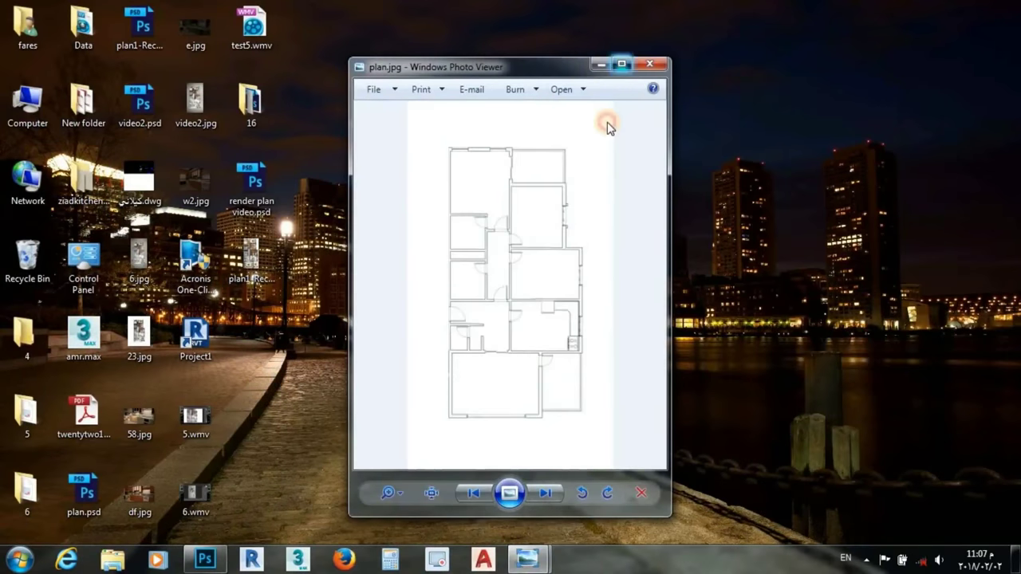
Step: Zoom in and out on plan.jpg in Photo Viewer, close it, and drag plan.jpg into Photoshop
scroll(540, 307, up, 1)
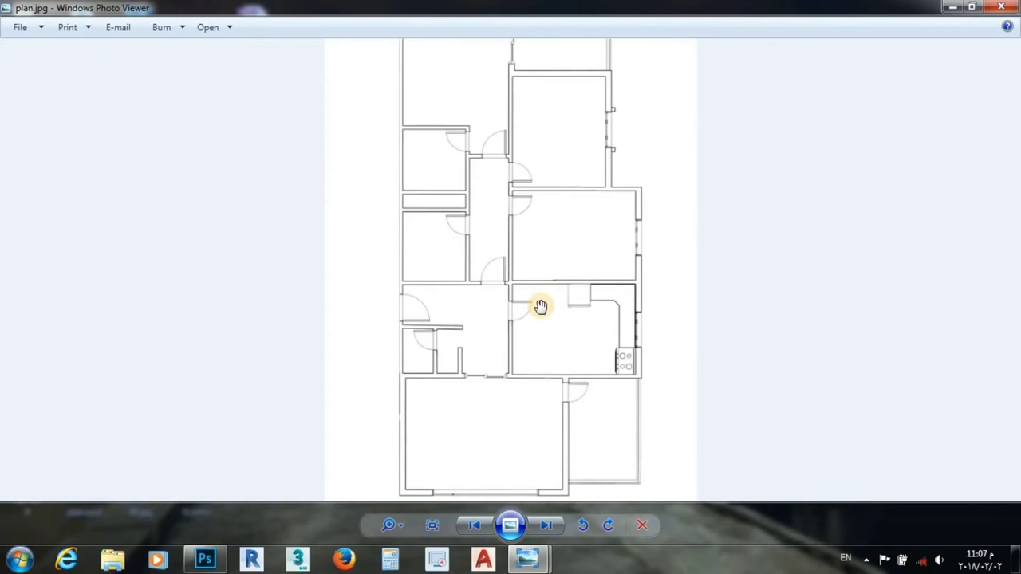
scroll(539, 256, up, 2)
scroll(538, 202, up, 1)
scroll(538, 202, up, 1)
scroll(537, 202, down, 1)
scroll(543, 160, down, 1)
scroll(549, 149, down, 2)
click(1009, 6)
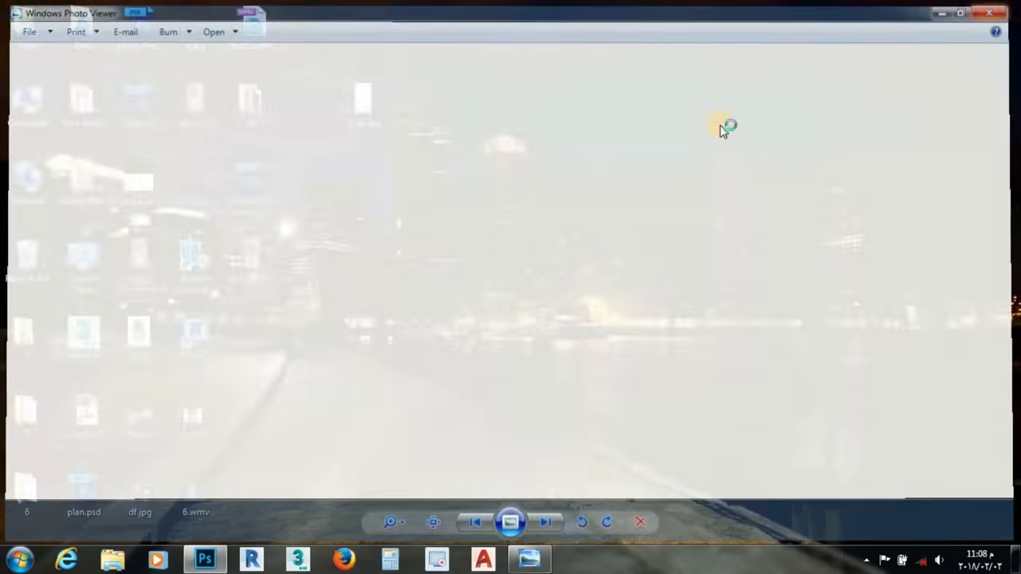
mouse_move(363, 102)
mouse_down()
mouse_move(329, 452)
mouse_move(442, 308)
mouse_up()
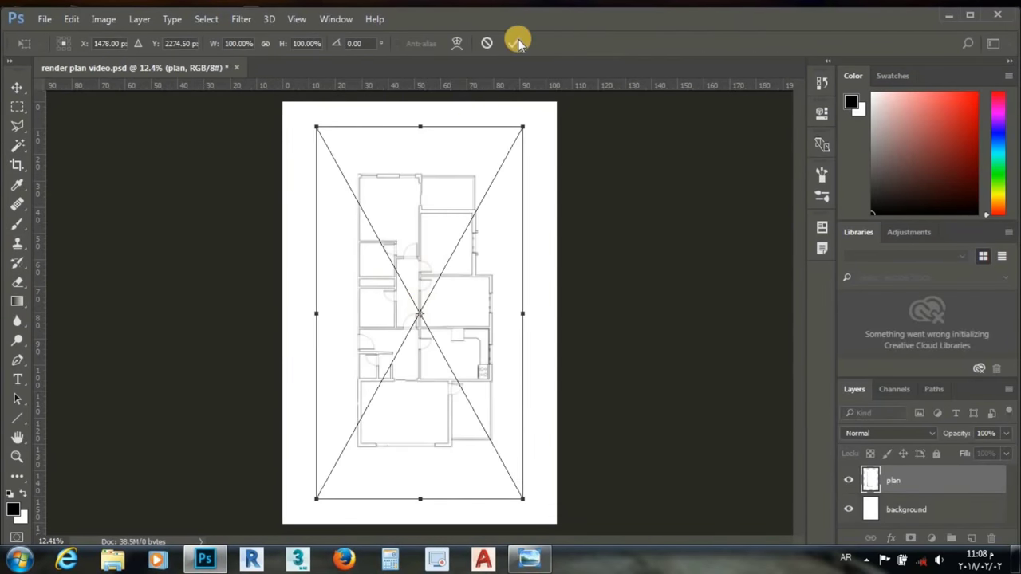
Step: Commit the placed plan image and rasterize the plan layer
key(Return)
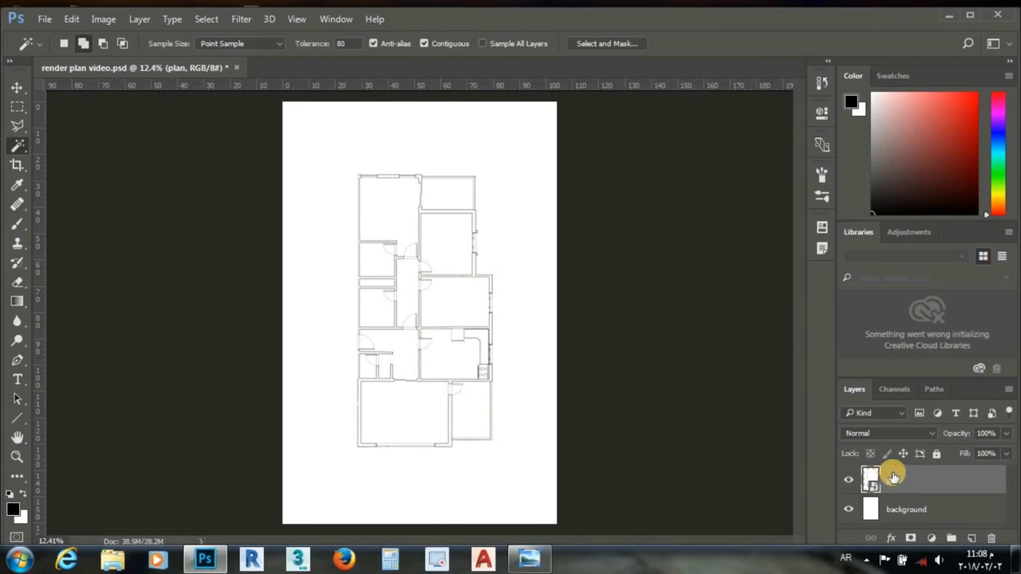
right_click(909, 477)
click(729, 257)
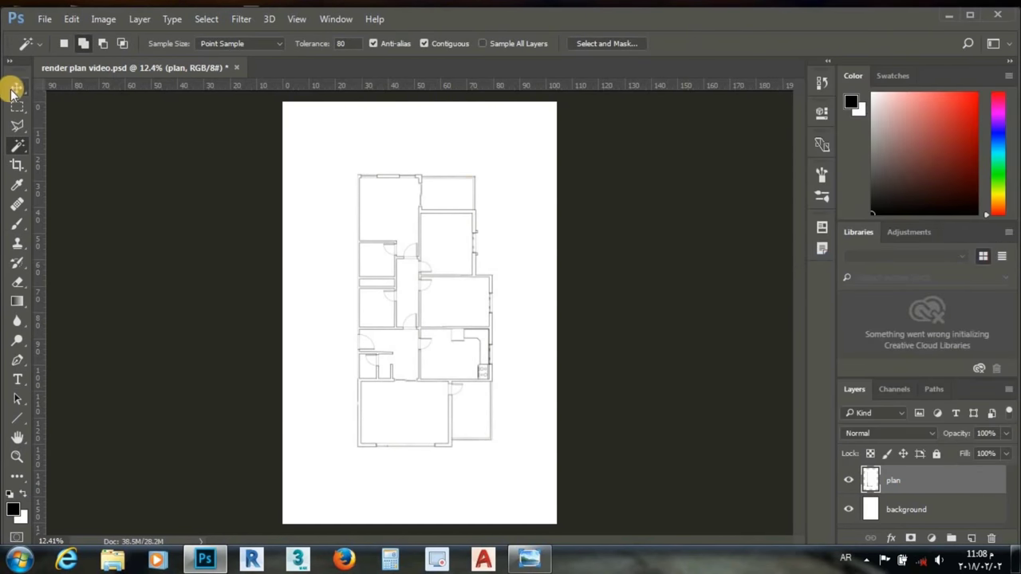
click(17, 87)
scroll(416, 297, down, 1)
scroll(419, 330, up, 2)
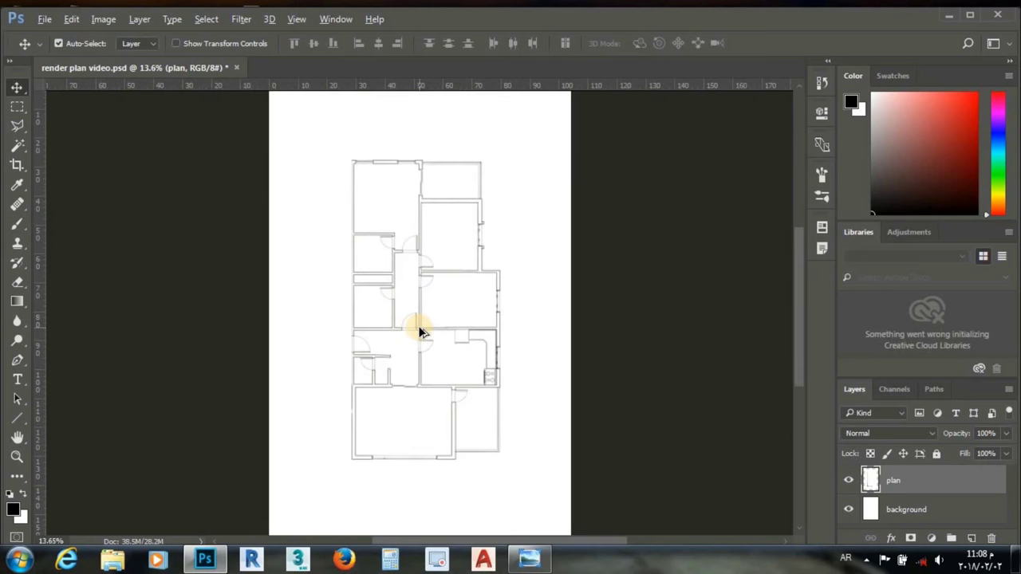
scroll(421, 332, down, 1)
Step: Select all the wall outlines on the plan layer with the Magic Wand
click(18, 146)
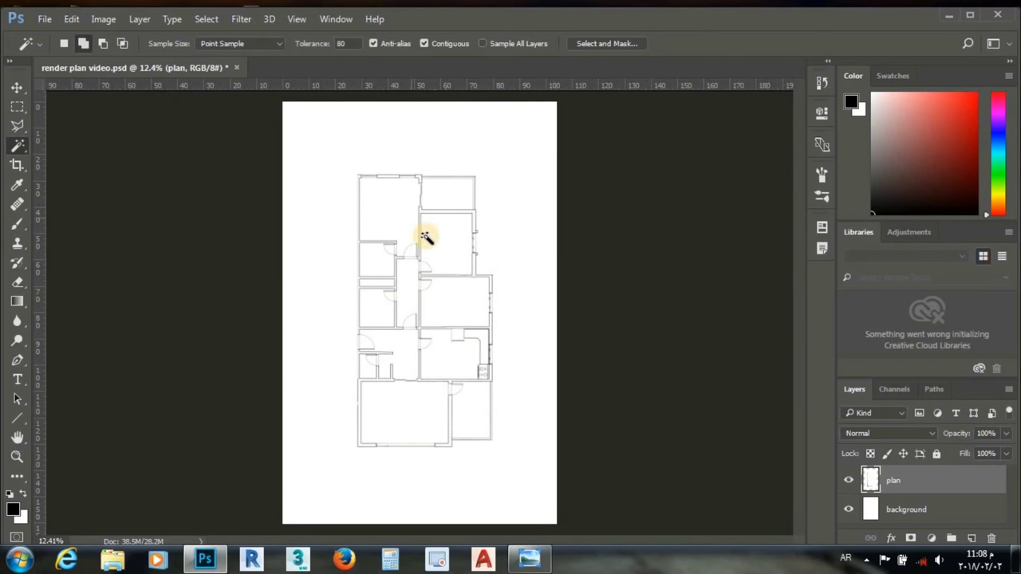
scroll(425, 236, up, 2)
scroll(425, 233, up, 3)
scroll(425, 229, up, 3)
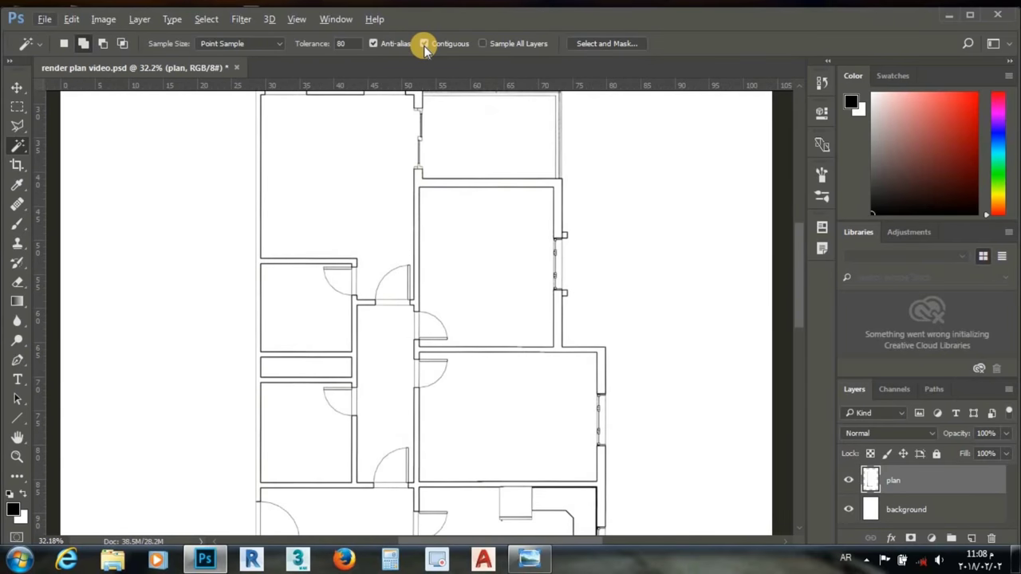
scroll(468, 191, up, 1)
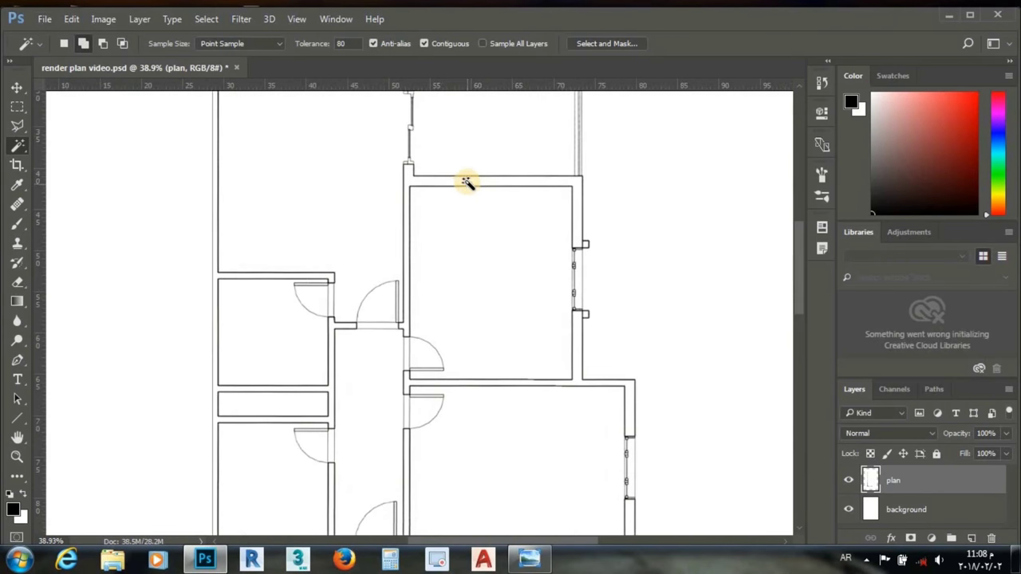
scroll(247, 288, up, 1)
scroll(249, 286, up, 1)
scroll(264, 273, up, 2)
scroll(264, 274, up, 1)
shift+click(274, 262)
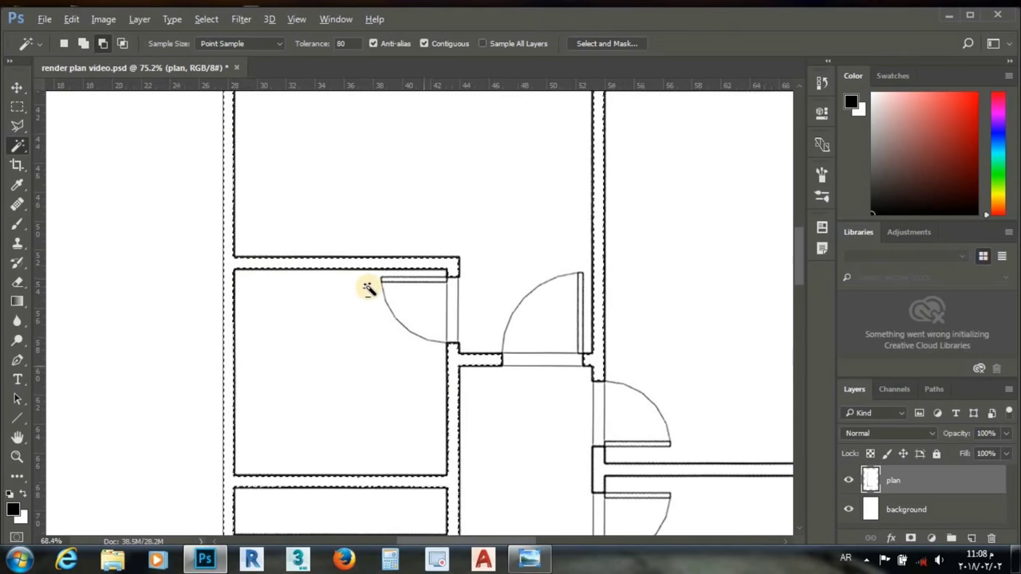
scroll(364, 289, down, 2)
scroll(367, 289, down, 2)
scroll(501, 292, down, 2)
scroll(364, 335, down, 1)
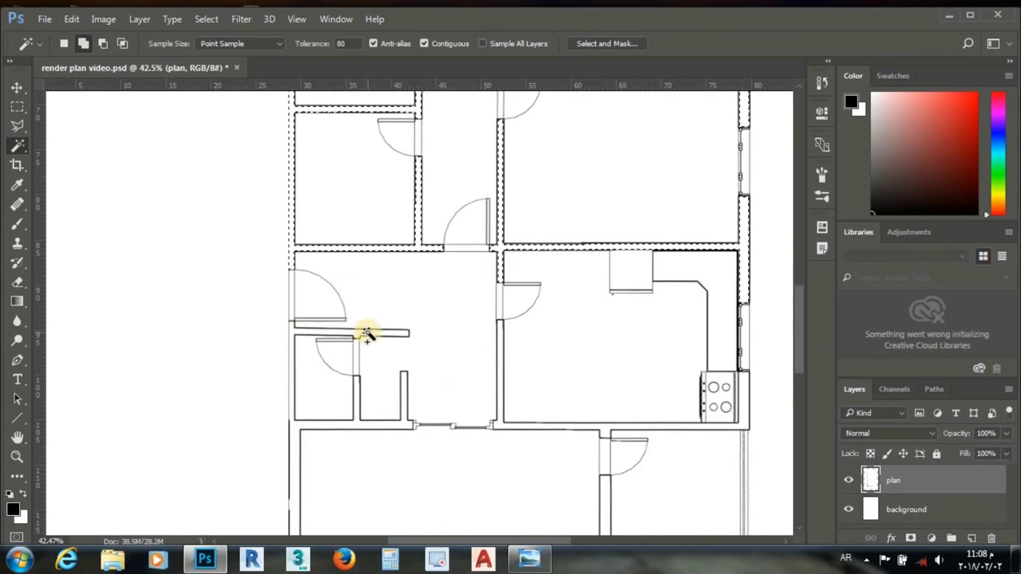
scroll(498, 297, down, 2)
scroll(518, 335, down, 2)
scroll(484, 358, up, 1)
scroll(483, 359, up, 1)
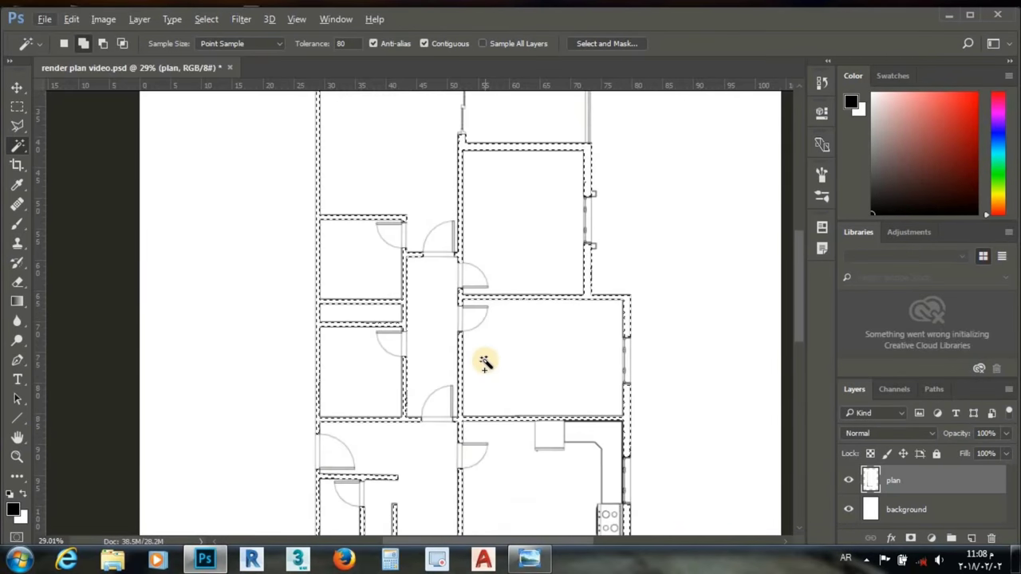
scroll(463, 271, up, 1)
scroll(643, 375, up, 2)
scroll(643, 387, down, 2)
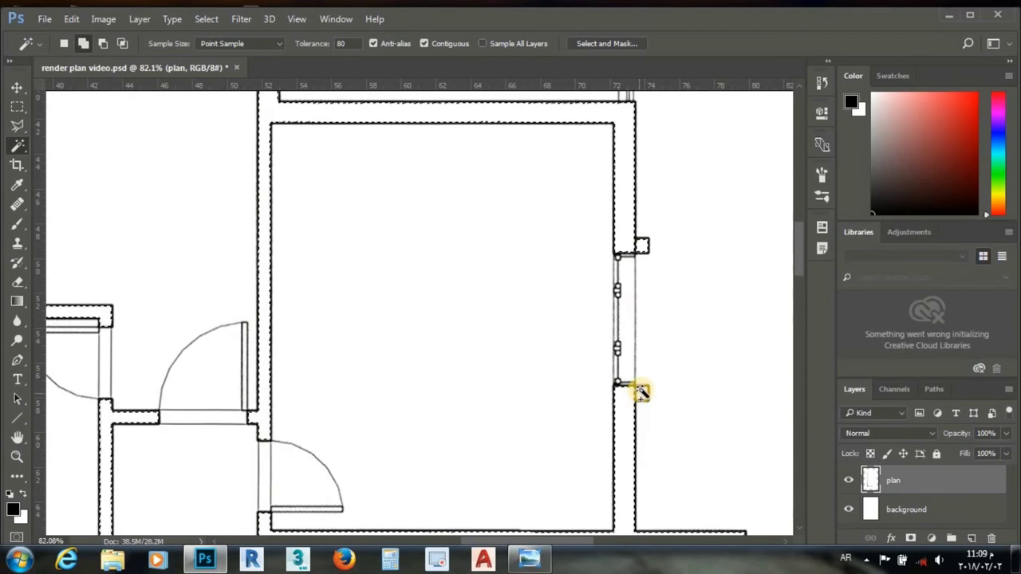
scroll(502, 348, down, 2)
scroll(502, 349, down, 1)
scroll(503, 348, down, 1)
scroll(502, 348, down, 1)
scroll(502, 349, down, 1)
click(970, 537)
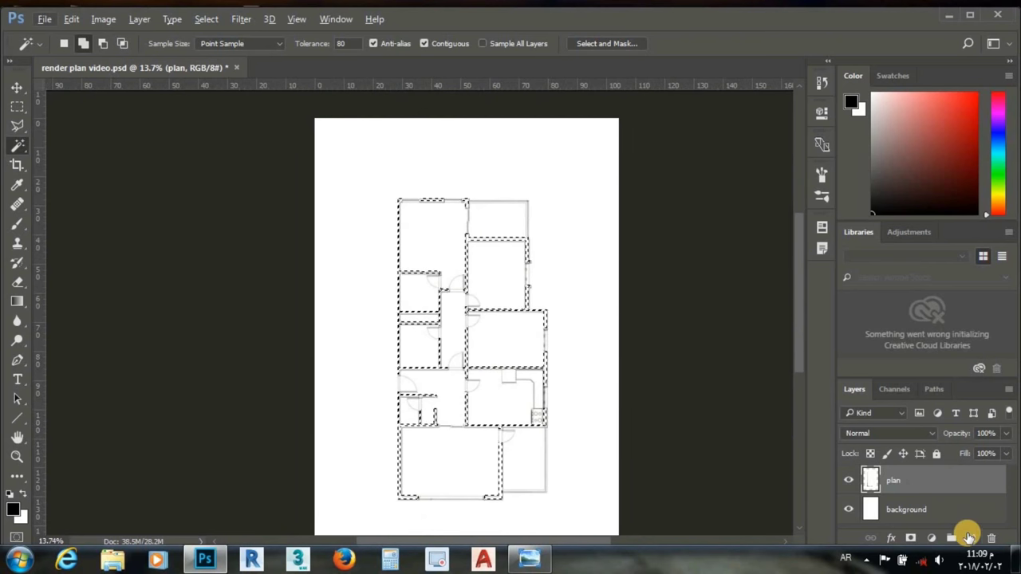
Step: Rename the new layer 'walls' and fill the wall selection solid black
double_click(897, 481)
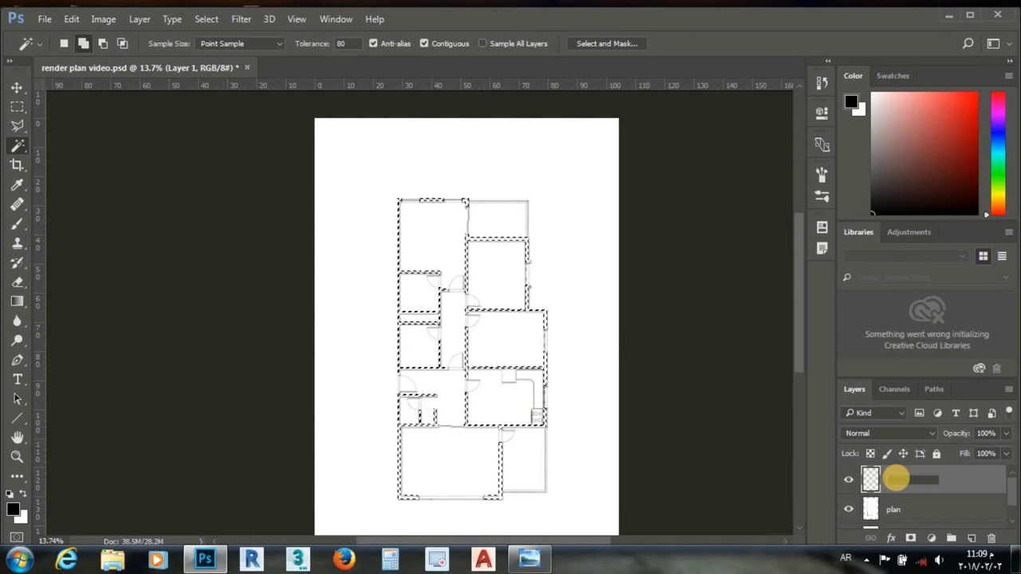
text(walls)
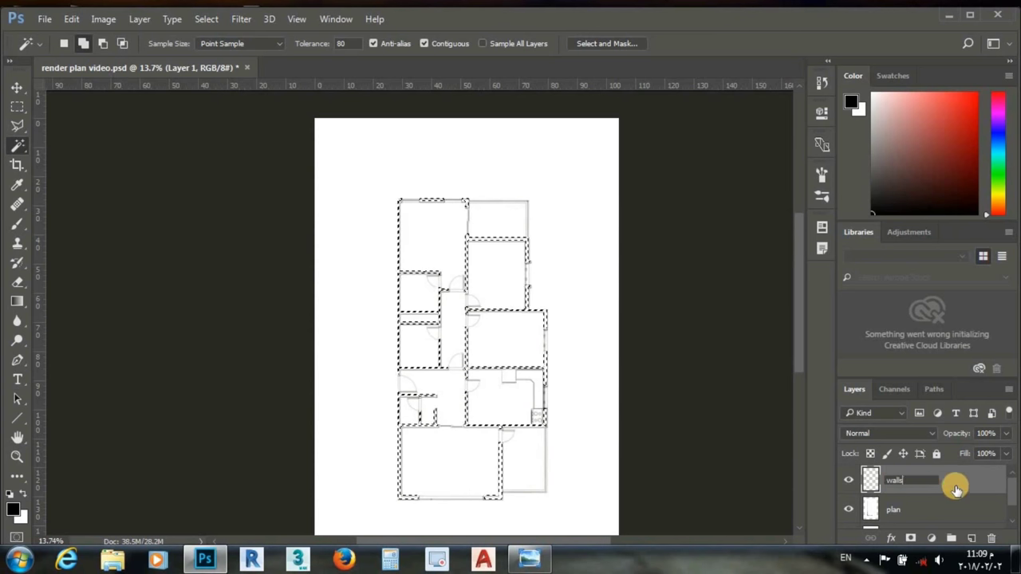
key(Return)
key(ctrl+BackSpace)
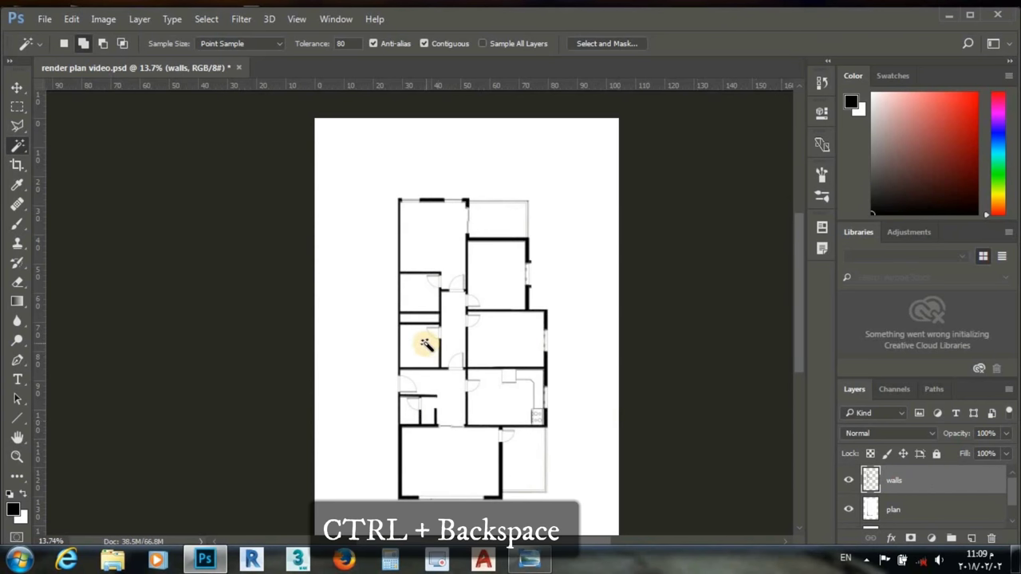
scroll(425, 343, down, 2)
scroll(394, 318, up, 1)
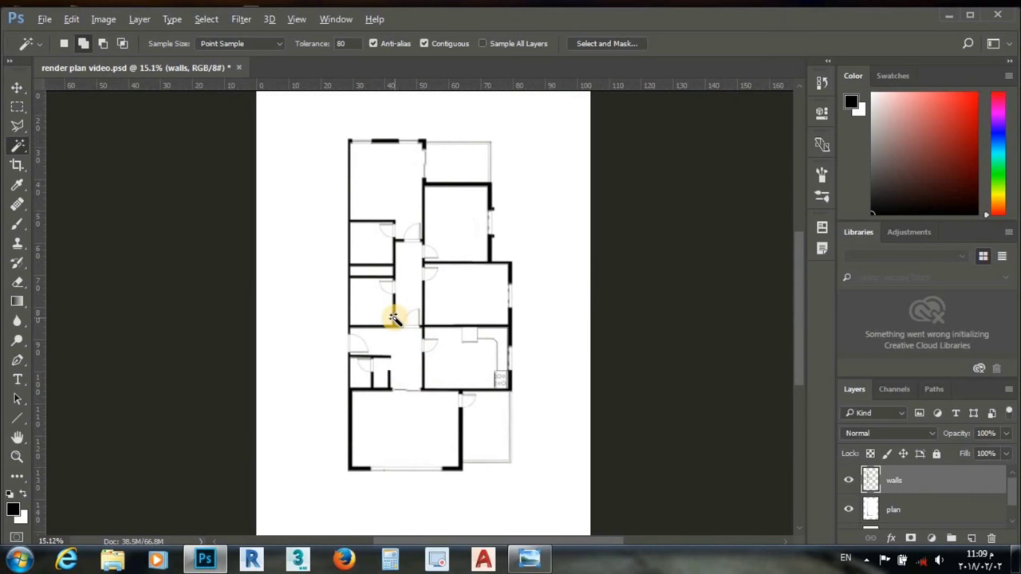
scroll(456, 334, down, 1)
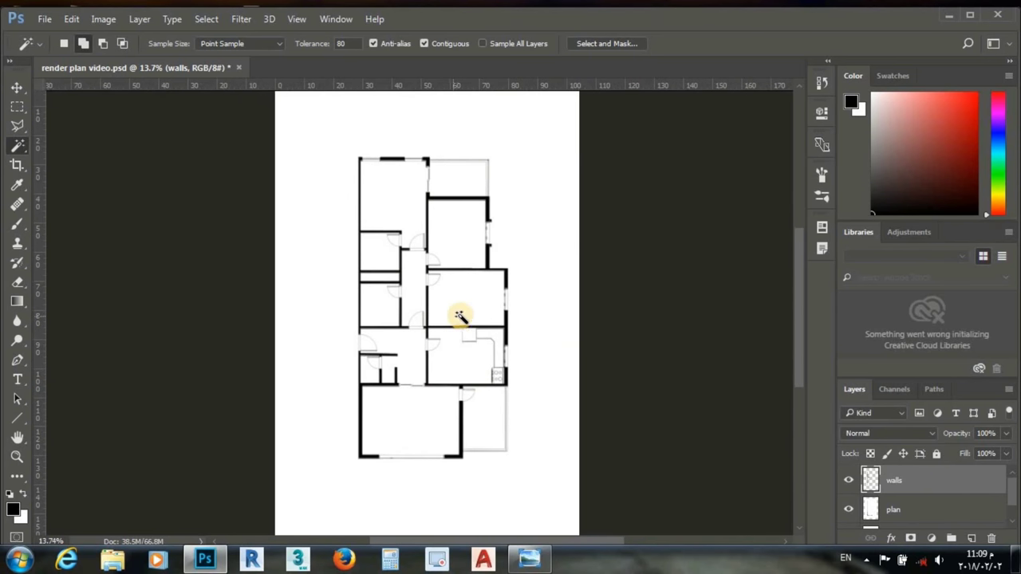
Step: Select the kitchen floor area on the plan layer
click(903, 511)
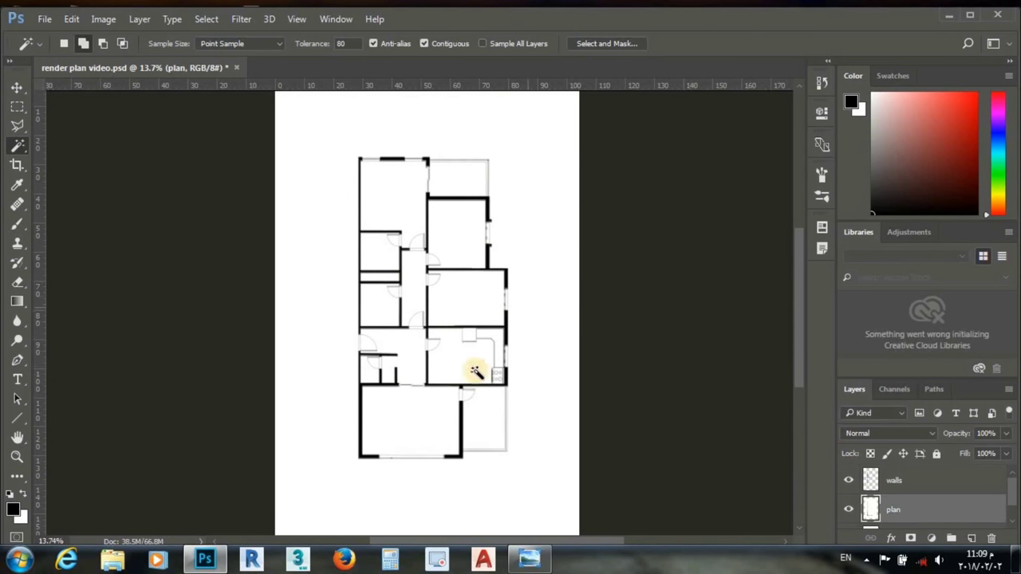
scroll(475, 371, up, 1)
scroll(431, 372, up, 3)
scroll(478, 351, up, 2)
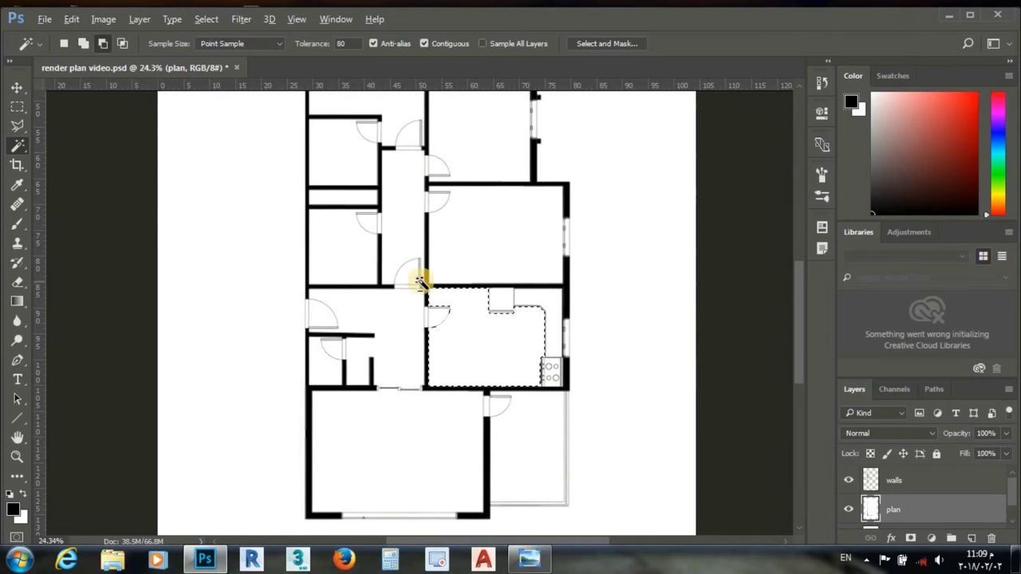
scroll(420, 282, up, 2)
scroll(463, 359, down, 2)
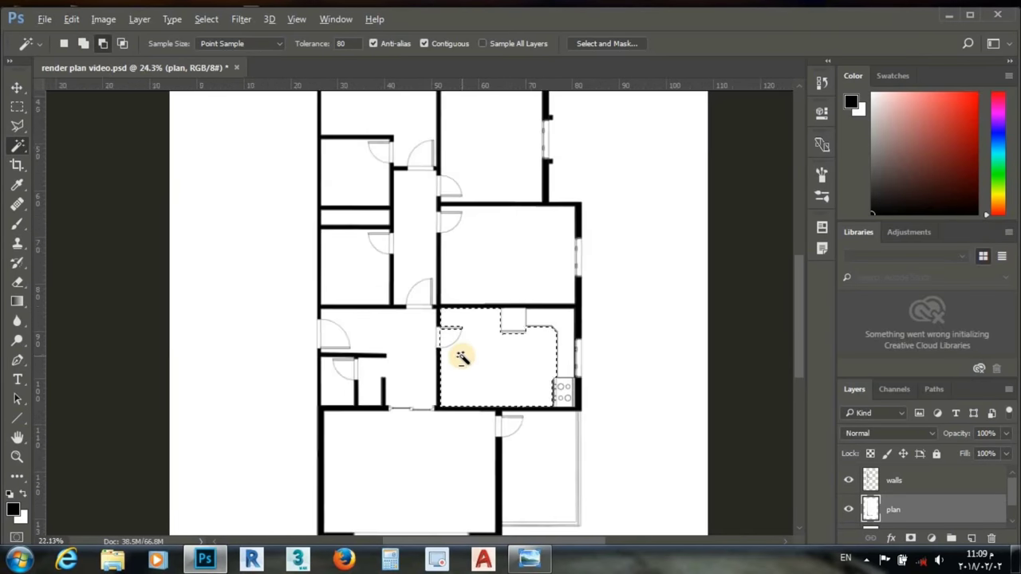
scroll(463, 357, down, 1)
scroll(463, 359, down, 1)
Step: Open the marble tile texture image
click(44, 20)
click(48, 58)
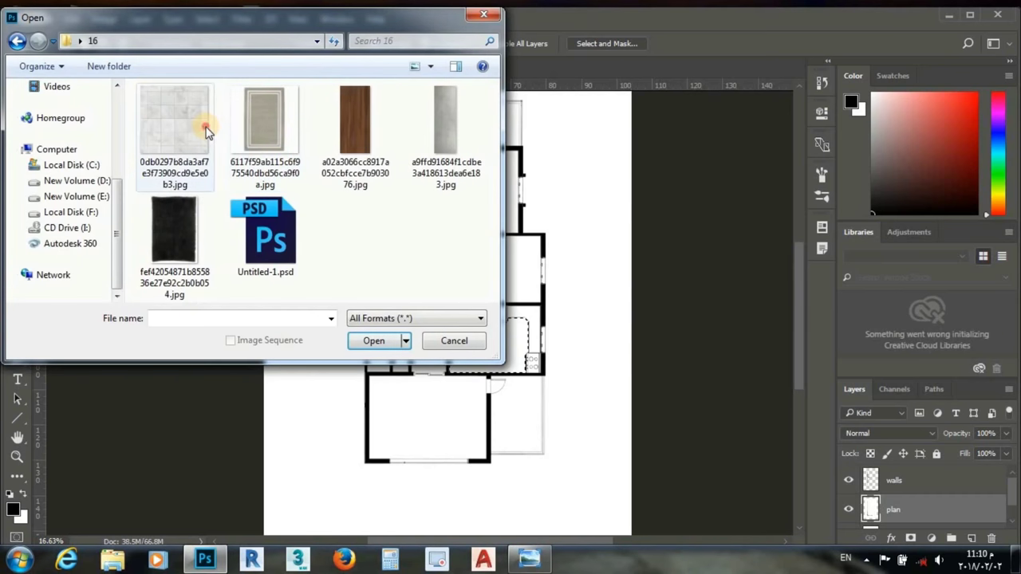
double_click(205, 132)
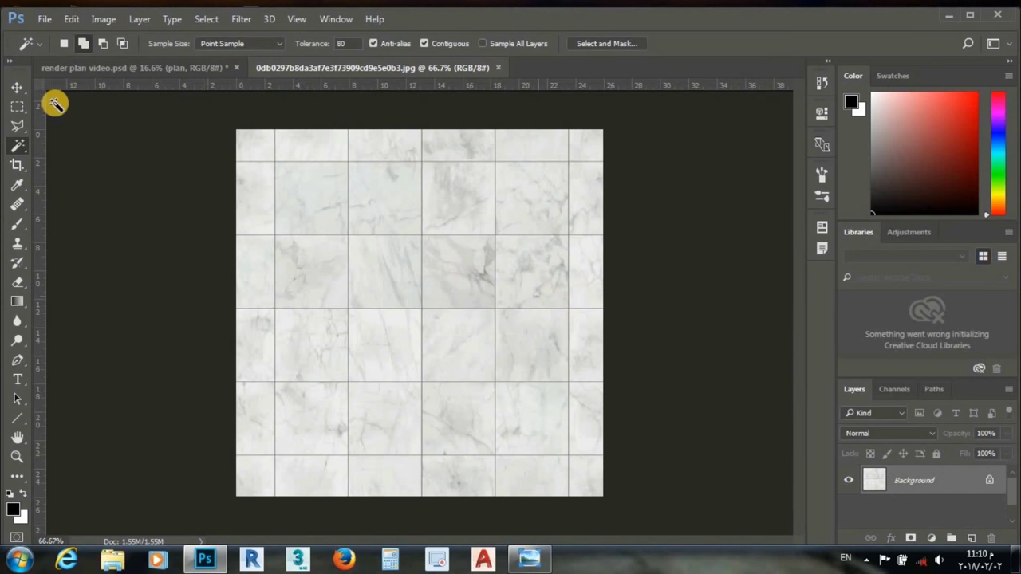
Step: Define the marble image as a pattern and return to the floor plan, fitted to the window
click(71, 18)
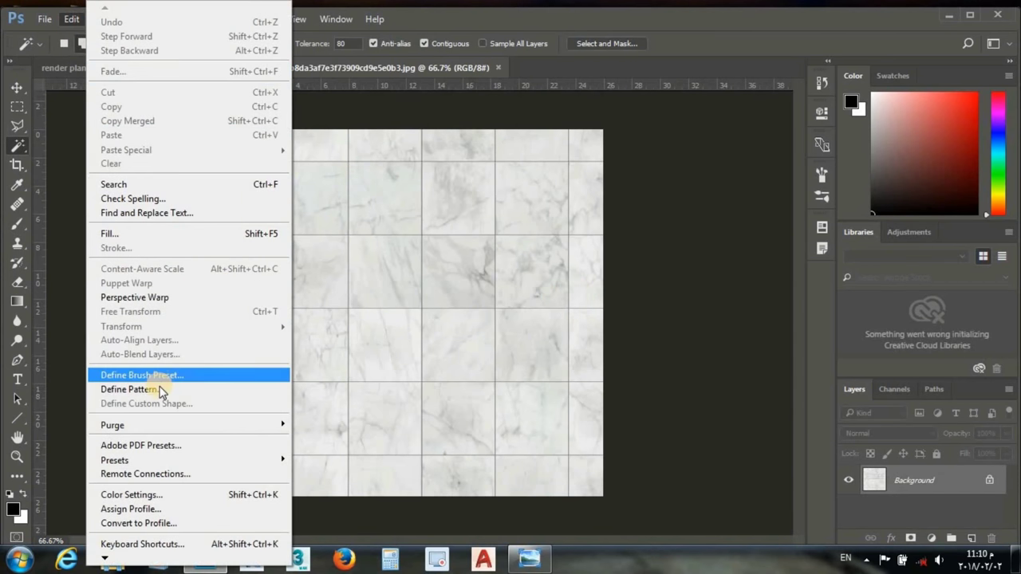
click(132, 390)
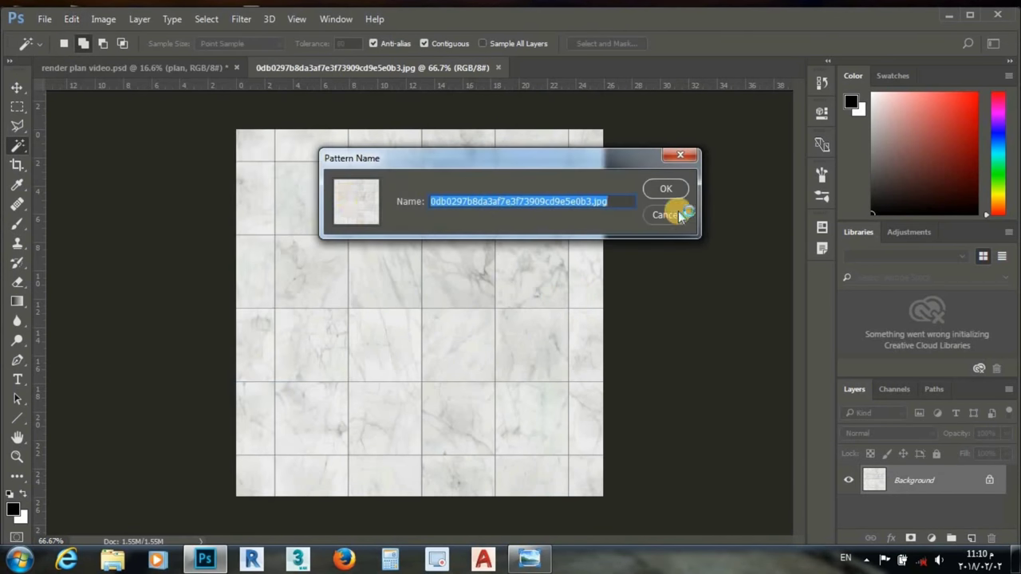
click(666, 191)
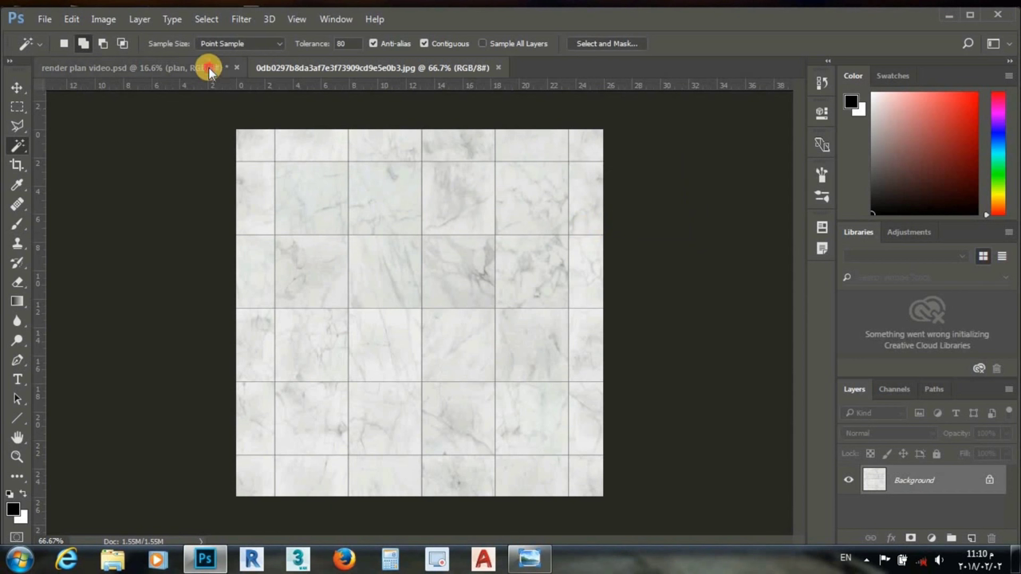
click(199, 68)
key(ctrl+0)
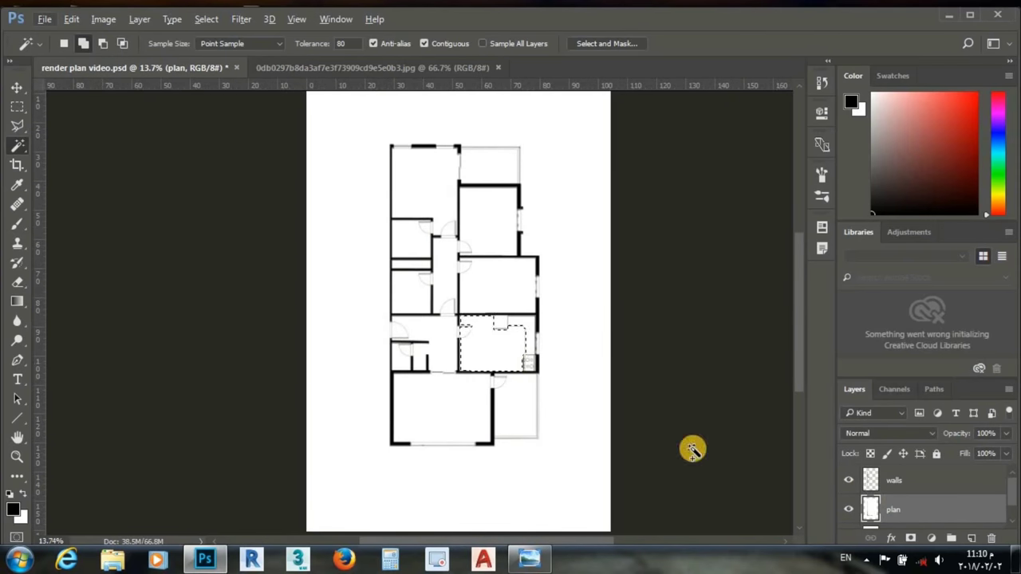
Step: Add a light marble tile Pattern Fill layer at 70% scale over the kitchen
click(910, 480)
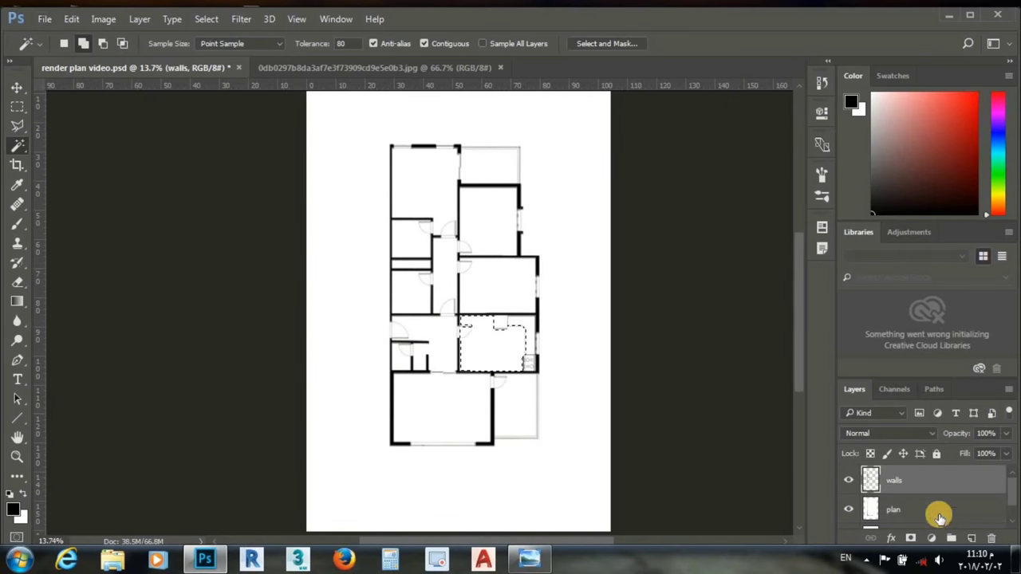
click(931, 538)
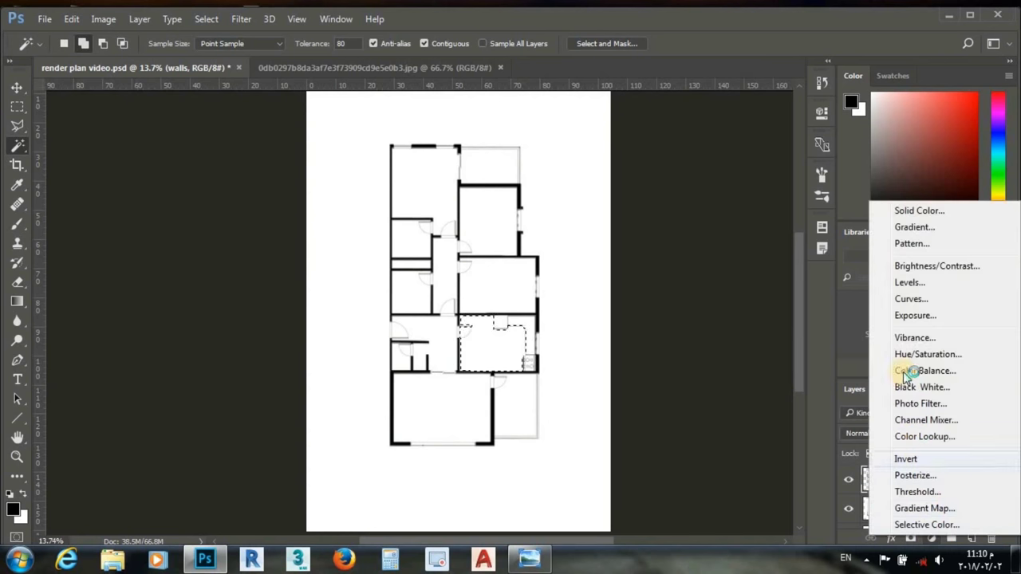
click(905, 244)
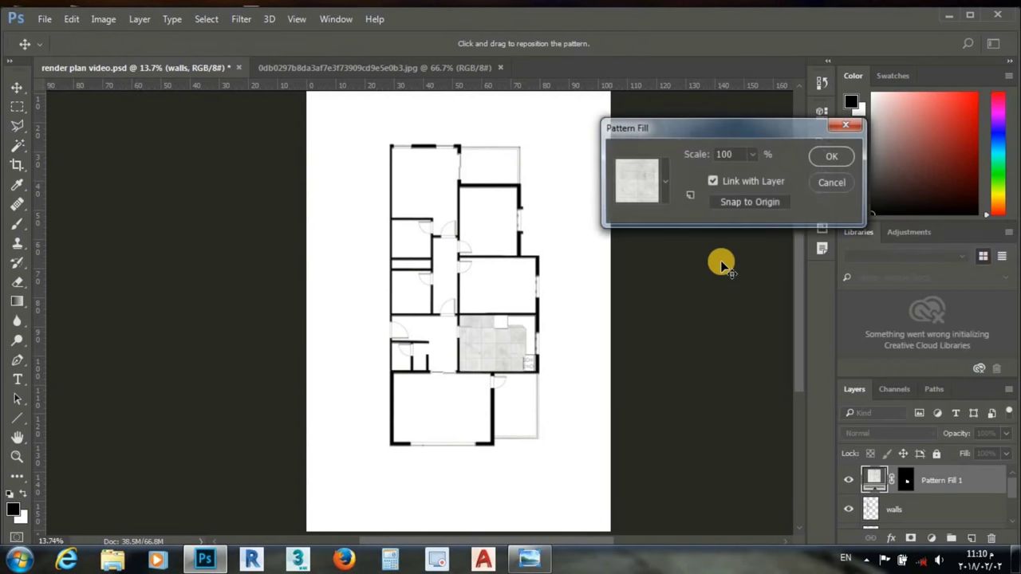
click(643, 186)
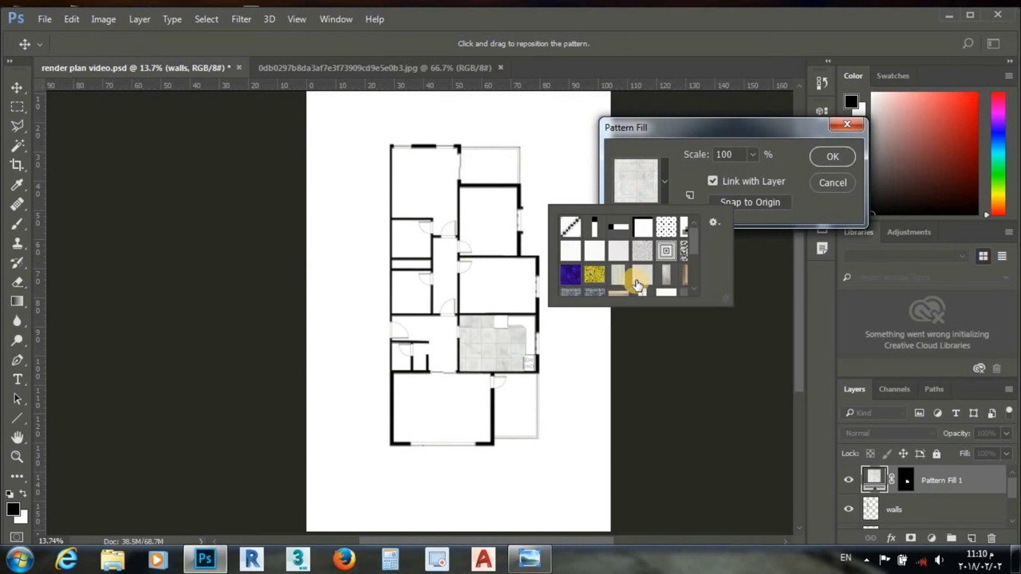
click(600, 240)
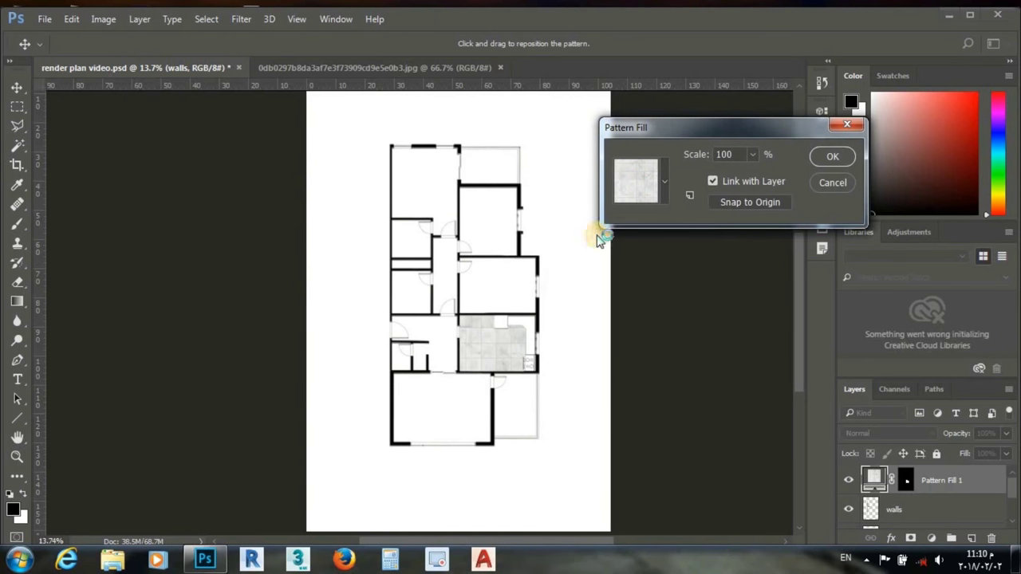
click(691, 155)
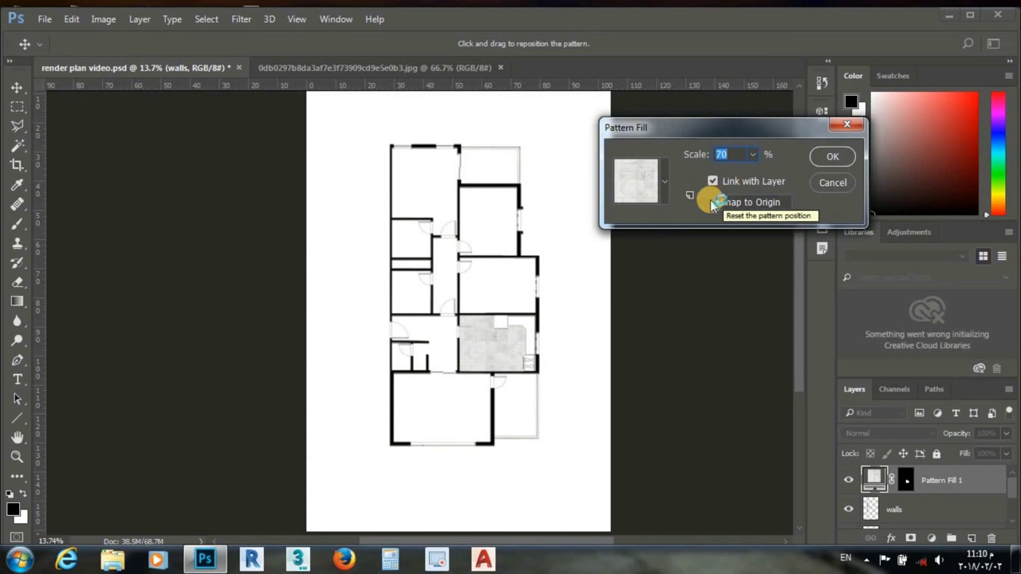
click(831, 157)
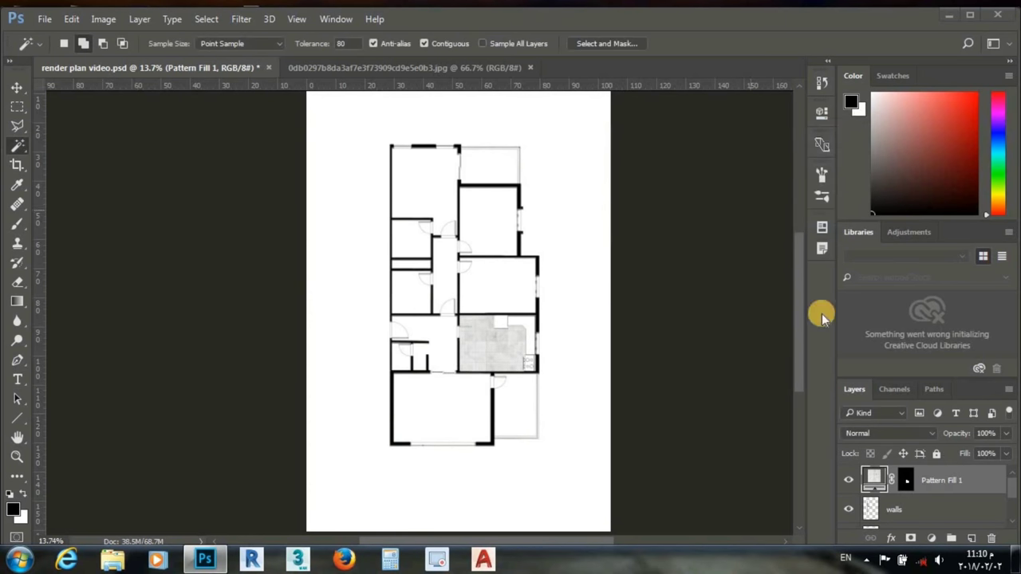
Step: Select the three large bedrooms on the plan layer
scroll(901, 490, down, 1)
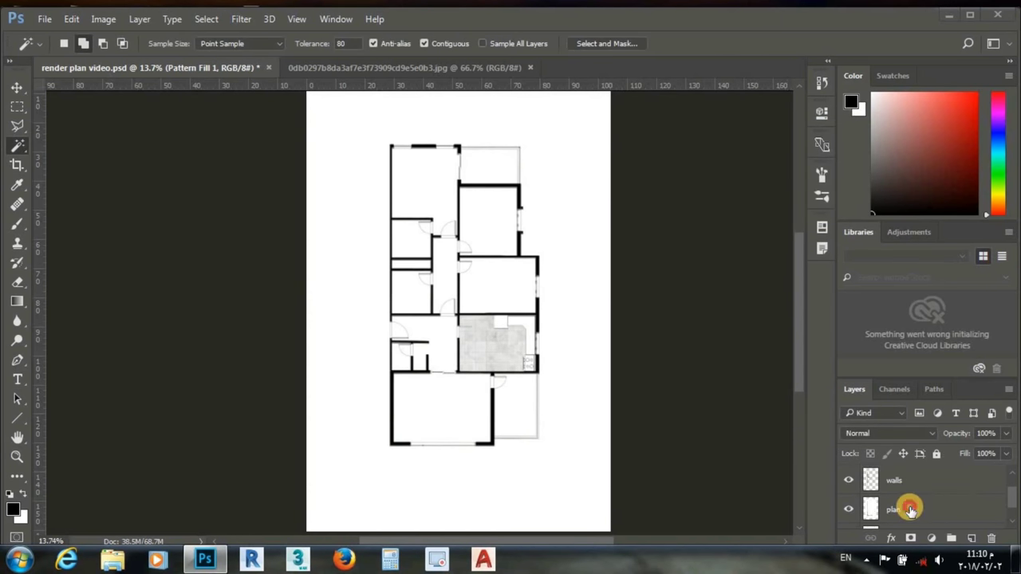
click(910, 509)
scroll(476, 288, up, 2)
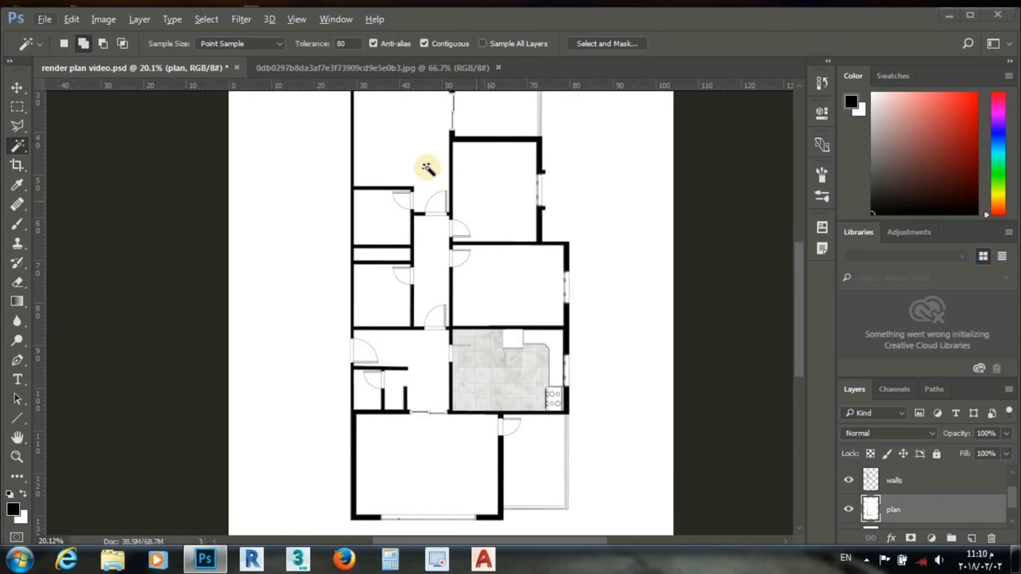
click(428, 190)
click(519, 174)
click(471, 269)
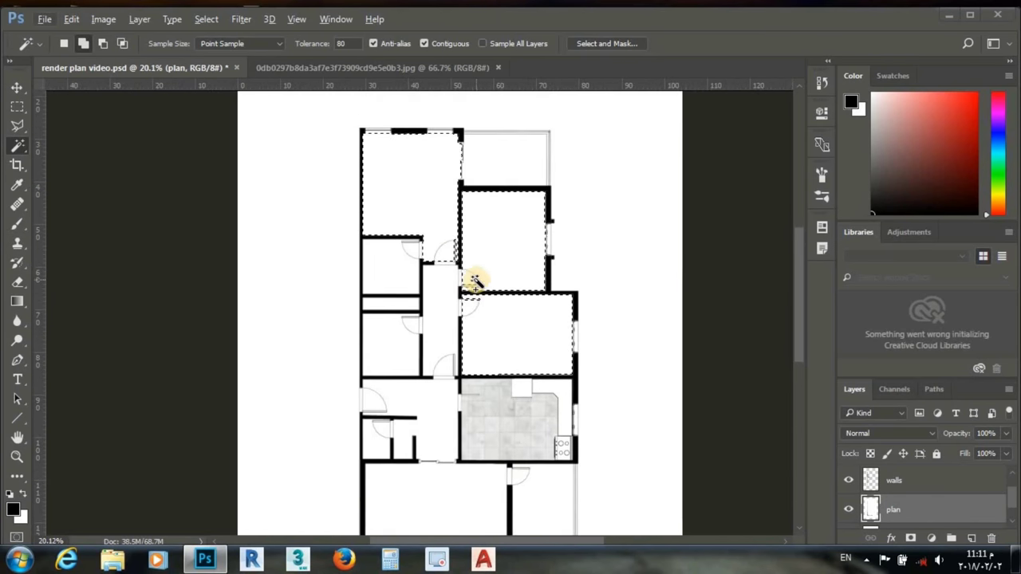
Step: Fill the bedrooms with a wood Pattern Fill at scale 90
click(931, 539)
click(911, 248)
double_click(611, 257)
text(90)
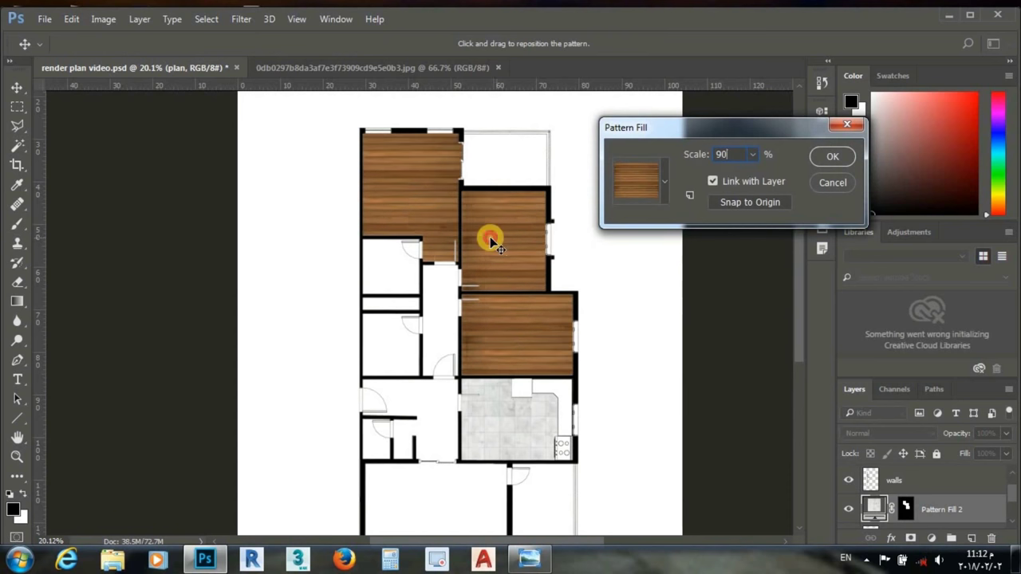
drag(488, 235, 484, 257)
click(750, 202)
key(Return)
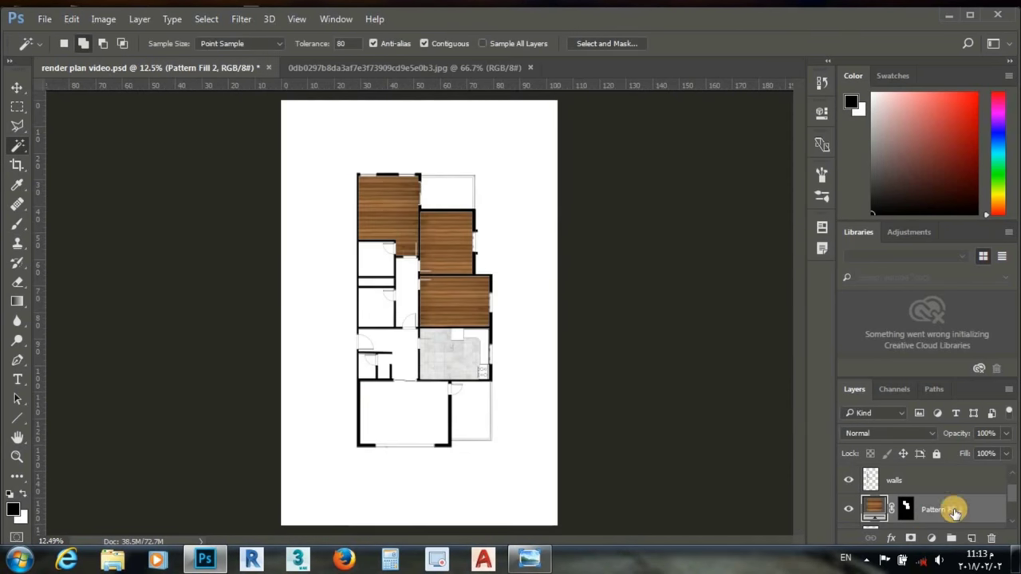
Step: Select the small rooms on the left of the plan
click(941, 526)
scroll(403, 280, down, 1)
scroll(403, 279, up, 2)
shift+click(383, 295)
scroll(399, 319, up, 2)
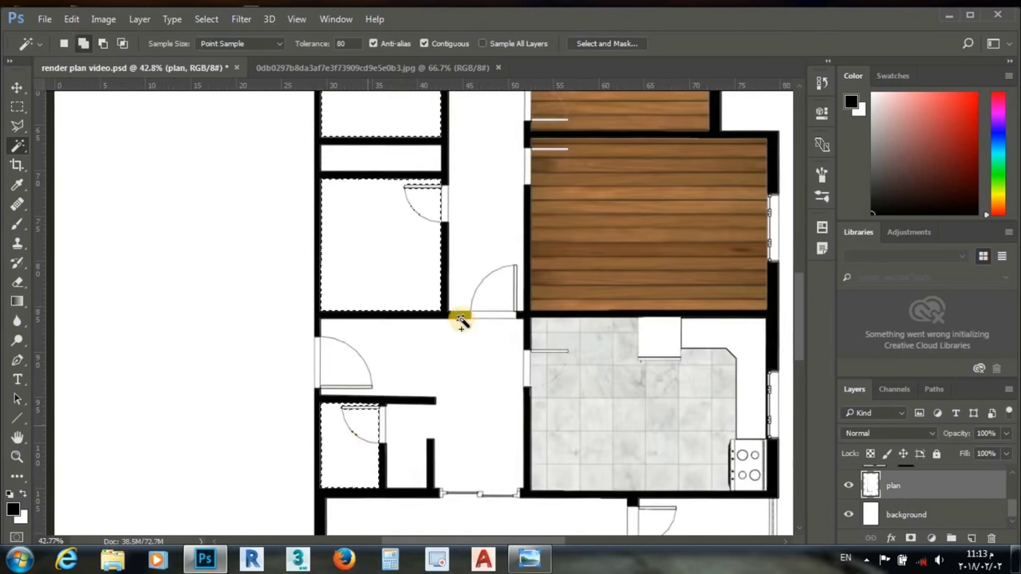
scroll(461, 313, down, 2)
scroll(461, 313, down, 1)
click(930, 538)
Step: Fill the small left rooms with a dark grey tile pattern at scale 40
click(912, 249)
click(664, 182)
double_click(729, 154)
text(40)
click(831, 157)
Step: Select the lower-right and top-right outer areas on the plan layer
click(893, 514)
click(538, 413)
scroll(532, 214, up, 1)
scroll(533, 214, down, 1)
shift+click(519, 145)
Step: Fill the two outer areas with a pale beige stone pattern
click(930, 539)
click(912, 249)
click(664, 182)
double_click(619, 241)
key(Return)
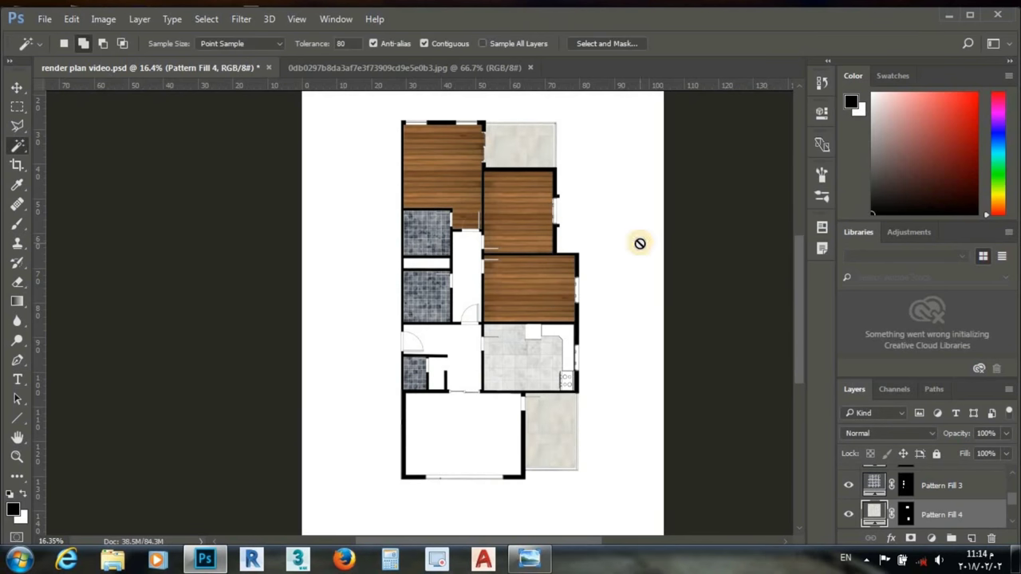
click(893, 514)
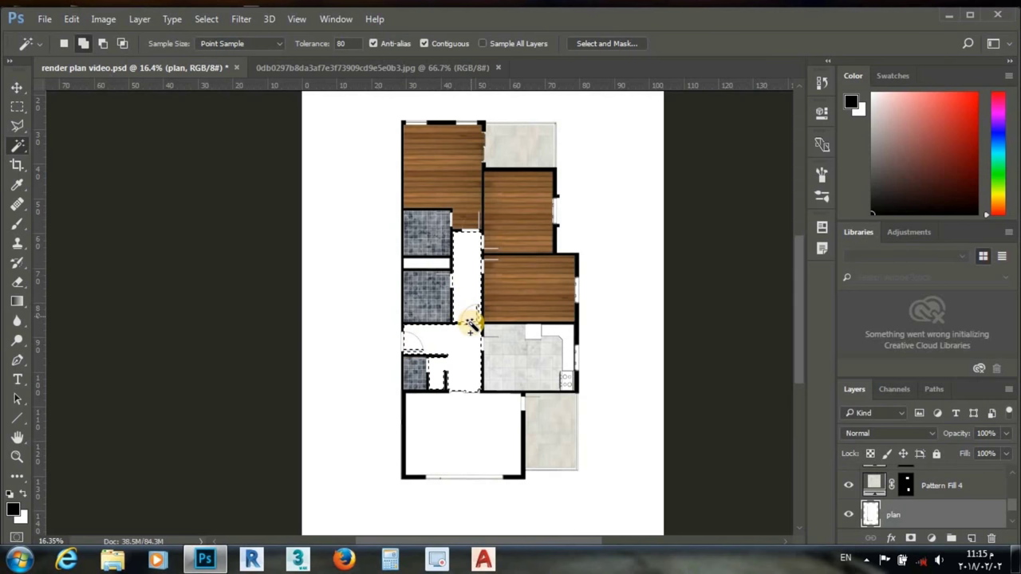
Step: Fill the hallway selection with light grey #bbbaba on a new layer
click(972, 538)
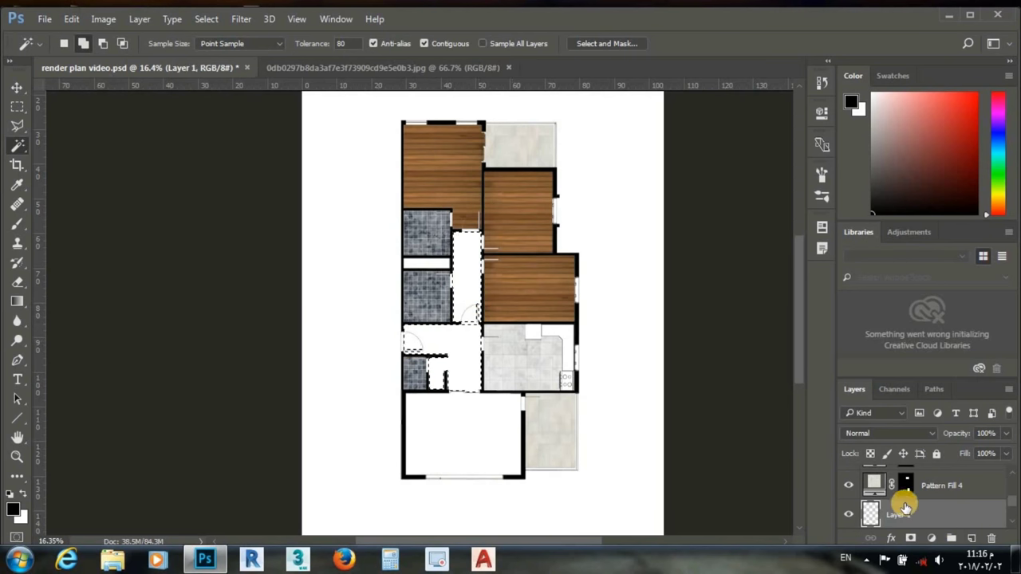
click(14, 510)
click(316, 175)
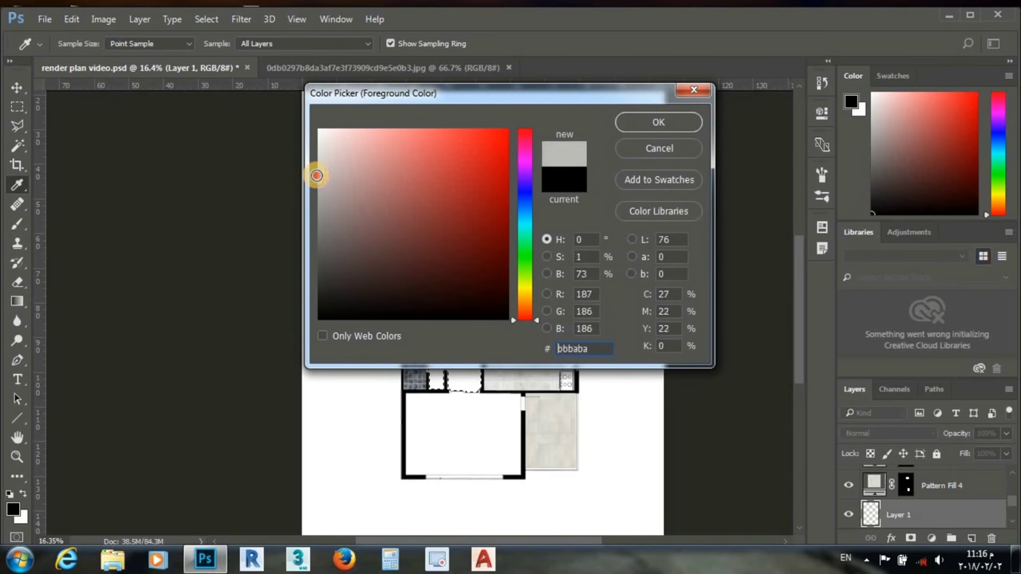
click(632, 130)
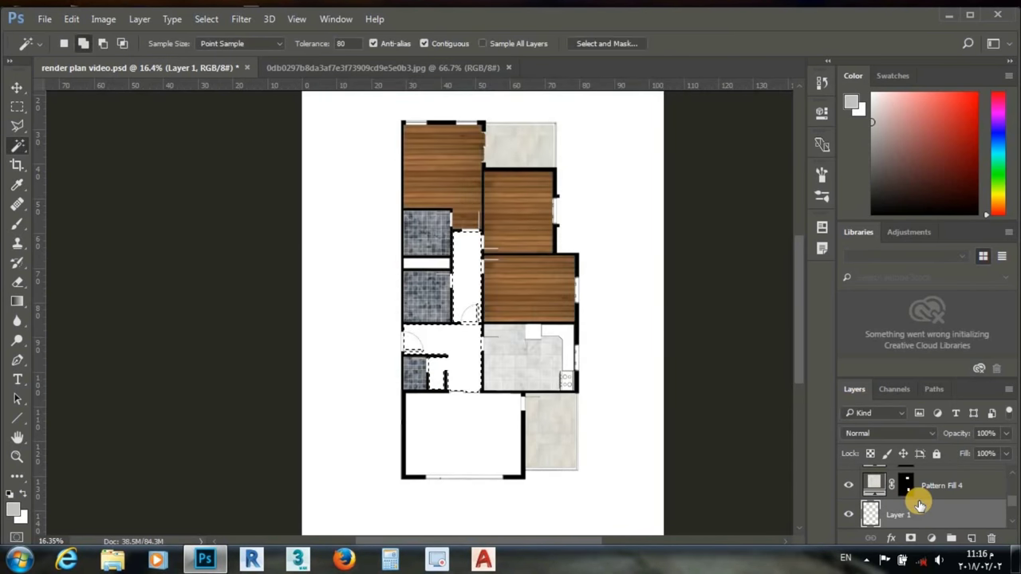
key(alt+BackSpace)
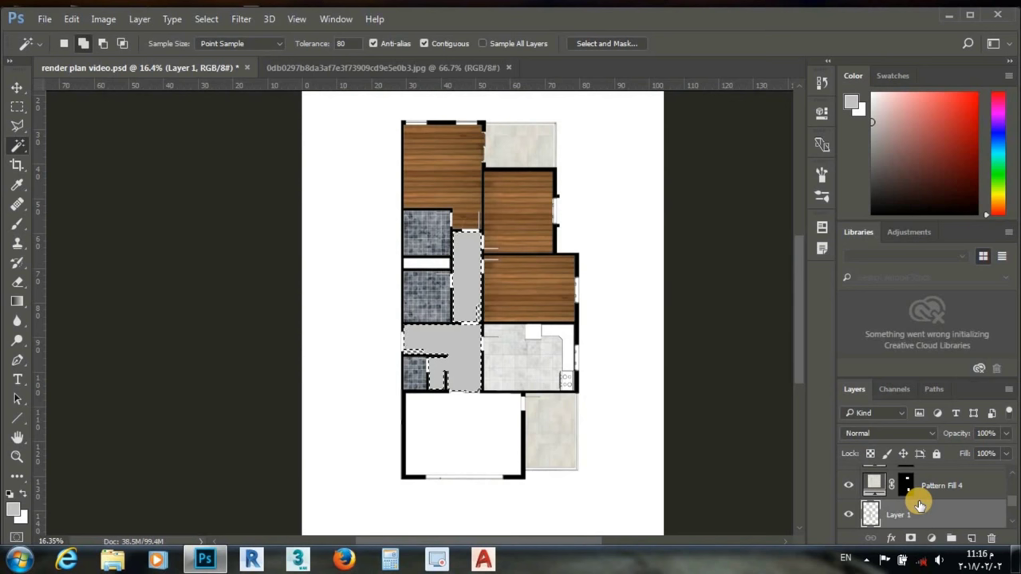
Step: Add a second layer and set a darker grey for the strip between tiled rooms
scroll(927, 498, down, 1)
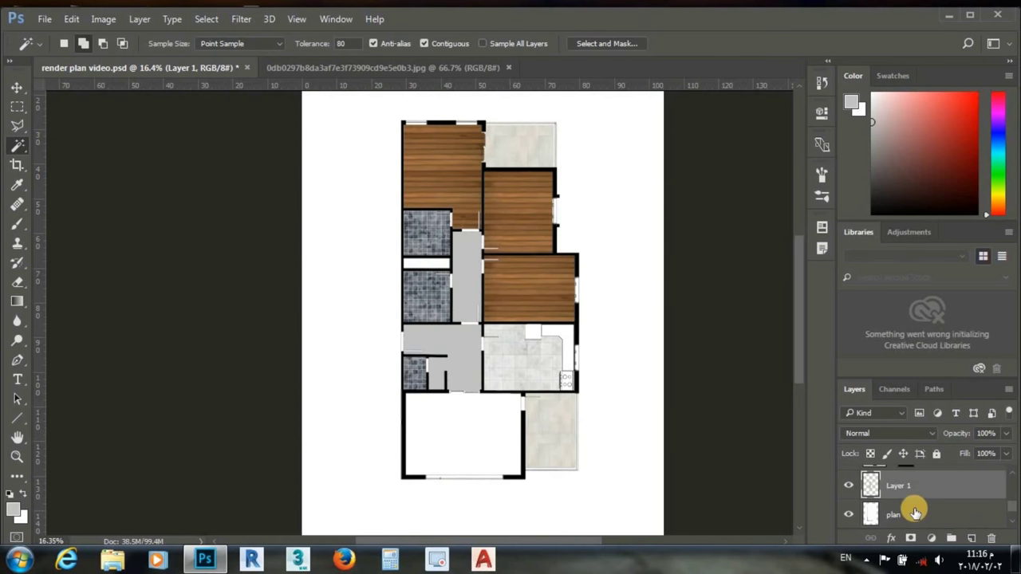
click(410, 262)
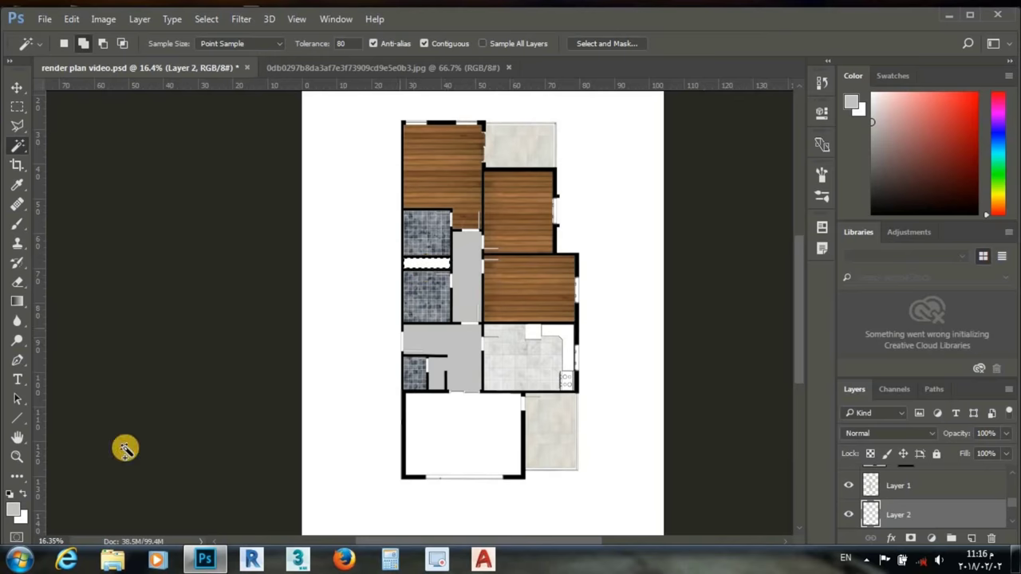
click(13, 510)
click(659, 120)
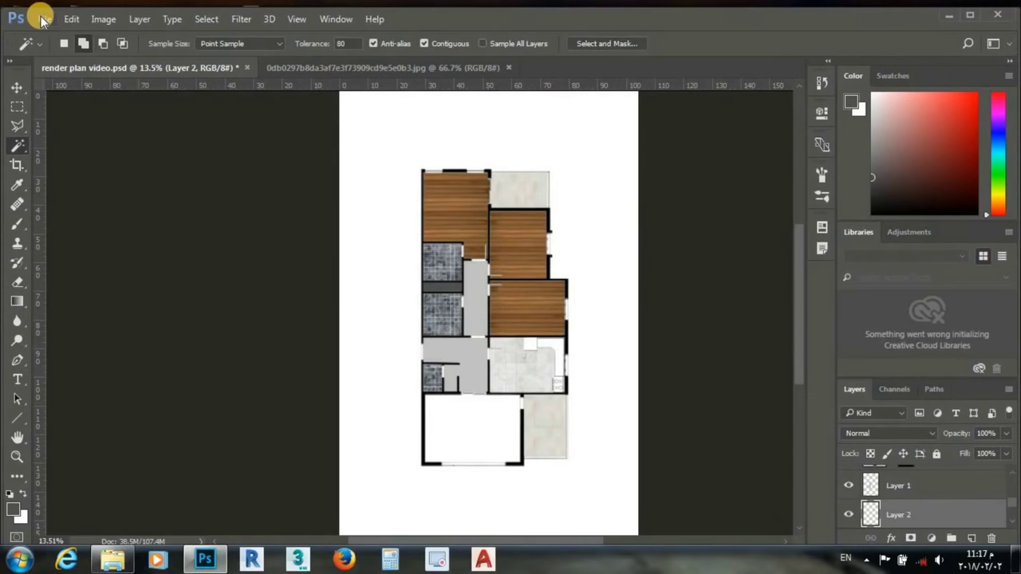
click(44, 19)
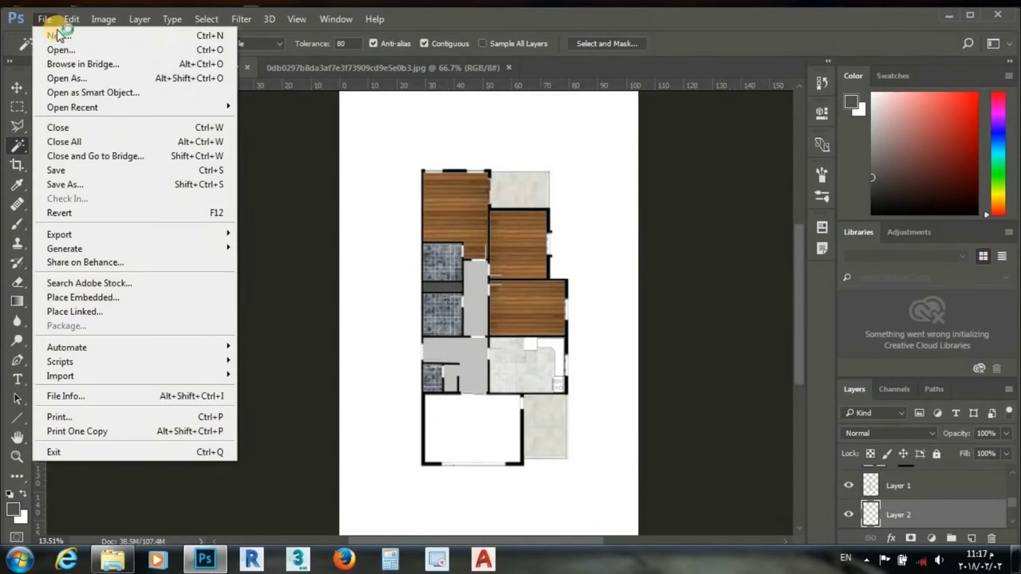
Step: Open the black shaggy rug image
click(48, 34)
click(179, 222)
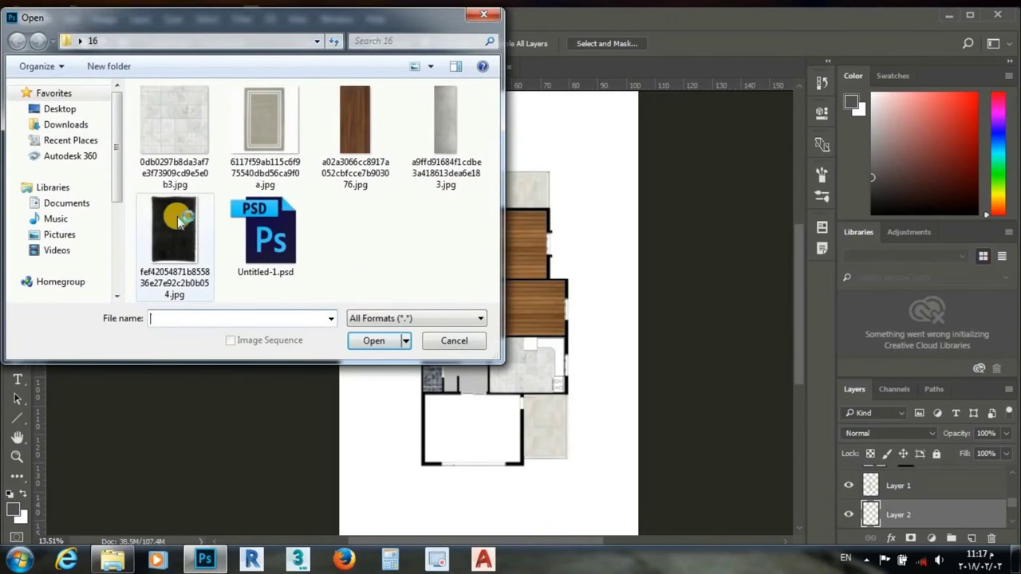
double_click(179, 222)
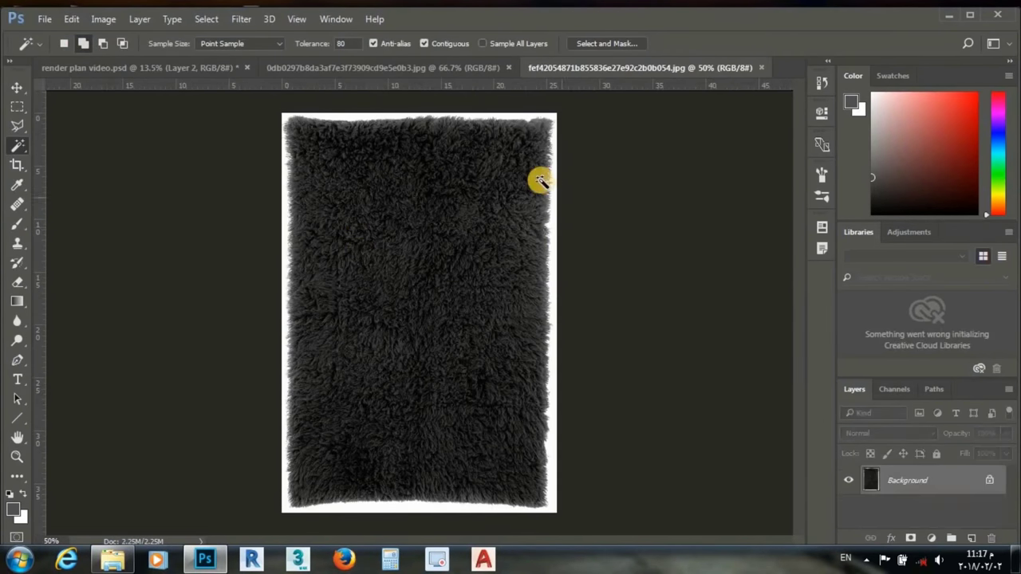
Step: Delete the rug's white border using a non-contiguous Magic Wand selection
click(424, 43)
click(337, 120)
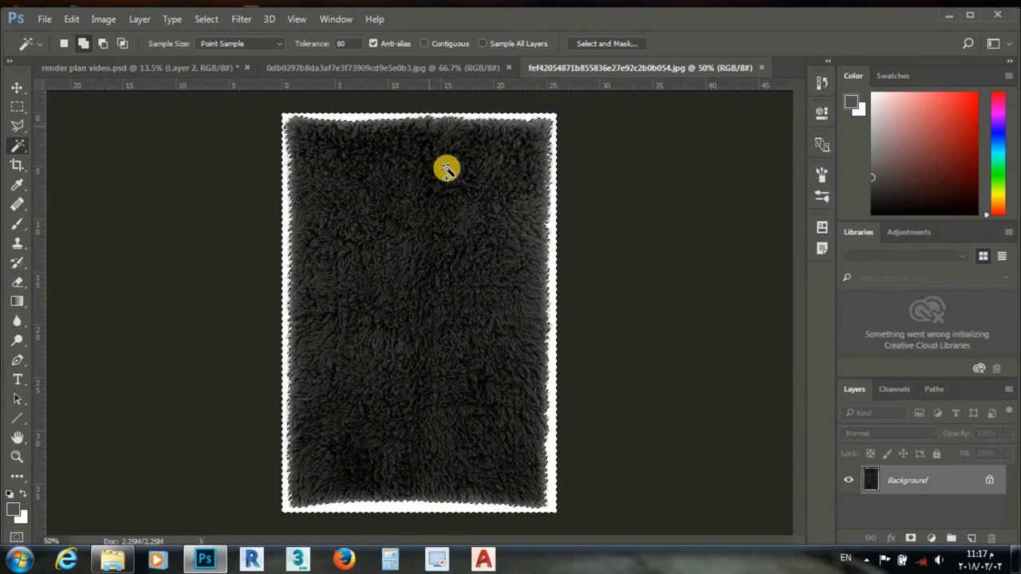
click(989, 480)
key(Delete)
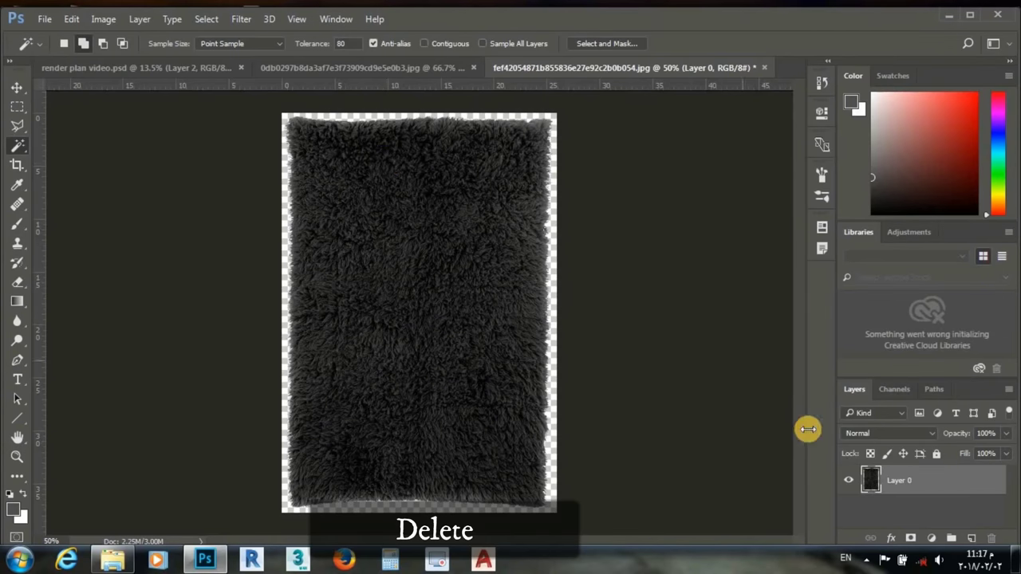
key(ctrl+d)
Step: Move the rug onto the floor plan and bring its layer to the top
click(17, 90)
mouse_move(440, 244)
mouse_down()
mouse_move(139, 95)
mouse_move(139, 66)
mouse_move(480, 231)
mouse_up()
key(ctrl+shift+bracketright)
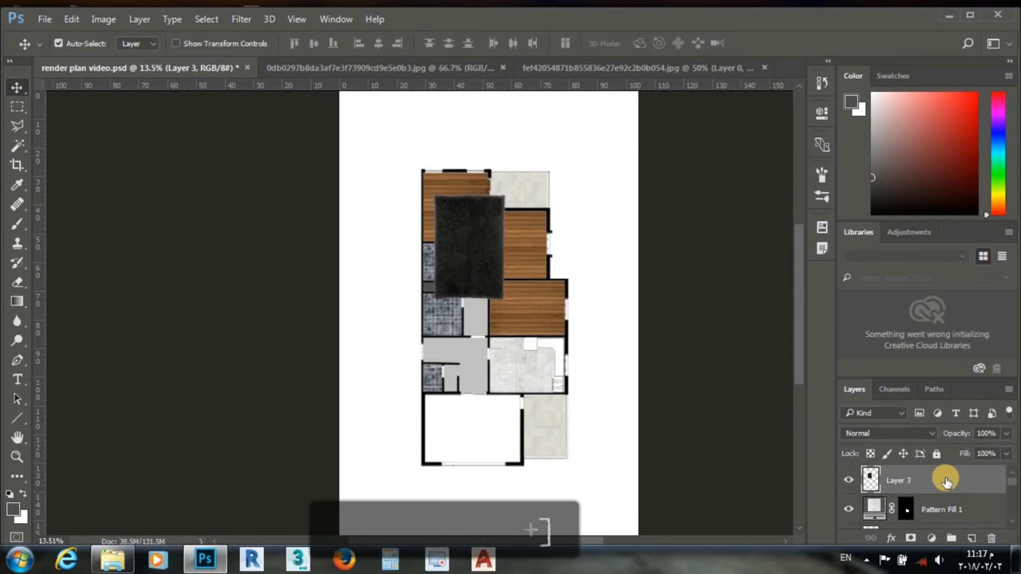
Step: Convert the dark rug to a smart object, rotate it sideways and shrink it into the top-left bedroom
right_click(939, 479)
click(790, 197)
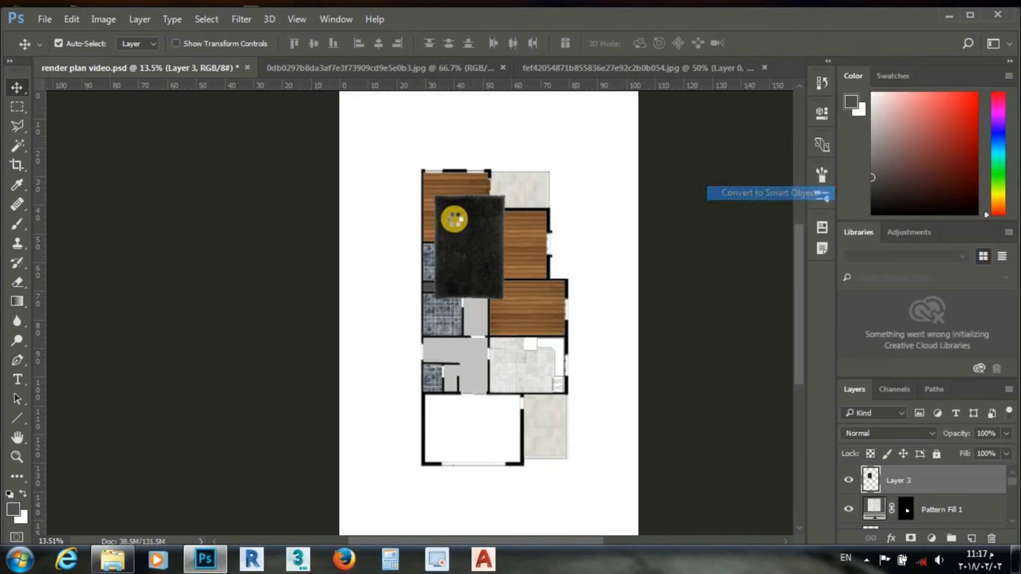
key(ctrl+t)
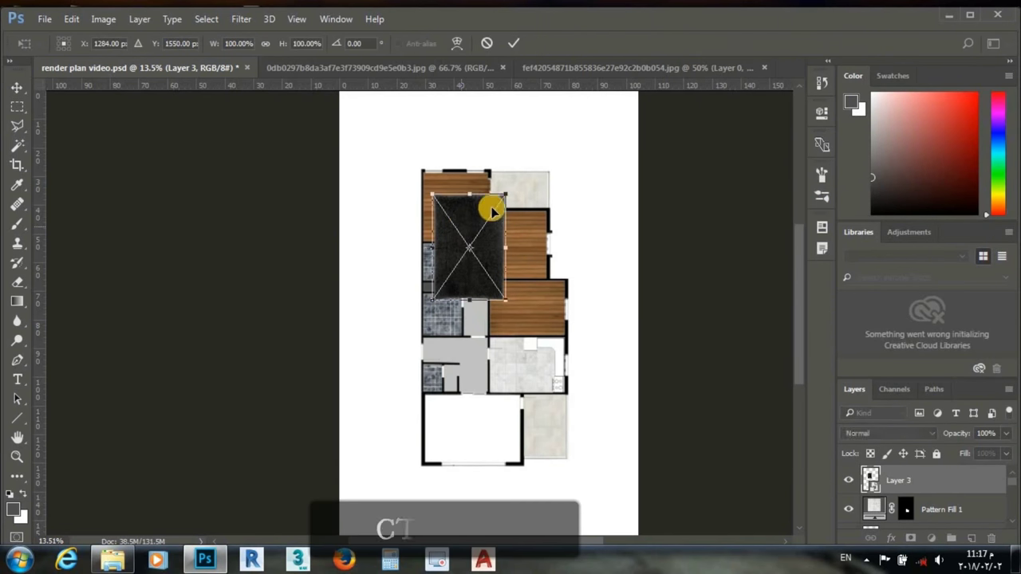
drag(489, 205, 399, 167)
mouse_move(524, 210)
mouse_down()
mouse_move(499, 225)
mouse_move(459, 209)
mouse_up()
click(513, 43)
Step: Put the rug back into transform mode, then bring up the Open file dialog
key(ctrl+t)
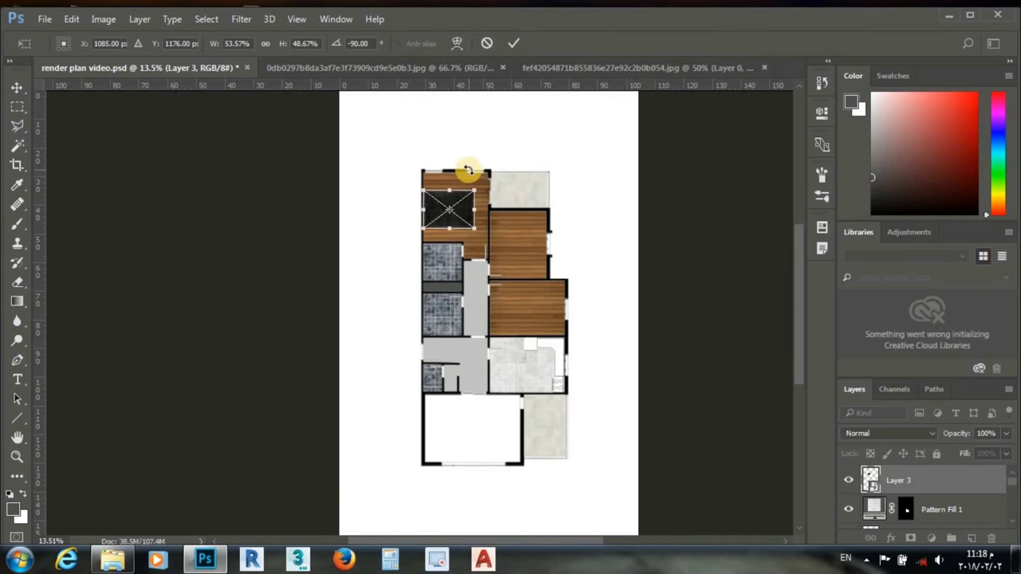
scroll(472, 248, down, 1)
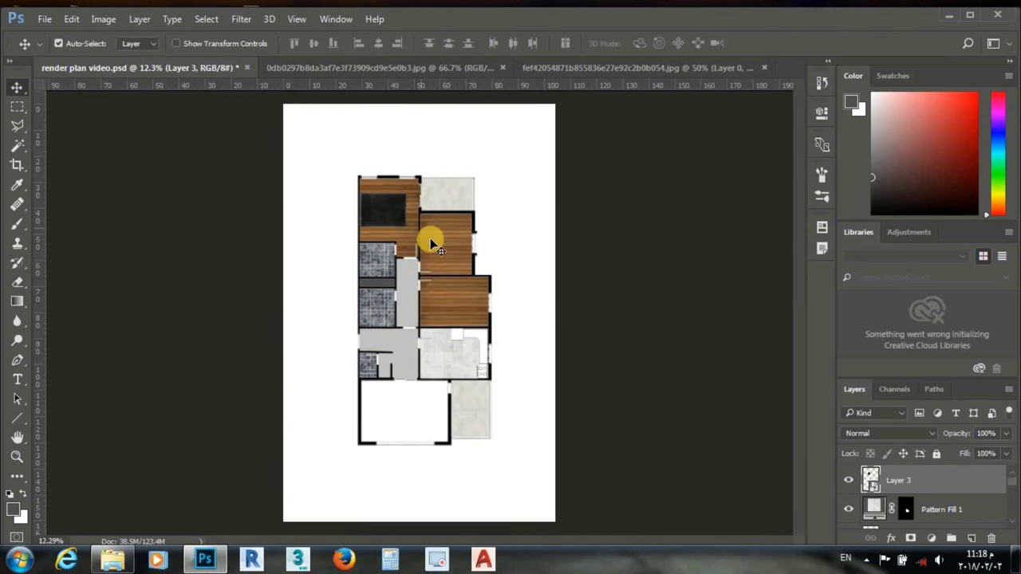
click(47, 24)
click(44, 46)
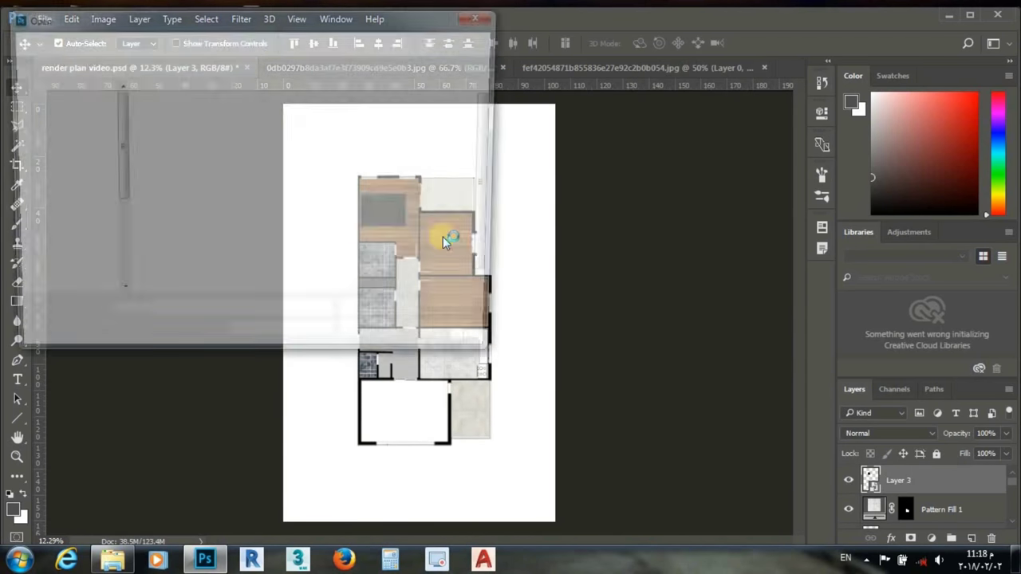
Step: Open the bordered rug image, delete its white background and drag it into the floor plan
double_click(277, 128)
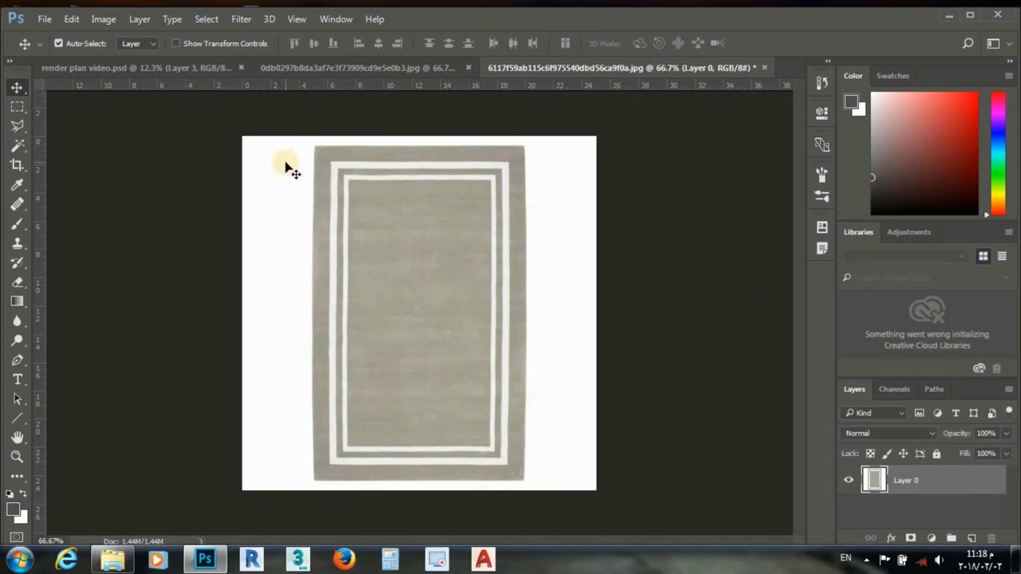
key(Delete)
key(ctrl+d)
click(16, 87)
drag(383, 224, 428, 388)
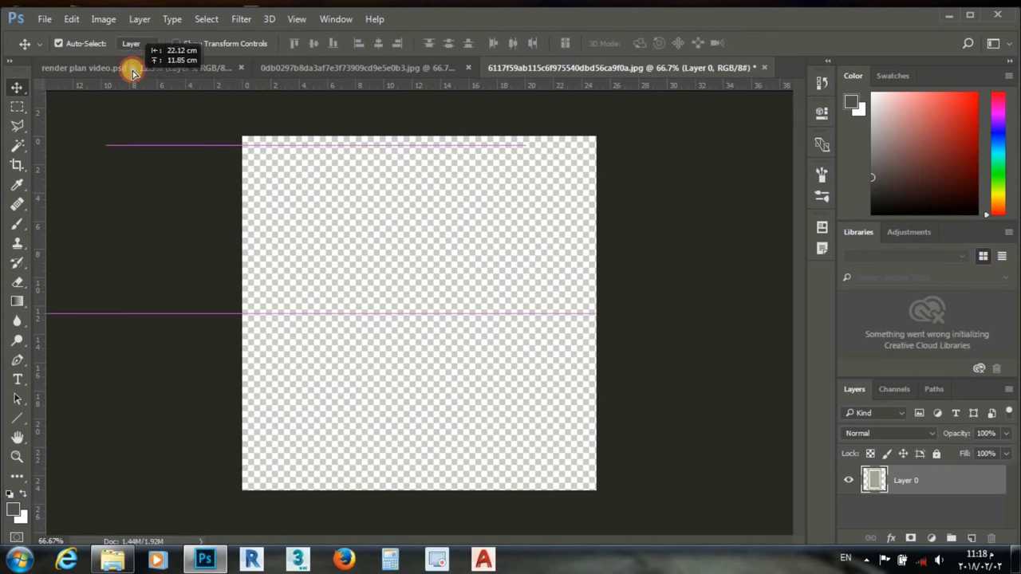
Step: Rotate the bordered rug sideways and commit it in place in the bottom room
click(420, 416)
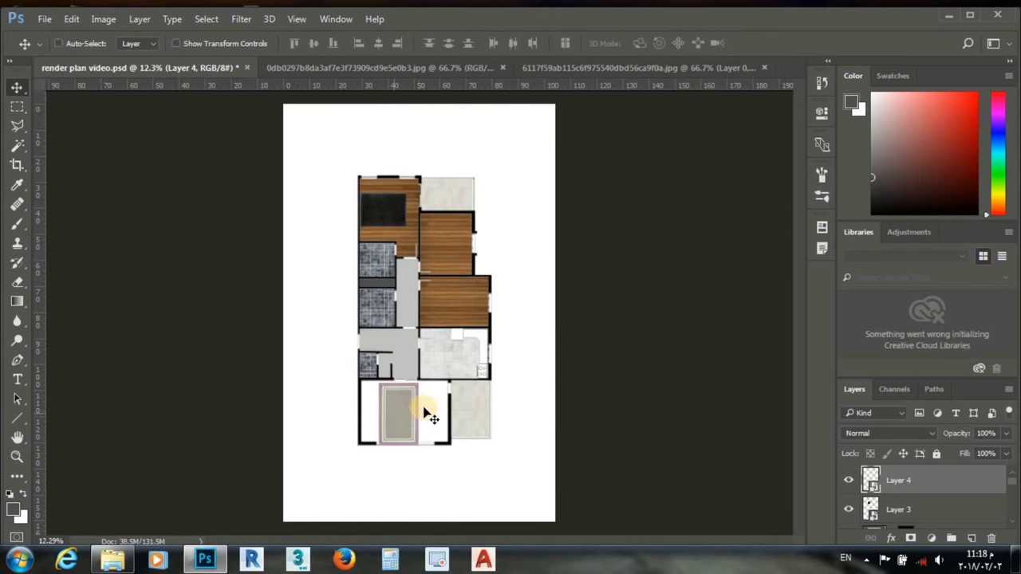
key(ctrl+t)
drag(422, 382, 357, 381)
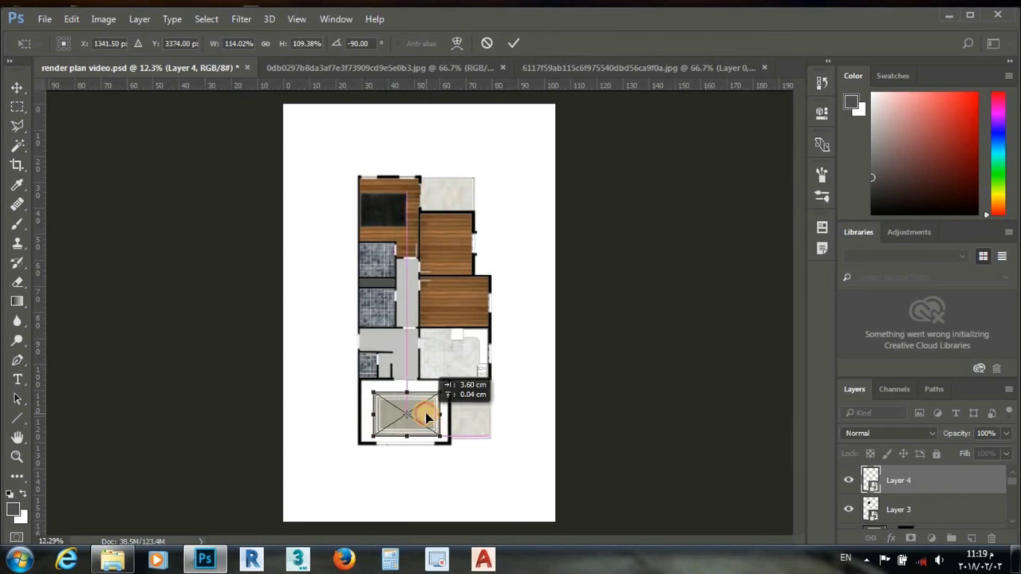
scroll(426, 415, up, 3)
scroll(426, 415, up, 2)
drag(449, 405, 444, 408)
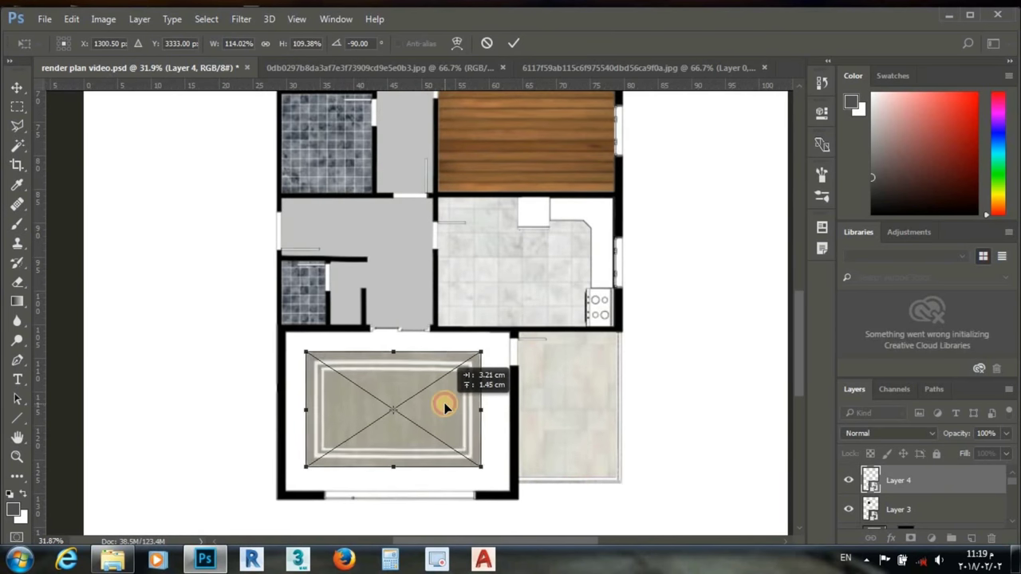
click(513, 43)
Step: Bring up the Open dialog to load another file
scroll(388, 382, down, 2)
scroll(391, 385, down, 1)
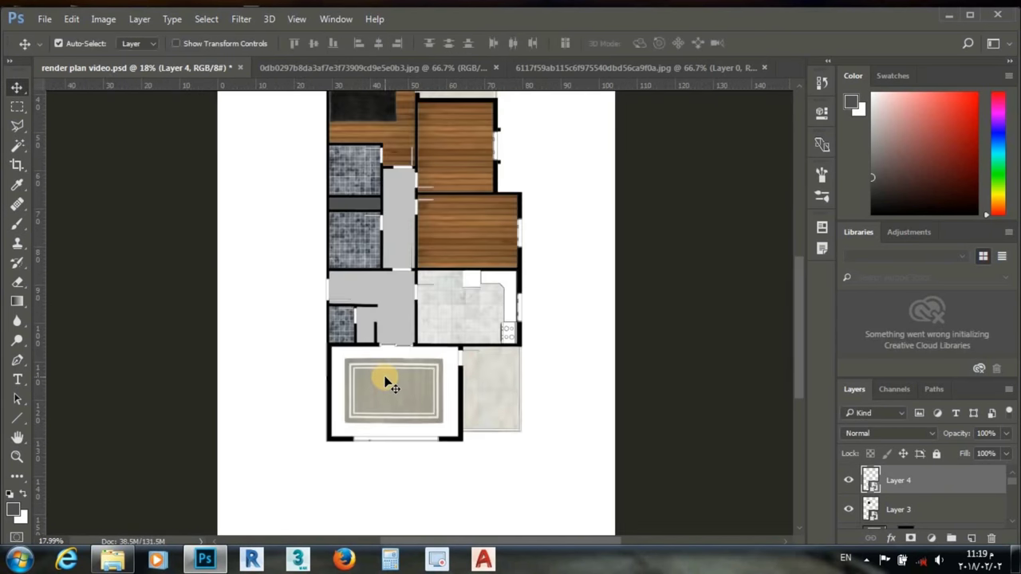
scroll(417, 405, down, 1)
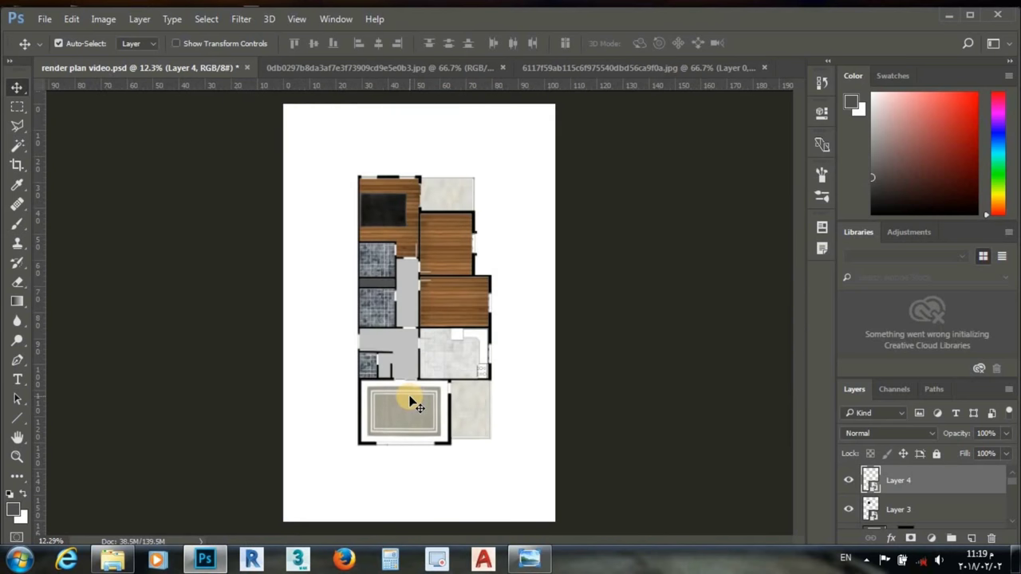
click(41, 19)
click(56, 53)
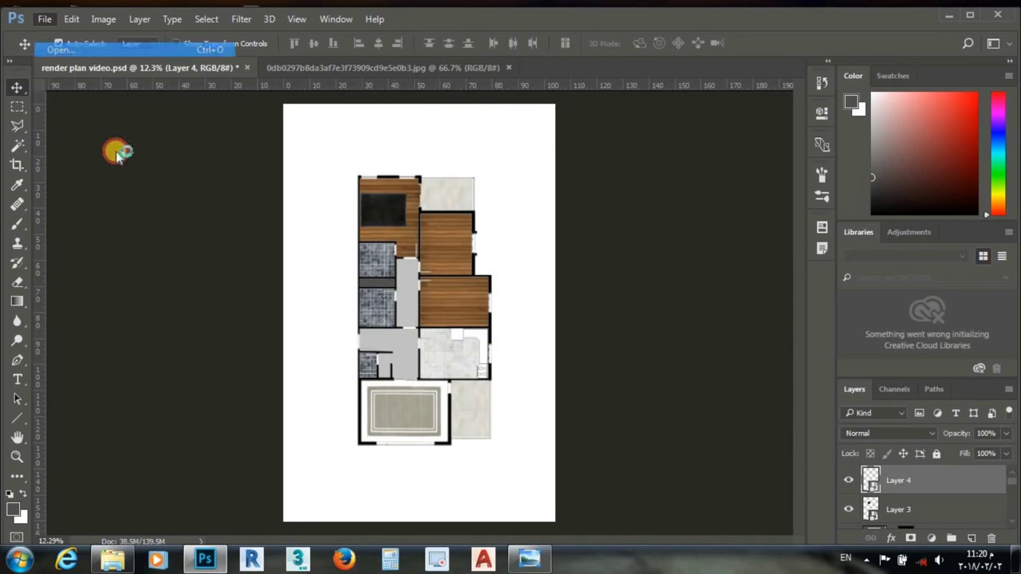
Step: Open the Untitled-1.psd furniture sheet and drag the double bed into the floor plan
double_click(273, 252)
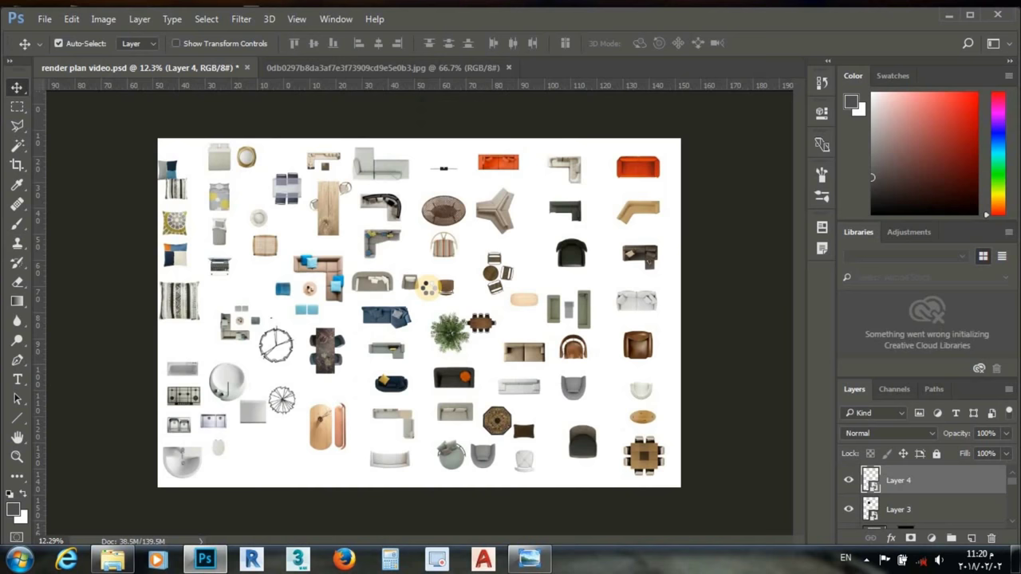
scroll(232, 186, up, 2)
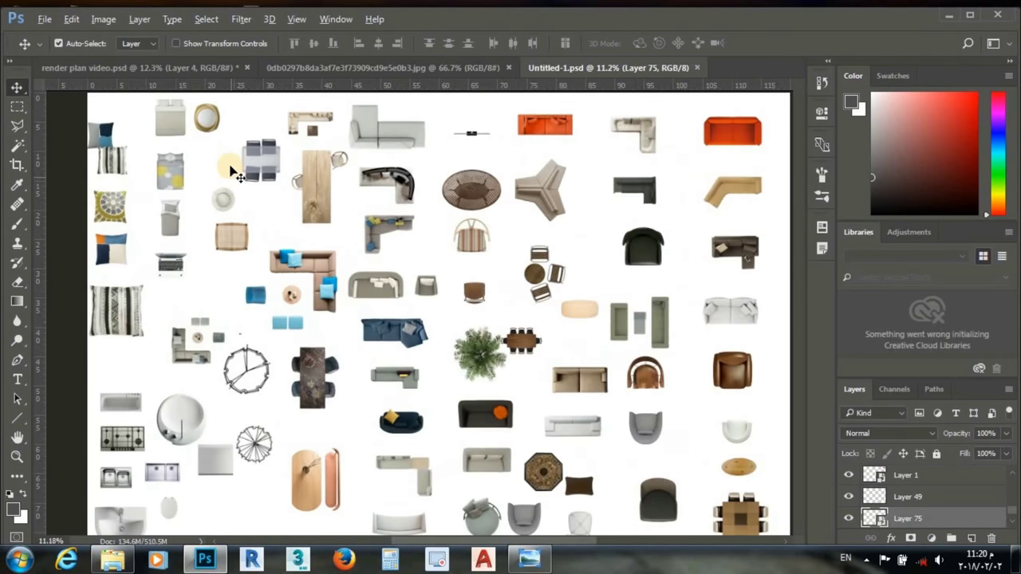
drag(177, 130, 165, 138)
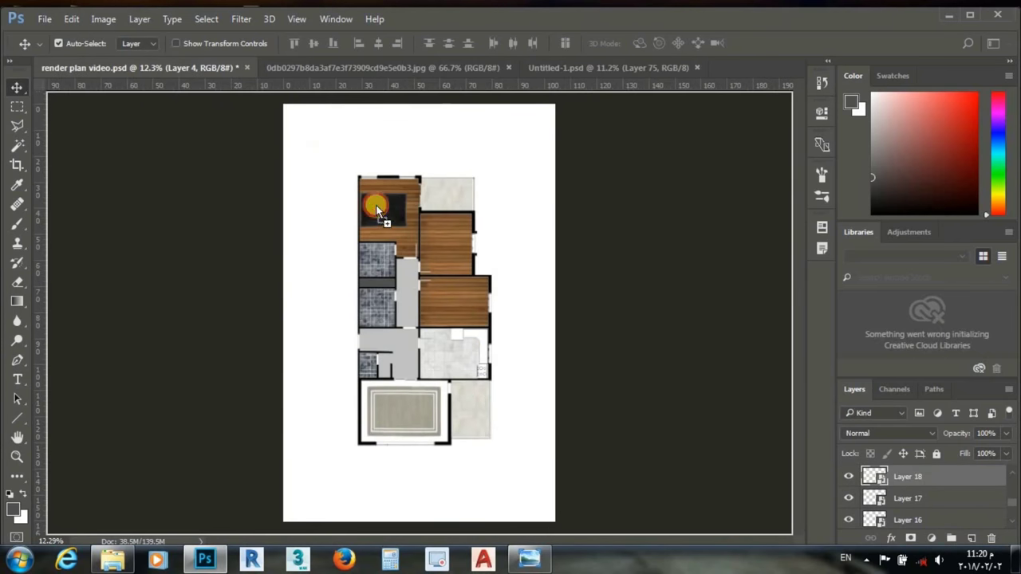
drag(144, 97, 383, 214)
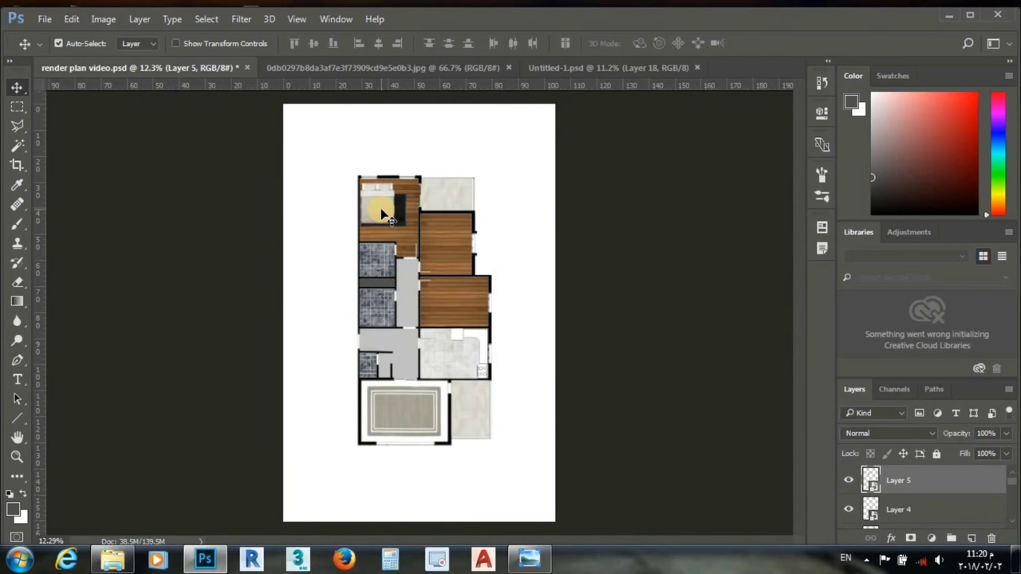
Step: Position the double bed on the dark rug and rotate it sideways
scroll(383, 215, up, 2)
scroll(382, 215, up, 2)
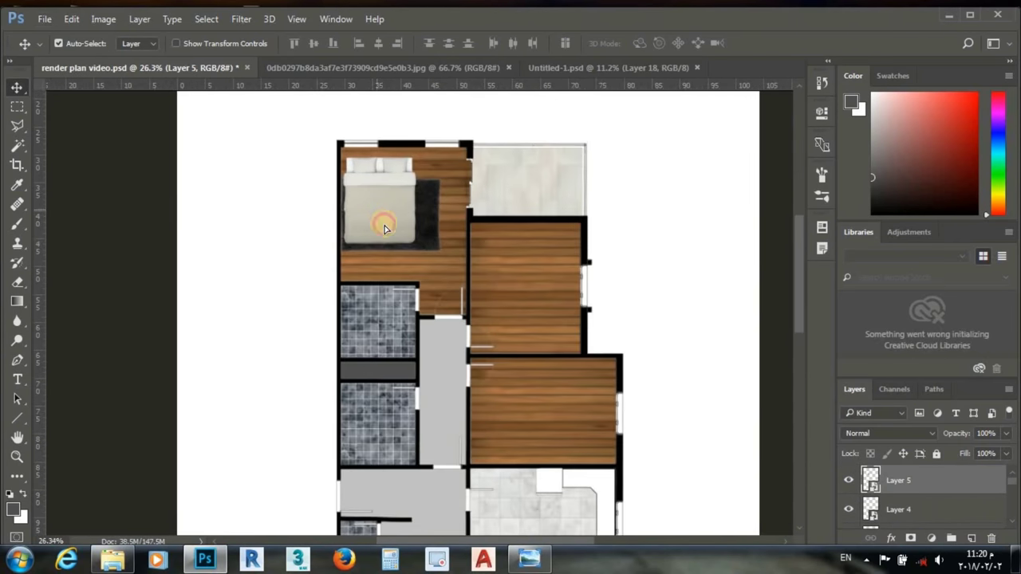
drag(383, 224, 388, 228)
key(ctrl+t)
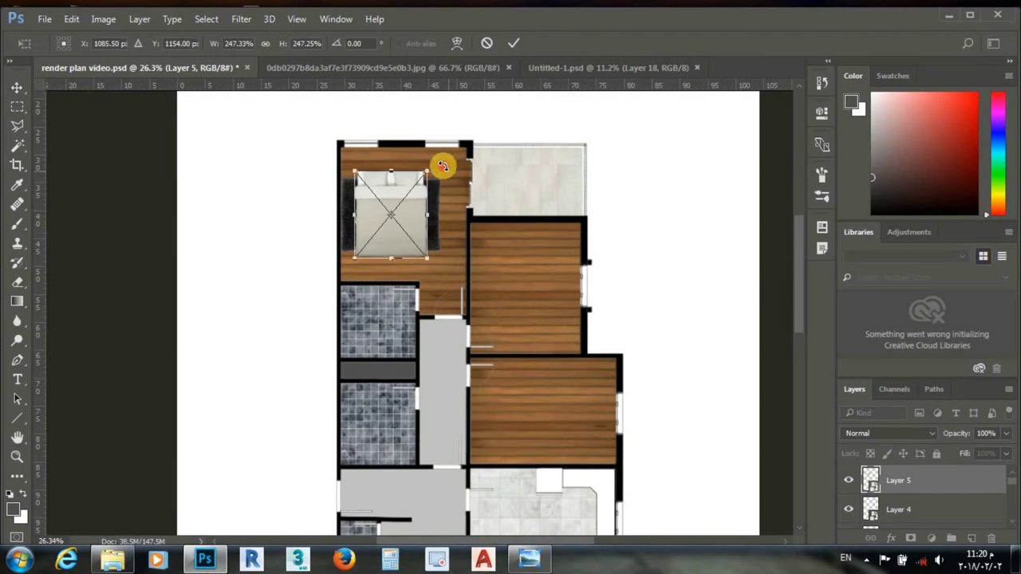
drag(450, 161, 352, 173)
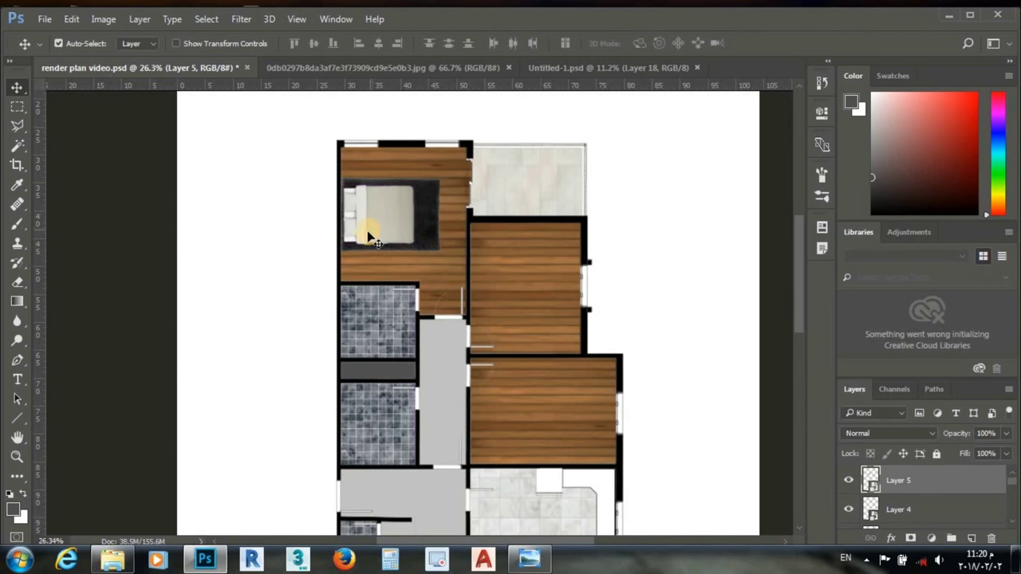
scroll(368, 232, down, 2)
scroll(365, 229, down, 2)
scroll(367, 231, up, 3)
scroll(399, 214, down, 2)
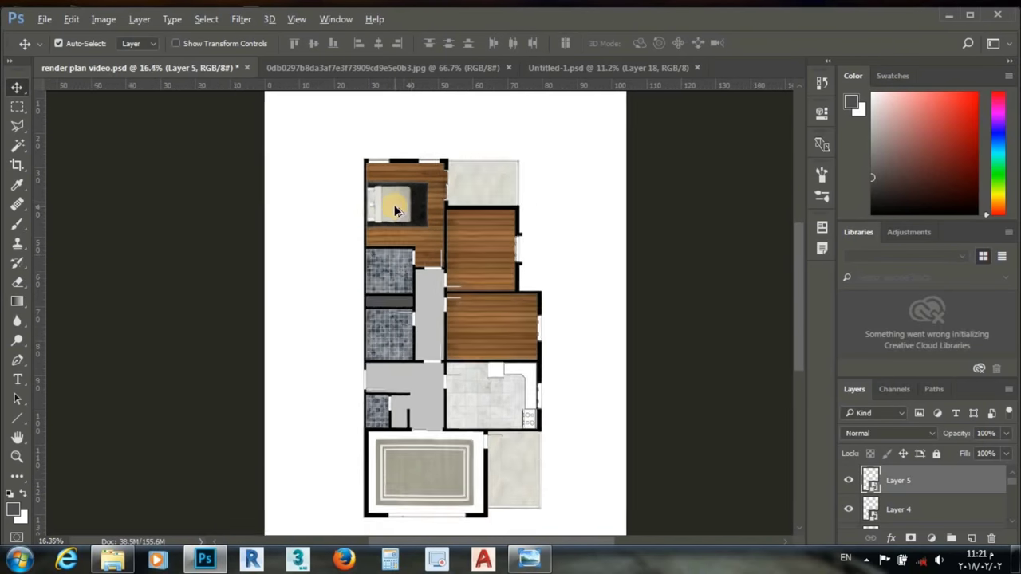
Step: Bring a single bed from the furniture sheet into the plan and rotate it sideways
click(556, 67)
mouse_move(180, 231)
mouse_down()
mouse_move(472, 238)
mouse_move(486, 209)
mouse_up()
scroll(471, 243, up, 3)
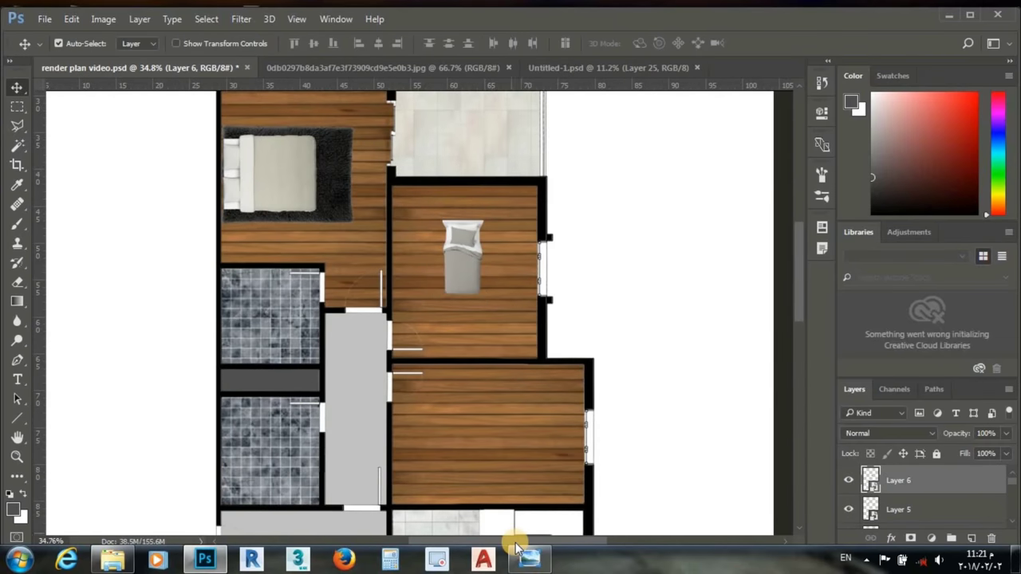
key(ctrl+t)
mouse_move(527, 294)
mouse_down()
mouse_move(535, 280)
mouse_move(486, 231)
mouse_move(463, 346)
mouse_up()
key(Return)
Step: Copy the single bed into the lower bedroom, turn it upright against the lower wall
scroll(479, 231, up, 3)
scroll(458, 335, down, 3)
drag(449, 292, 442, 434)
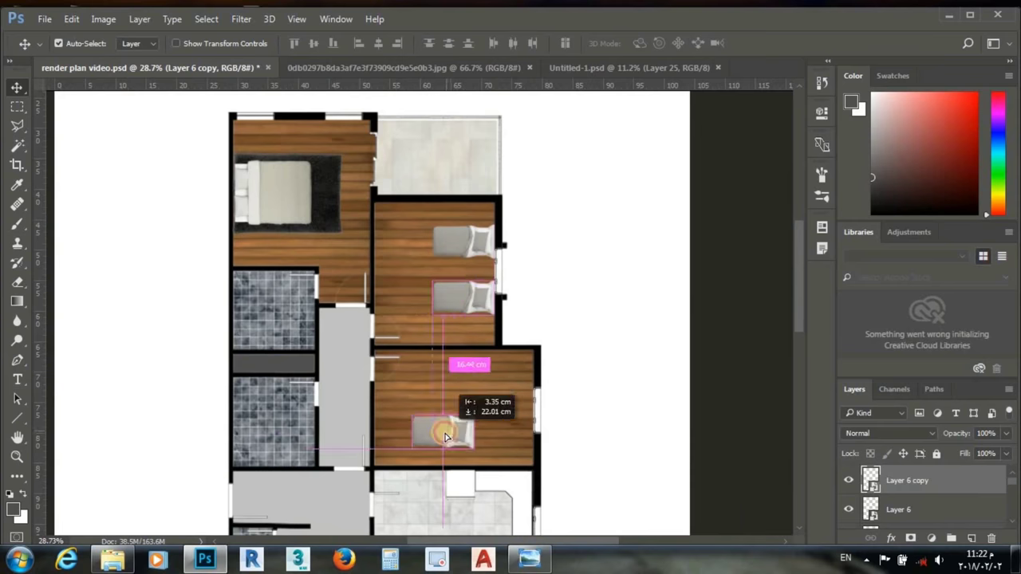
key(ctrl+t)
drag(483, 401, 449, 474)
scroll(434, 419, up, 5)
drag(435, 415, 425, 410)
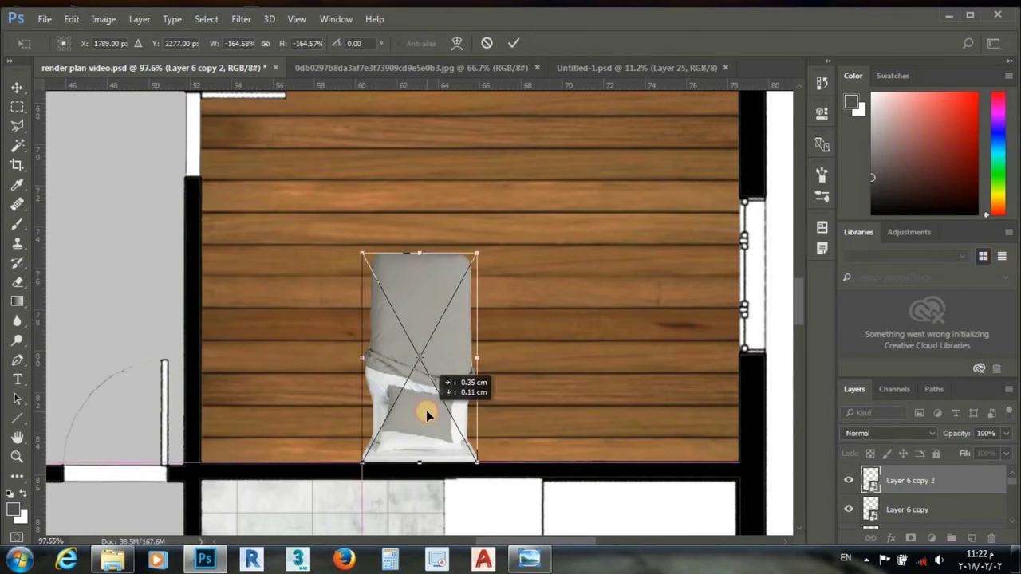
key(Return)
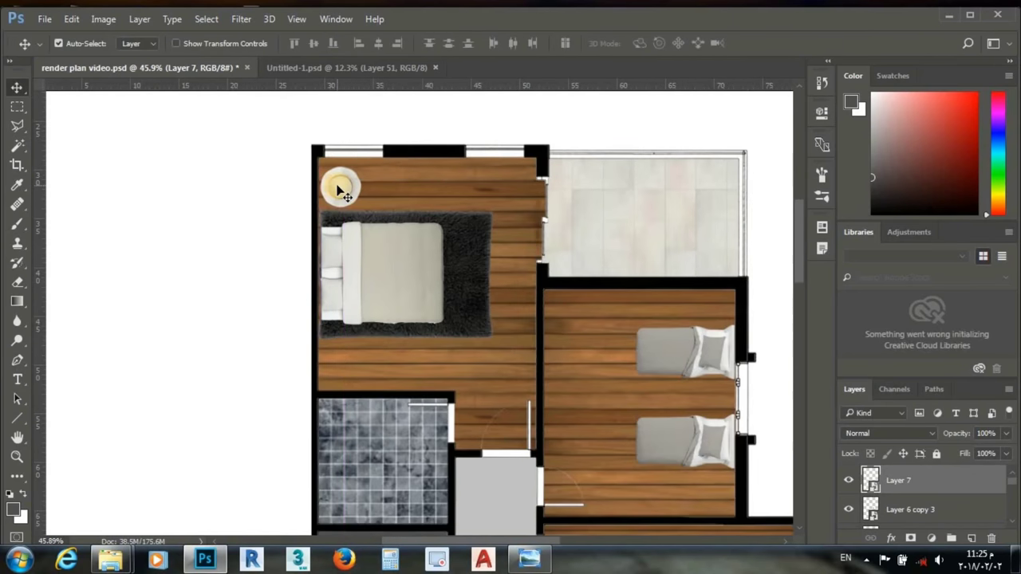
Step: Place a copy of the round lamp and scale it to fit beside the bed
scroll(338, 190, down, 2)
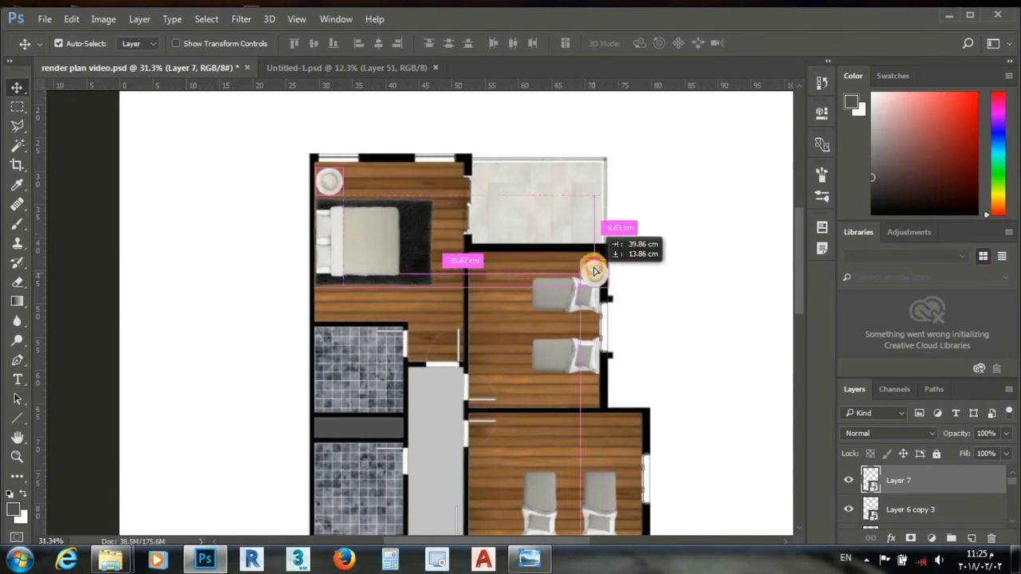
drag(594, 271, 594, 271)
scroll(594, 271, up, 3)
key(ctrl+t)
drag(624, 228, 588, 472)
click(510, 43)
Step: Bring a sink from the furniture sheet, shrink it and set it against the bathroom's left wall
scroll(588, 388, down, 8)
click(367, 67)
mouse_move(178, 354)
mouse_down()
mouse_move(445, 376)
mouse_move(491, 345)
mouse_move(460, 373)
mouse_up()
key(ctrl+t)
scroll(453, 373, up, 5)
scroll(443, 391, down, 3)
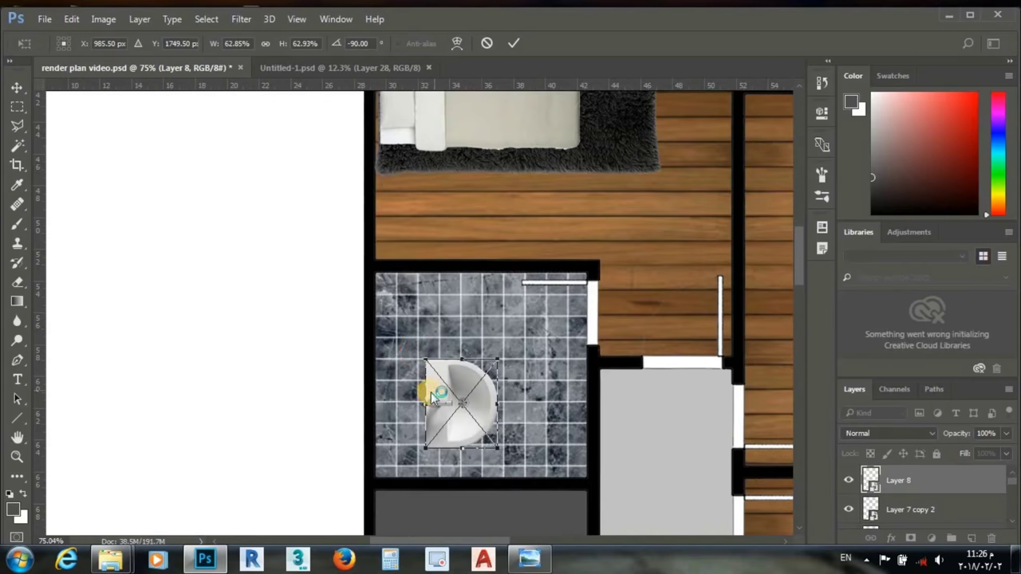
drag(501, 355, 484, 368)
key(Return)
drag(432, 335, 383, 335)
scroll(421, 343, down, 3)
key(ctrl+Tab)
key(ctrl+Tab)
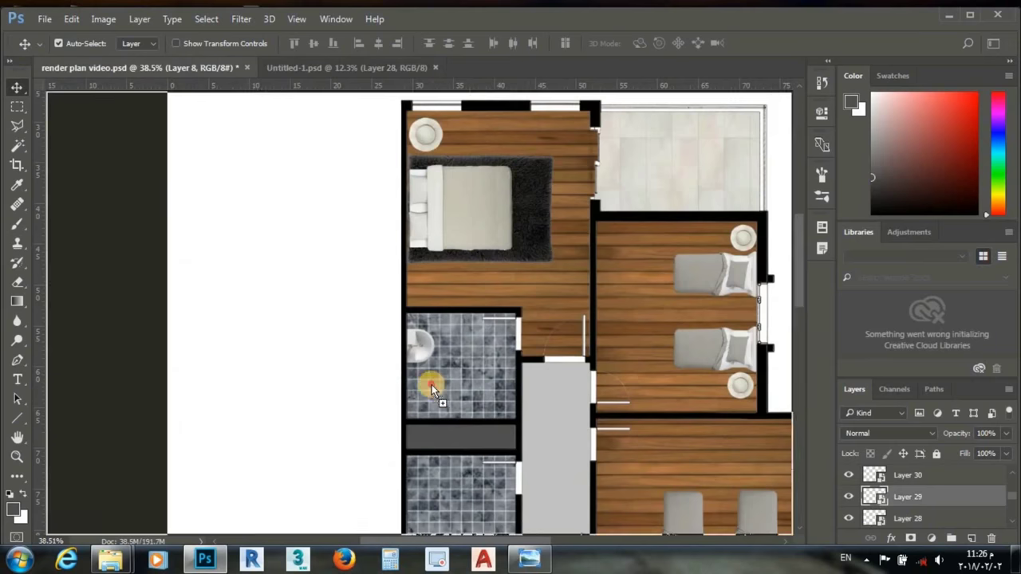
Step: Transform the toilet and copy the sink and toilet into the lower bathroom
key(ctrl+t)
key(Return)
scroll(432, 414, up, 2)
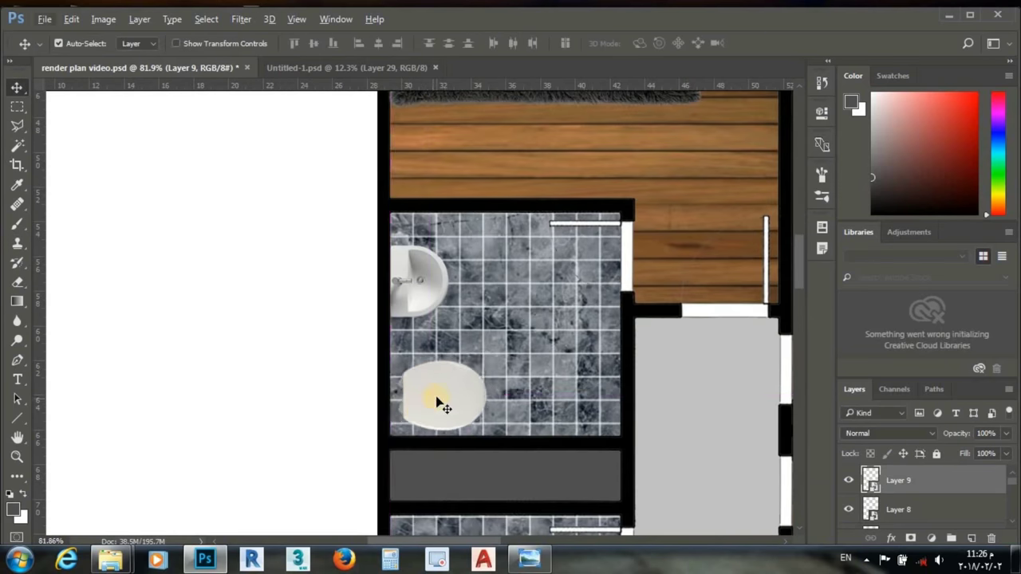
scroll(426, 401, down, 5)
drag(452, 429, 436, 440)
scroll(424, 392, up, 3)
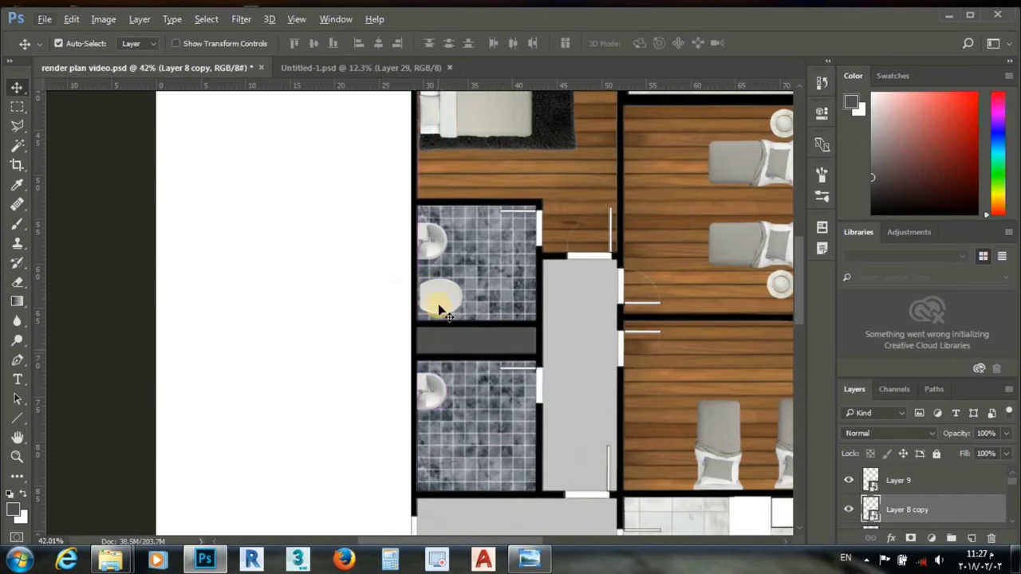
scroll(436, 439, down, 1)
drag(448, 296, 445, 420)
key(ctrl+t)
key(Return)
Step: Bring in the bathtub and stretch it across the full bathroom width
click(367, 67)
drag(239, 239, 478, 364)
scroll(372, 316, up, 3)
key(ctrl+t)
drag(586, 308, 467, 360)
scroll(466, 361, up, 2)
drag(604, 366, 638, 367)
drag(371, 365, 365, 365)
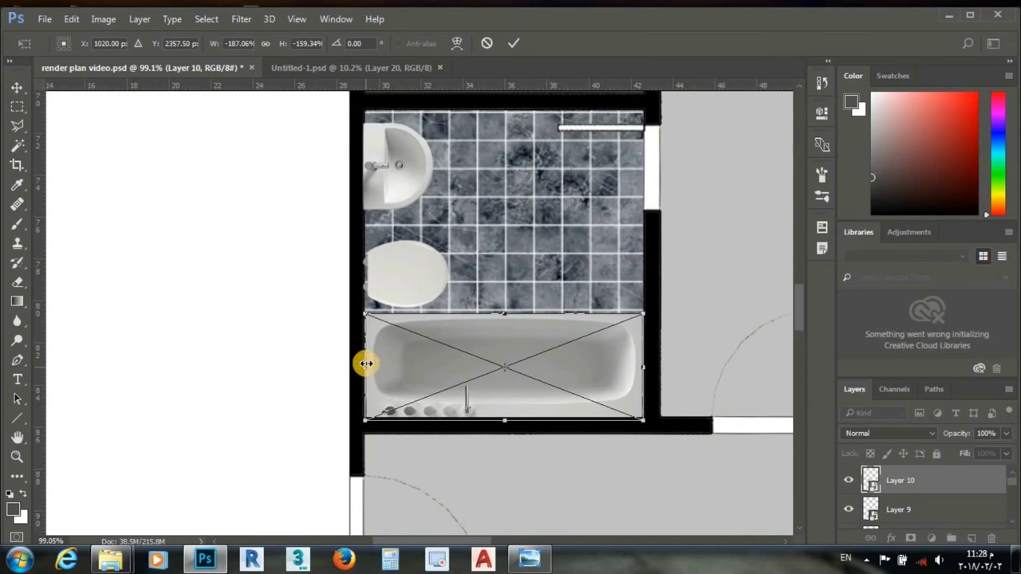
key(Return)
Step: Rotate the toilet and place a rotated copy of it in the lower bathroom
scroll(474, 240, down, 6)
scroll(489, 292, up, 1)
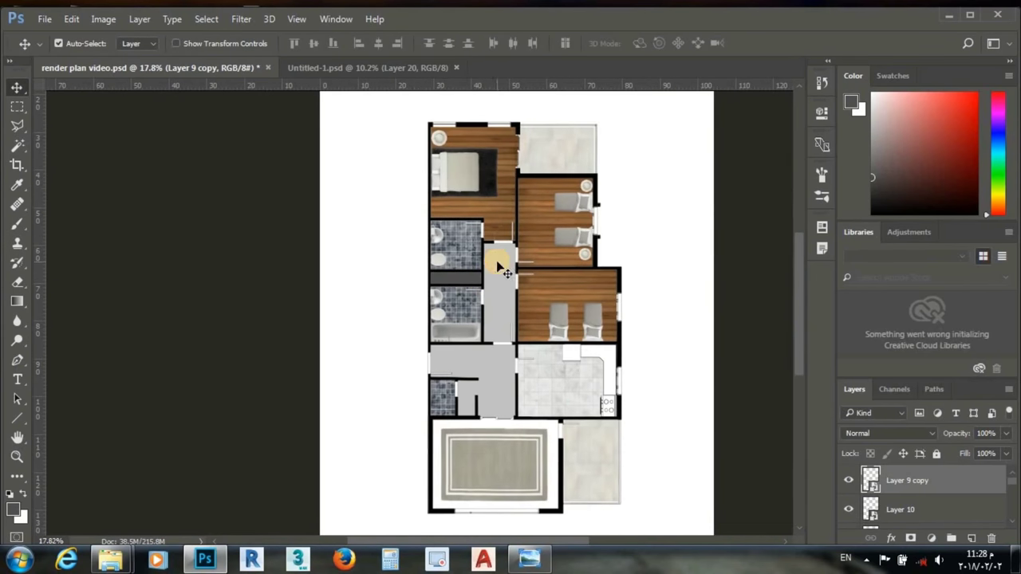
scroll(451, 293, up, 2)
key(ctrl+t)
drag(472, 495, 444, 437)
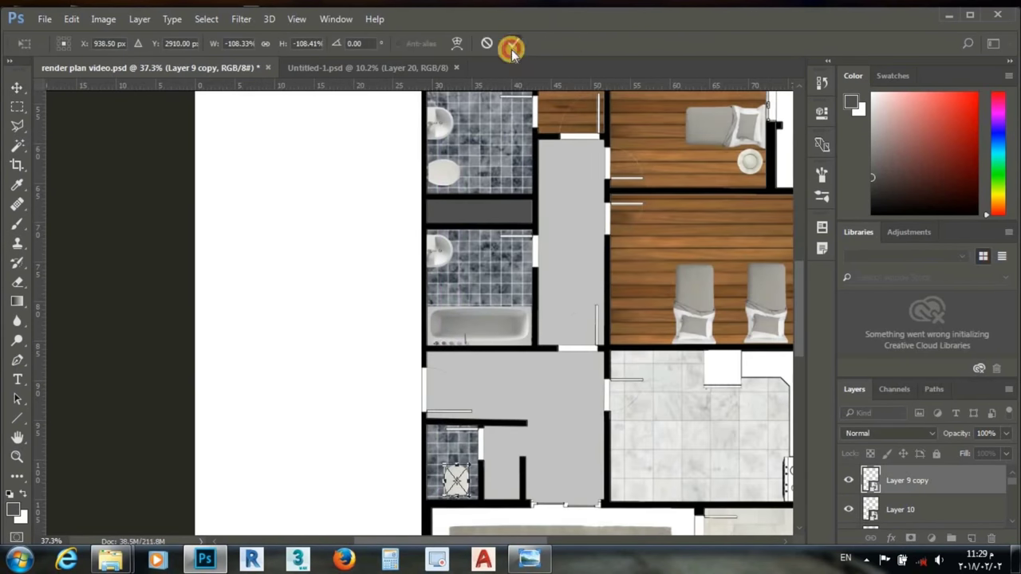
click(511, 46)
mouse_move(456, 479)
alt+mouse_down()
mouse_move(501, 478)
mouse_move(468, 428)
alt+mouse_up()
key(ctrl+t)
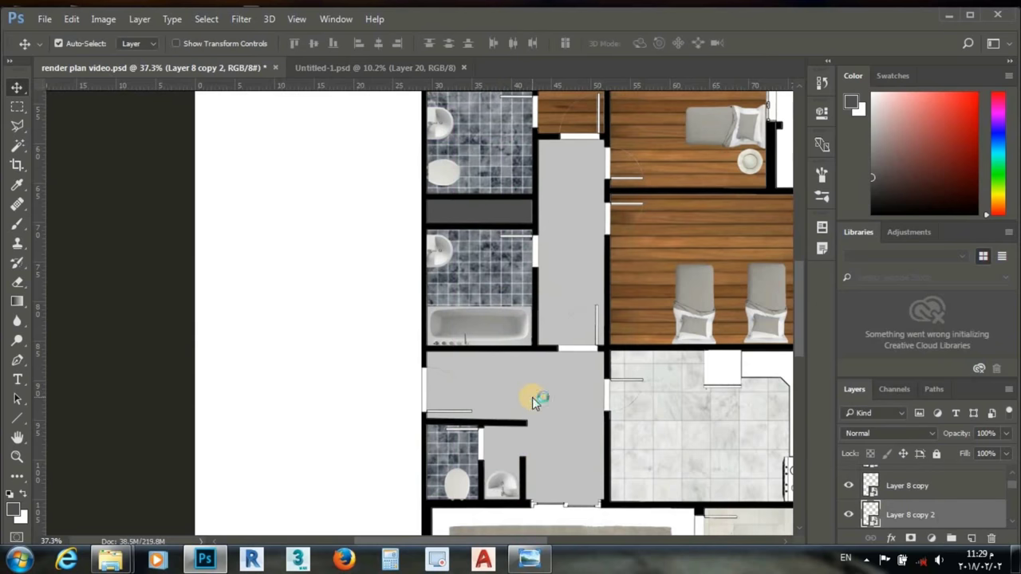
scroll(532, 398, down, 2)
Step: Open the grey marble texture image and drag it into the floor plan
key(ctrl+o)
double_click(441, 120)
mouse_move(285, 221)
mouse_down()
mouse_move(583, 290)
mouse_move(537, 310)
mouse_up()
Step: Shrink the marble texture into a countertop strip along the kitchen wall
key(ctrl+t)
drag(576, 260, 543, 321)
scroll(543, 320, up, 5)
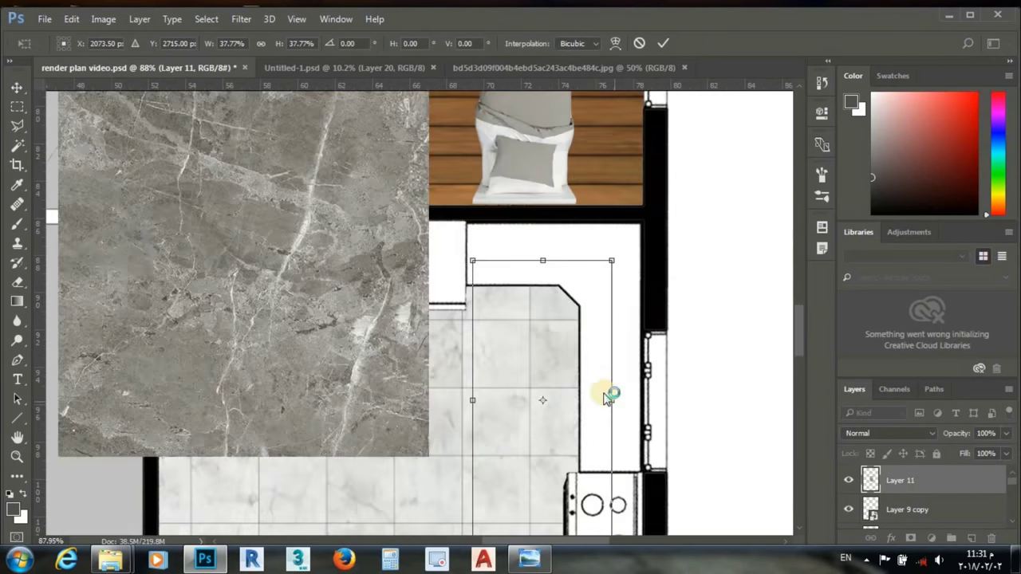
drag(472, 401, 581, 406)
drag(611, 260, 611, 214)
key(Return)
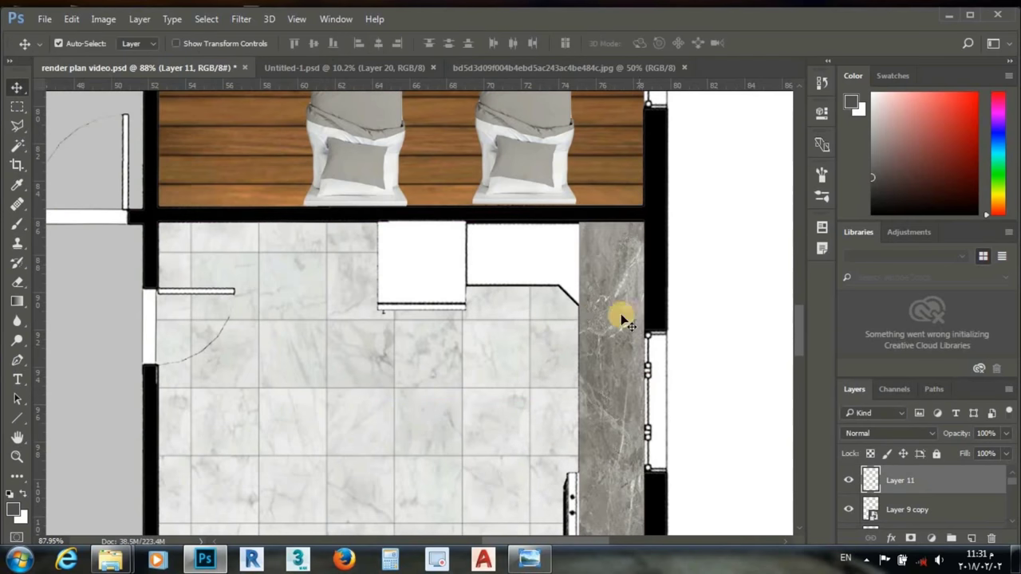
Step: Duplicate the marble strip and rotate the copy to run along the top wall
alt+drag(626, 323, 580, 303)
key(ctrl+t)
drag(547, 358, 497, 253)
drag(425, 287, 428, 301)
drag(297, 264, 469, 265)
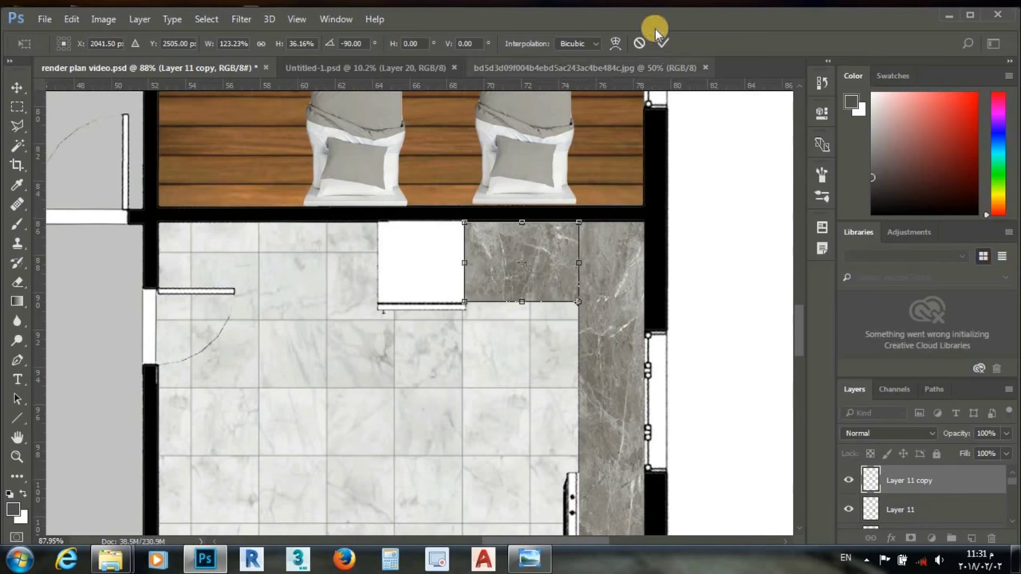
key(Return)
scroll(547, 289, down, 1)
scroll(558, 223, down, 2)
key(Return)
Step: Reselect the first marble strip and reapply its transform
scroll(540, 248, down, 2)
click(562, 338)
scroll(580, 341, up, 2)
key(ctrl+t)
key(Return)
scroll(479, 239, down, 3)
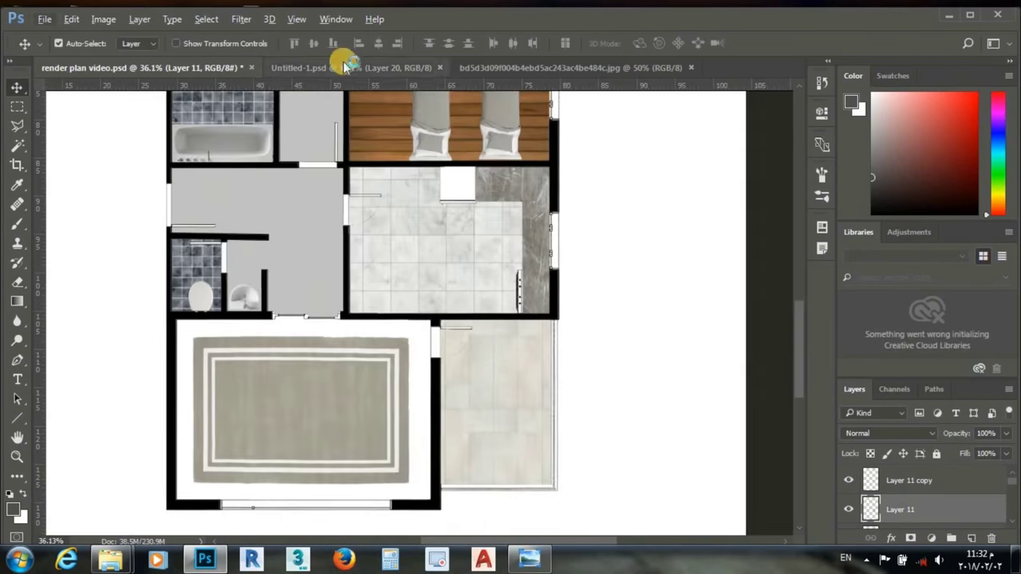
Step: Place the stove from Untitled-1, rotated against the wall on the counter
click(350, 68)
drag(327, 132, 529, 285)
key(ctrl+t)
mouse_move(423, 199)
mouse_down()
mouse_move(388, 187)
mouse_move(520, 244)
mouse_move(619, 251)
mouse_up()
scroll(519, 244, up, 4)
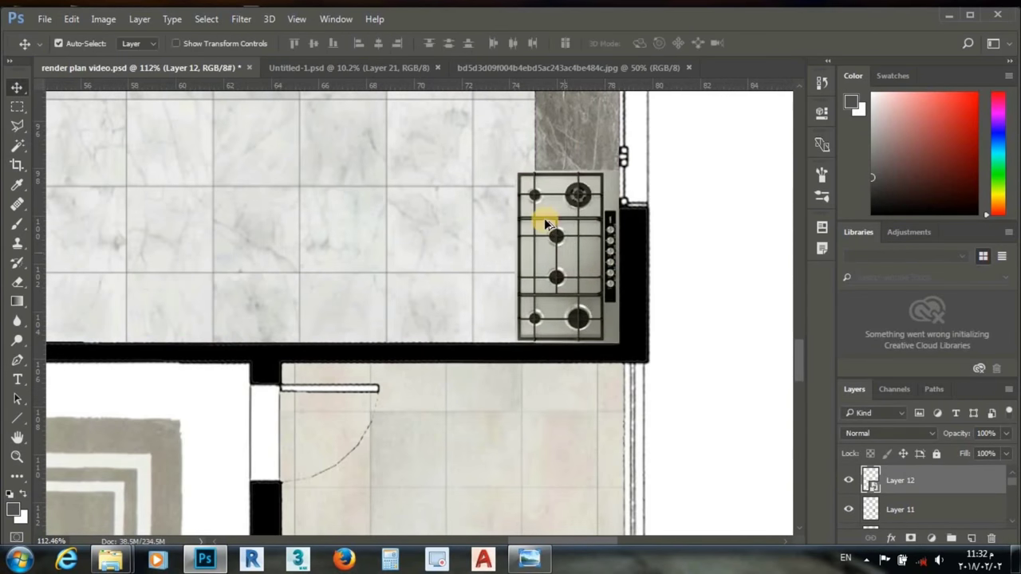
scroll(553, 262, down, 5)
scroll(553, 246, up, 4)
drag(552, 341, 552, 339)
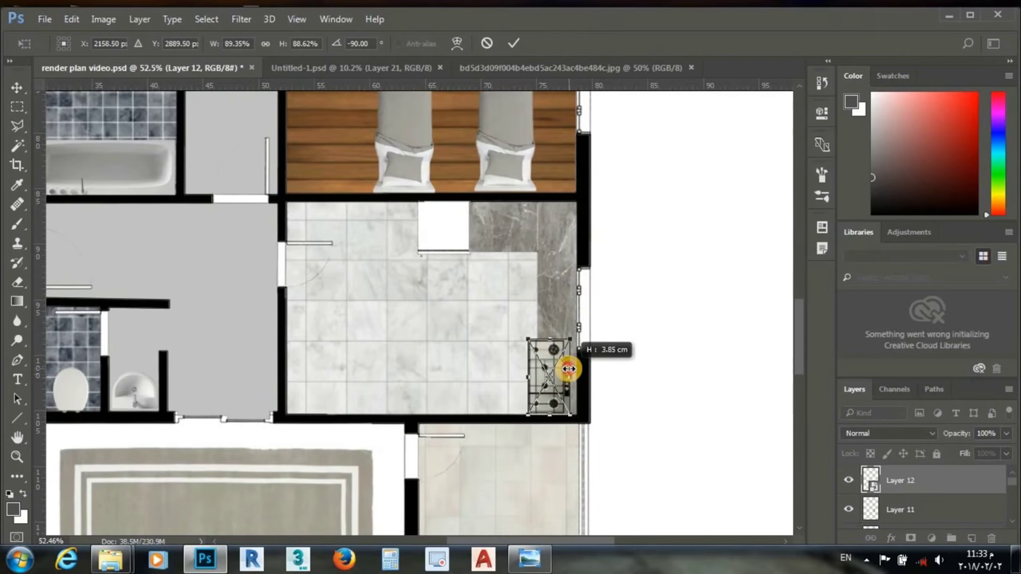
scroll(568, 368, up, 2)
key(Return)
Step: Bring in the square appliance, scaled down into the kitchen corner
click(351, 68)
drag(200, 445, 343, 140)
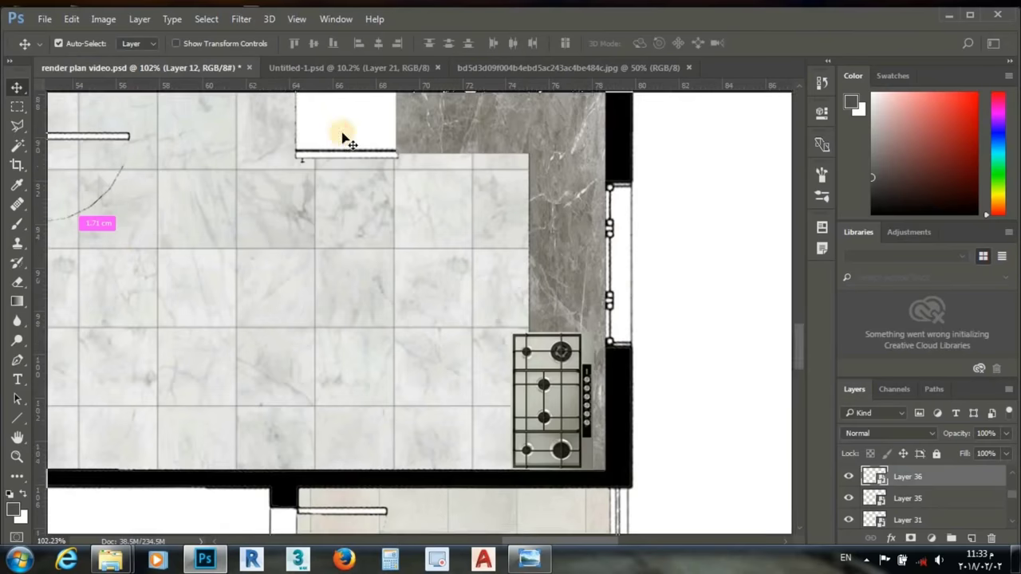
key(ctrl+t)
scroll(451, 188, down, 3)
drag(454, 162, 407, 214)
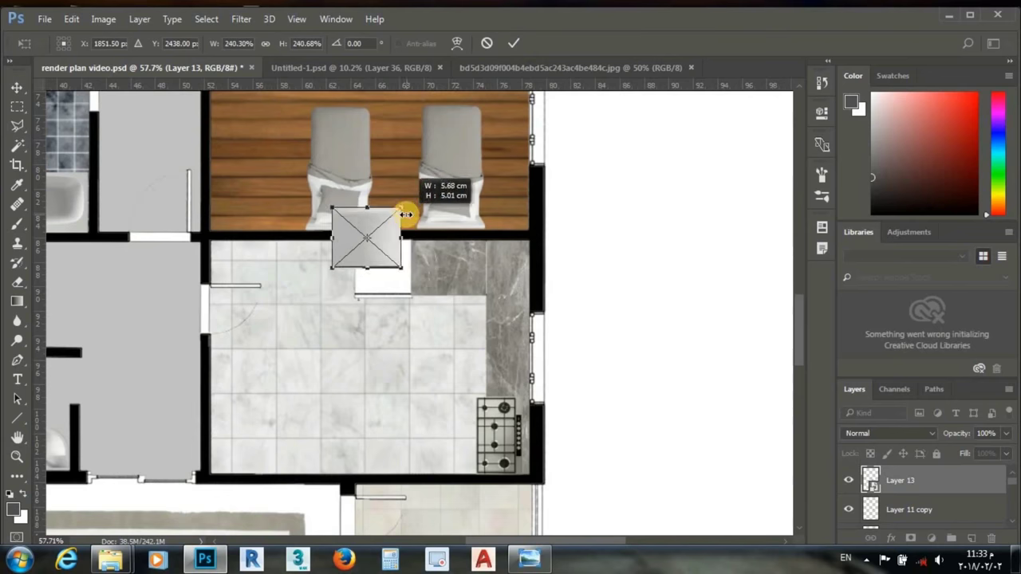
drag(354, 240, 364, 270)
scroll(399, 205, up, 3)
scroll(406, 155, up, 2)
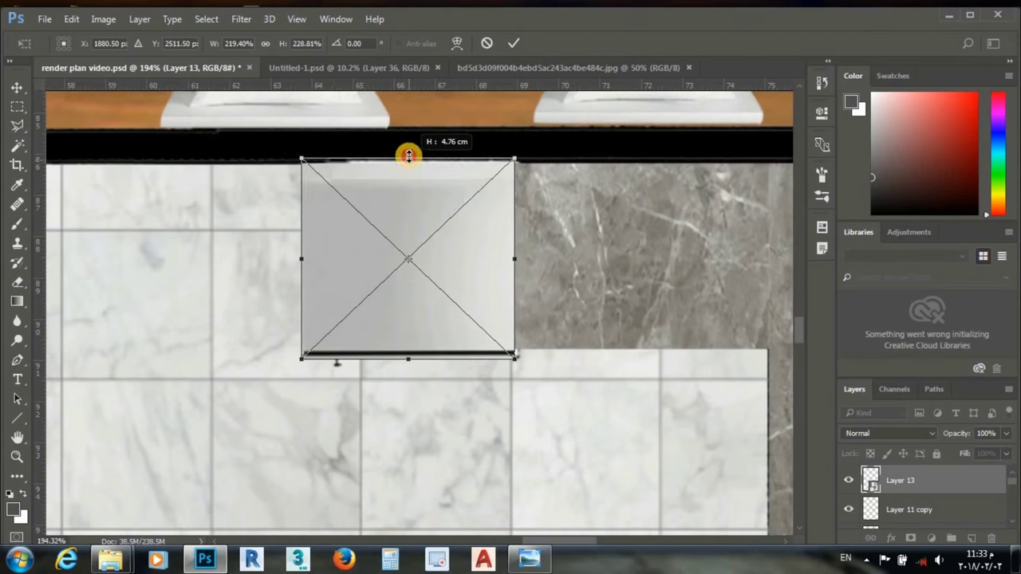
key(Return)
Step: Place the double sink beside the wall, then drag the sofa set onto the living-room rug
scroll(438, 271, down, 5)
click(311, 68)
mouse_move(479, 240)
mouse_down()
mouse_move(547, 314)
mouse_move(579, 421)
mouse_up()
key(ctrl+t)
drag(574, 247, 536, 263)
scroll(531, 270, up, 3)
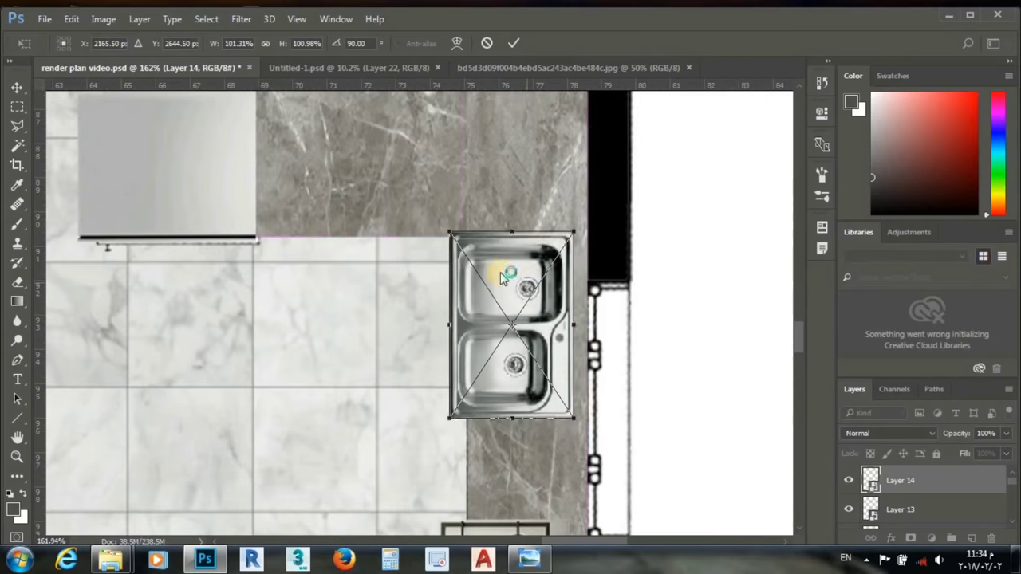
scroll(524, 273, down, 3)
click(513, 43)
scroll(353, 277, down, 1)
scroll(350, 277, down, 2)
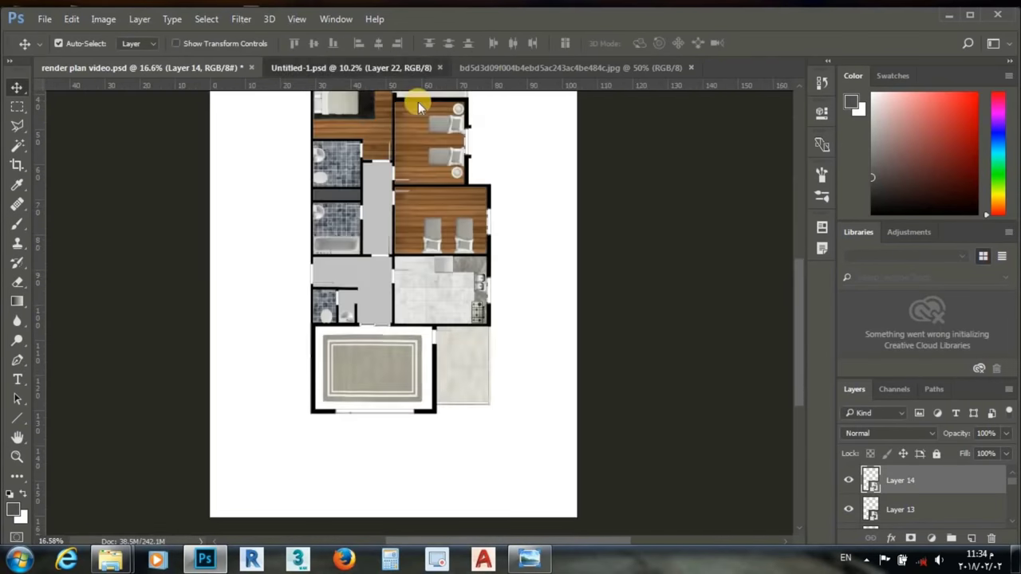
click(351, 68)
drag(422, 311, 375, 378)
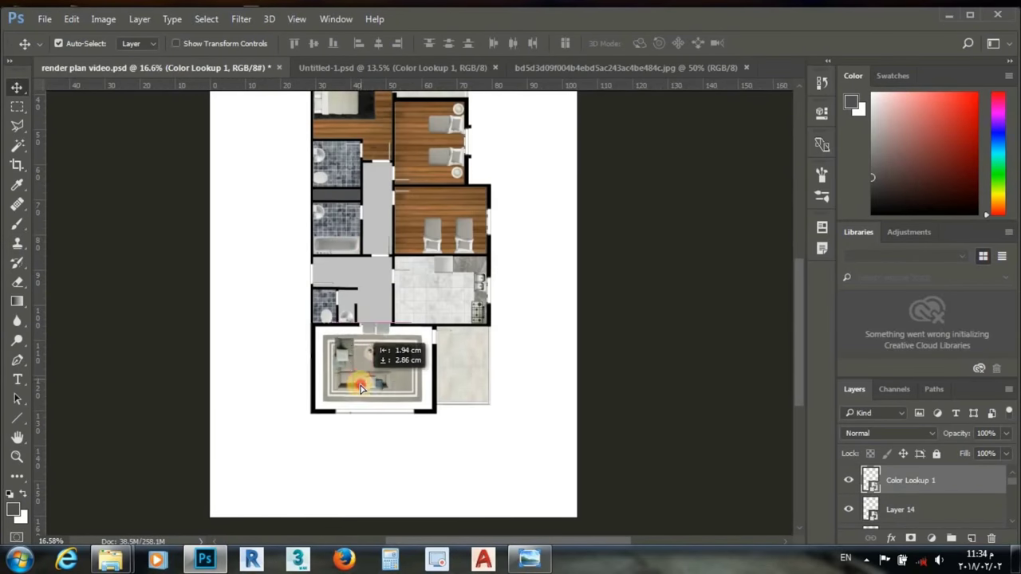
Step: Scale the sofa set to fit the living-room rug
scroll(351, 409, up, 3)
key(ctrl+t)
drag(524, 223, 531, 209)
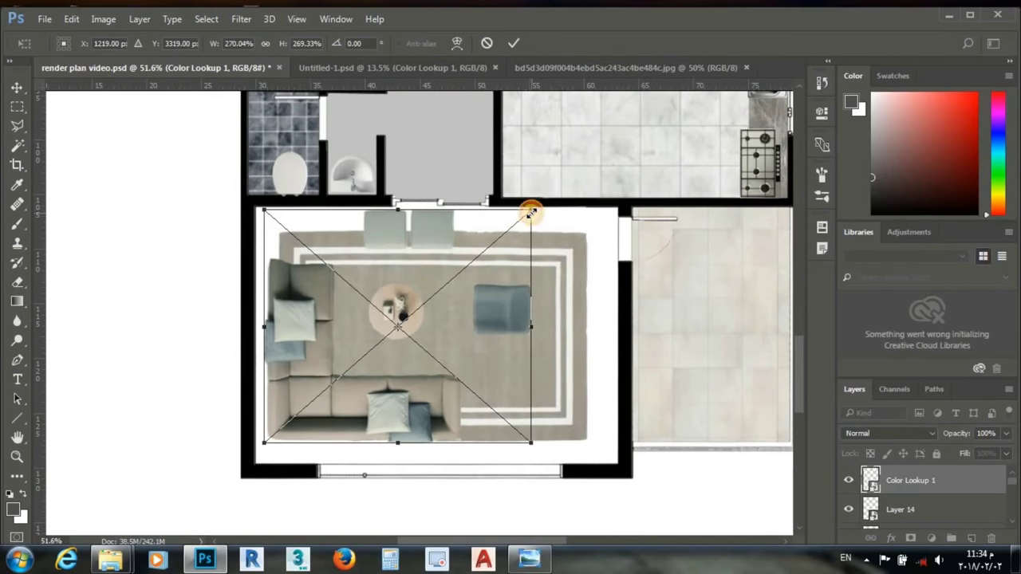
key(Return)
drag(502, 313, 423, 351)
scroll(408, 343, down, 3)
Step: Add the wall unit, rotated upright against the living room's right wall
click(391, 68)
drag(454, 137, 480, 341)
scroll(480, 341, up, 3)
key(ctrl+t)
drag(494, 395, 469, 289)
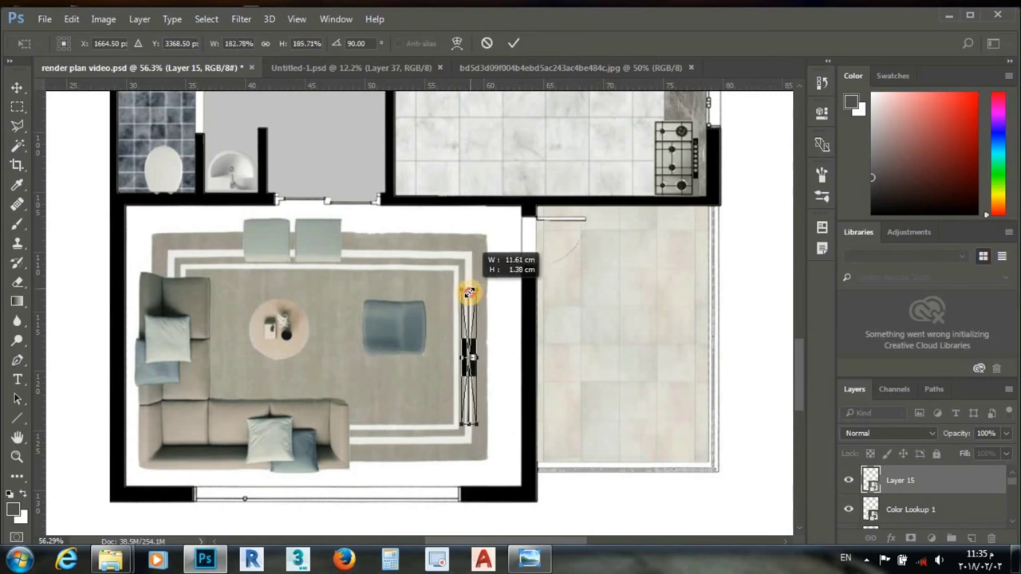
click(512, 43)
drag(468, 355, 508, 355)
scroll(475, 376, down, 5)
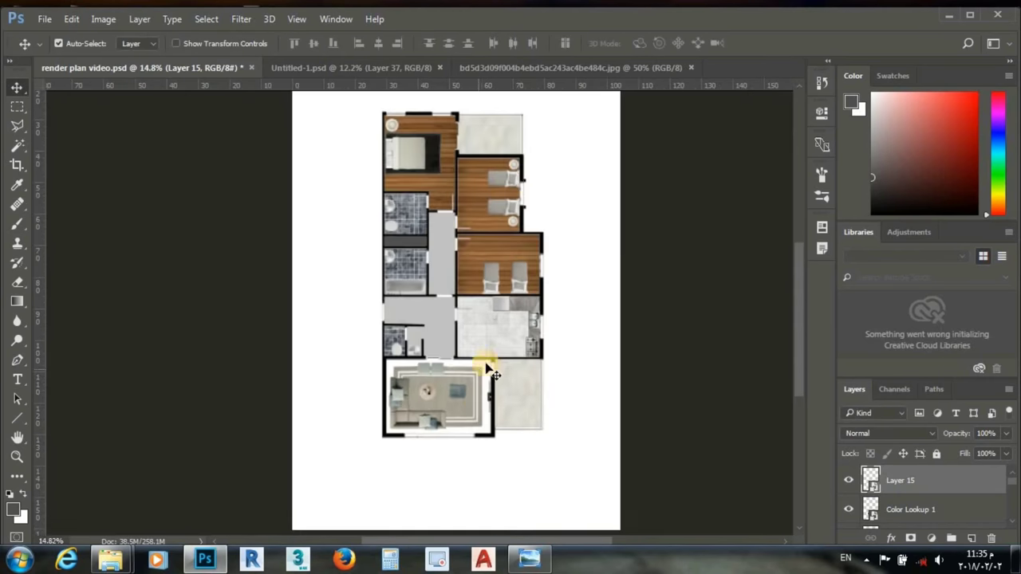
Step: Place table-and-chairs sets on the top balcony and a copy on the lower balcony
key(ctrl+Tab)
drag(403, 219, 497, 132)
scroll(465, 241, up, 4)
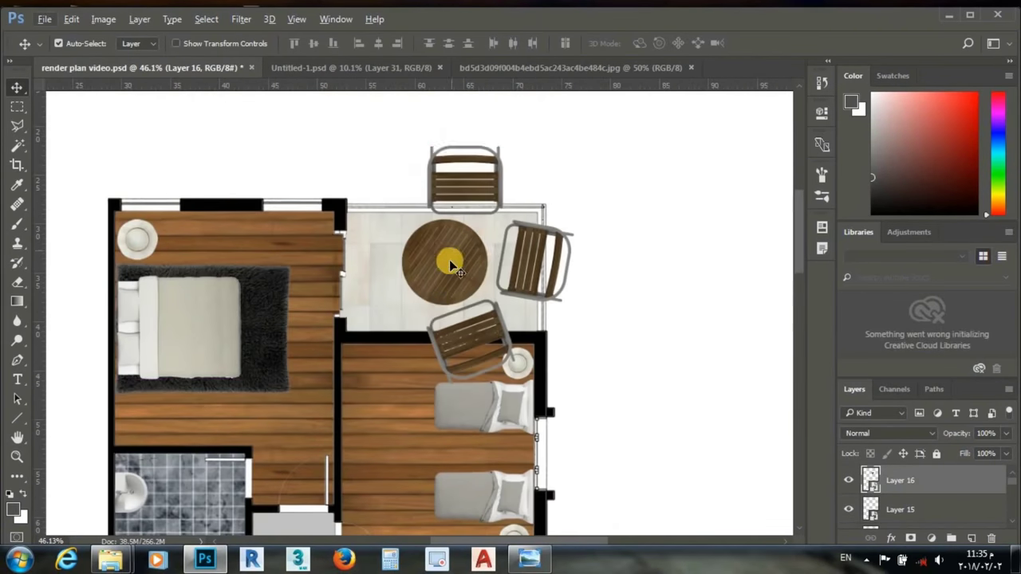
key(ctrl+t)
drag(583, 135, 524, 228)
key(Return)
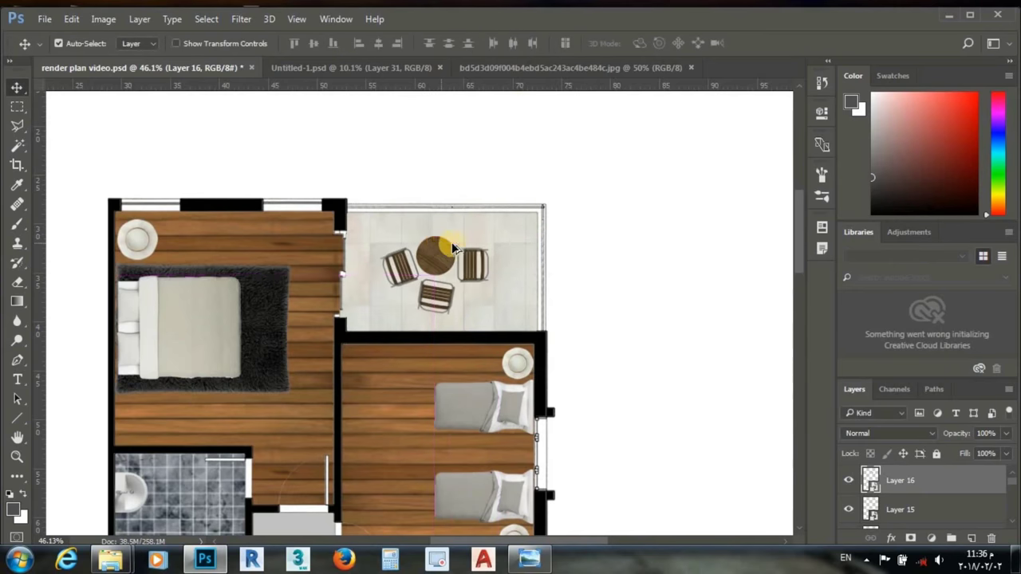
scroll(441, 242, down, 3)
drag(443, 139, 506, 429)
scroll(496, 358, down, 3)
scroll(515, 345, down, 1)
scroll(514, 344, down, 2)
Step: Add a dining table to the kitchen, rotated and shrunk to fit
click(372, 67)
mouse_move(258, 164)
mouse_down()
mouse_move(353, 148)
mouse_move(487, 428)
mouse_up()
key(ctrl+t)
scroll(479, 360, up, 5)
drag(587, 289, 479, 388)
drag(538, 357, 538, 360)
key(Return)
scroll(502, 387, up, 2)
scroll(494, 341, down, 3)
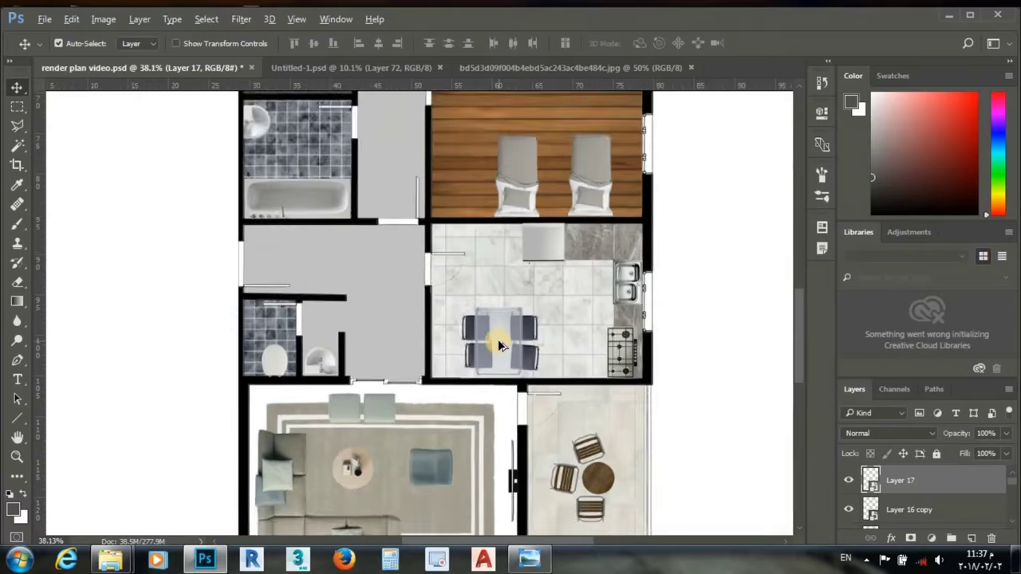
scroll(494, 280, down, 2)
Step: Open the wood texture JPG and bring it into the floor plan for transforming
click(44, 19)
drag(387, 209, 438, 228)
right_click(899, 481)
key(Escape)
key(ctrl+t)
scroll(433, 216, up, 5)
Step: Shape the wood texture into a thin strip along the master bedroom wall
drag(502, 199, 518, 359)
drag(486, 241, 488, 245)
scroll(375, 213, up, 5)
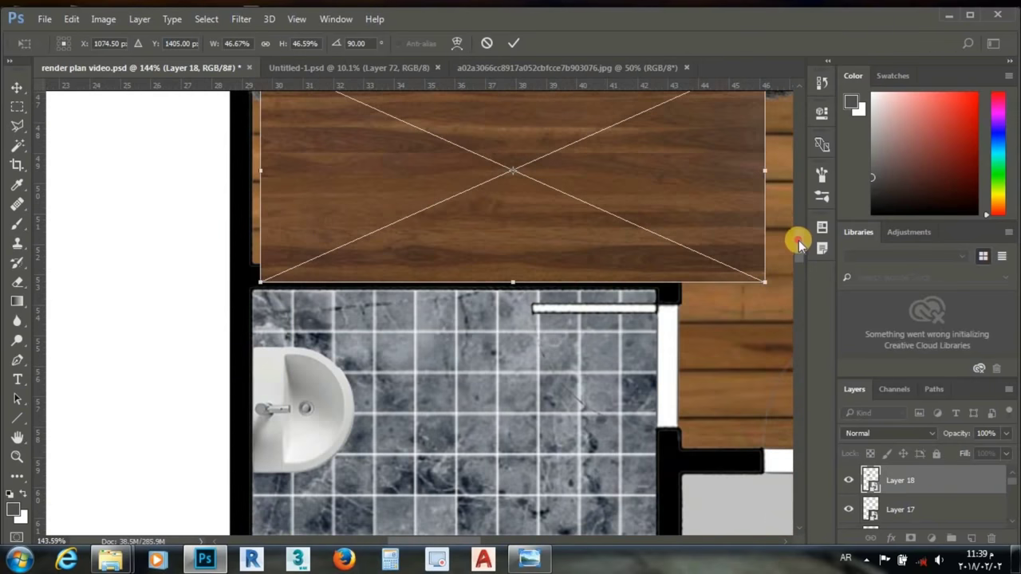
scroll(798, 239, up, 3)
drag(513, 435, 513, 418)
drag(261, 319, 250, 319)
drag(511, 213, 491, 313)
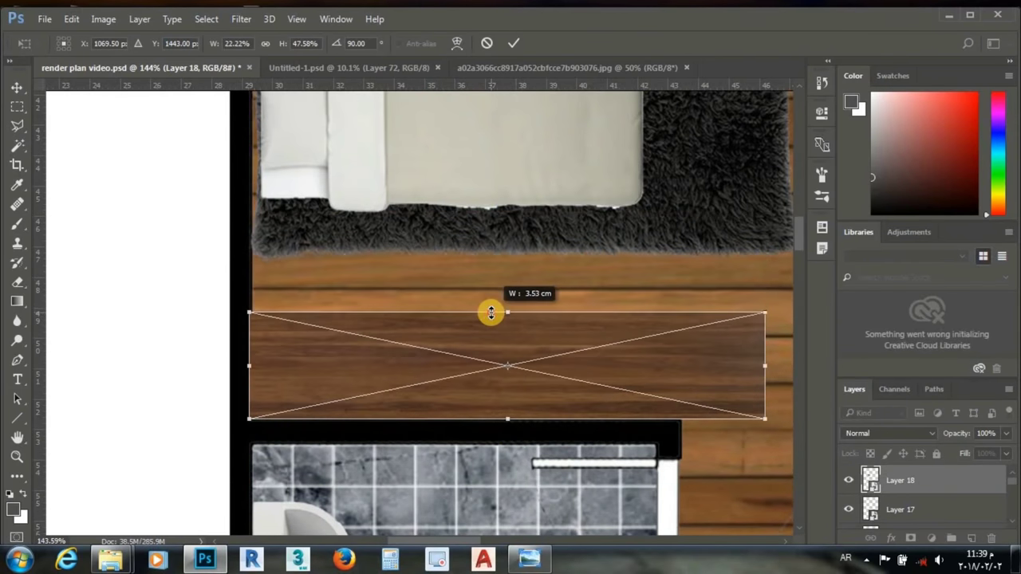
drag(765, 365, 679, 367)
key(Return)
scroll(517, 358, down, 5)
Step: Place copies of the wood strip down the walls of the neighbouring bedrooms
mouse_move(469, 349)
mouse_down()
mouse_move(594, 317)
mouse_move(505, 235)
mouse_up()
scroll(511, 239, up, 3)
key(Return)
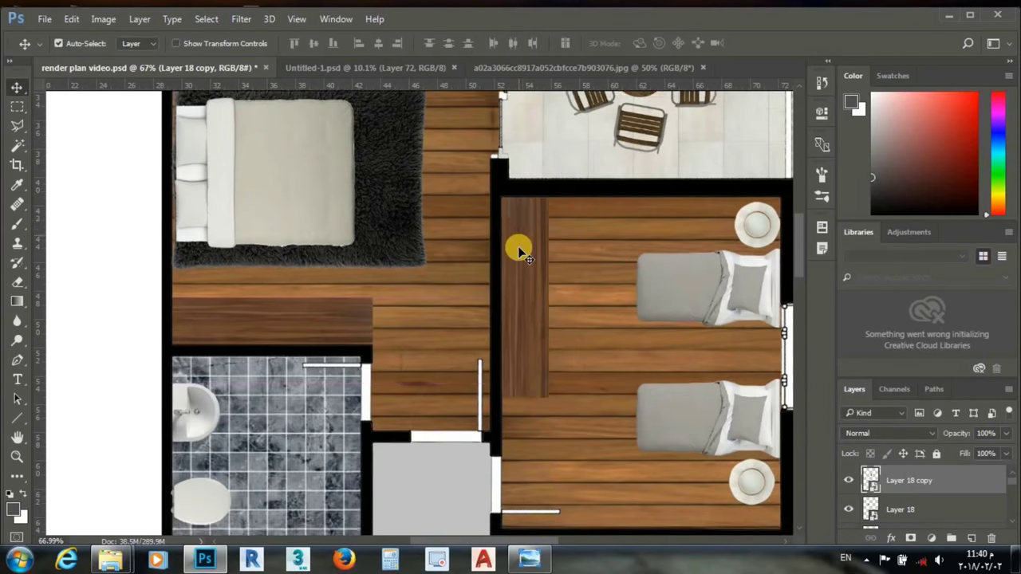
scroll(519, 247, down, 1)
key(ctrl+t)
key(Return)
scroll(535, 255, down, 3)
drag(535, 255, 534, 380)
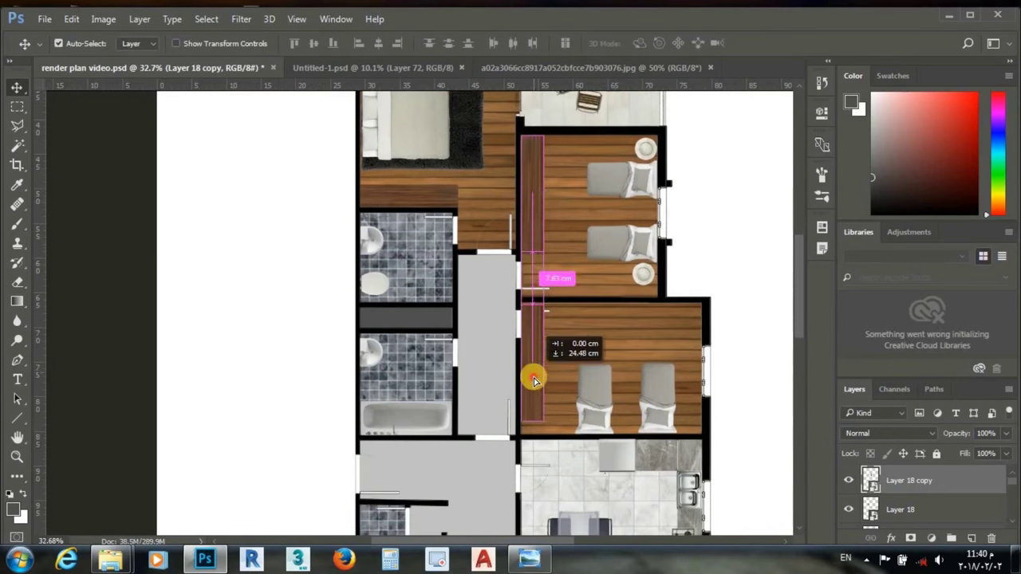
scroll(538, 319, down, 3)
scroll(537, 262, up, 2)
mouse_move(644, 220)
mouse_down()
mouse_move(471, 446)
mouse_move(626, 375)
mouse_up()
scroll(472, 447, up, 2)
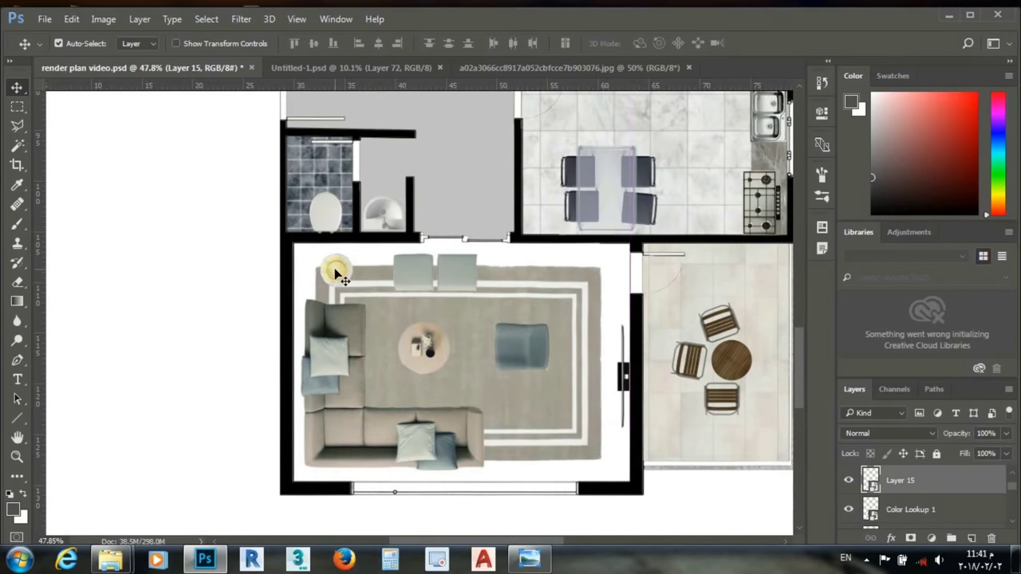
click(361, 279)
scroll(547, 296, down, 5)
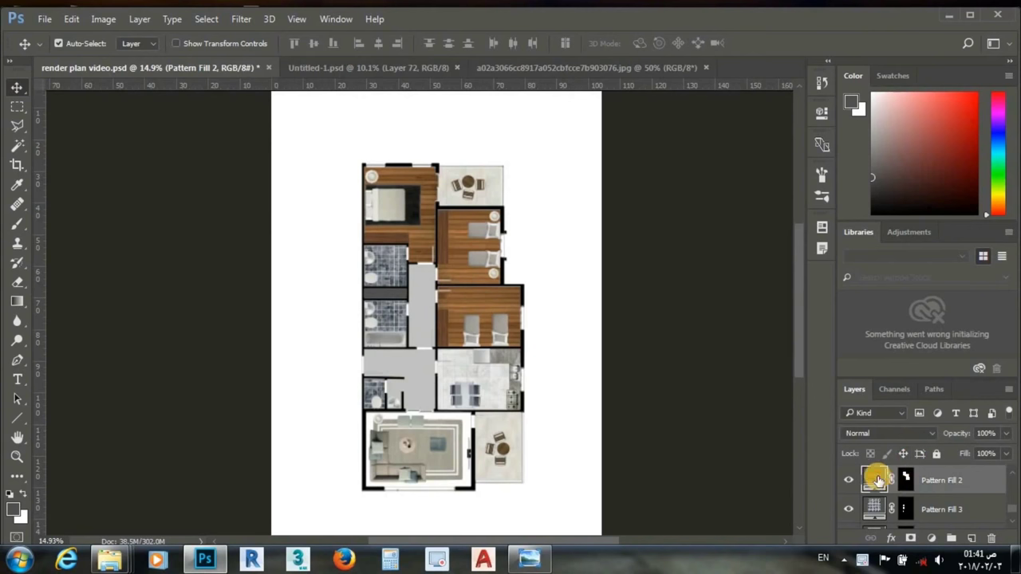
Step: Add a Brightness/Contrast adjustment with brightness raised to 20
click(933, 539)
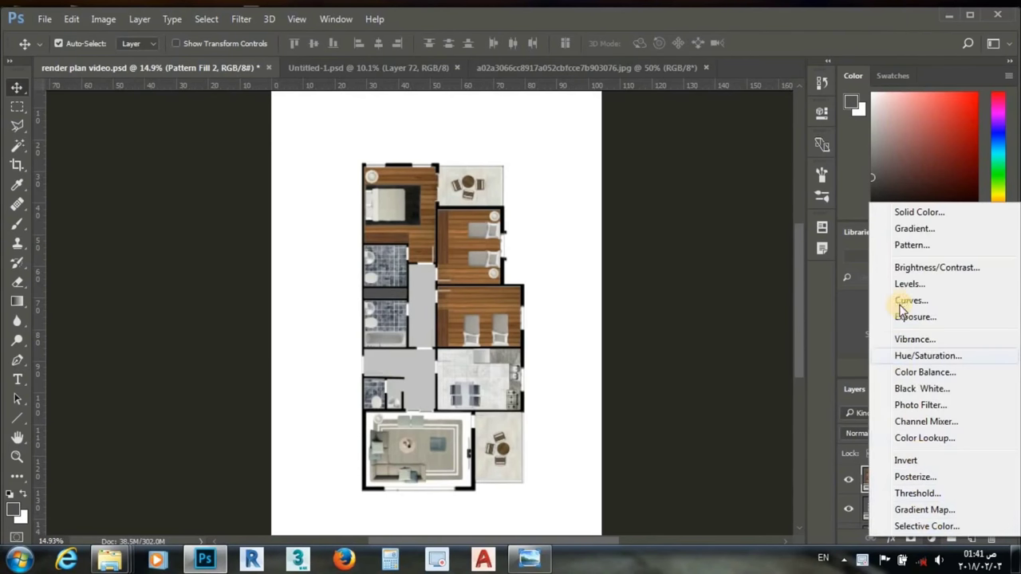
click(909, 269)
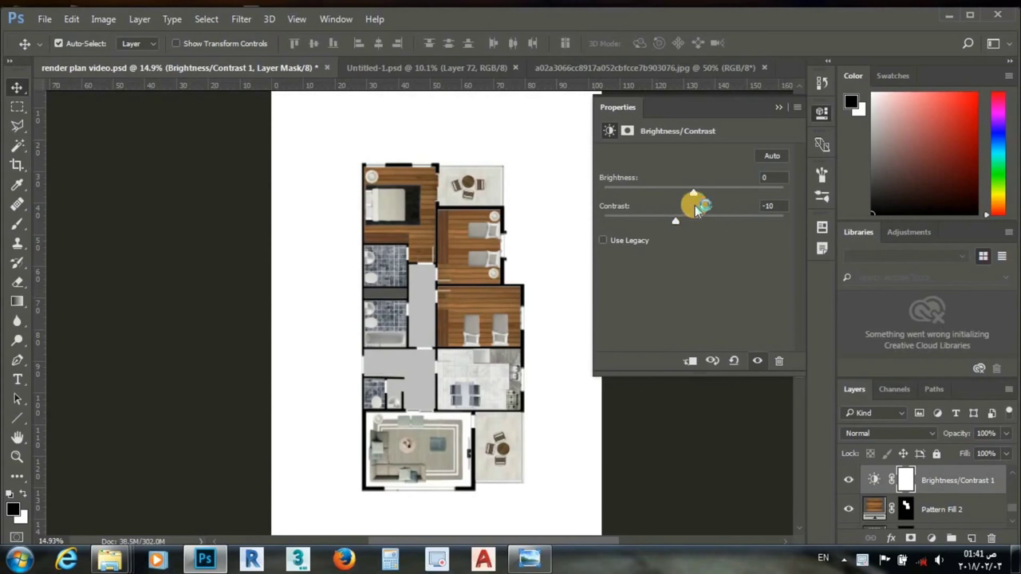
drag(702, 197, 712, 197)
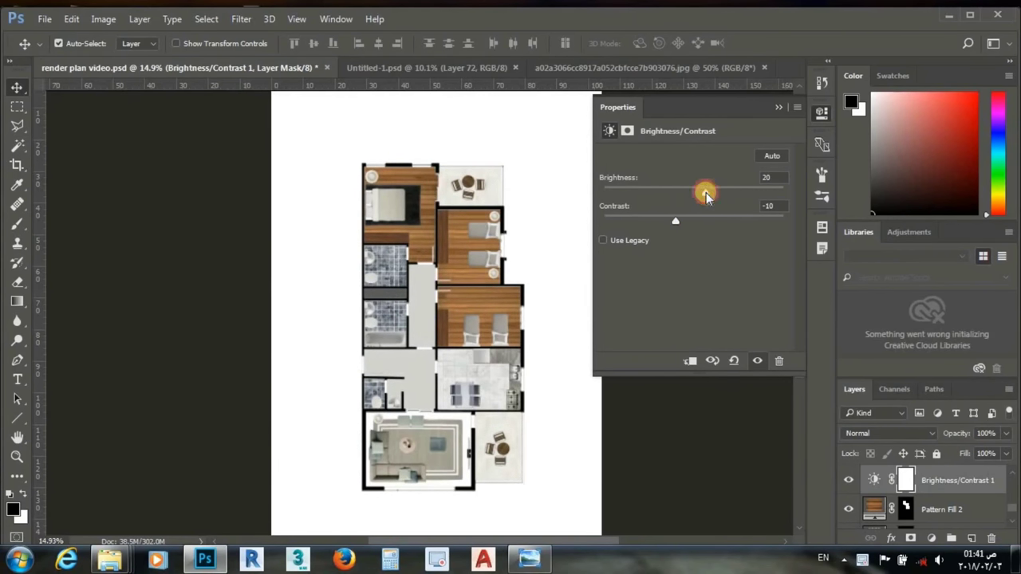
click(785, 107)
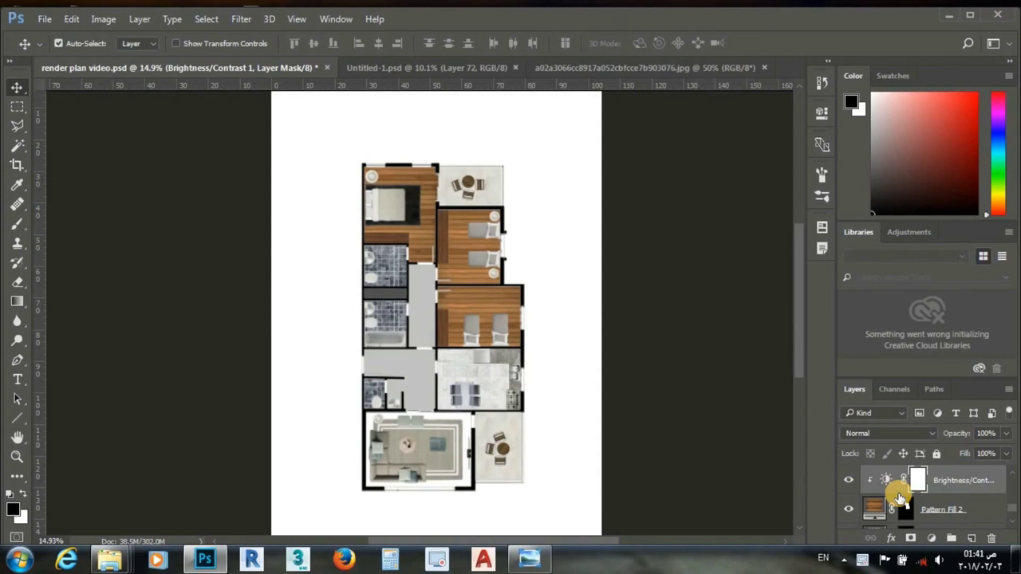
Step: Add a Hue/Saturation adjustment to Pattern Fill 2 with saturation -12
click(973, 511)
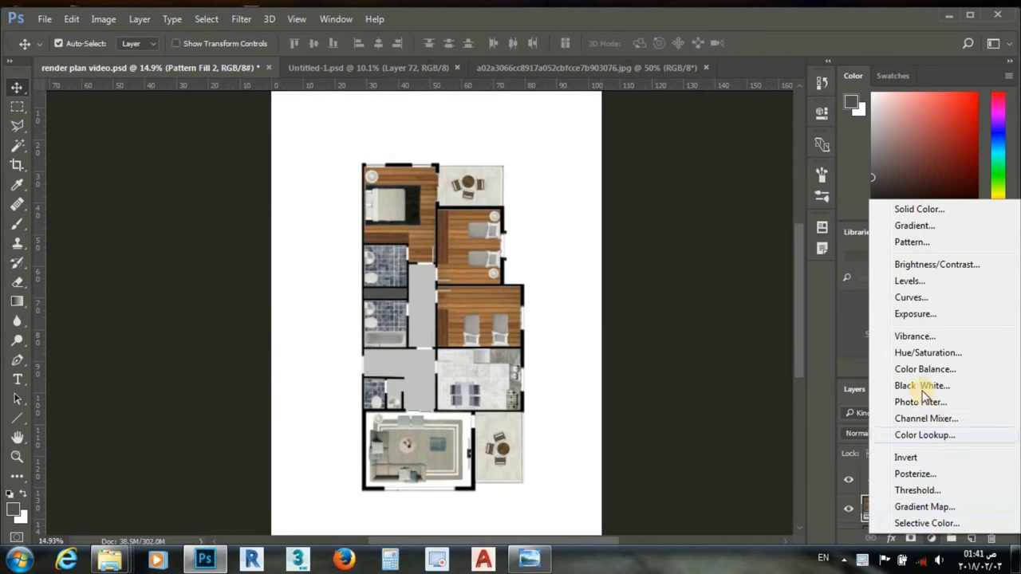
click(916, 359)
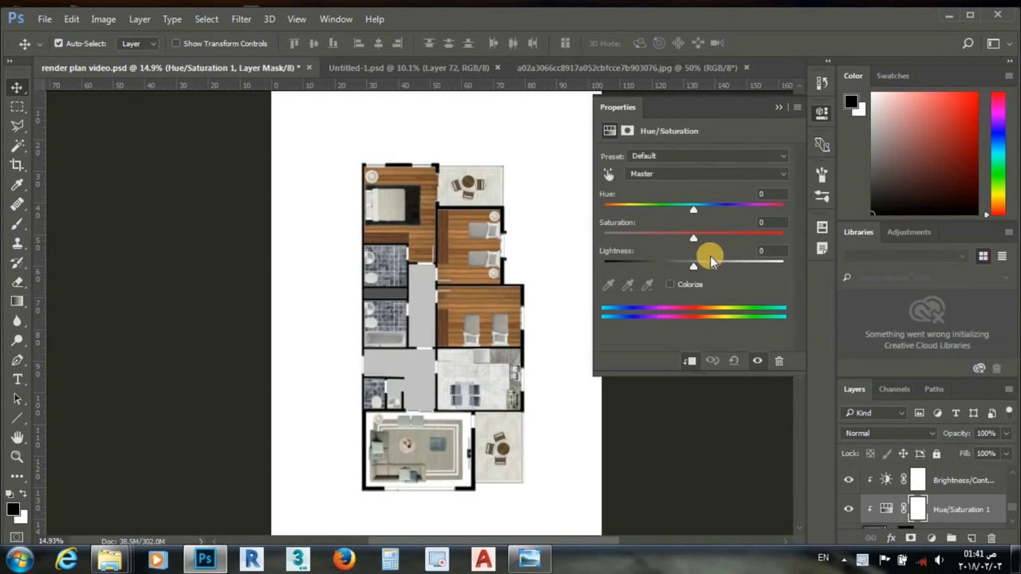
drag(693, 238, 682, 238)
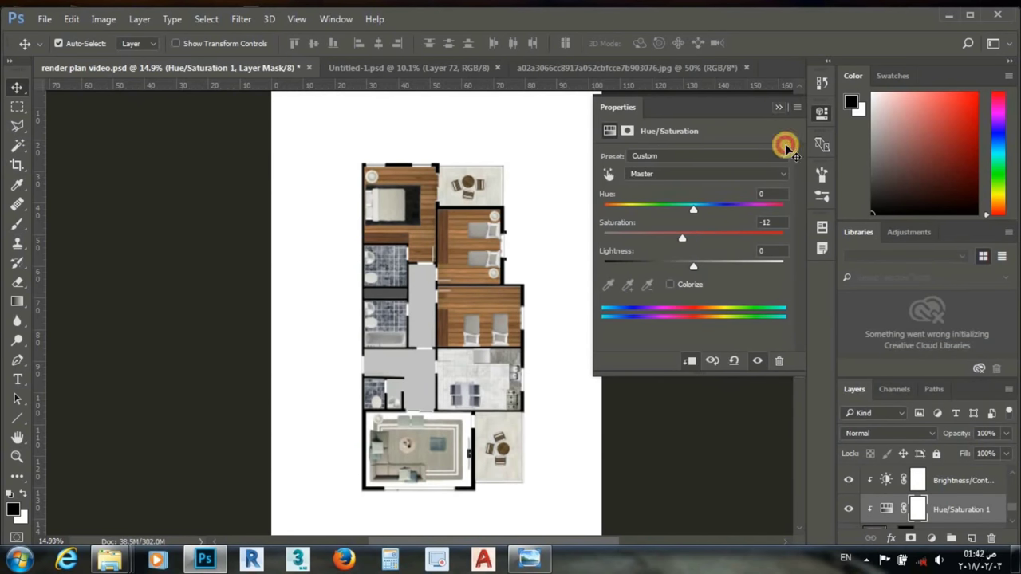
click(779, 107)
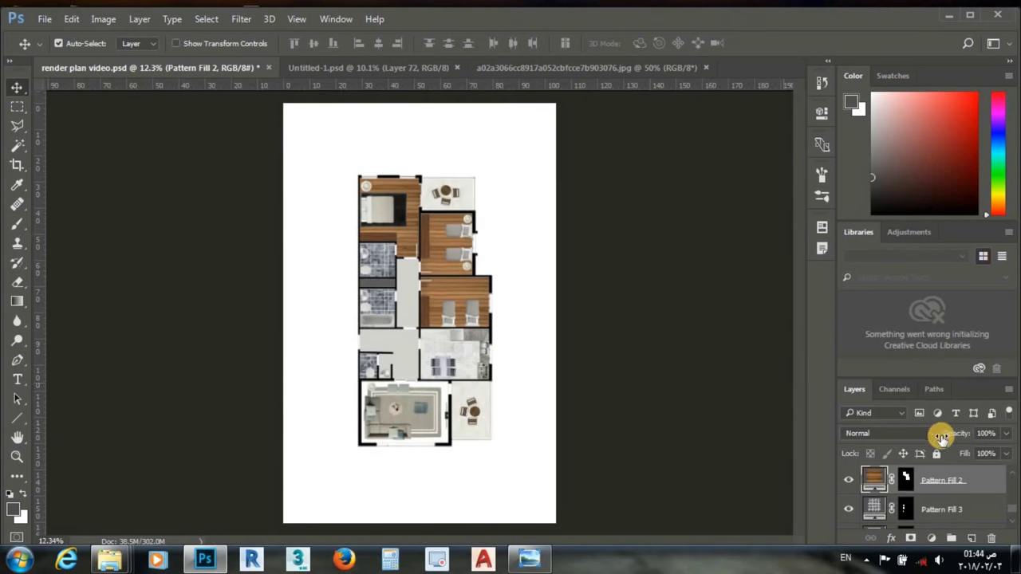
click(981, 482)
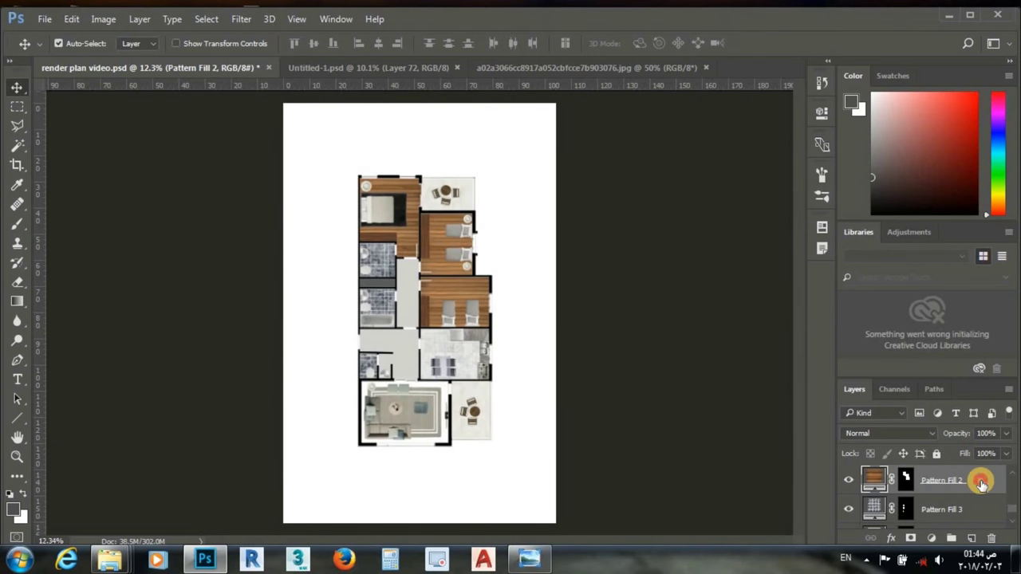
Step: Apply an Inner Shadow to Pattern Fill 2: opacity 27%, choke 21%, size 120 px
double_click(981, 484)
drag(563, 35, 603, 29)
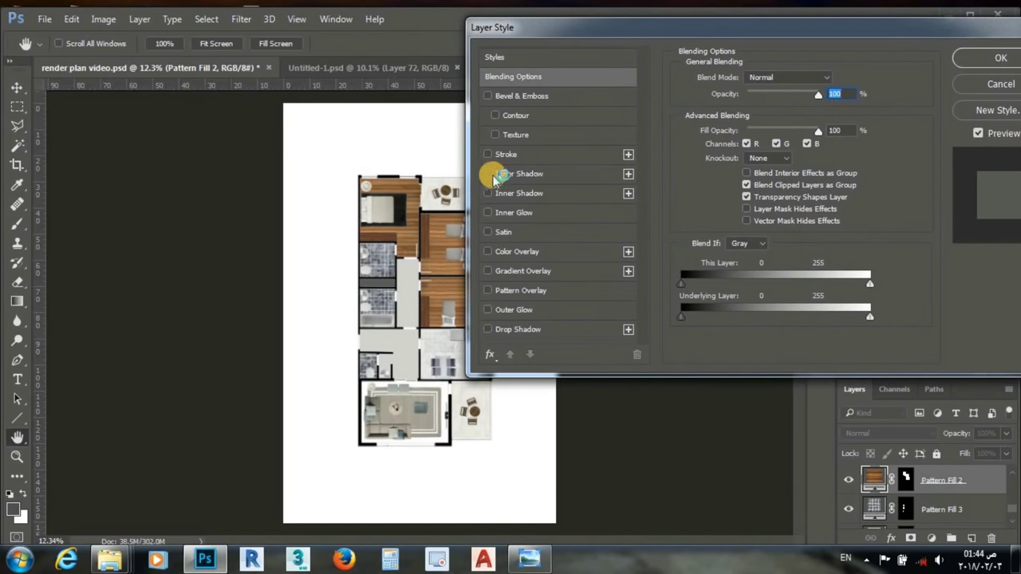
click(488, 174)
click(554, 170)
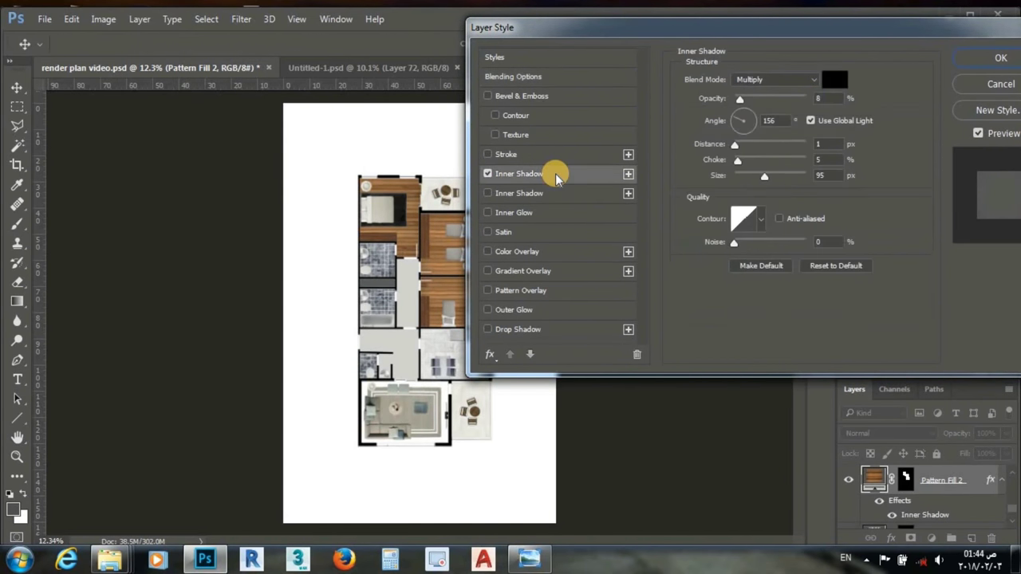
mouse_move(764, 175)
mouse_down()
mouse_move(754, 175)
mouse_move(780, 164)
mouse_move(749, 164)
mouse_up()
mouse_move(740, 98)
mouse_down()
mouse_move(764, 102)
mouse_move(753, 98)
mouse_up()
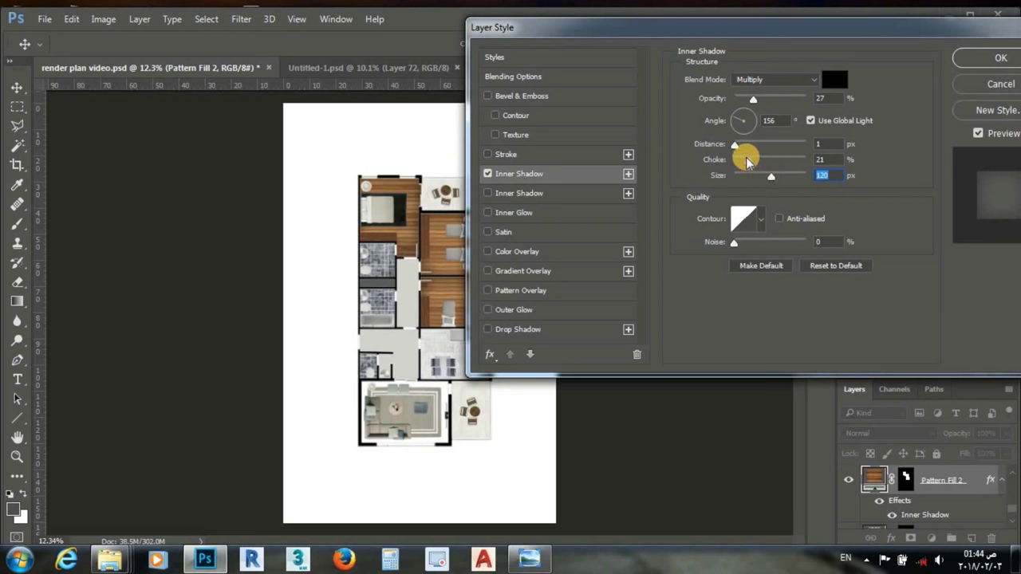
click(985, 60)
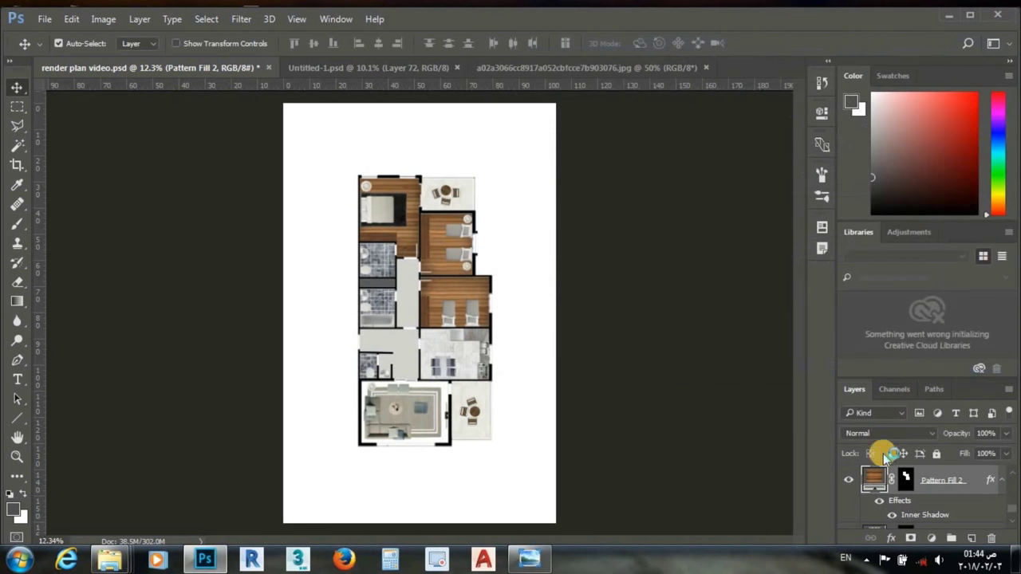
Step: Toggle the inner shadow off and on to compare the floor with and without it
click(881, 503)
click(881, 502)
click(881, 503)
click(881, 502)
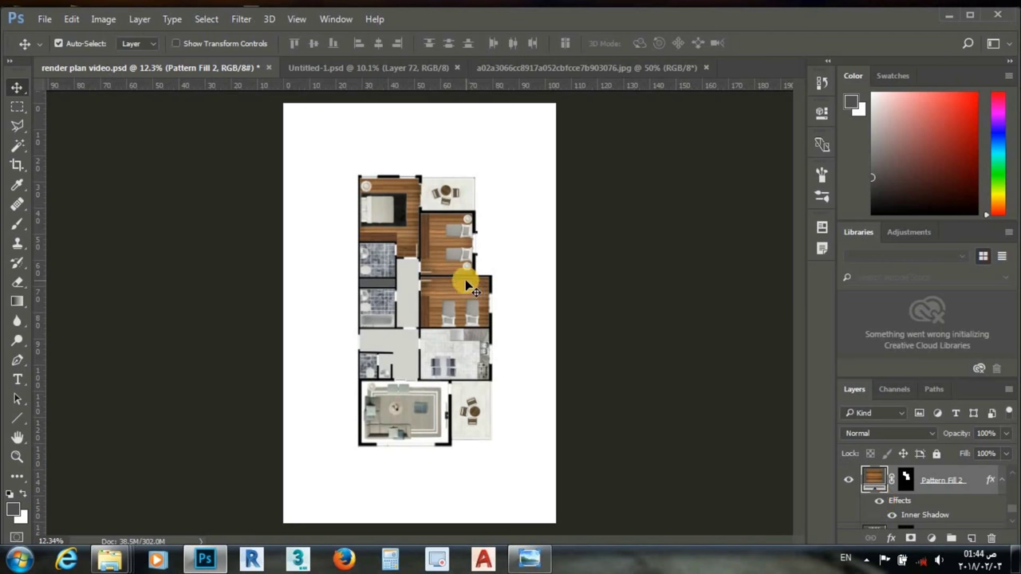
Step: Copy Pattern Fill 2's layer style and paste its inner shadow onto Pattern Fill 1
scroll(465, 279, up, 1)
right_click(954, 479)
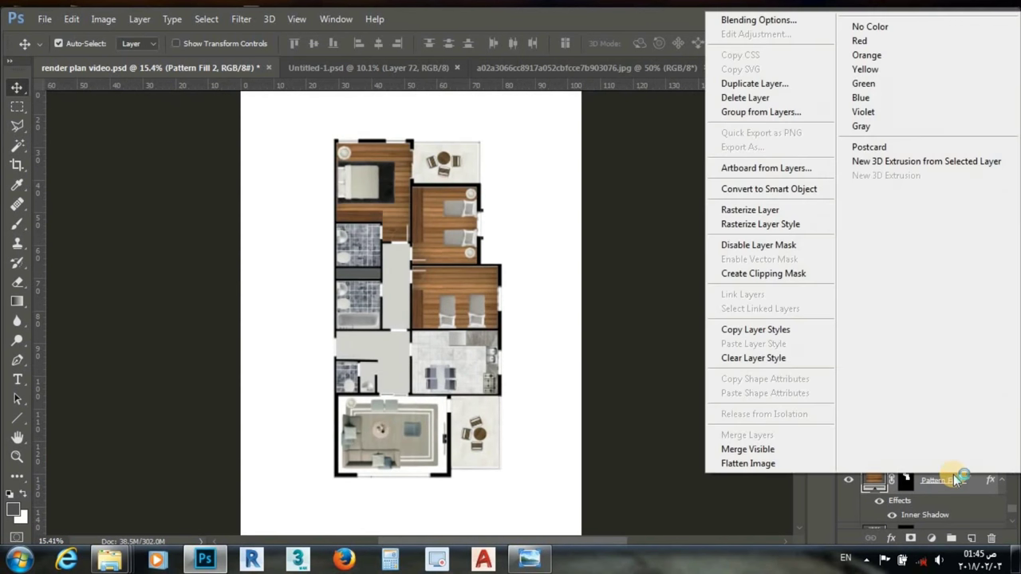
click(784, 332)
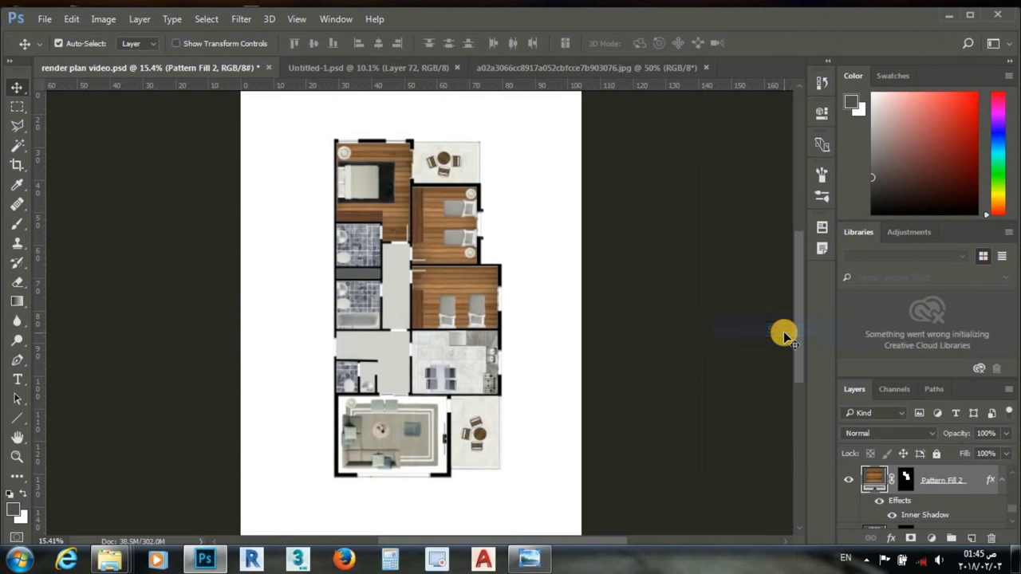
click(431, 349)
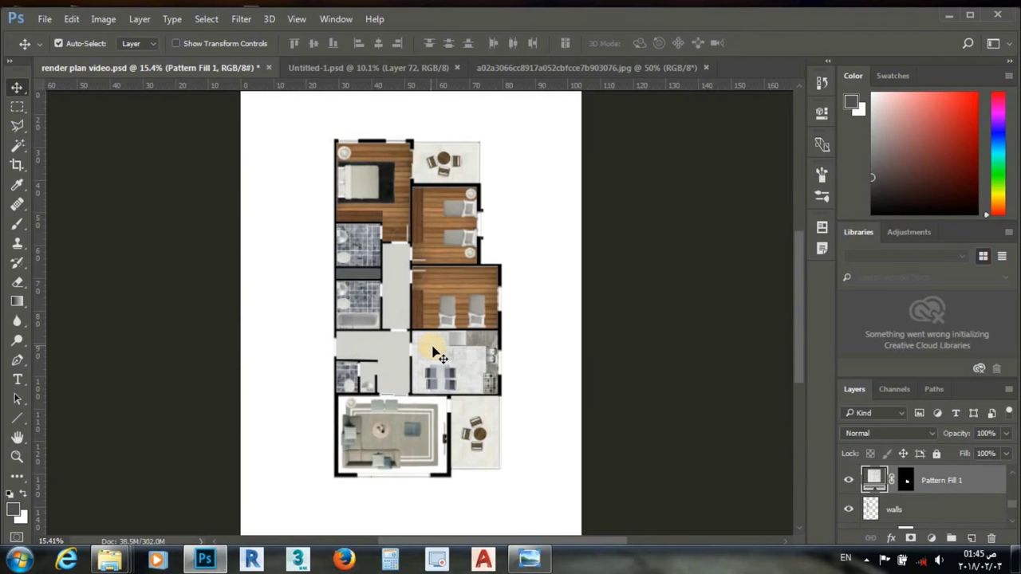
right_click(985, 485)
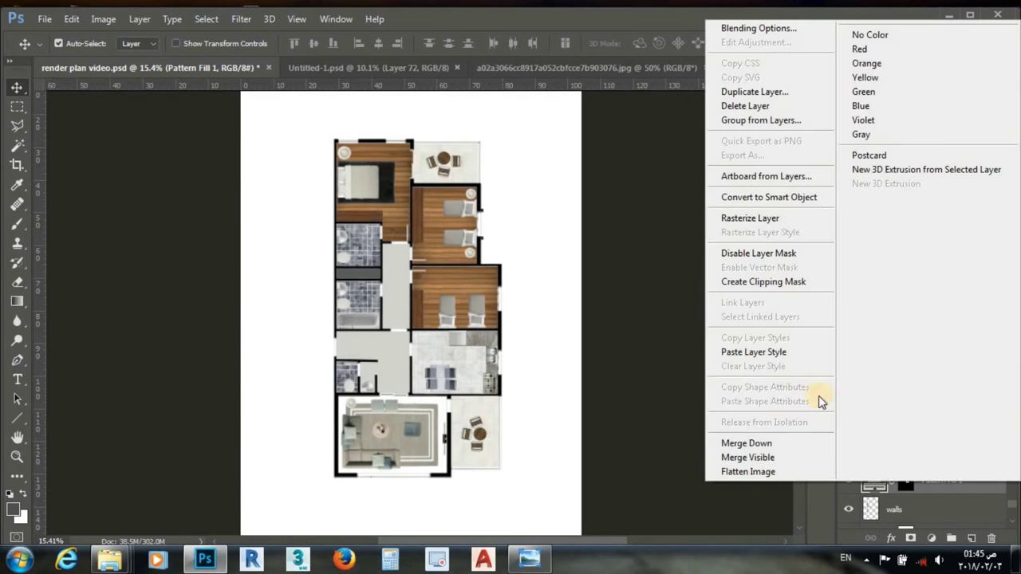
click(784, 417)
Step: Paste the same inner shadow style onto the Pattern Fill 4 floor layer
click(416, 321)
right_click(987, 515)
click(752, 378)
click(481, 410)
right_click(987, 515)
click(799, 382)
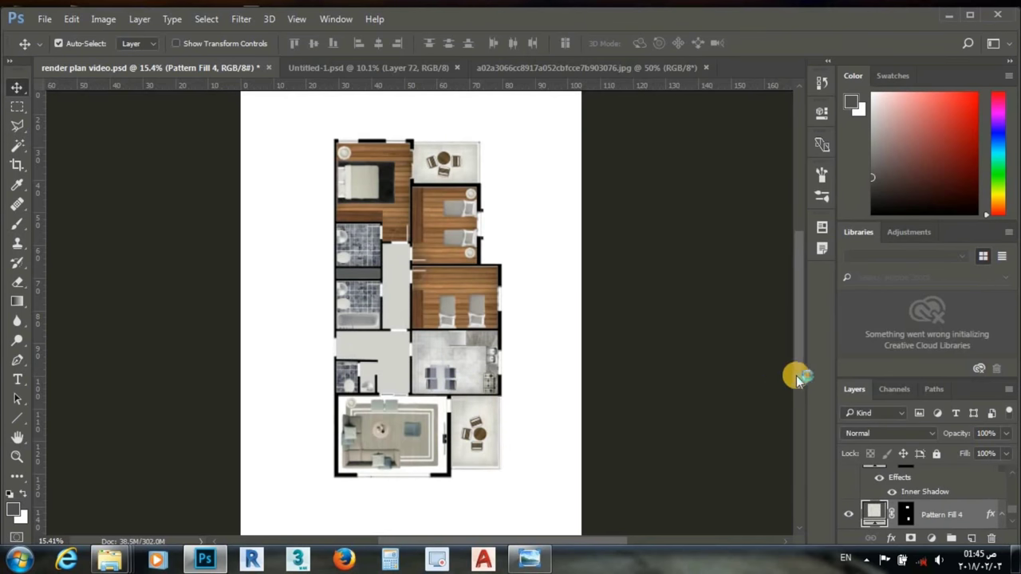
scroll(933, 479, down, 1)
scroll(949, 490, up, 1)
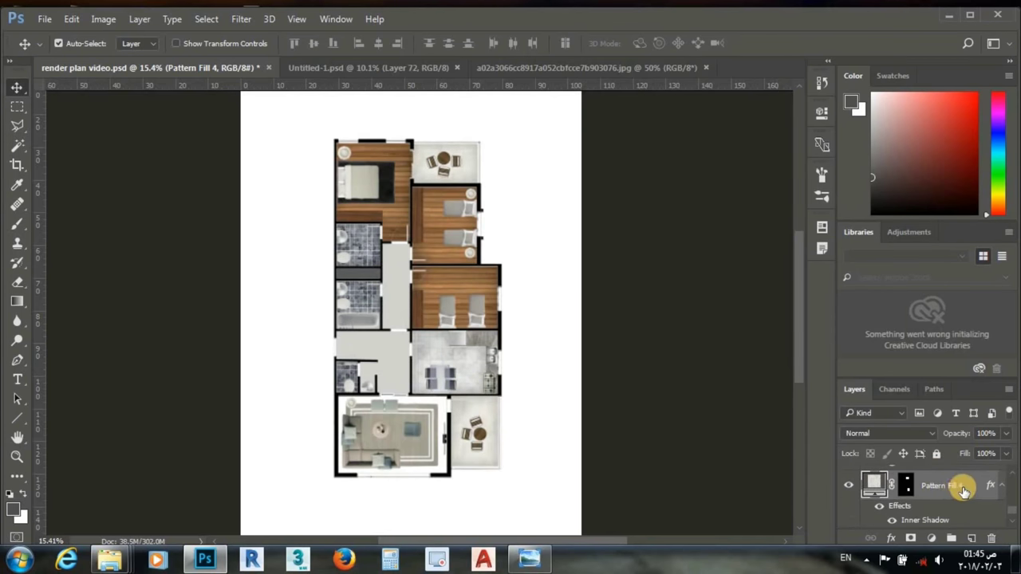
double_click(949, 485)
Step: Turn on Inner Glow for Pattern Fill 4 and set its blending opacity to 73%
double_click(978, 485)
click(452, 248)
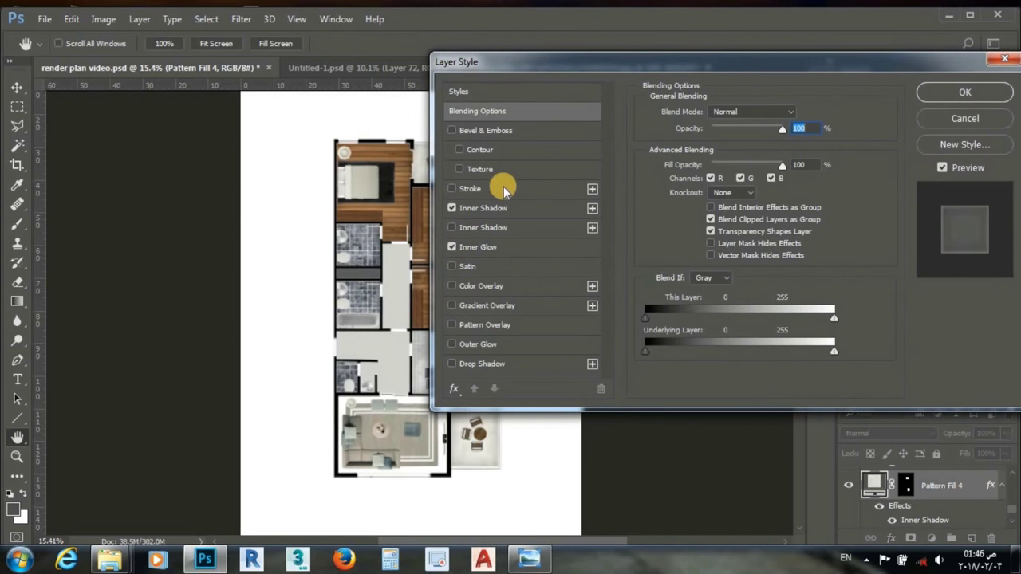
drag(592, 64, 709, 55)
drag(850, 128, 874, 123)
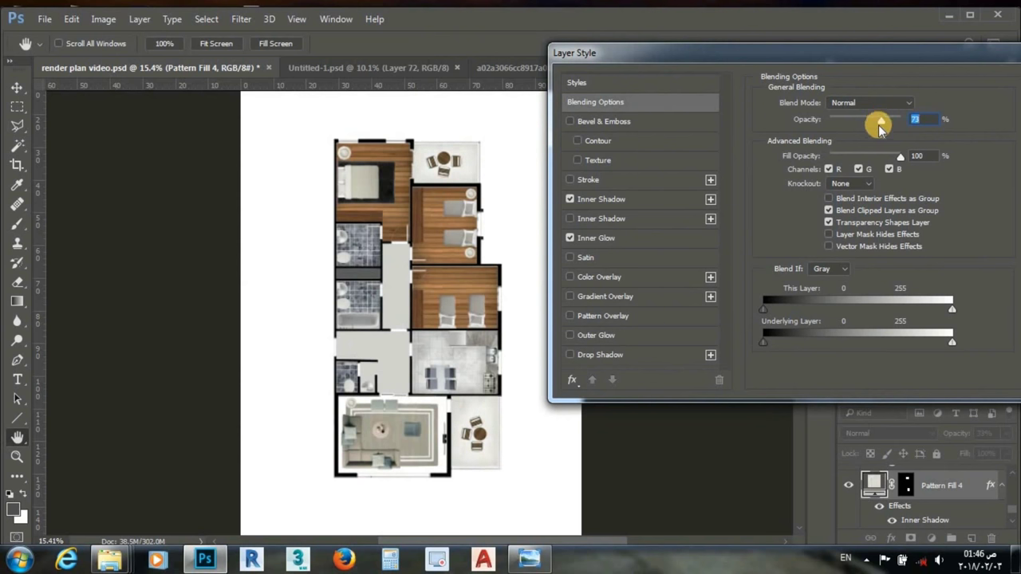
drag(1009, 60, 867, 54)
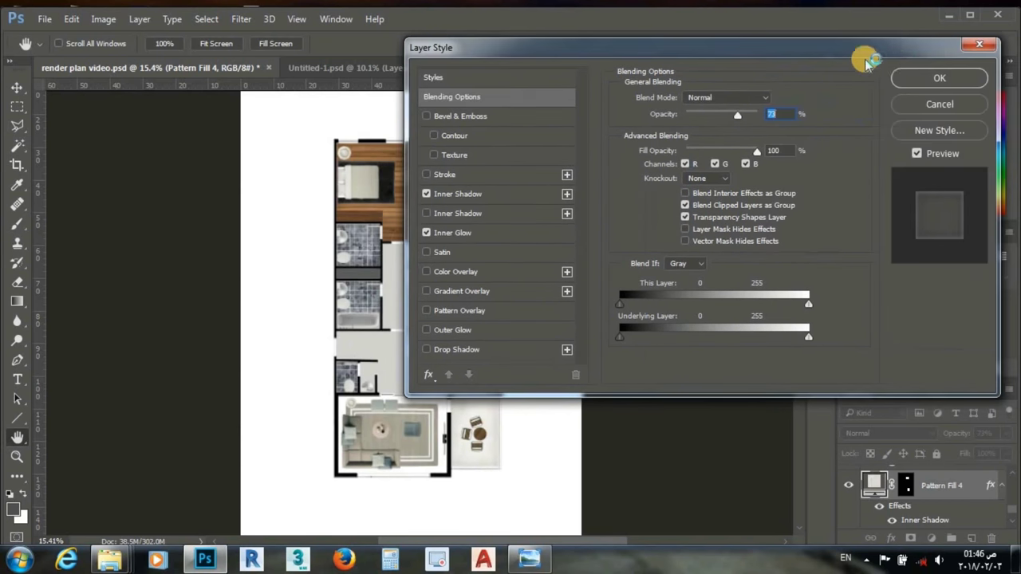
click(938, 79)
scroll(467, 337, down, 1)
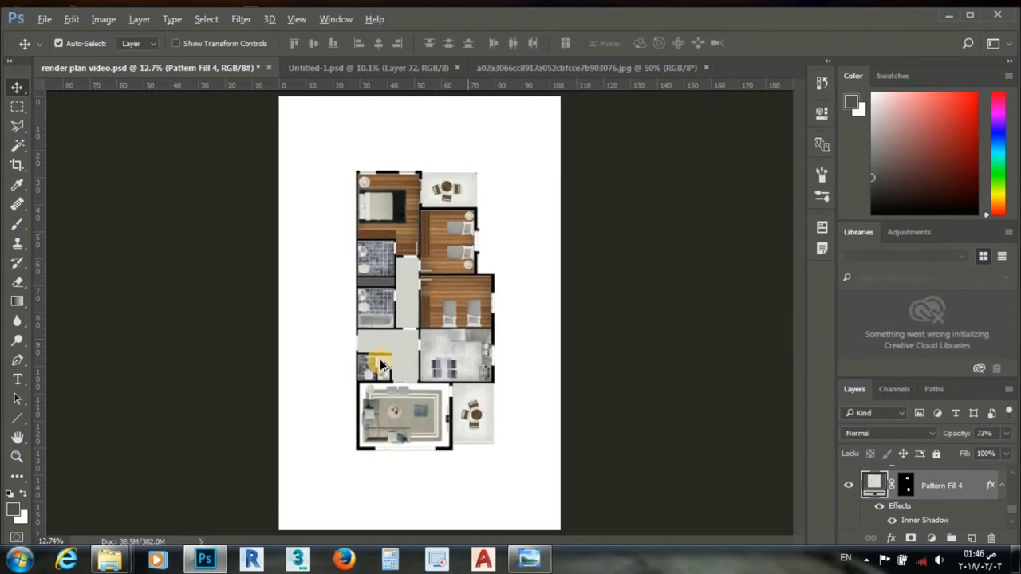
Step: Add a drop shadow with lowered opacity to the hallway Layer 1
click(524, 276)
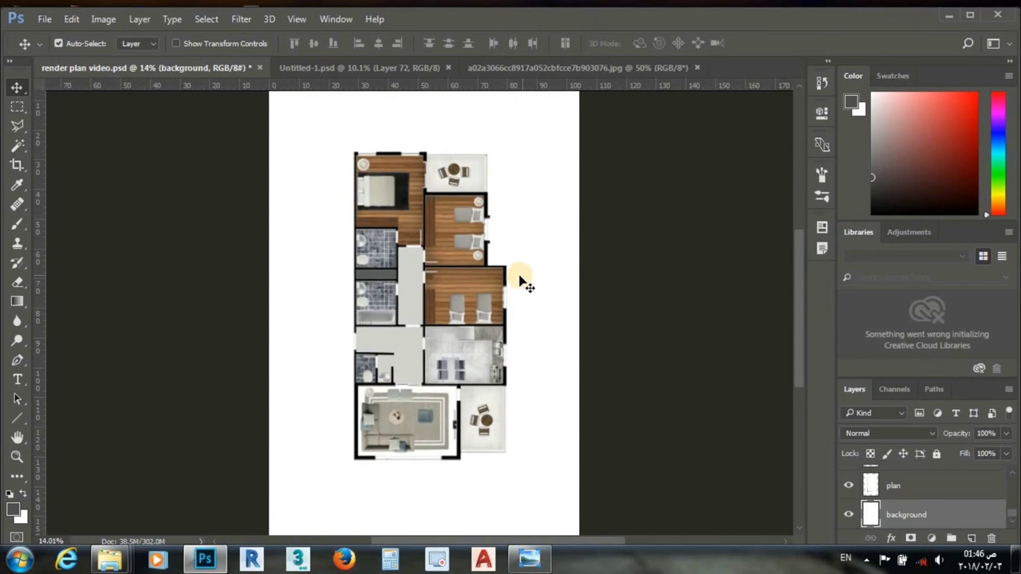
click(420, 286)
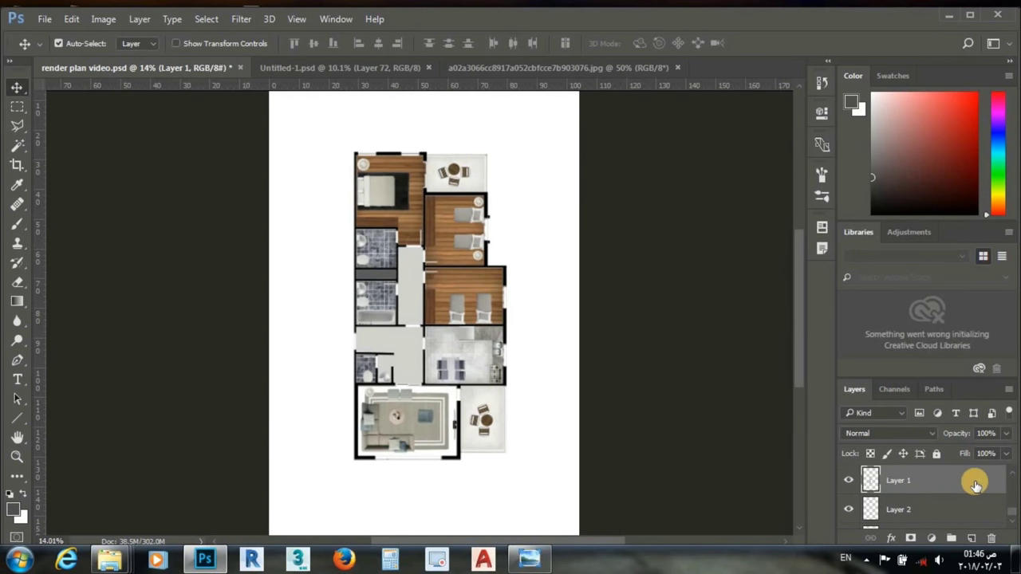
double_click(975, 485)
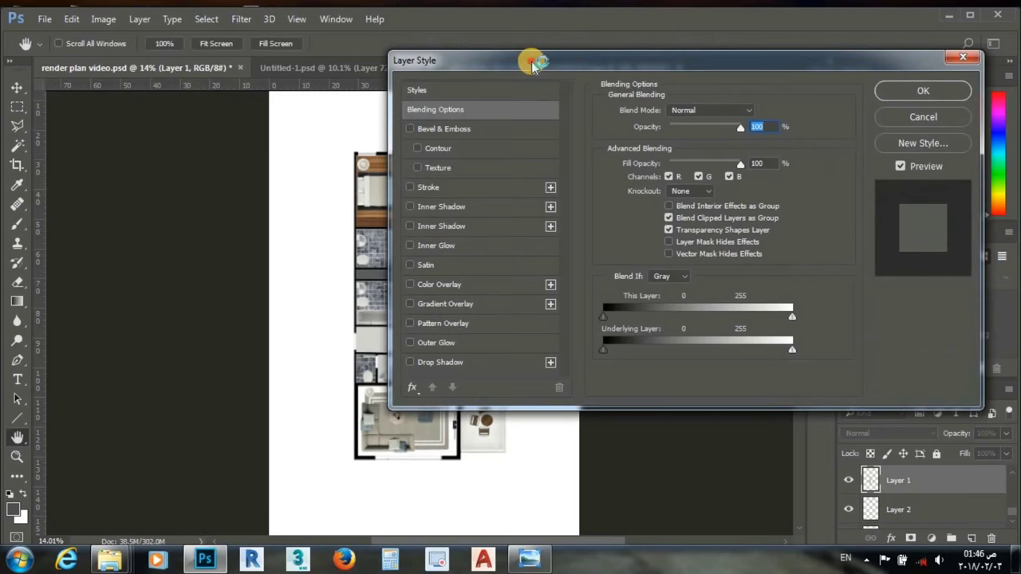
drag(534, 65, 641, 74)
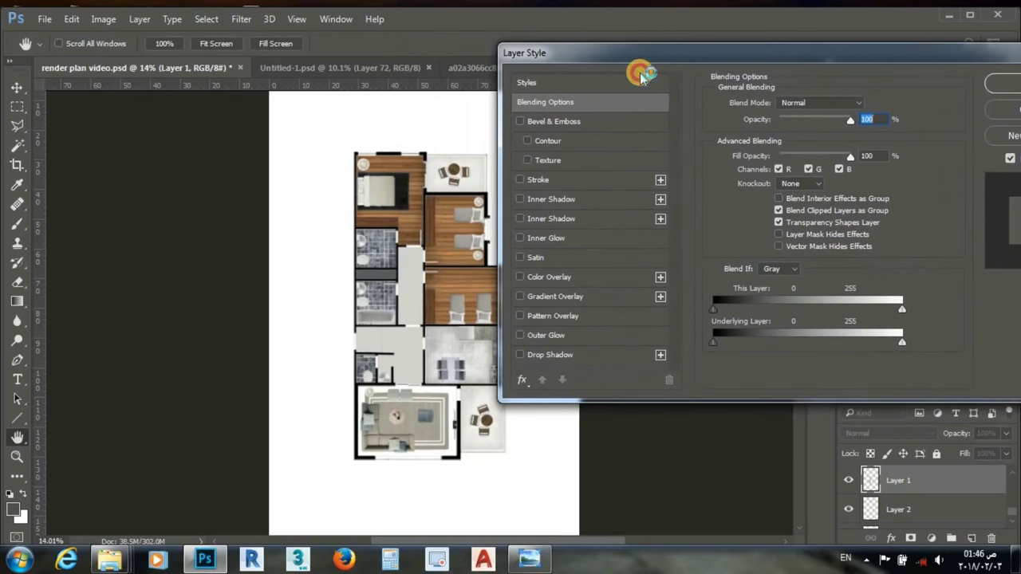
click(545, 355)
drag(795, 128, 783, 130)
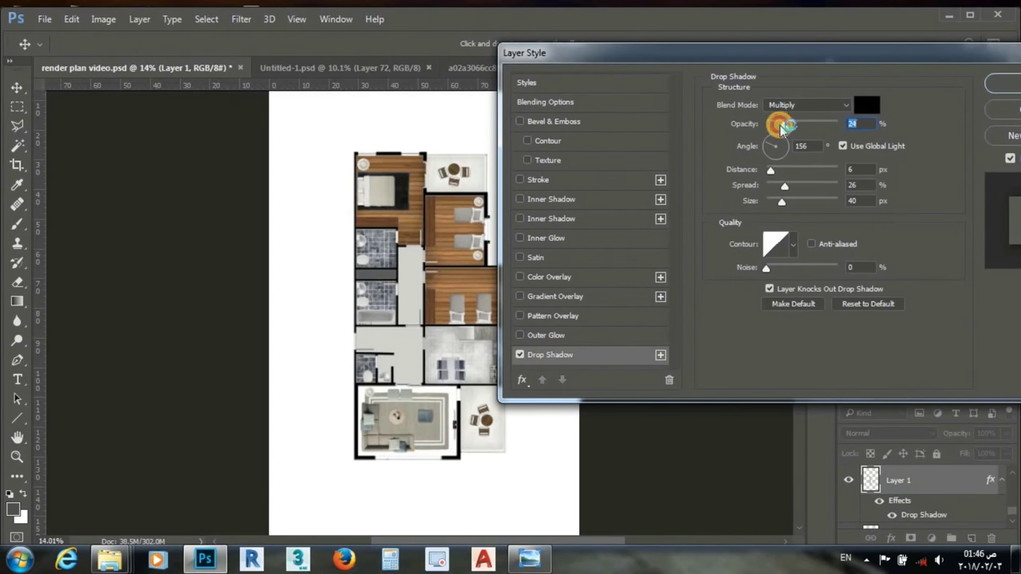
Step: Add a first inner shadow to Layer 1, adjusting its opacity and reducing its size
click(573, 200)
drag(794, 129, 789, 126)
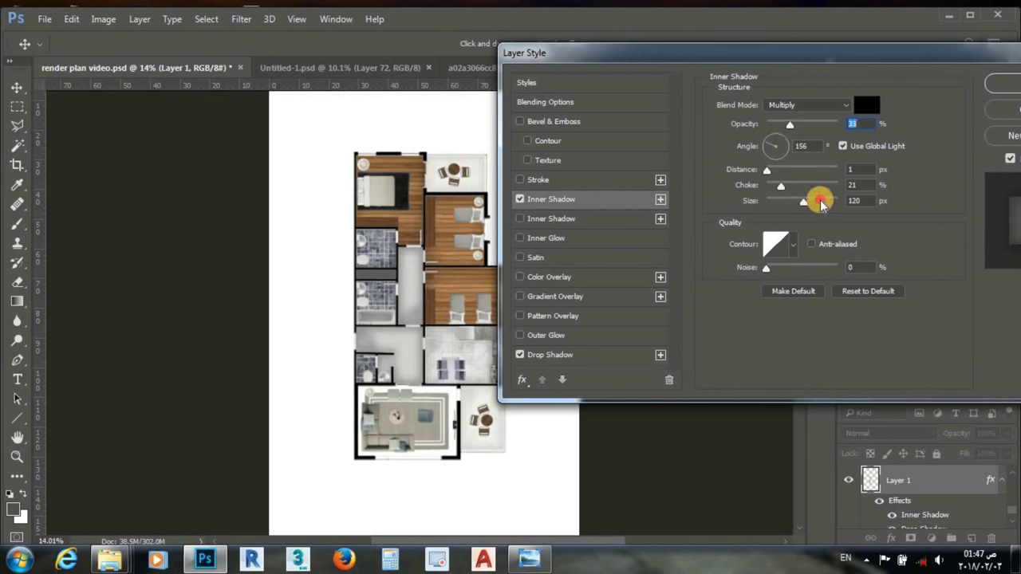
drag(821, 203, 784, 205)
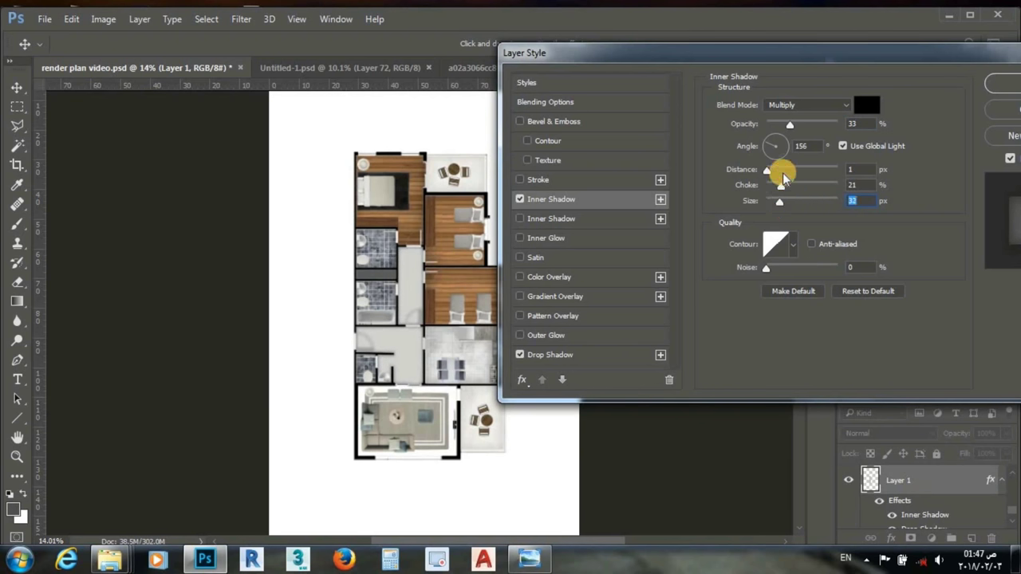
drag(790, 131, 778, 129)
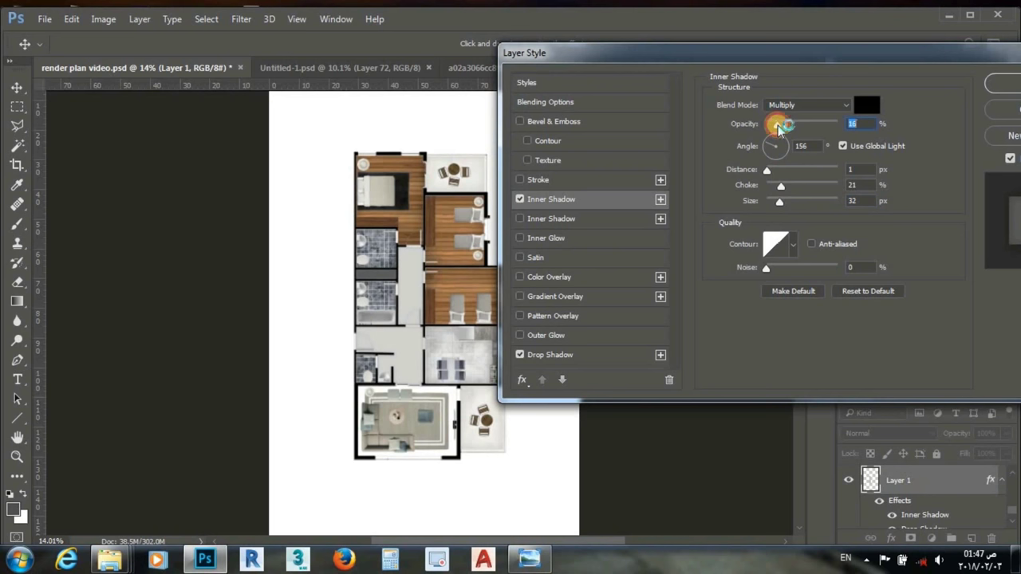
Step: Add a second inner shadow at 38% opacity, 18% choke and 76 px size, and apply
click(583, 219)
drag(773, 124, 793, 124)
drag(796, 203, 788, 205)
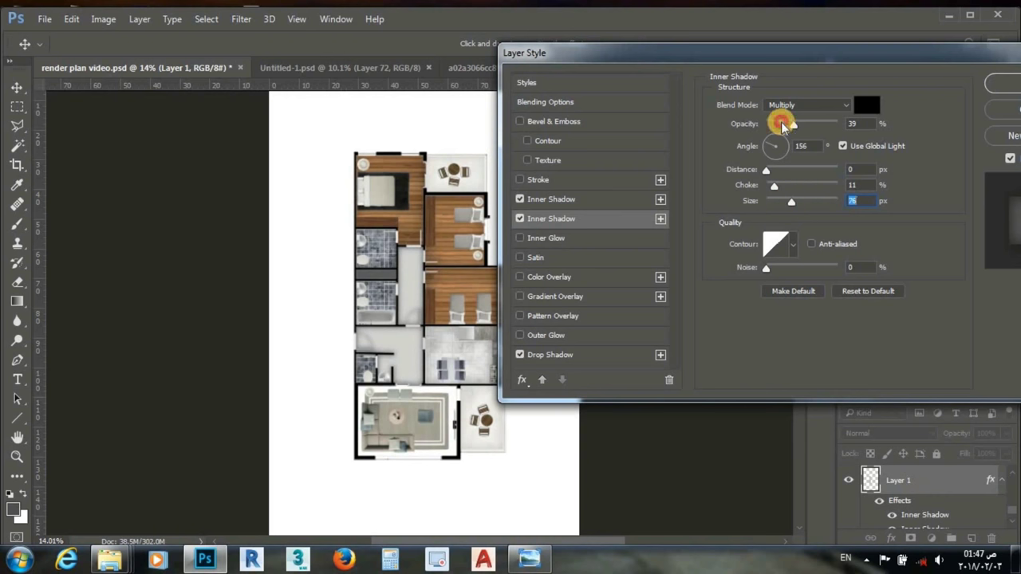
drag(783, 124, 789, 125)
click(788, 185)
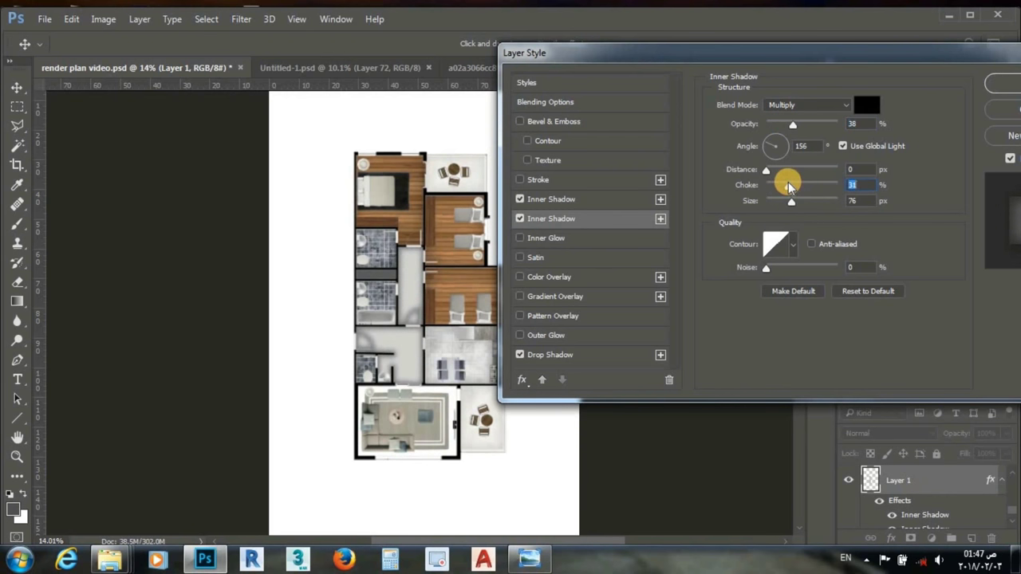
drag(788, 185, 778, 185)
click(792, 201)
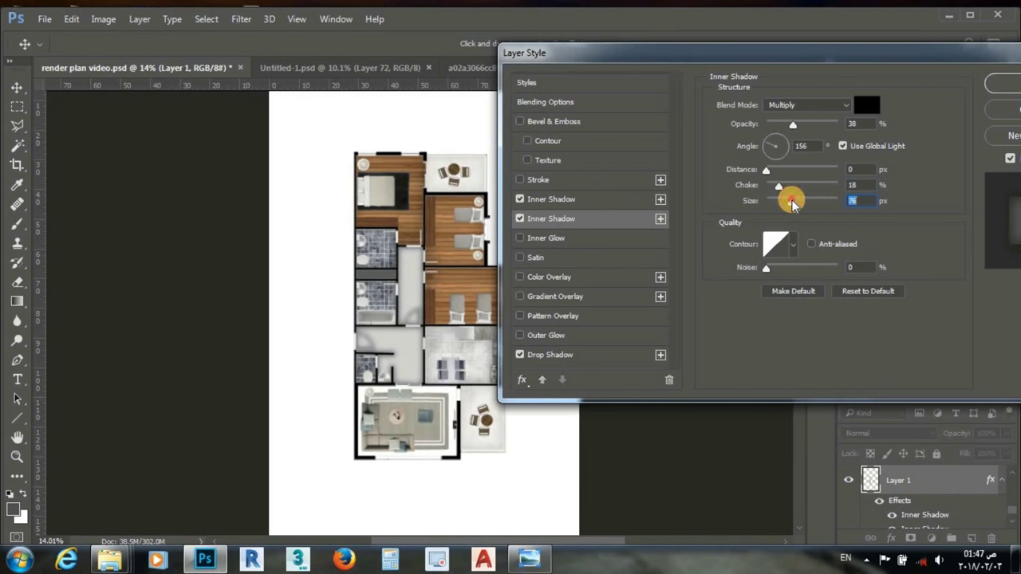
drag(785, 54, 707, 59)
click(925, 86)
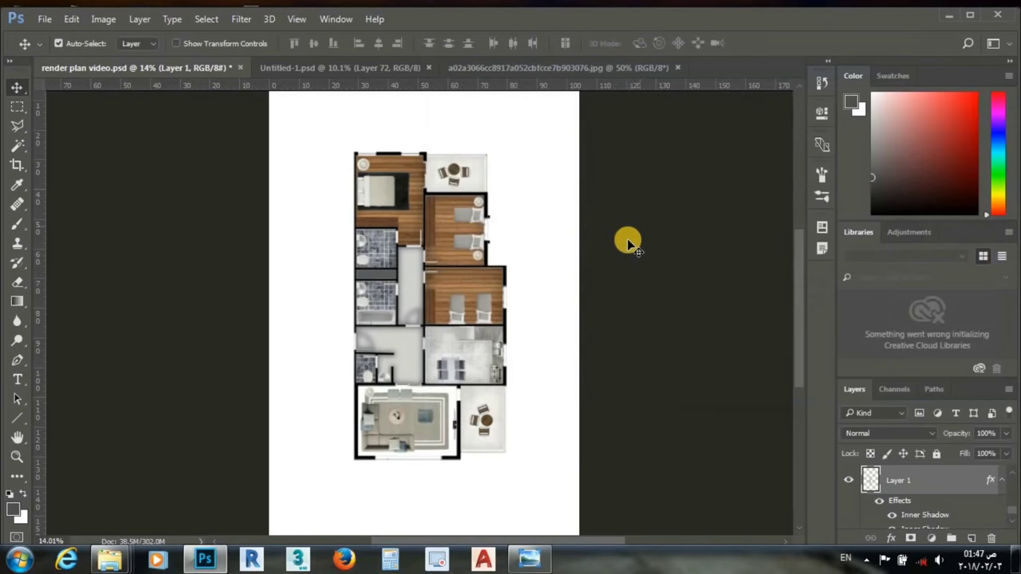
Step: Apply an Inner Shadow to the grey strip Layer 2: 52% opacity, 38% choke, 68 px size
click(971, 539)
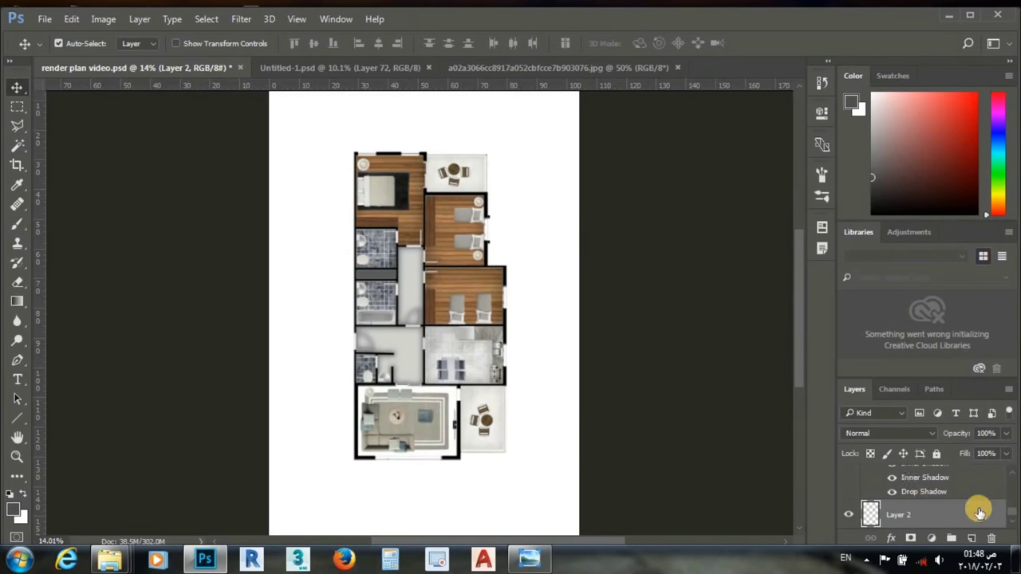
double_click(985, 514)
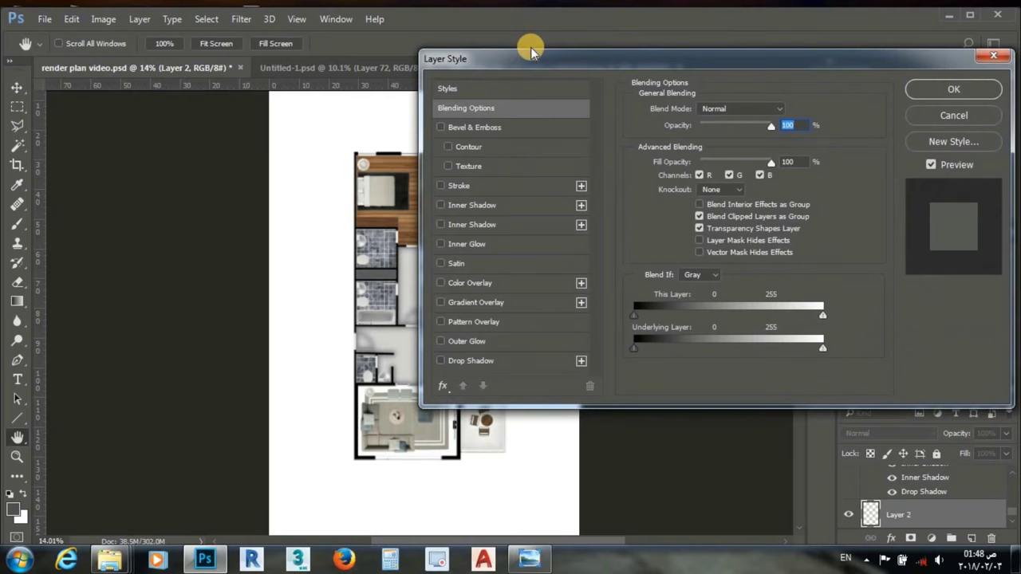
drag(529, 51, 608, 86)
click(572, 204)
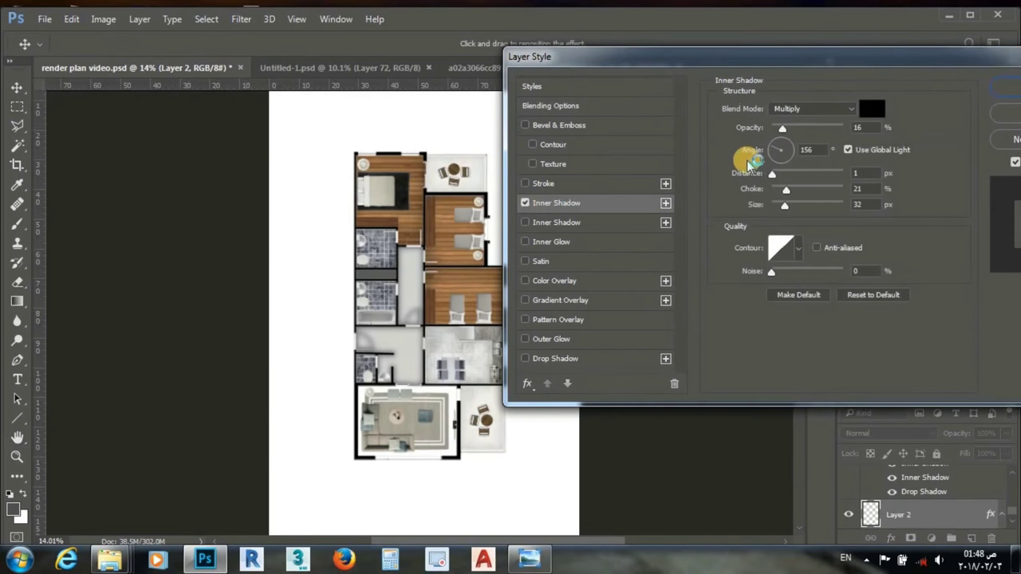
click(809, 129)
drag(785, 205, 800, 207)
drag(786, 189, 801, 193)
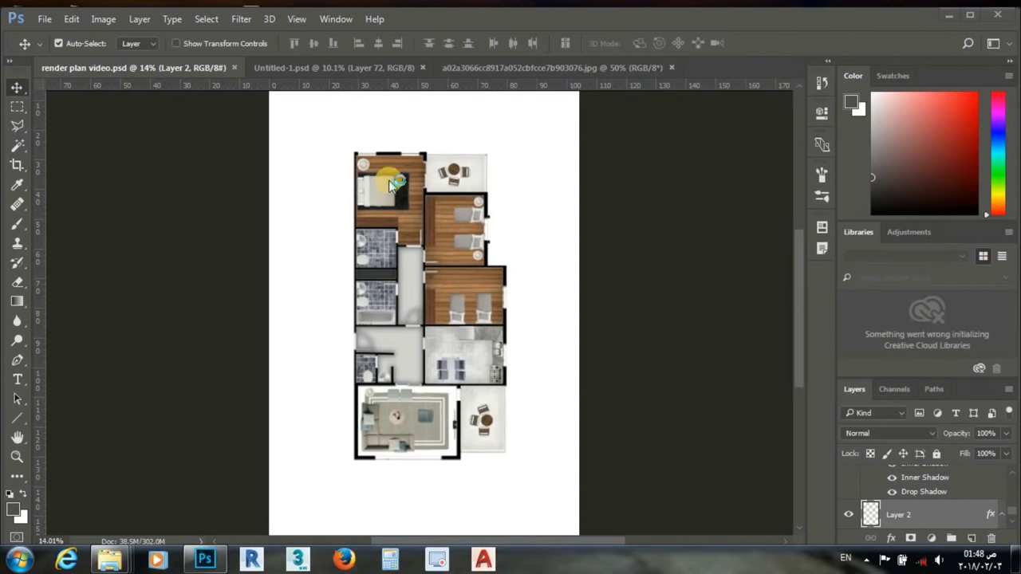
click(402, 194)
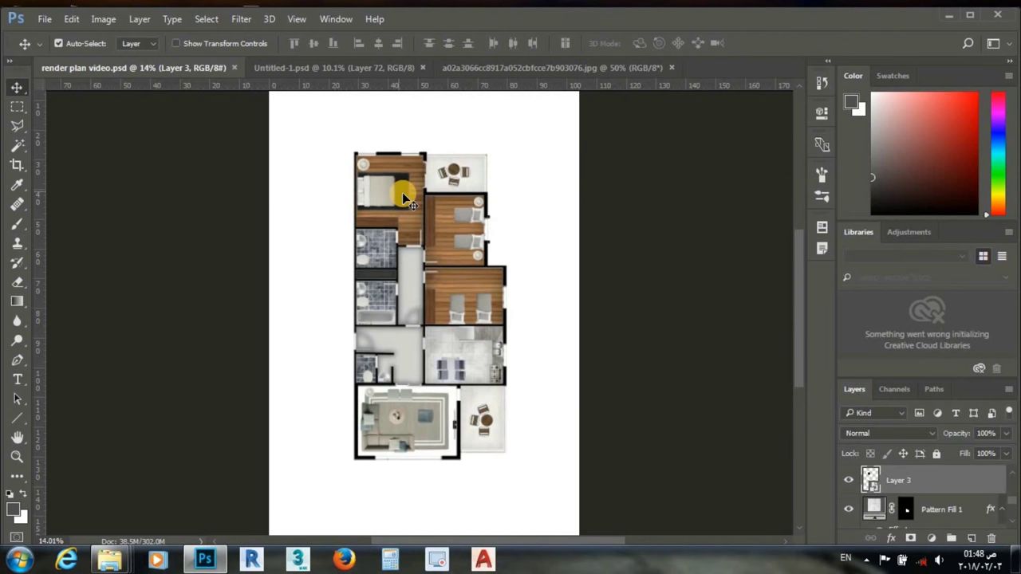
Step: Rasterize the rug layer, Layer 3
scroll(402, 193, up, 2)
scroll(402, 192, up, 2)
scroll(402, 192, up, 3)
scroll(402, 193, up, 2)
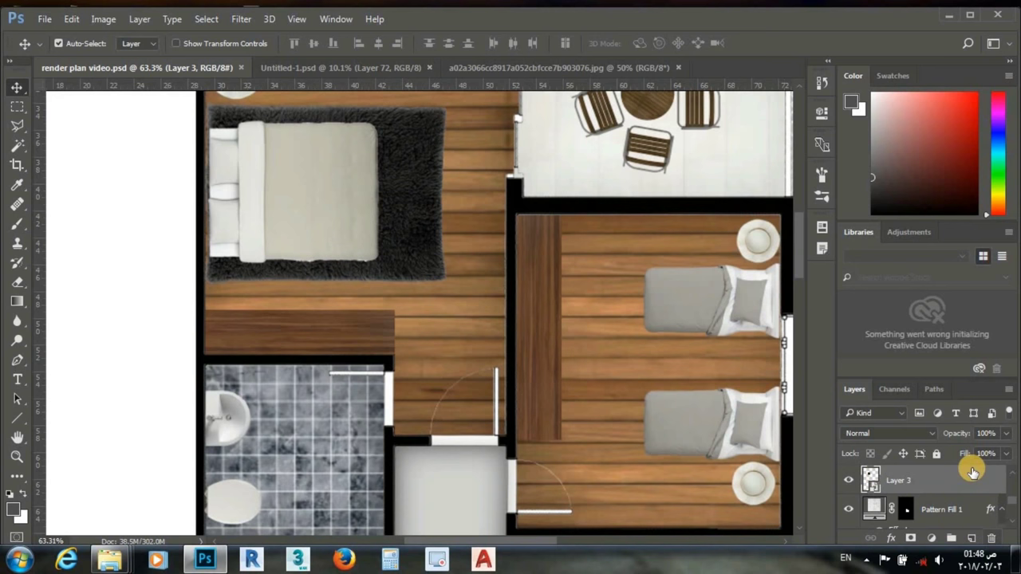
right_click(972, 478)
click(758, 263)
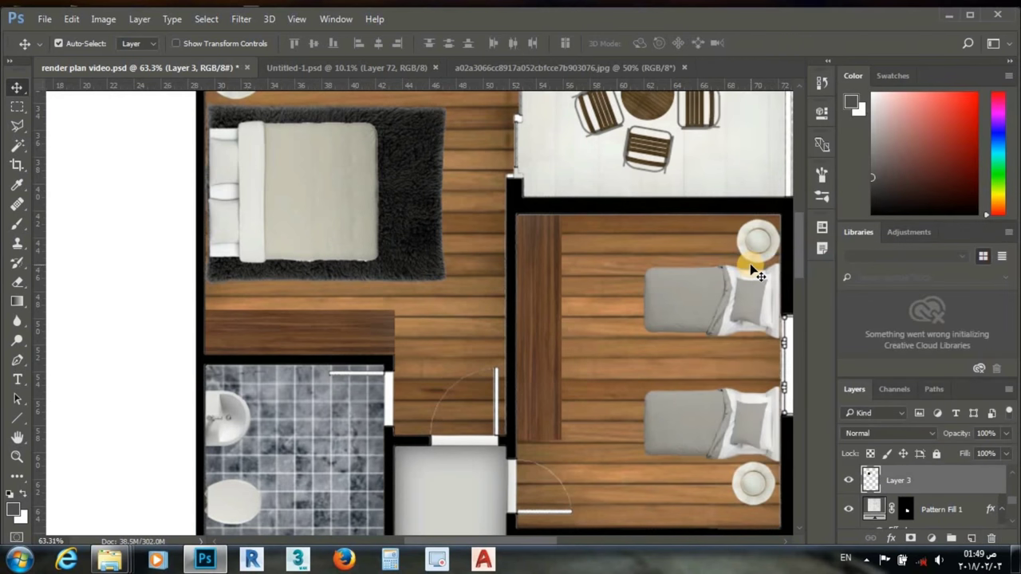
Step: Add an inner shadow to Layer 3 with adjusted choke and size and a 32° angle
double_click(965, 479)
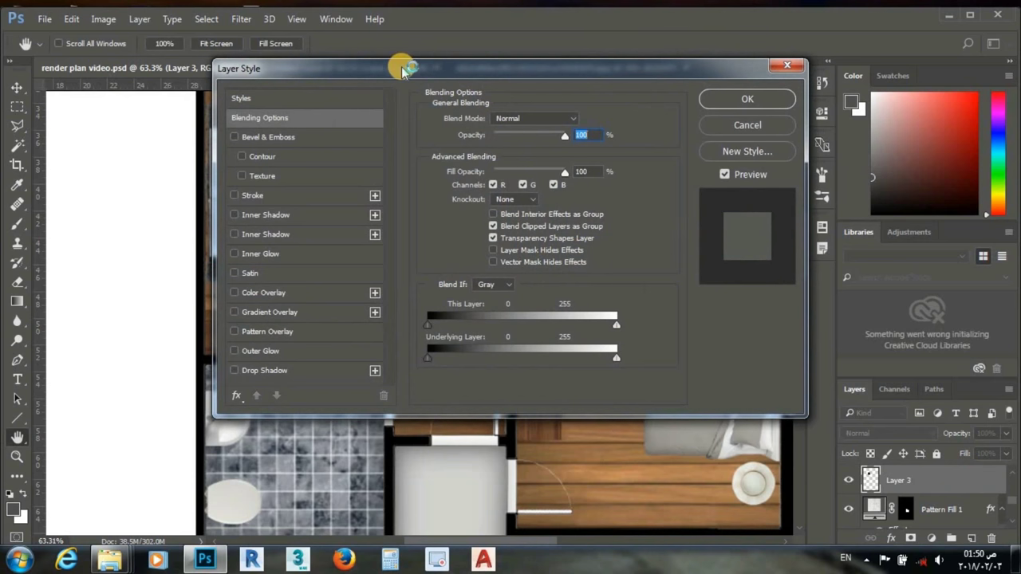
drag(403, 70, 704, 73)
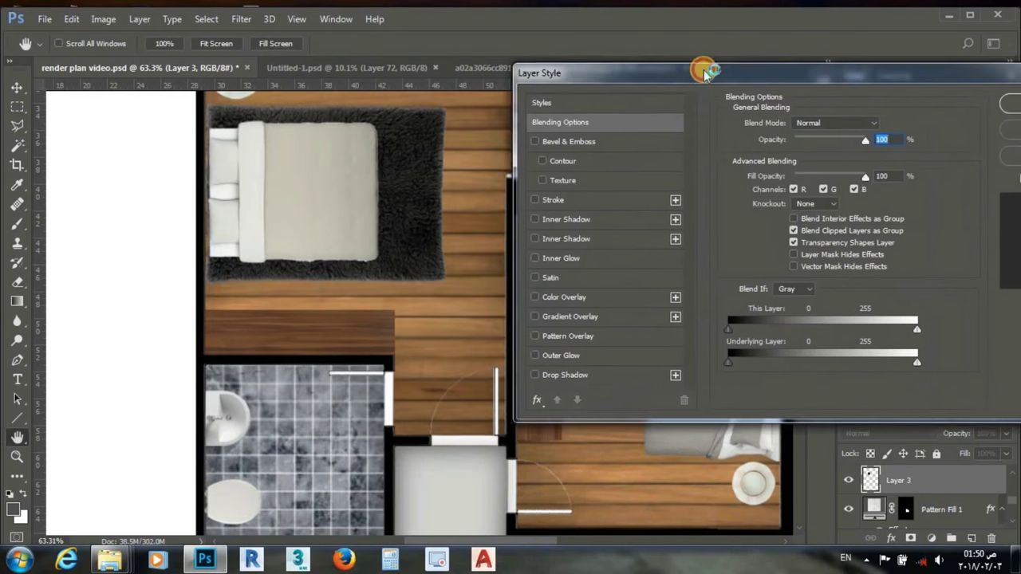
click(559, 218)
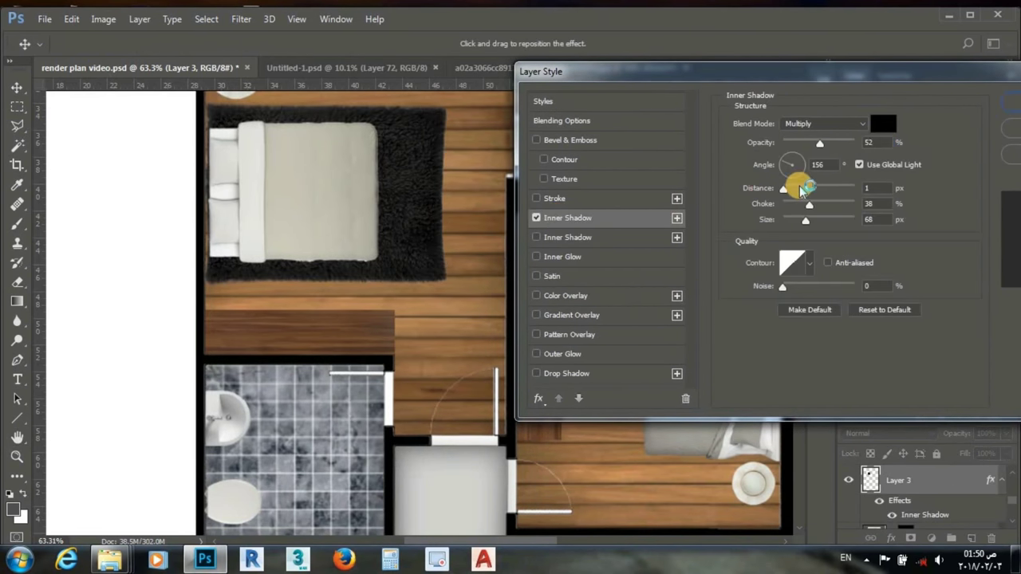
mouse_move(808, 204)
mouse_down()
mouse_move(800, 204)
mouse_move(821, 221)
mouse_move(809, 220)
mouse_up()
drag(803, 164, 820, 142)
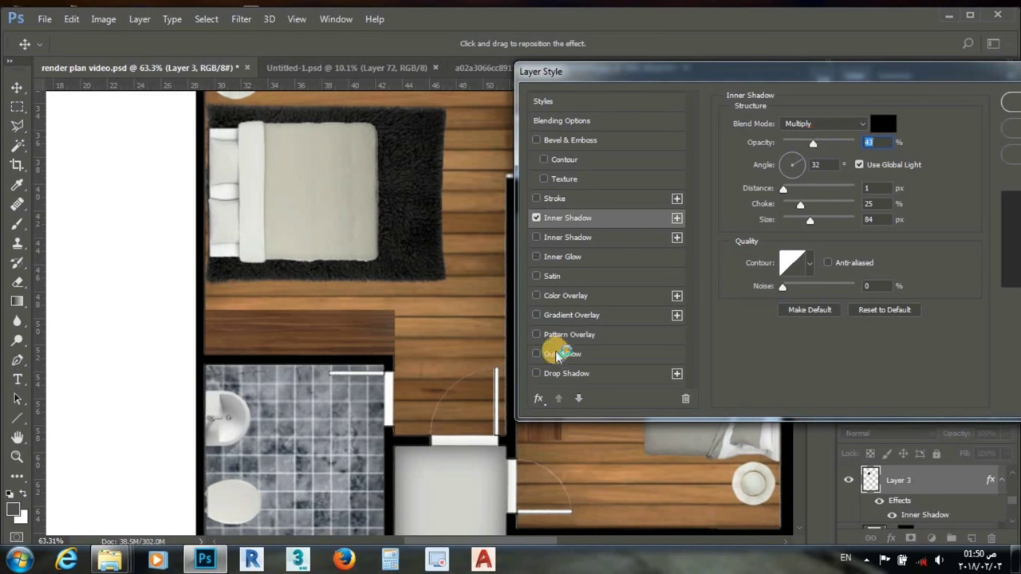
Step: Add a drop shadow at 43° with 40% spread and enlarged size, then apply both shadows
click(537, 375)
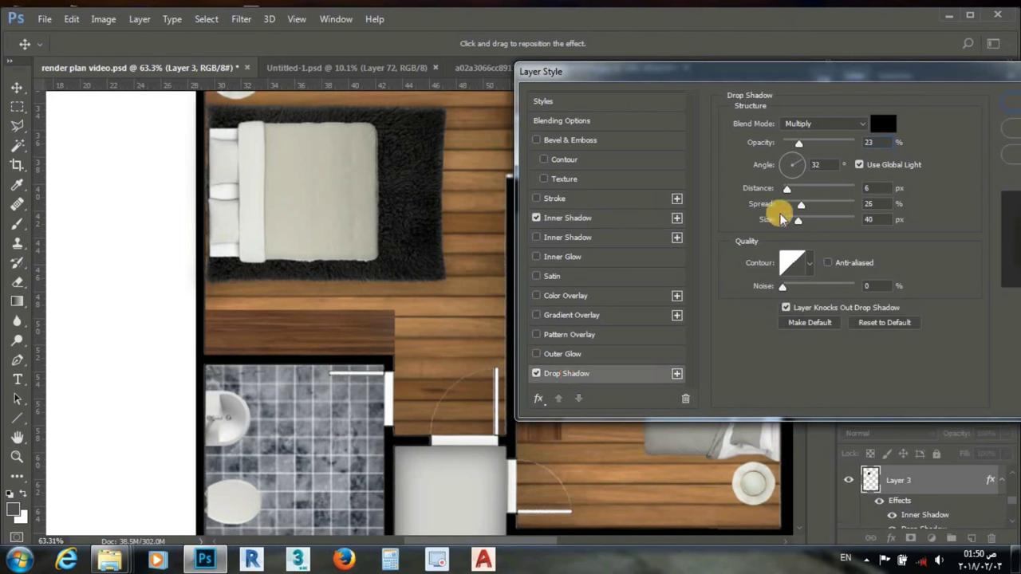
click(807, 167)
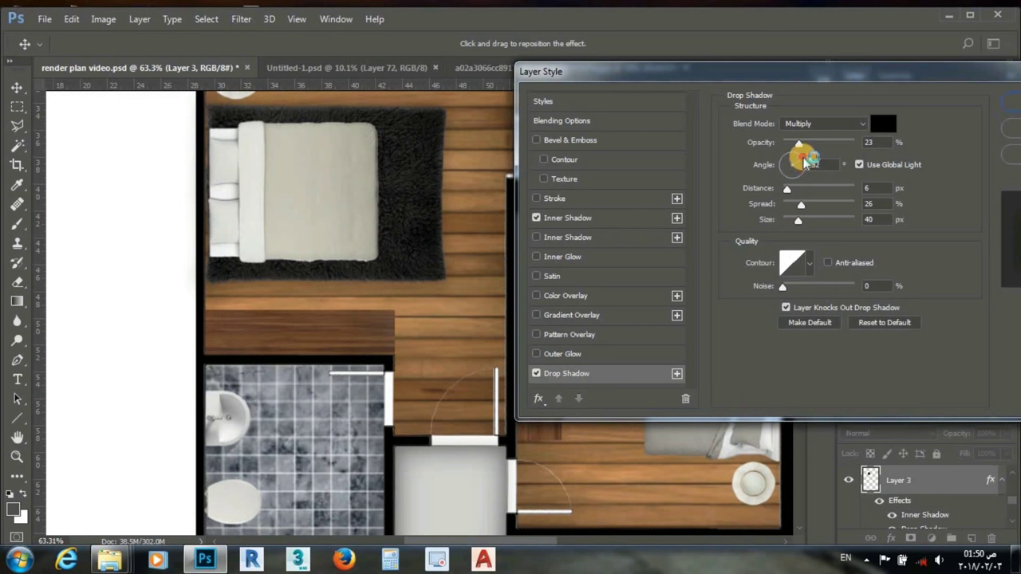
drag(807, 168, 804, 158)
mouse_move(815, 220)
mouse_down()
mouse_move(791, 212)
mouse_move(810, 205)
mouse_up()
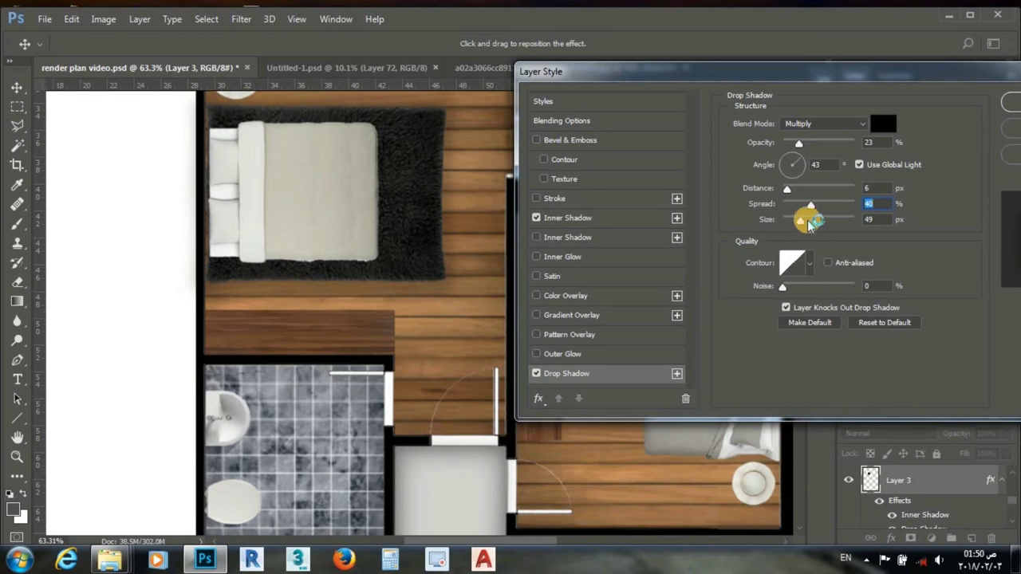
drag(804, 224, 801, 224)
click(536, 373)
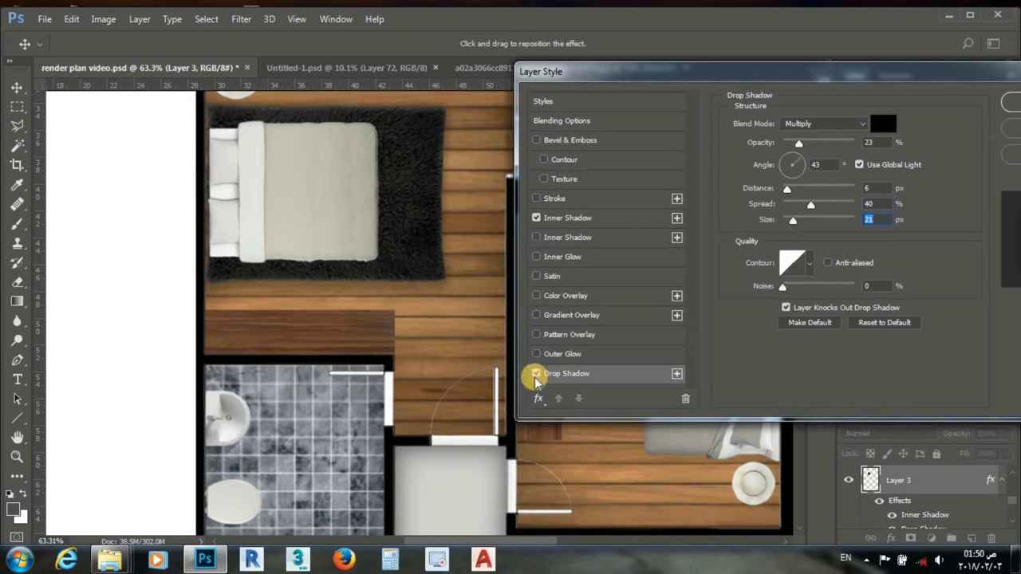
click(536, 373)
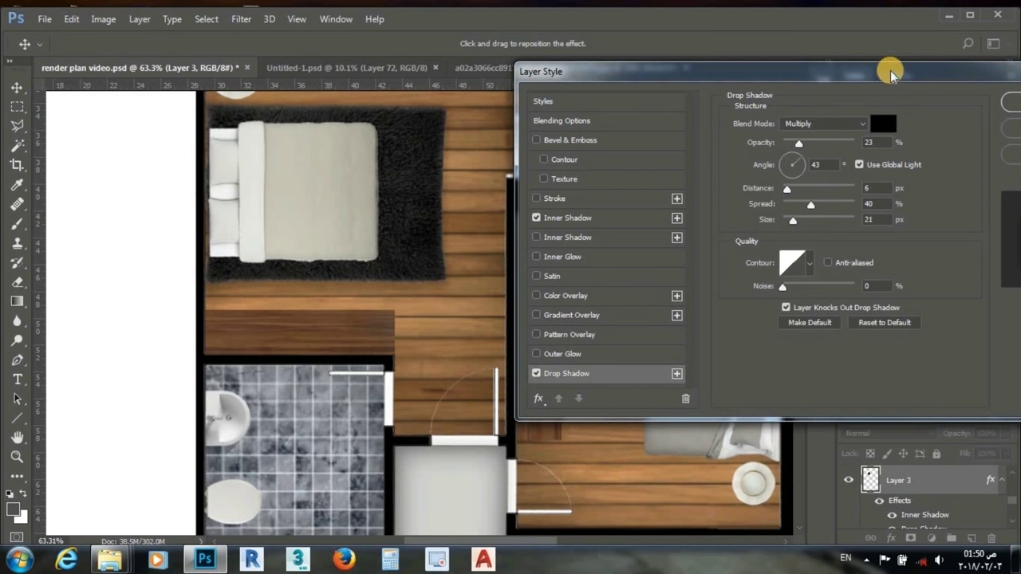
drag(885, 64, 767, 49)
click(933, 83)
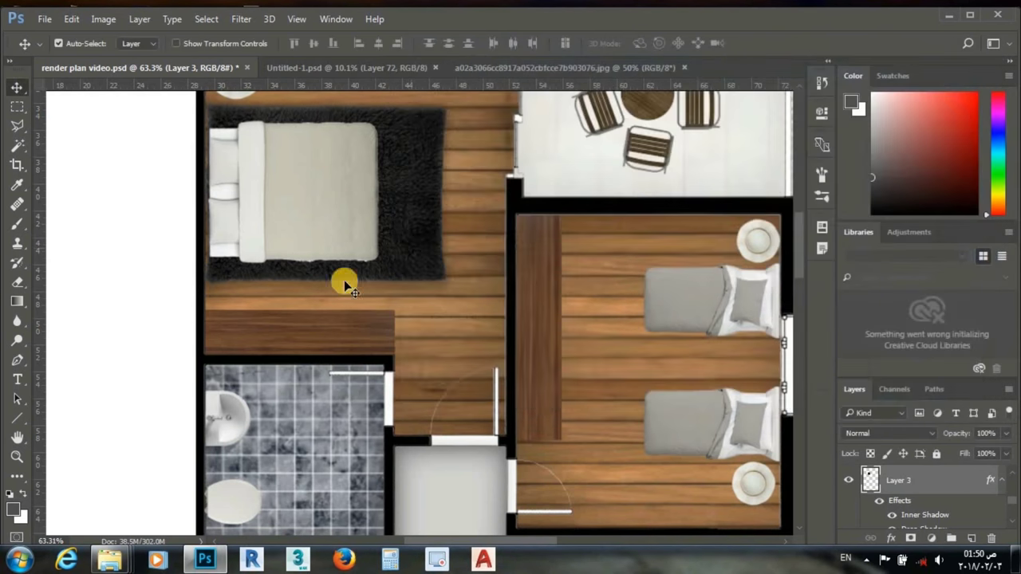
scroll(392, 236, up, 3)
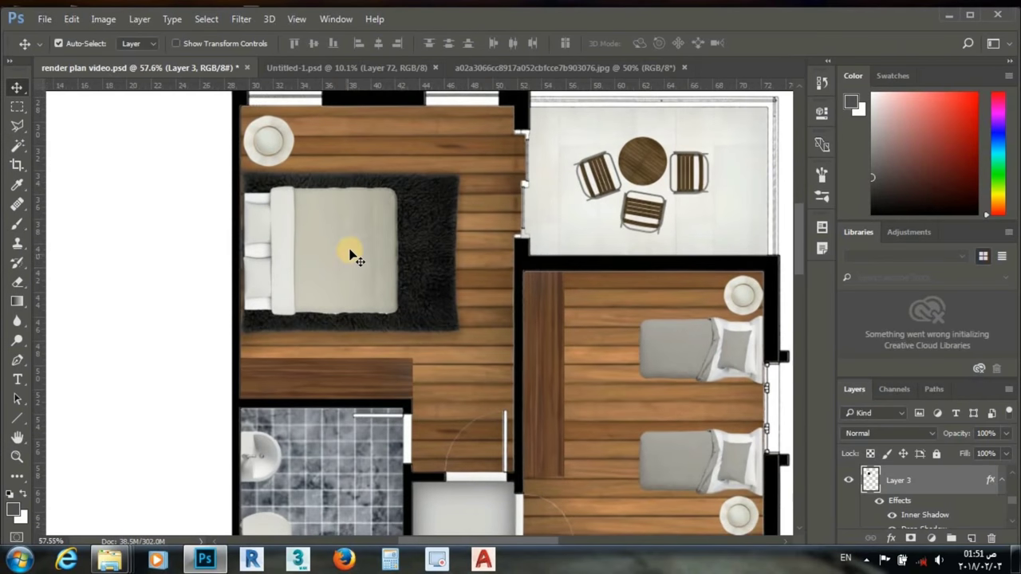
Step: Rasterize the bed layer, Layer 5
click(351, 255)
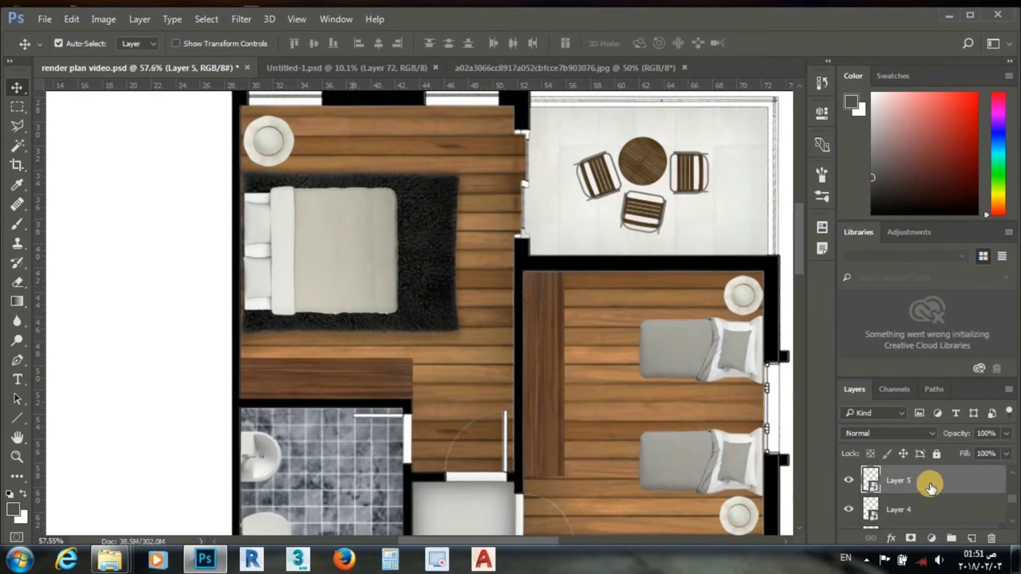
right_click(944, 475)
click(737, 265)
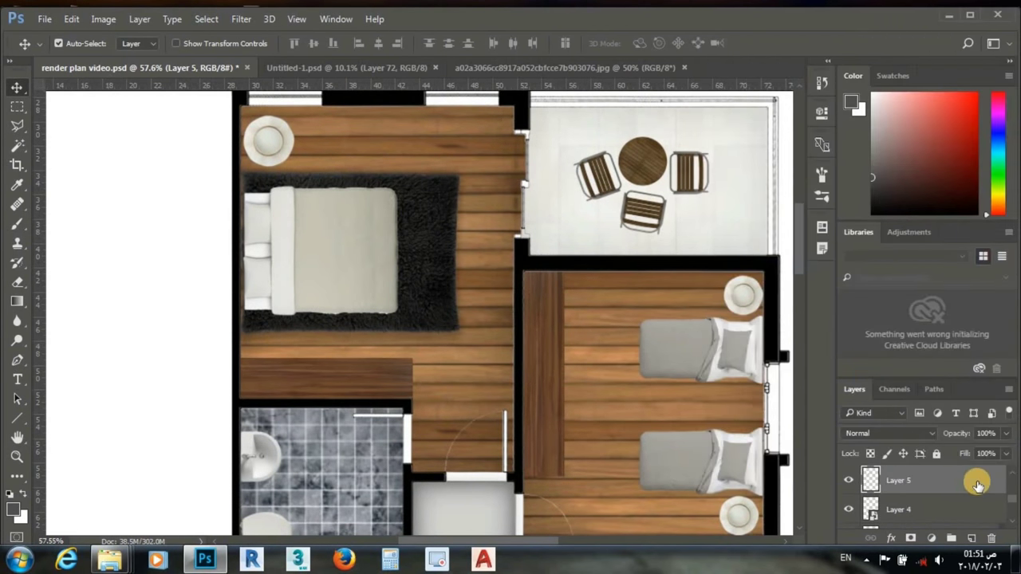
Step: Give Layer 5 a small drop shadow settling at 36% opacity, and enable Inner Shadow
double_click(978, 485)
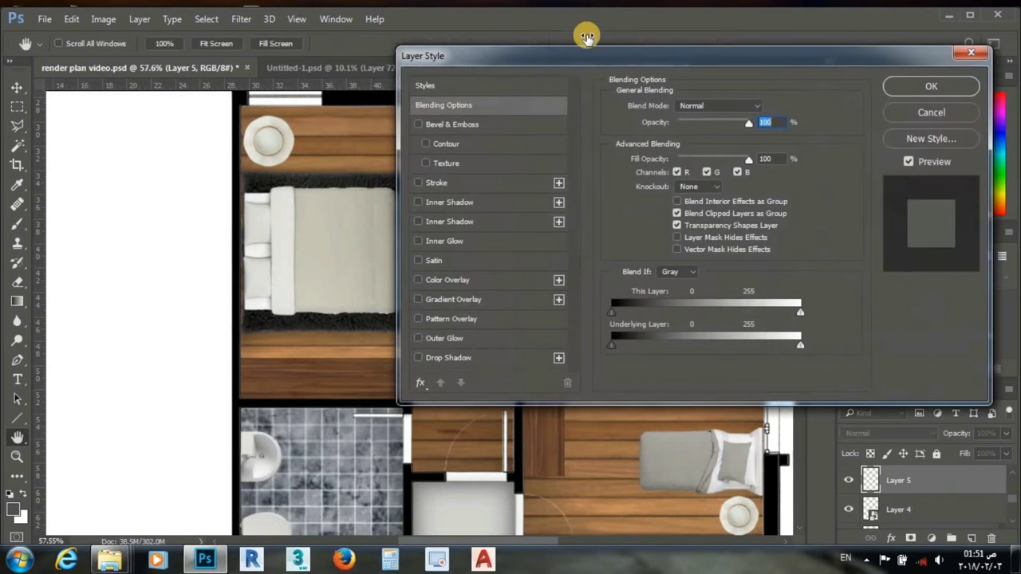
drag(556, 51, 662, 46)
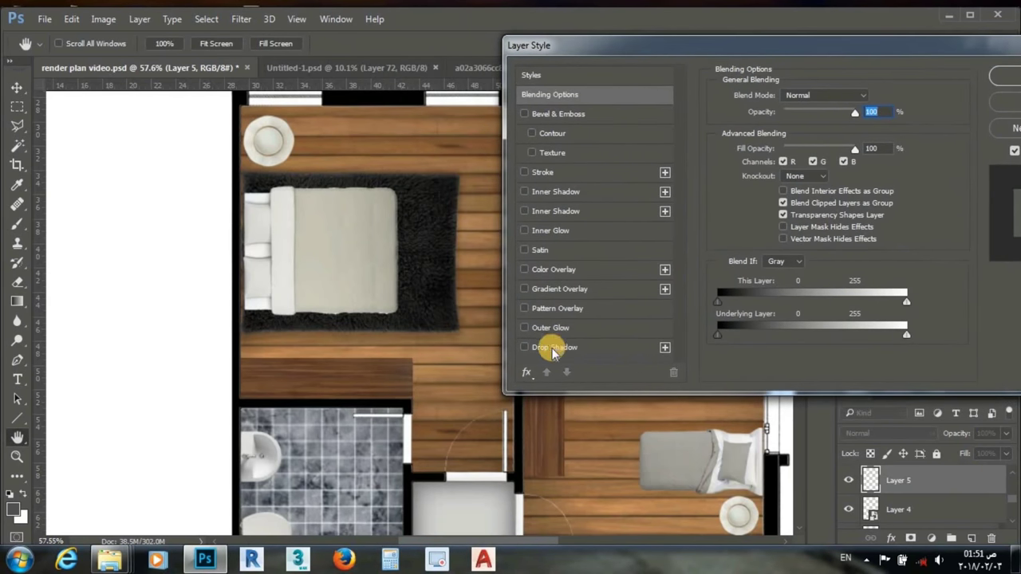
click(548, 347)
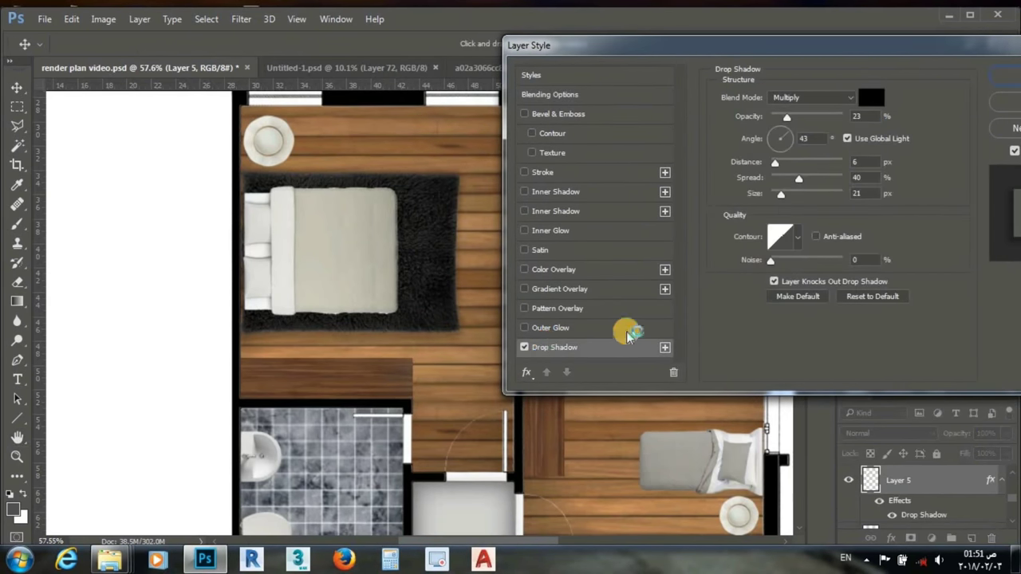
drag(800, 190, 785, 192)
drag(797, 118, 812, 118)
drag(805, 194, 781, 195)
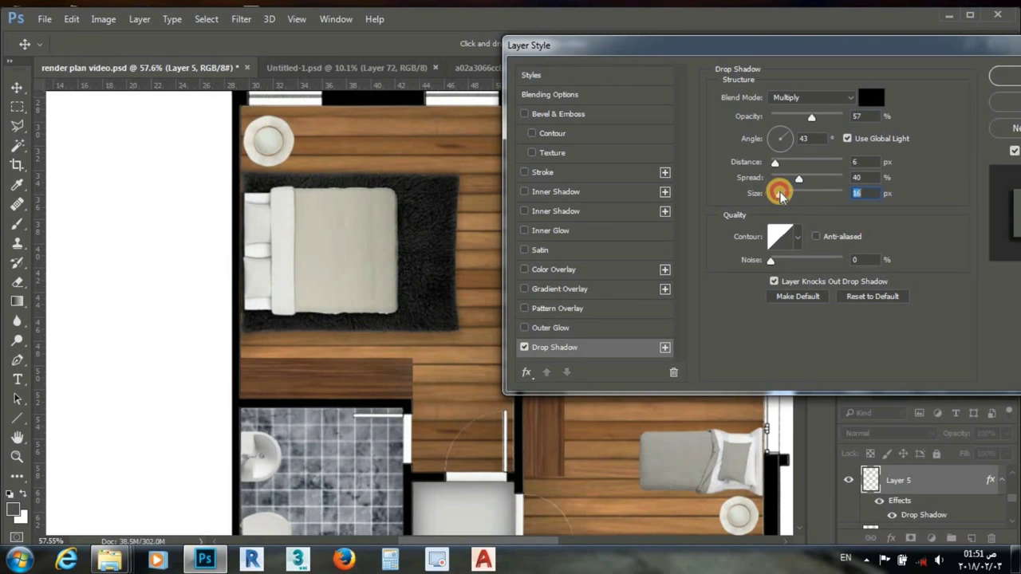
click(524, 193)
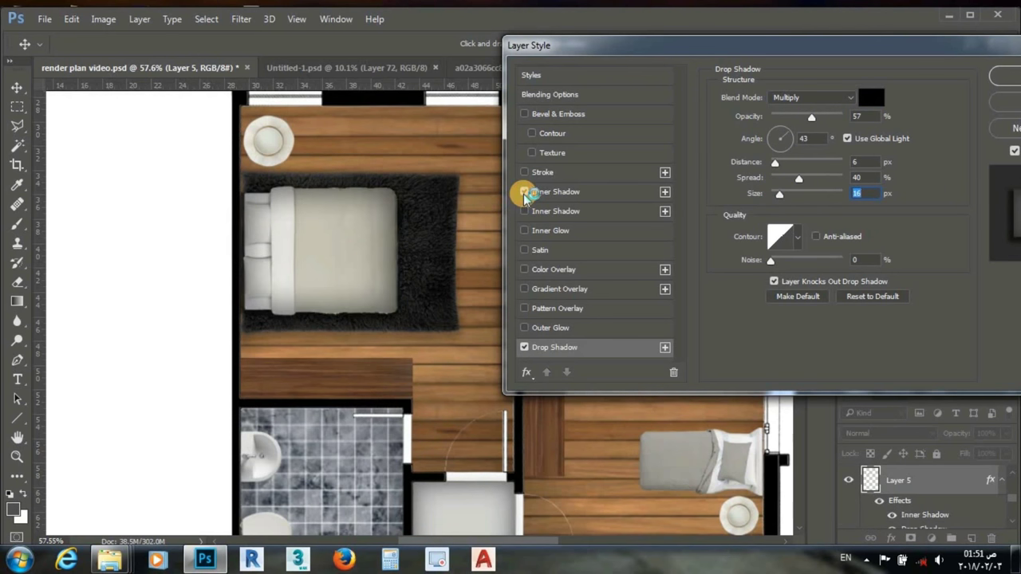
drag(811, 117, 788, 117)
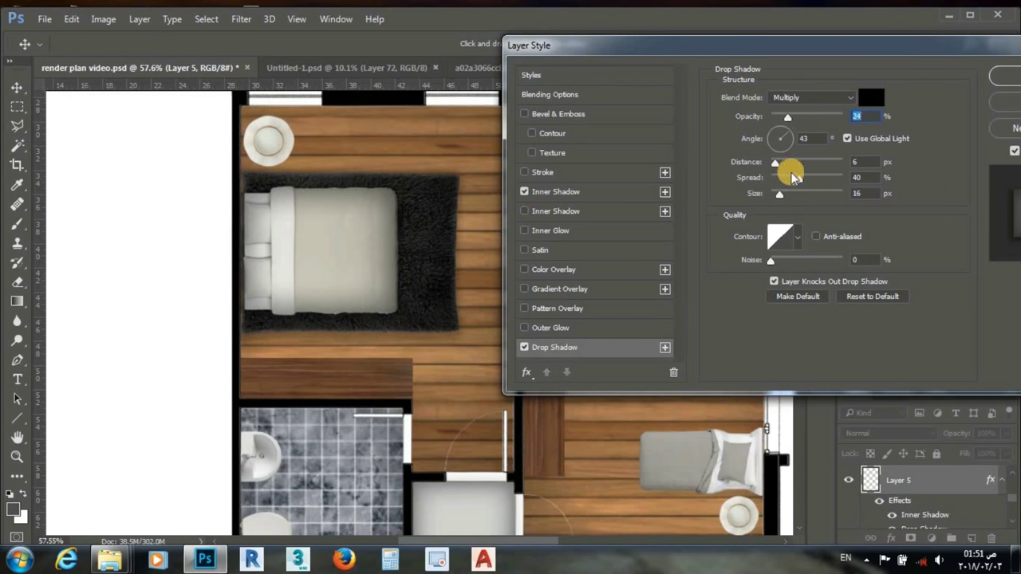
mouse_move(779, 194)
mouse_down()
mouse_move(735, 199)
mouse_move(772, 194)
mouse_move(781, 180)
mouse_move(775, 191)
mouse_up()
drag(788, 116, 789, 129)
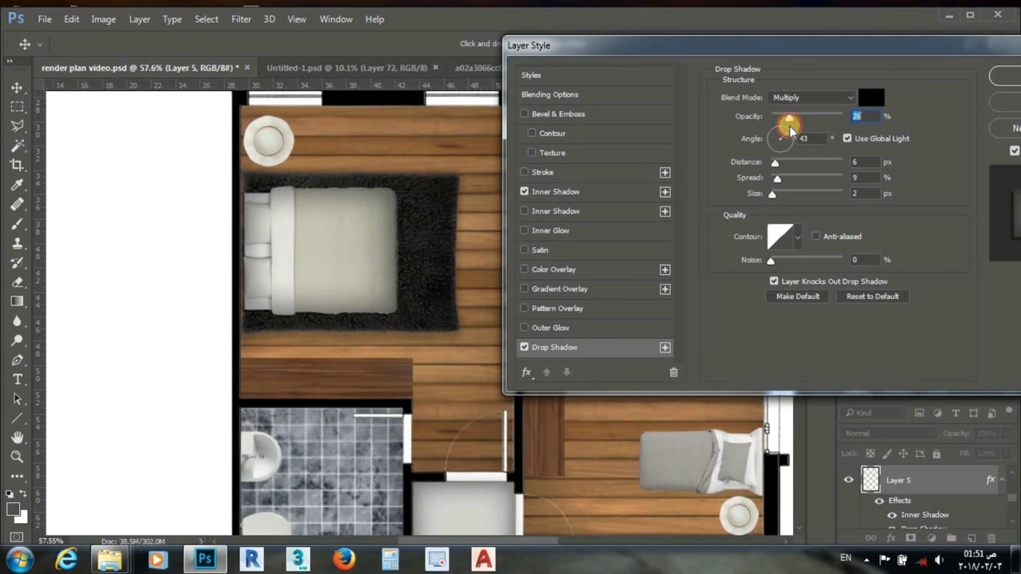
drag(790, 129, 797, 128)
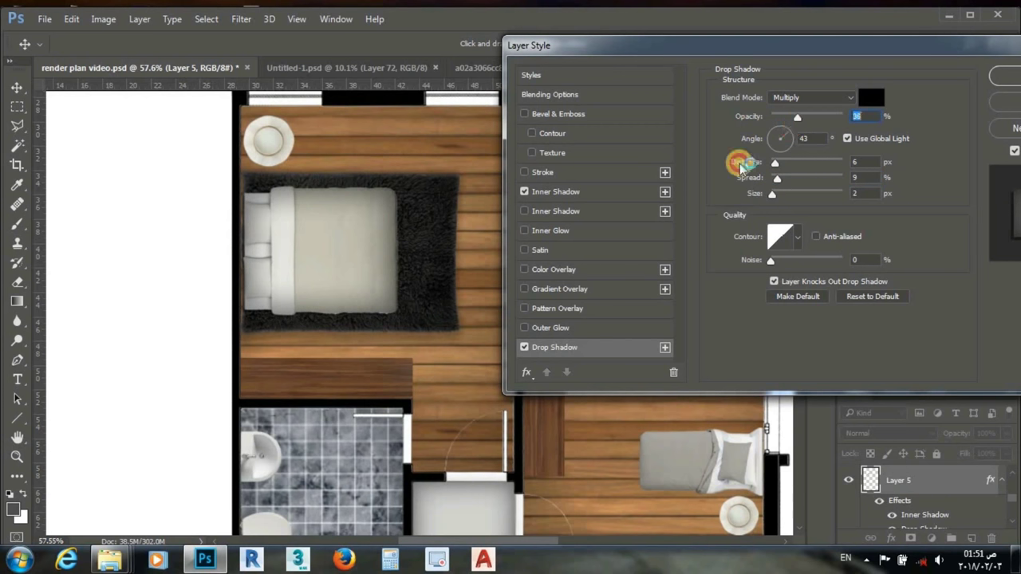
Step: Make the bed's inner shadow faint with a 76 px size, then apply the styles
click(575, 194)
drag(798, 116, 782, 127)
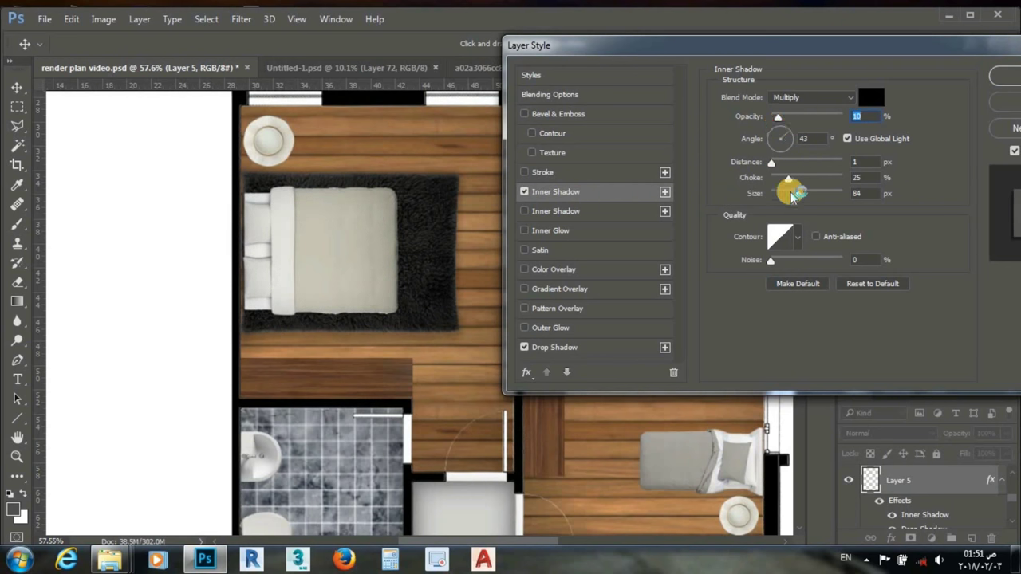
drag(792, 197, 795, 196)
drag(778, 117, 776, 118)
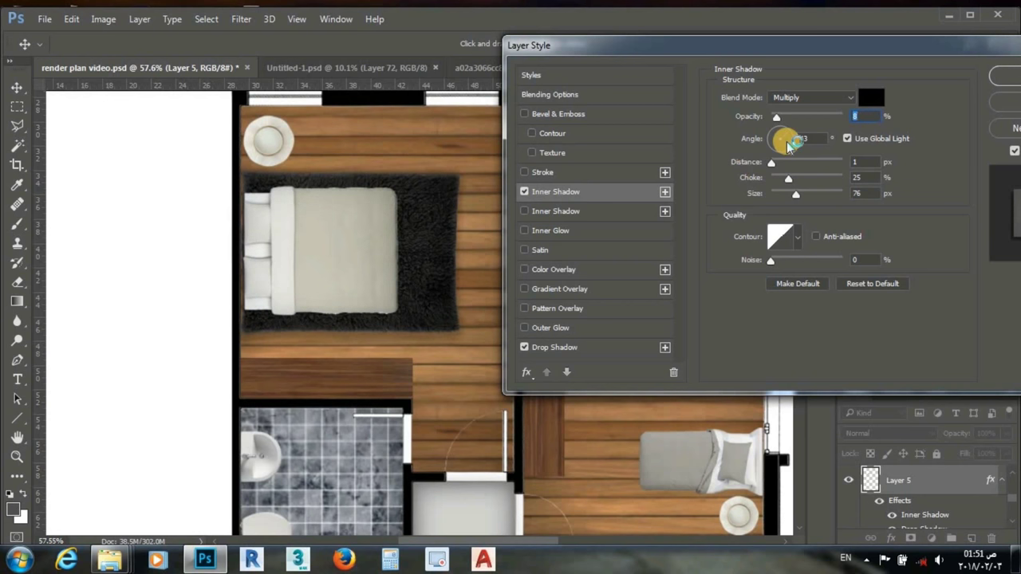
click(998, 78)
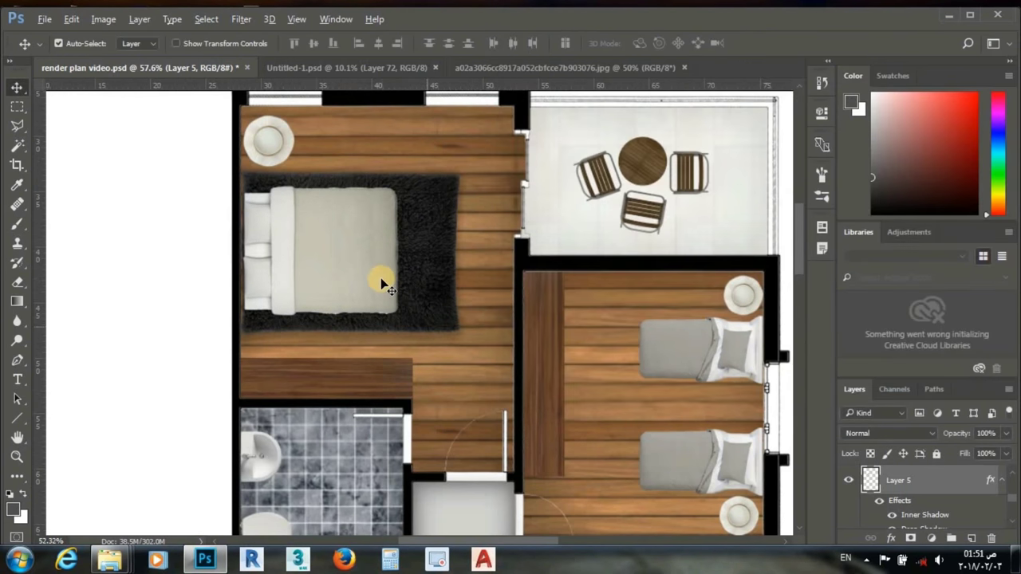
Step: Copy the bed layer's shadow style
scroll(380, 278, down, 2)
scroll(381, 277, down, 1)
scroll(381, 277, down, 2)
scroll(380, 278, up, 1)
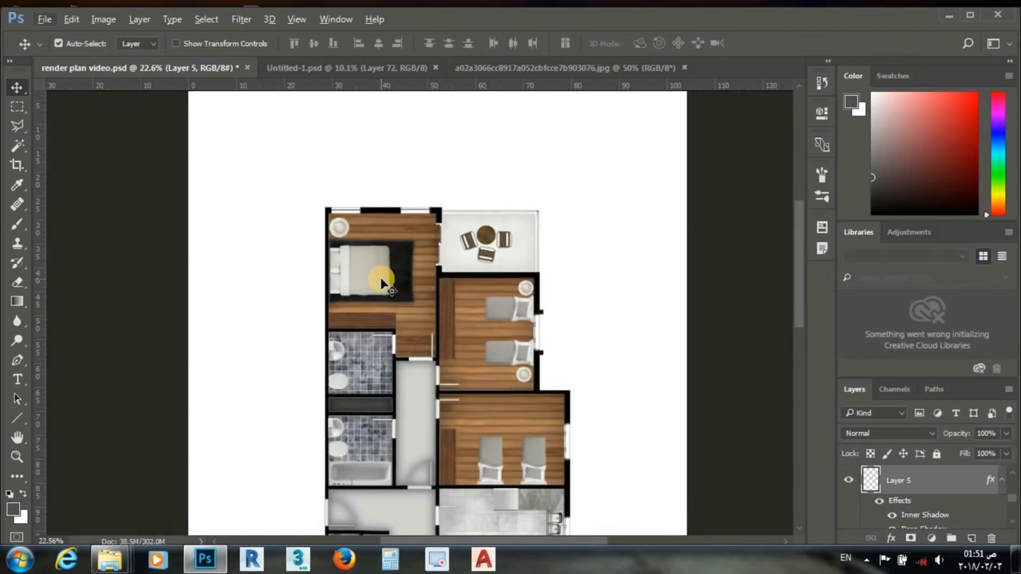
scroll(380, 278, up, 1)
scroll(428, 326, down, 2)
scroll(463, 298, up, 1)
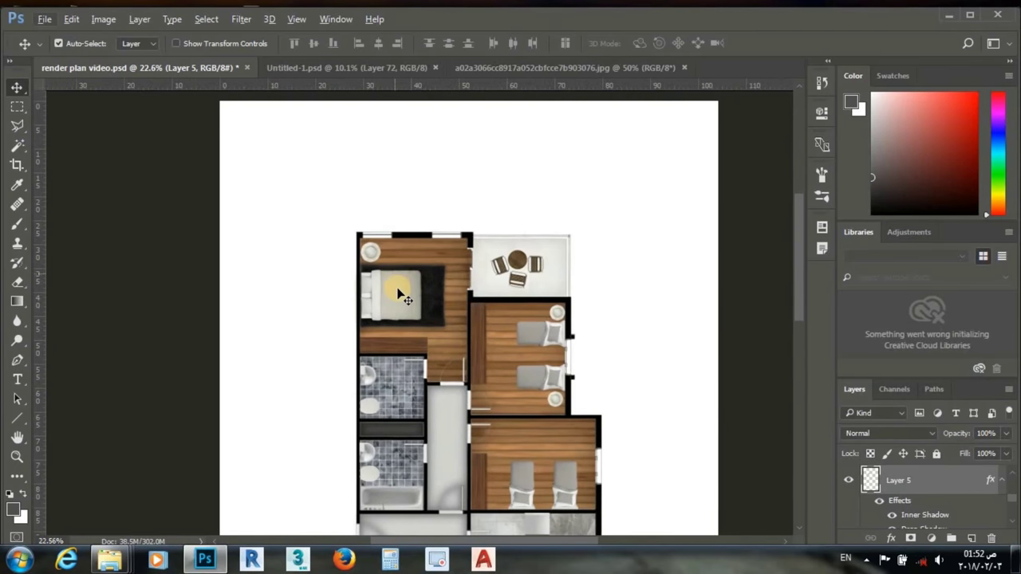
right_click(929, 478)
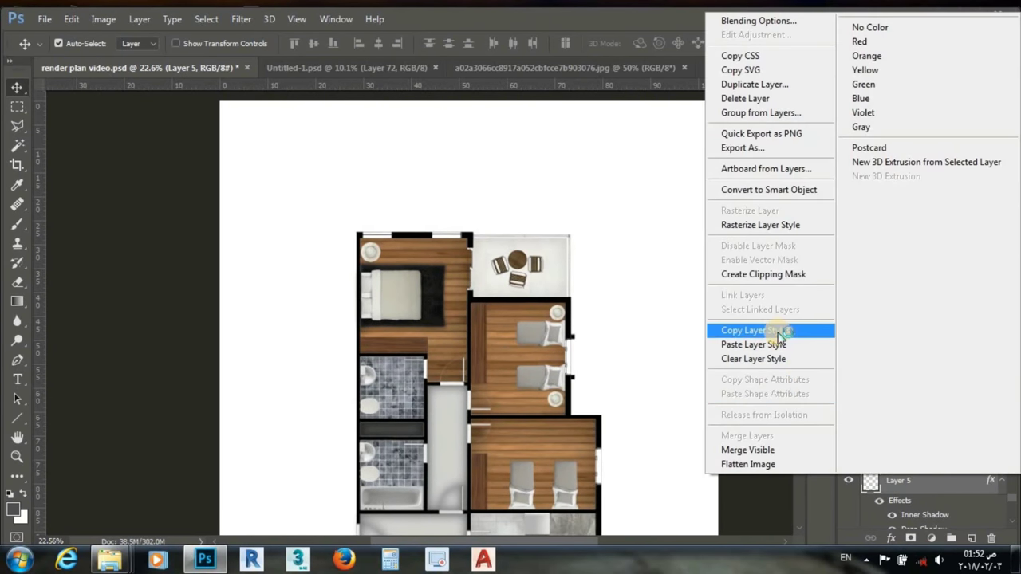
click(753, 330)
Step: Paste the bed's shadow style onto Layer 6
key(ctrl+shift+alt+e)
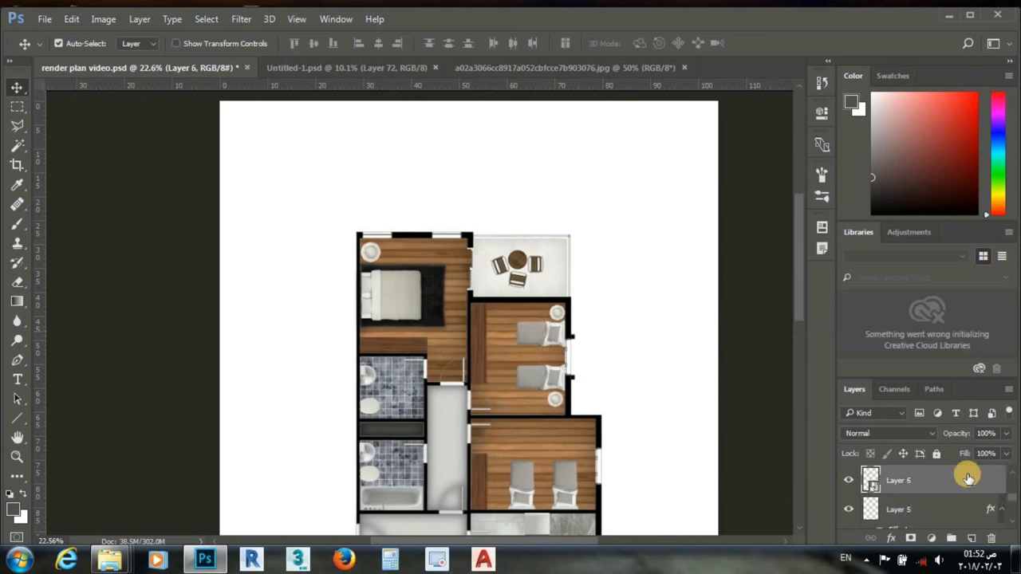
right_click(968, 478)
click(758, 263)
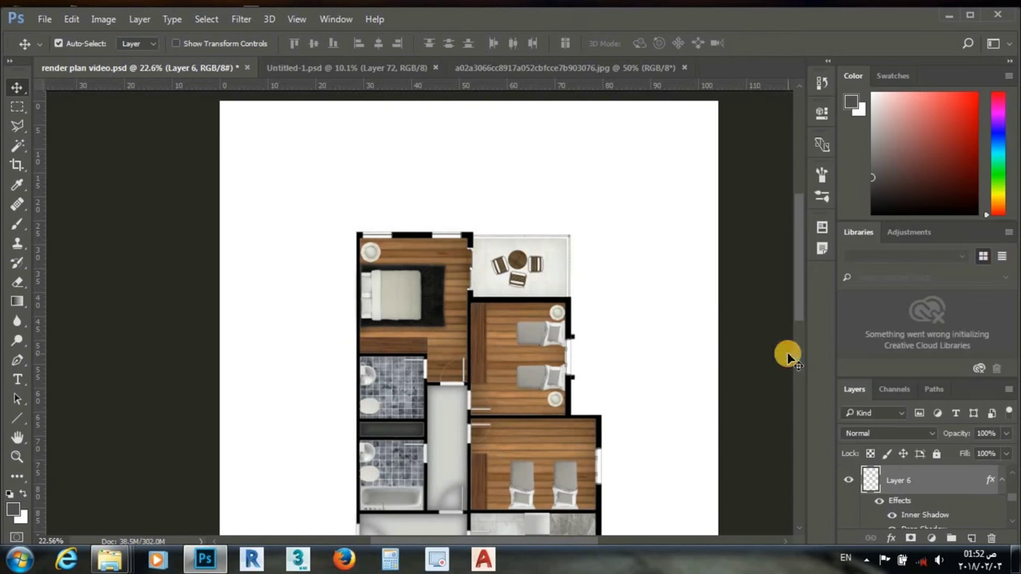
key(ctrl+j)
Step: Paste the bed's shadow style onto the lamp layer and its two copies
scroll(479, 343, up, 3)
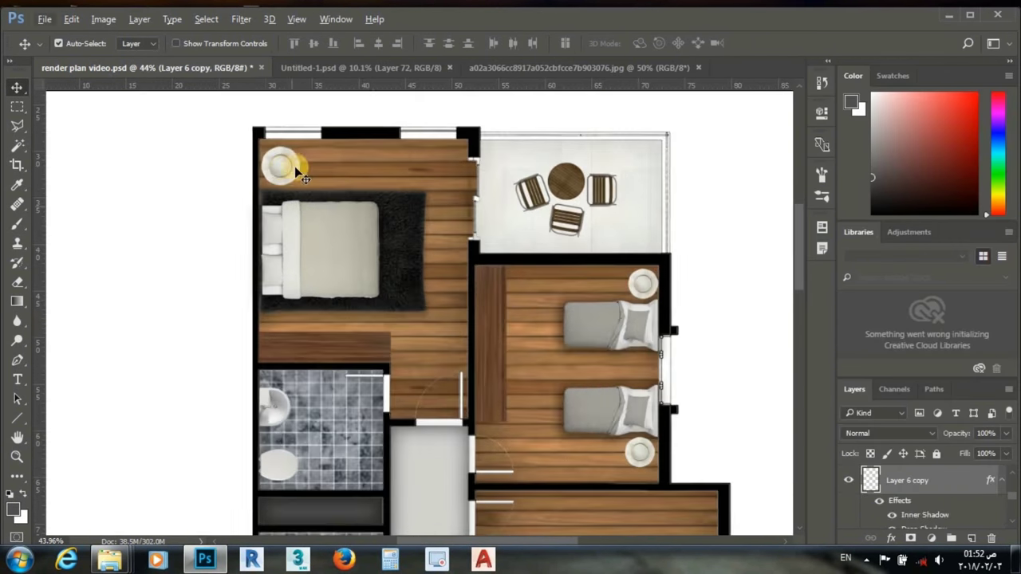
click(280, 164)
right_click(957, 502)
click(750, 422)
right_click(918, 480)
click(752, 264)
right_click(918, 480)
click(839, 380)
Step: Rasterize another furniture layer and paste the shadow style onto it
right_click(917, 480)
click(763, 269)
right_click(917, 480)
click(803, 353)
scroll(519, 319, down, 3)
Step: Give Layer 9 a drop shadow with raised opacity, distance and spread
click(292, 373)
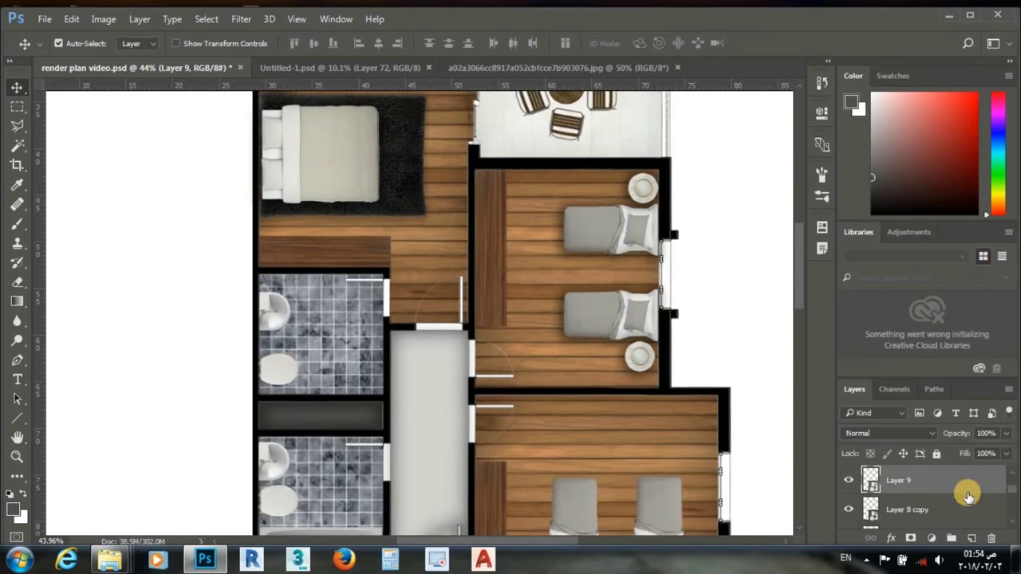
double_click(965, 480)
drag(239, 25, 526, 34)
click(559, 337)
drag(810, 107, 818, 106)
drag(793, 167, 803, 168)
drag(758, 37, 750, 37)
click(1003, 64)
Step: Copy Layer 9's drop shadow style onto Layer 8 copy and Layer 9 copy 2
right_click(941, 478)
click(752, 380)
click(746, 439)
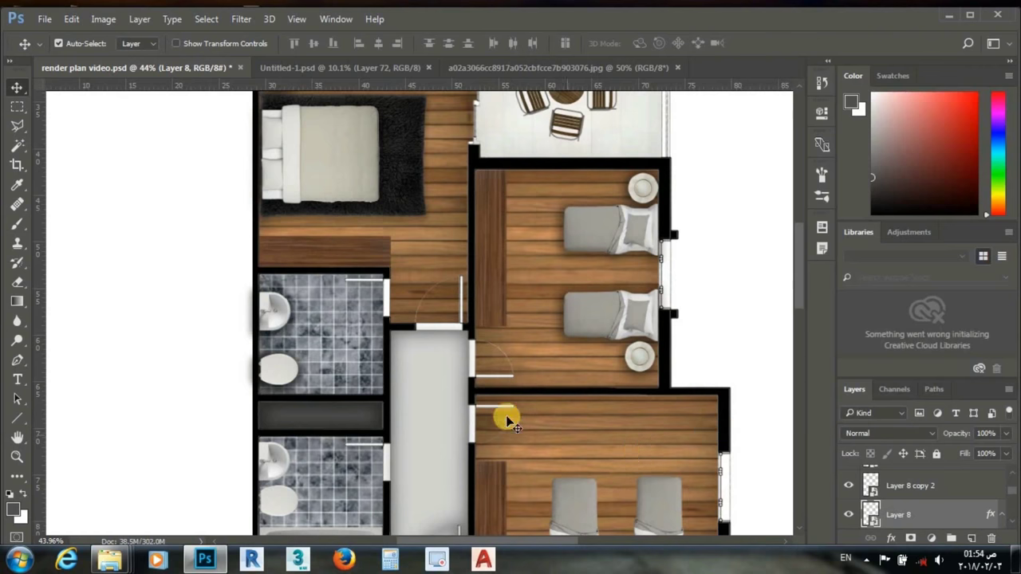
scroll(446, 399, down, 3)
click(269, 357)
right_click(917, 488)
click(734, 293)
click(283, 407)
right_click(970, 479)
click(768, 397)
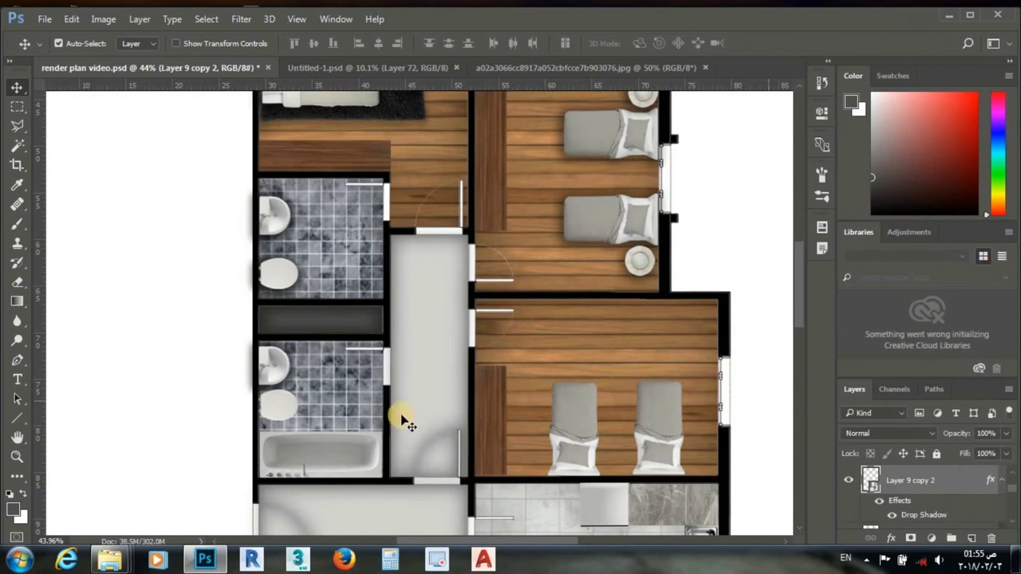
click(354, 448)
right_click(949, 484)
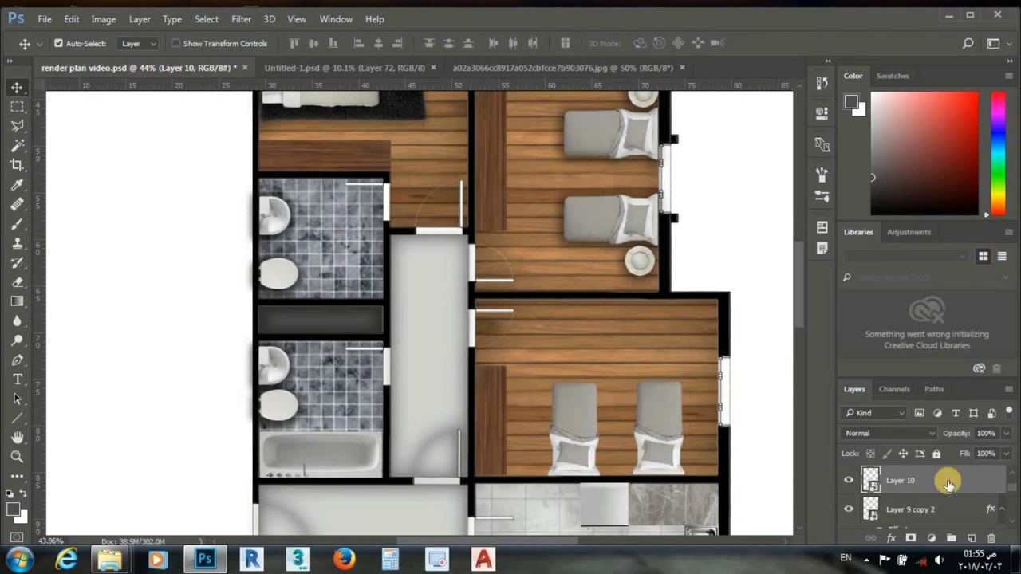
Step: Give Layer 10 a lighter drop shadow and a 10 px inner shadow
double_click(970, 484)
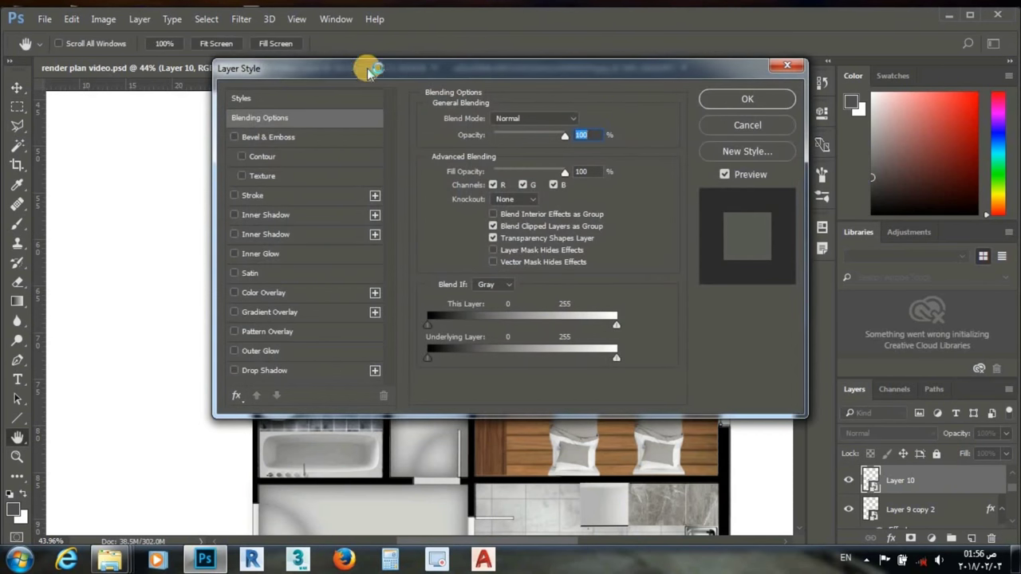
drag(363, 64, 613, 58)
click(569, 367)
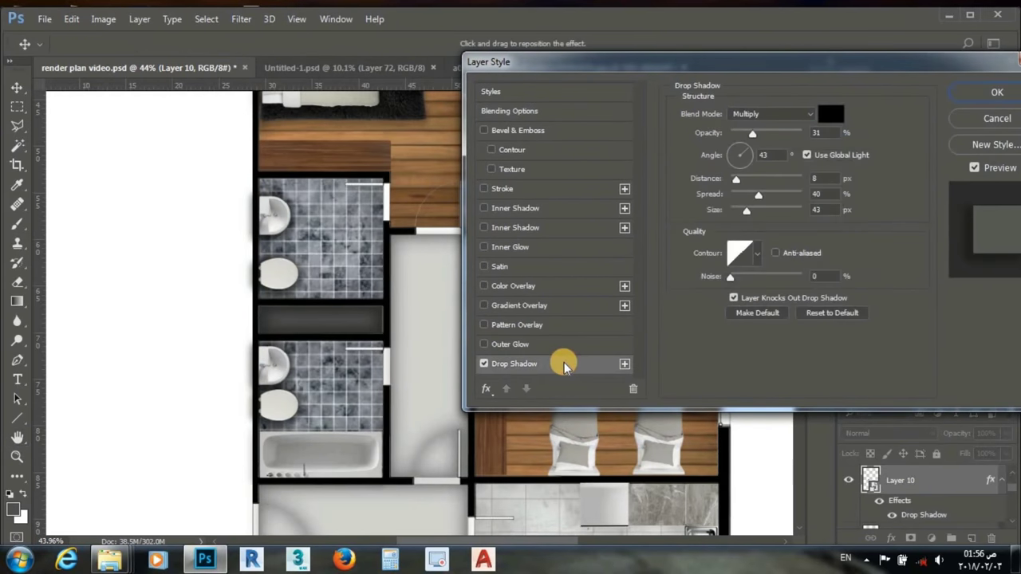
drag(758, 131, 744, 133)
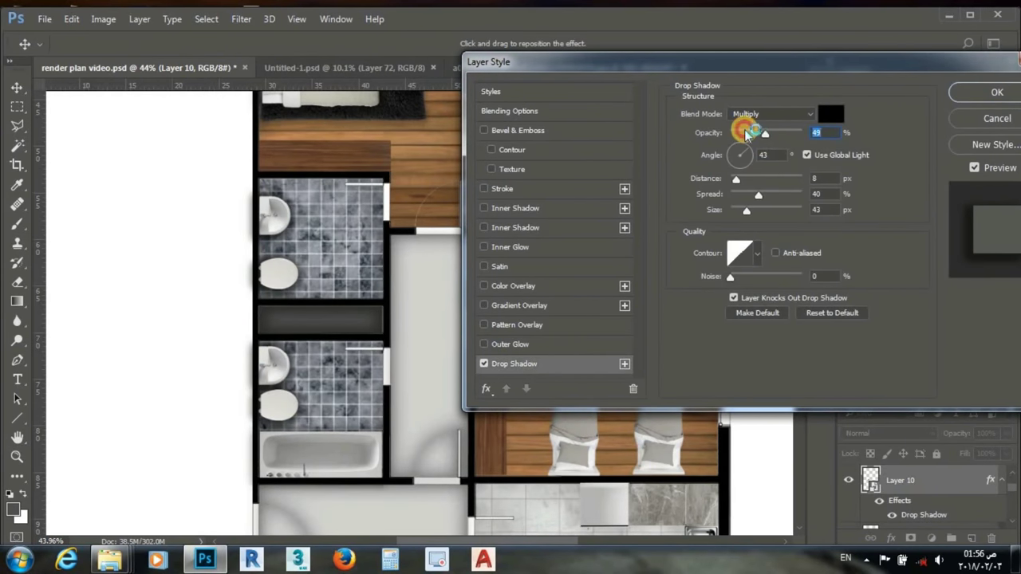
click(535, 227)
drag(780, 132, 739, 133)
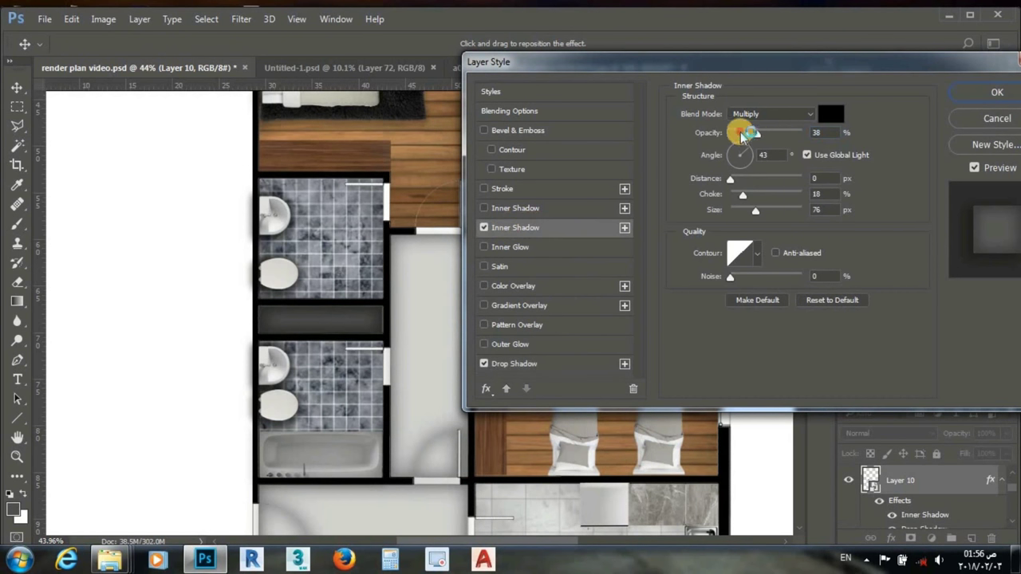
drag(747, 212, 738, 212)
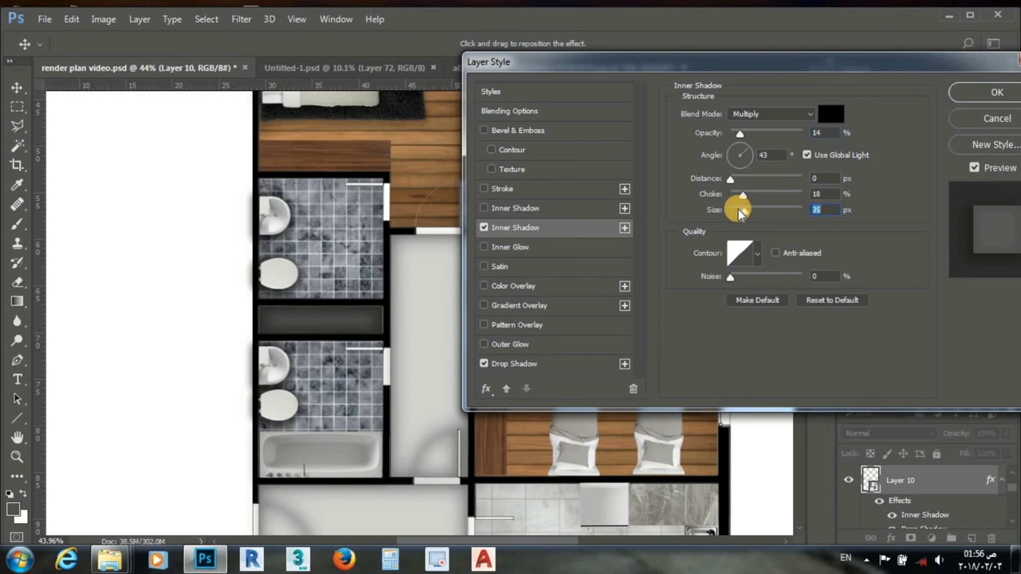
Step: Add a 13 px soft white inner glow to Layer 10 and apply the styles
click(508, 247)
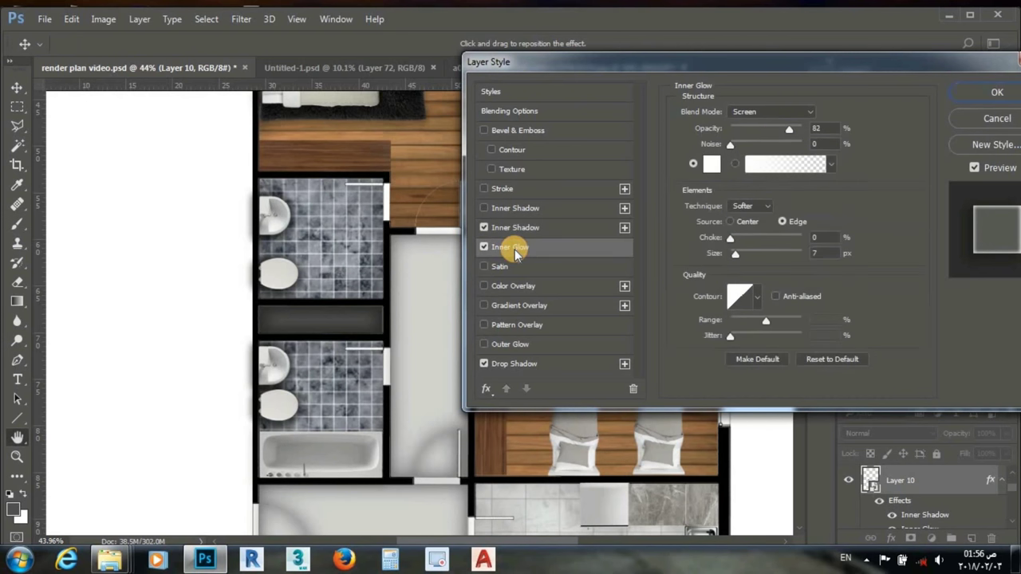
click(741, 255)
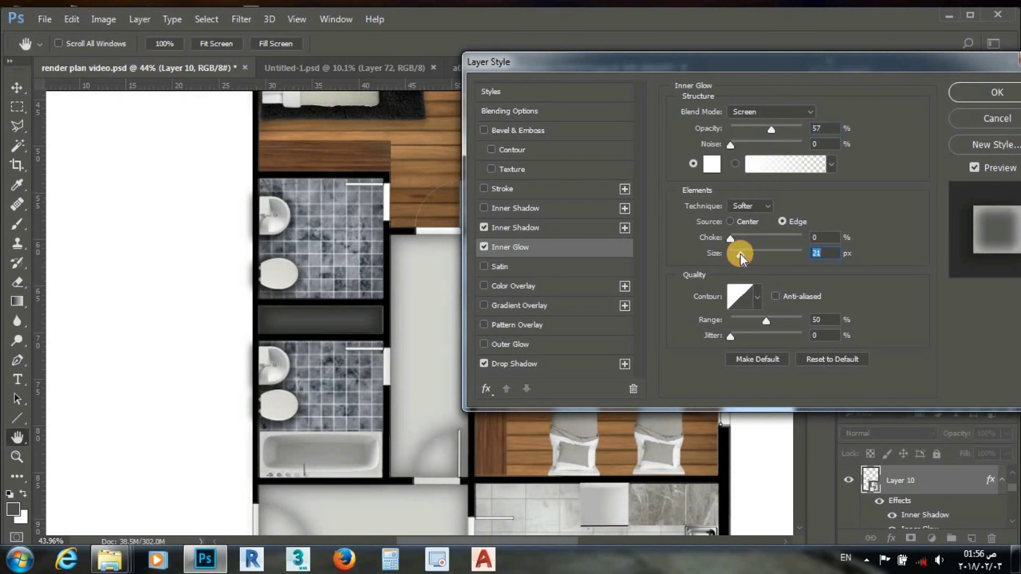
click(737, 253)
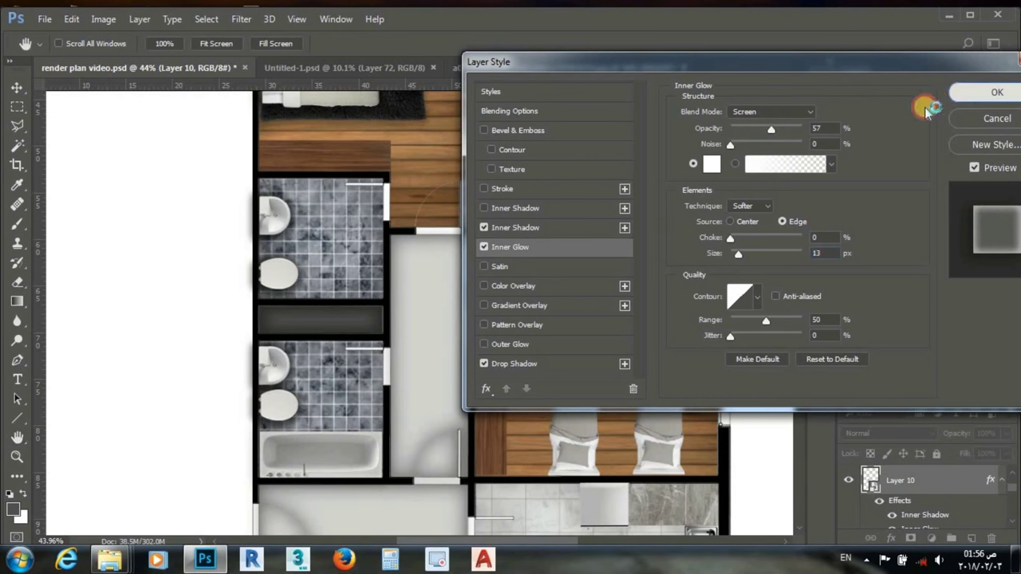
click(938, 100)
key(ctrl+minus)
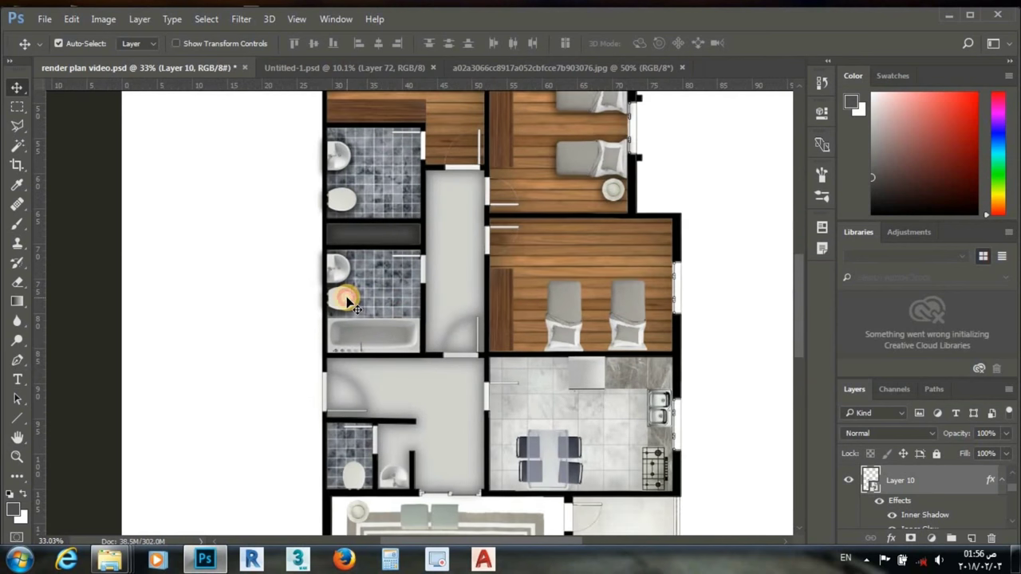
Step: Copy Layer 9 copy 2's drop shadow style and paste it onto another furniture layer
click(342, 292)
right_click(947, 486)
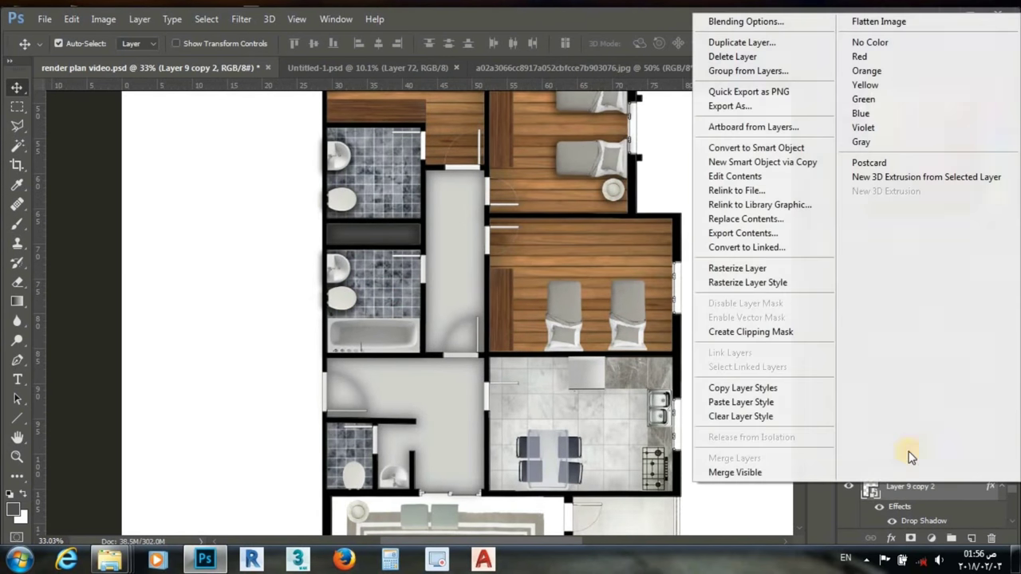
click(768, 388)
scroll(515, 452, down, 1)
click(514, 452)
right_click(909, 493)
click(797, 398)
Step: Paste the copied drop shadow onto Layer 8 copy 2 and the Layer 7 copy 3 living-room piece
click(365, 407)
right_click(909, 527)
click(786, 434)
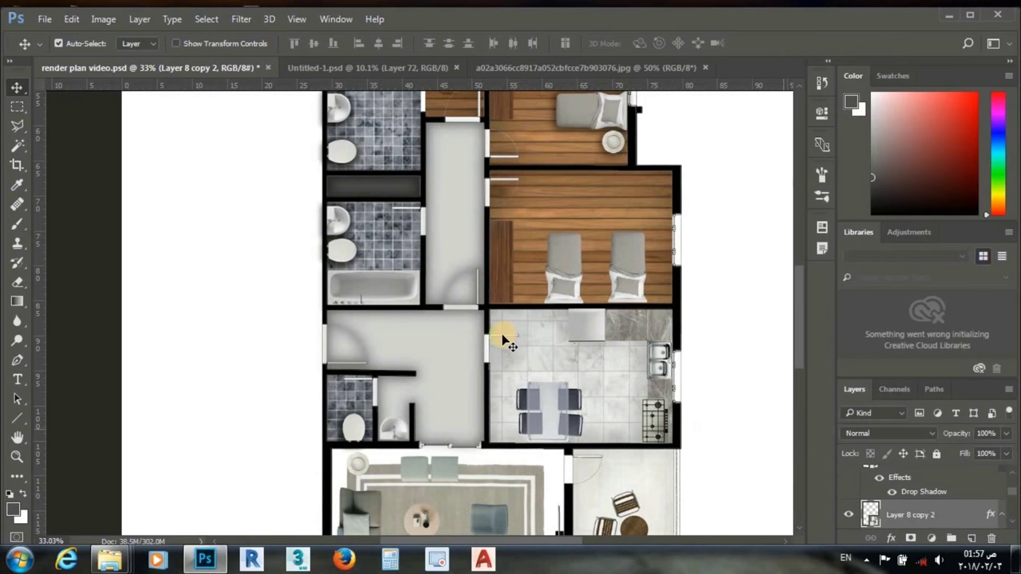
scroll(415, 438, down, 2)
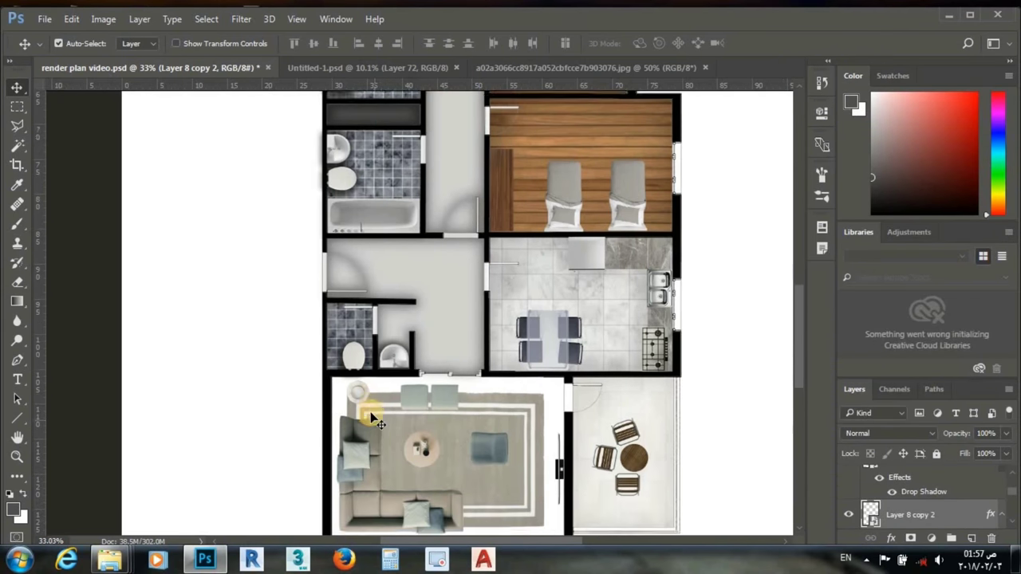
click(361, 386)
right_click(949, 514)
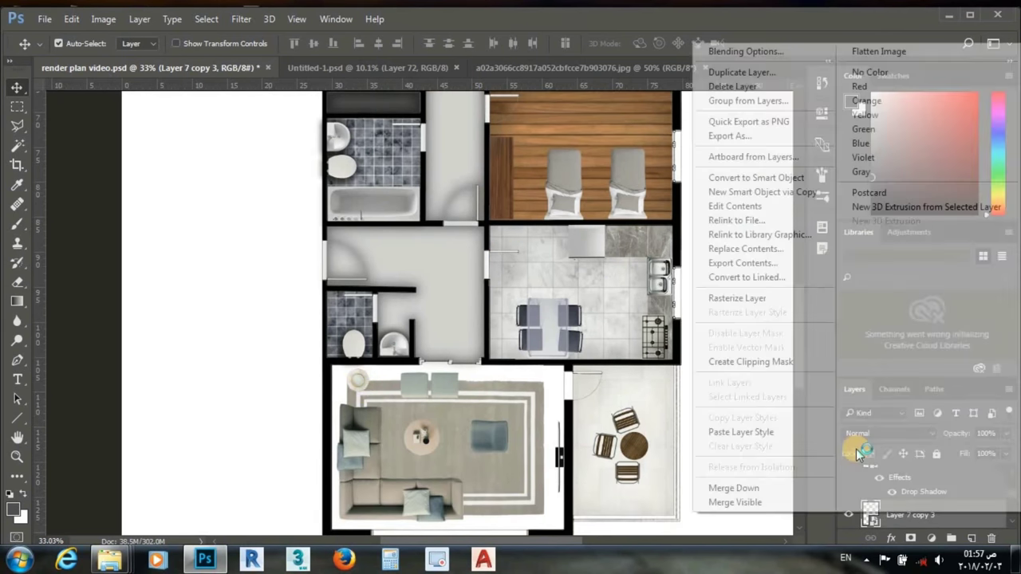
click(798, 431)
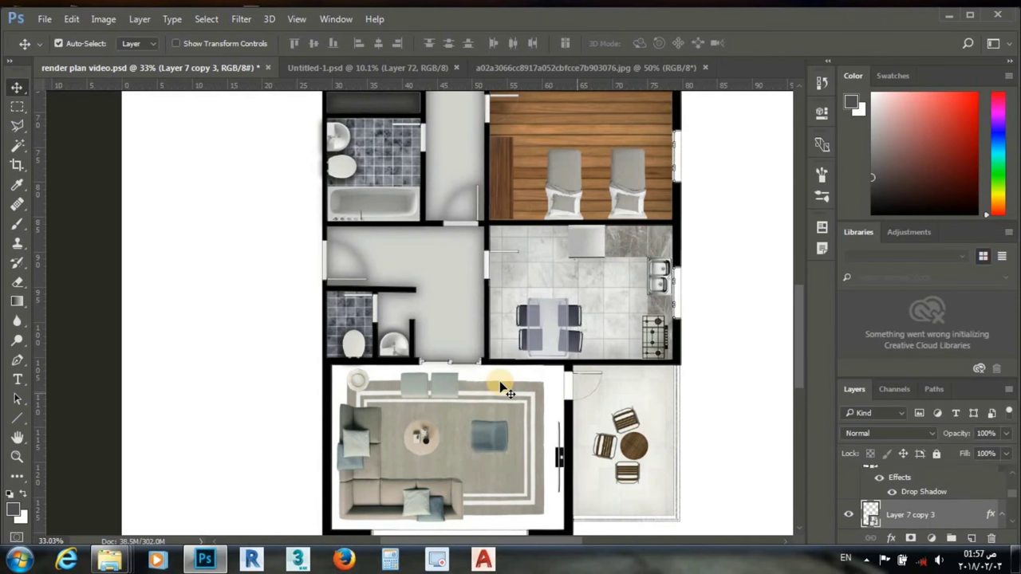
Step: Select the seats along the living room's top wall, then the Color Lookup 1 layer
scroll(501, 387, down, 1)
click(418, 349)
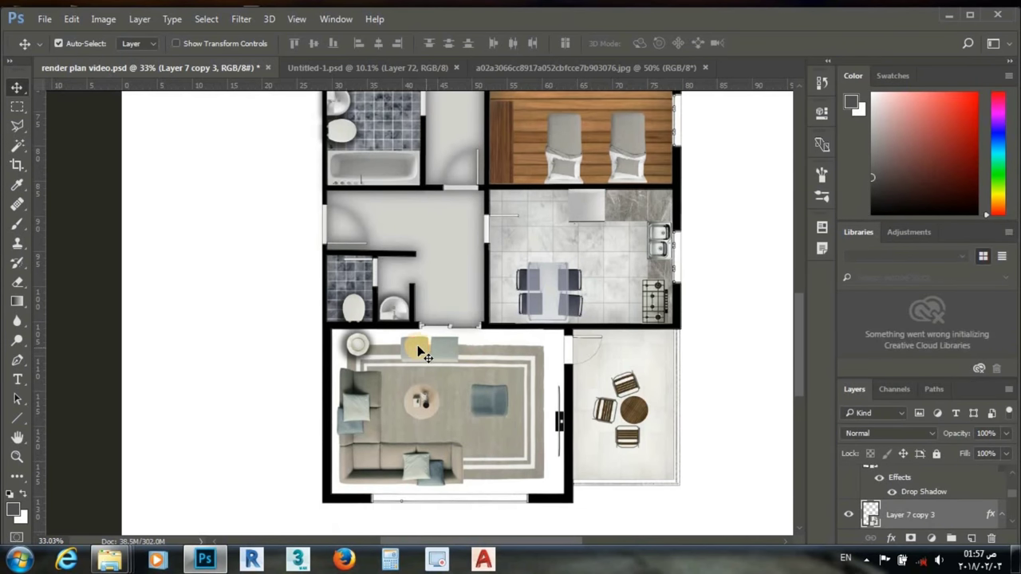
click(966, 475)
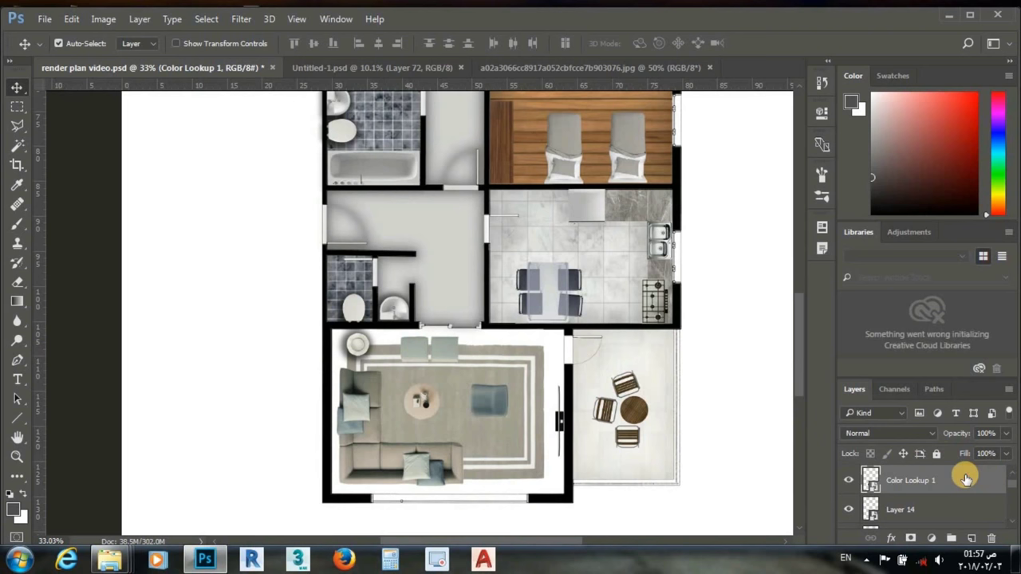
Step: Give Color Lookup 1 a 40 px drop shadow at 23% opacity
double_click(966, 478)
mouse_move(533, 94)
mouse_down()
mouse_move(732, 108)
mouse_move(814, 65)
mouse_up()
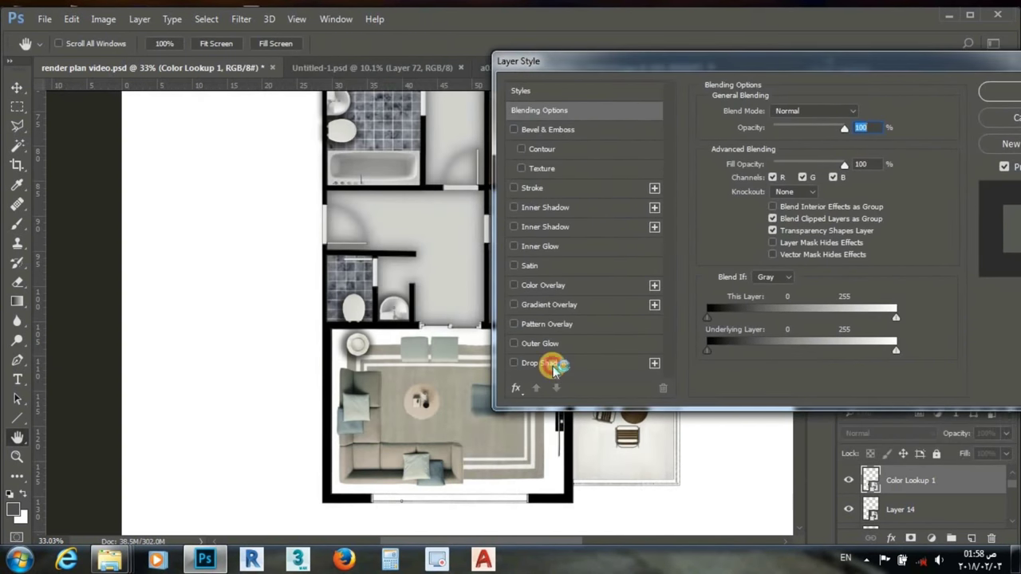
click(552, 364)
drag(777, 209, 777, 209)
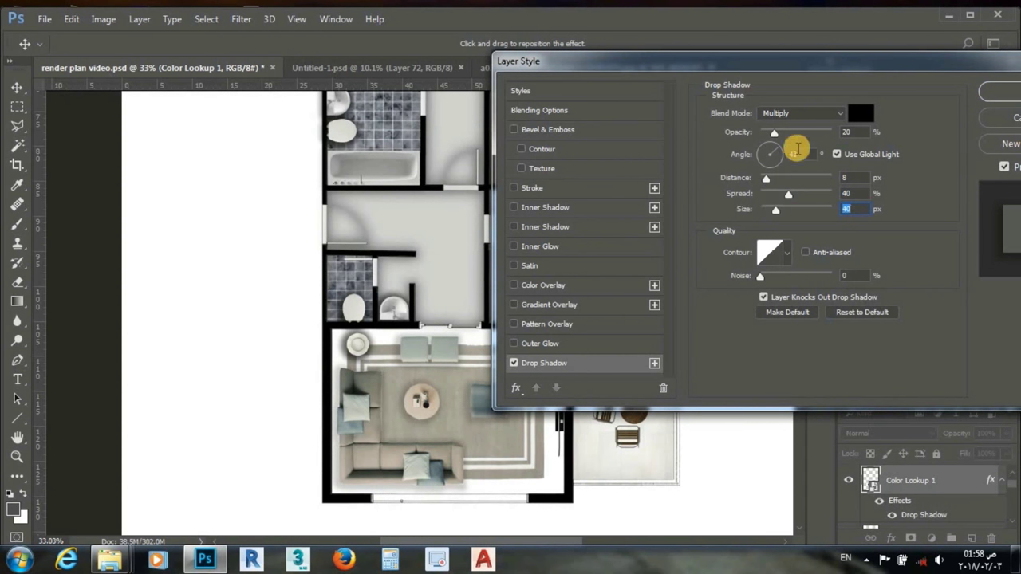
drag(779, 134, 776, 132)
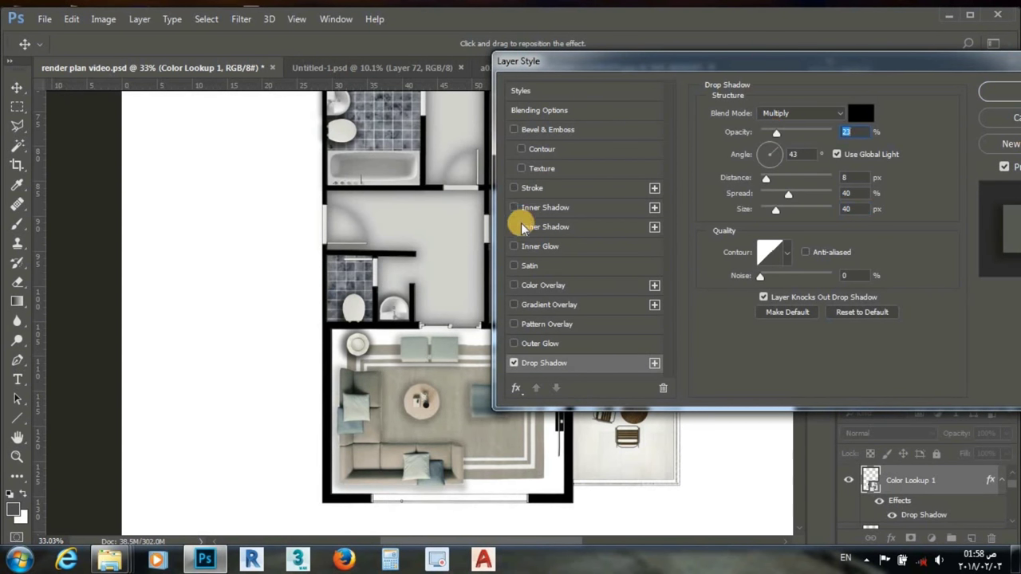
Step: Add a 13% opacity inner shadow, apply the styles, and select Layer 4
click(549, 226)
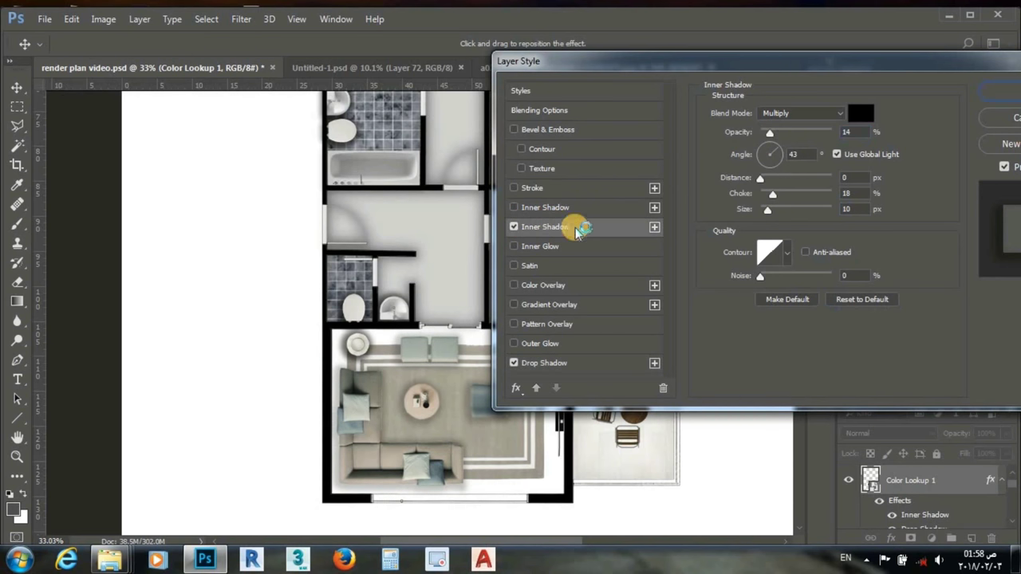
drag(790, 142, 774, 142)
drag(868, 67, 825, 64)
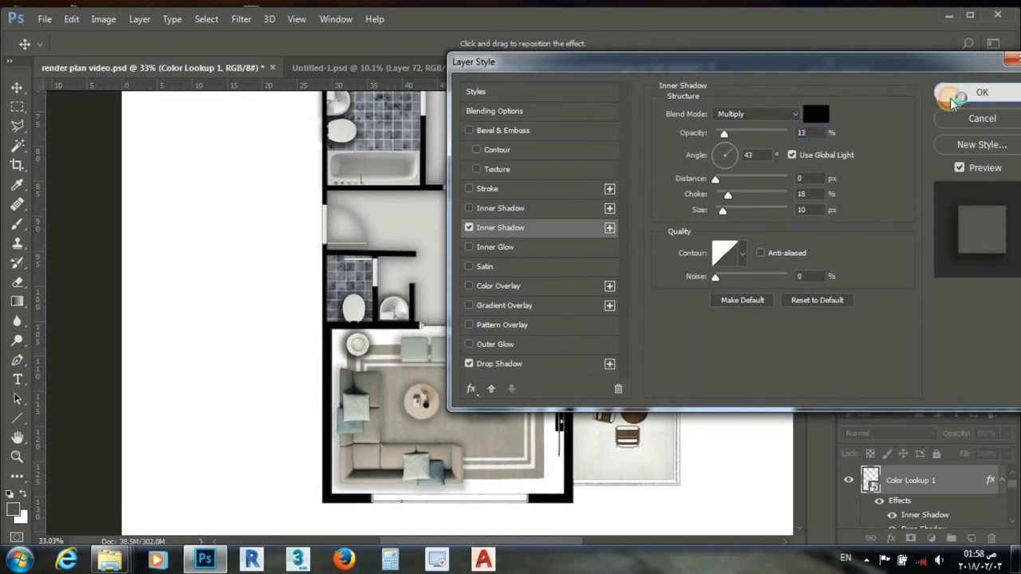
click(917, 91)
click(536, 363)
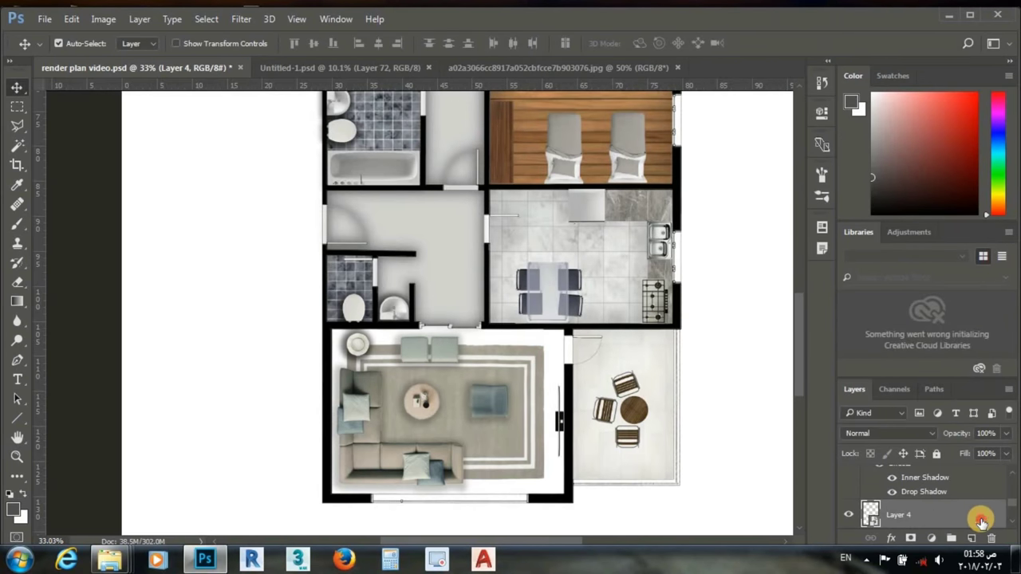
Step: Give Layer 4 a drop shadow with 2 px distance, 18% spread, 35% opacity and 21° angle
double_click(979, 523)
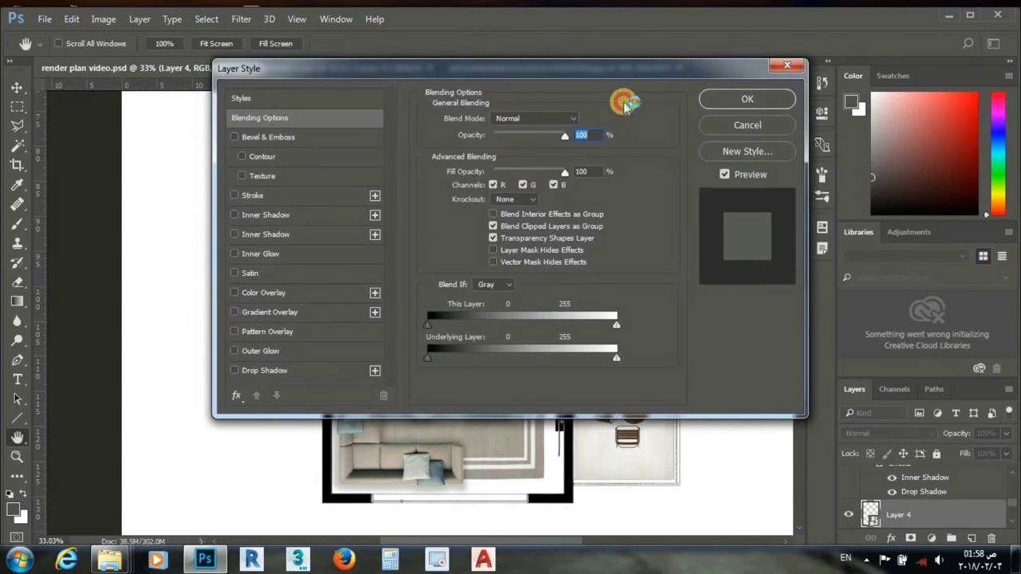
drag(507, 16, 861, 20)
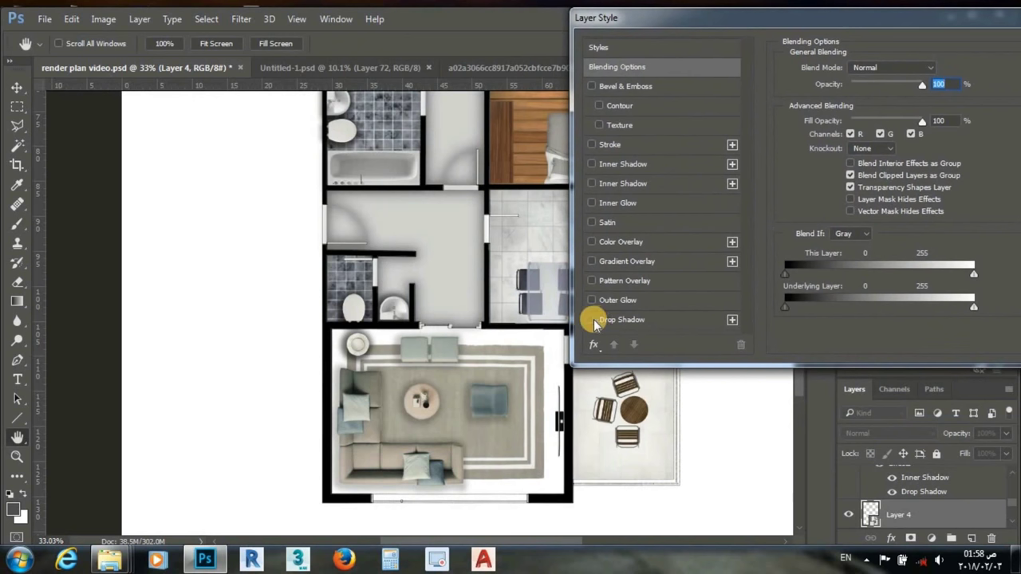
click(597, 320)
click(613, 319)
click(933, 136)
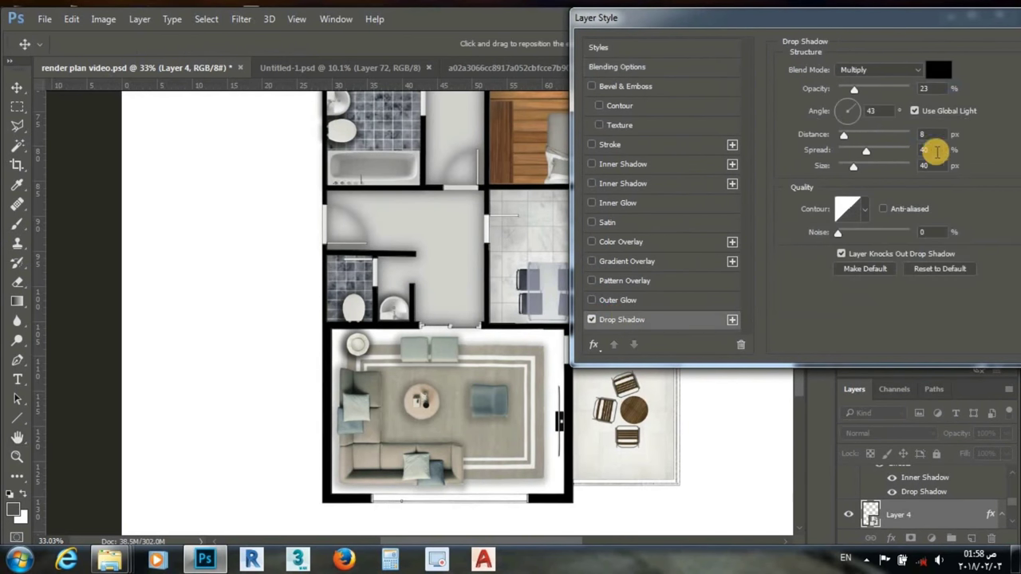
text(2)
drag(866, 151, 850, 150)
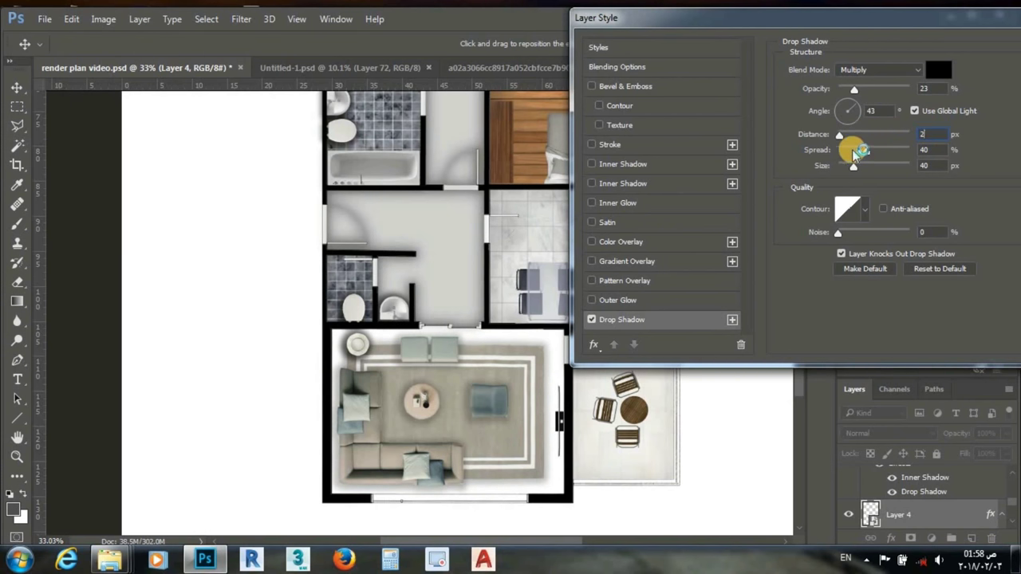
mouse_move(854, 89)
mouse_down()
mouse_move(881, 89)
mouse_move(868, 91)
mouse_up()
drag(853, 110, 868, 115)
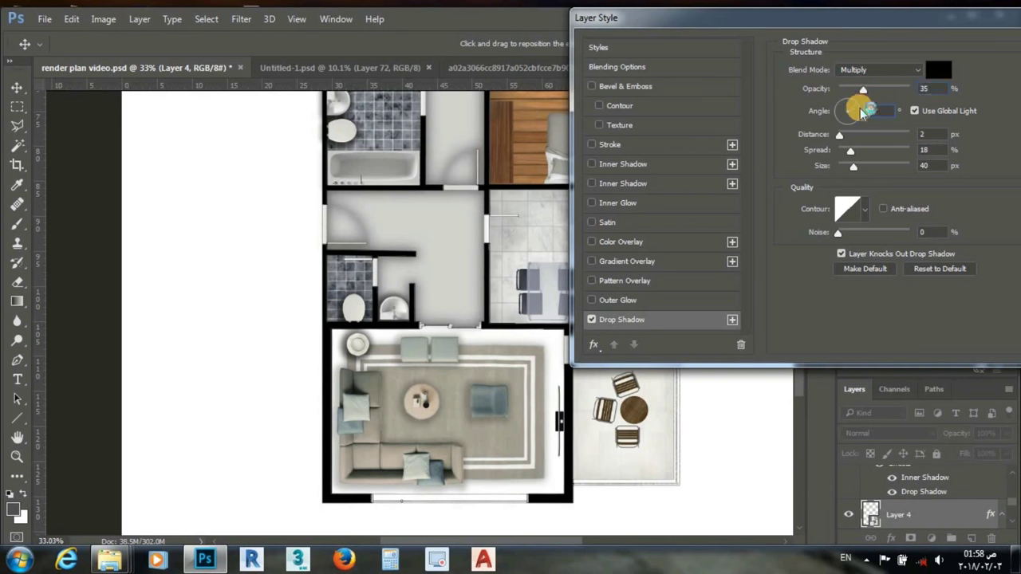
drag(868, 116, 869, 110)
Step: Add an inner shadow and inner glow to the Layer 4 rug and apply the styles
drag(867, 18, 831, 34)
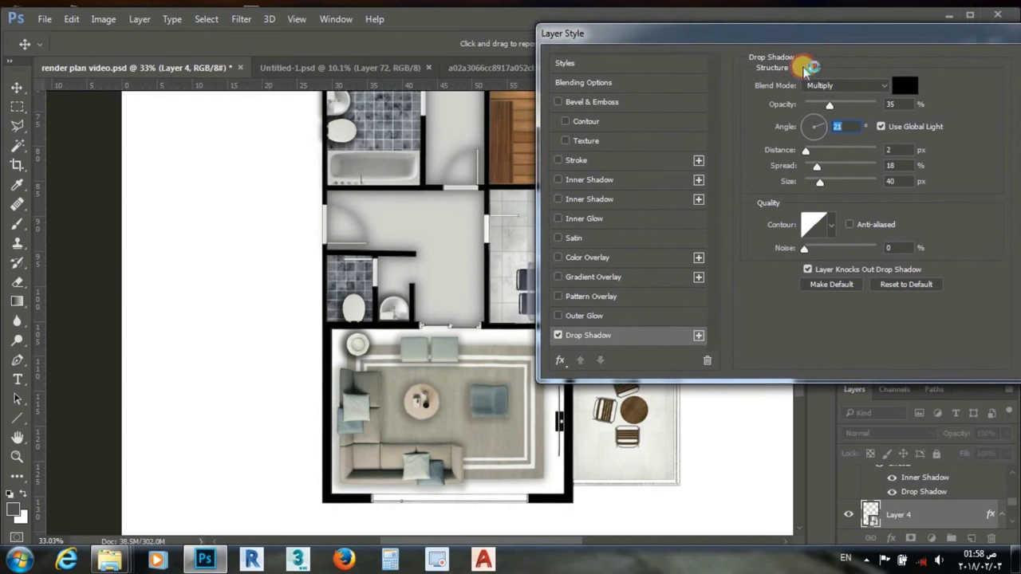
click(630, 200)
mouse_move(827, 101)
mouse_down()
mouse_move(832, 110)
mouse_move(813, 112)
mouse_move(820, 102)
mouse_up()
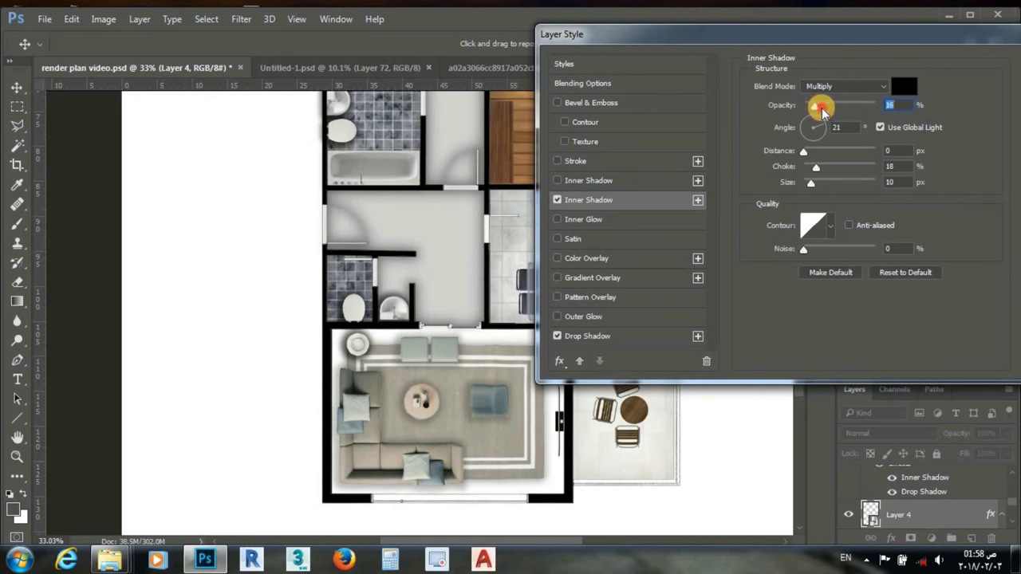
click(628, 220)
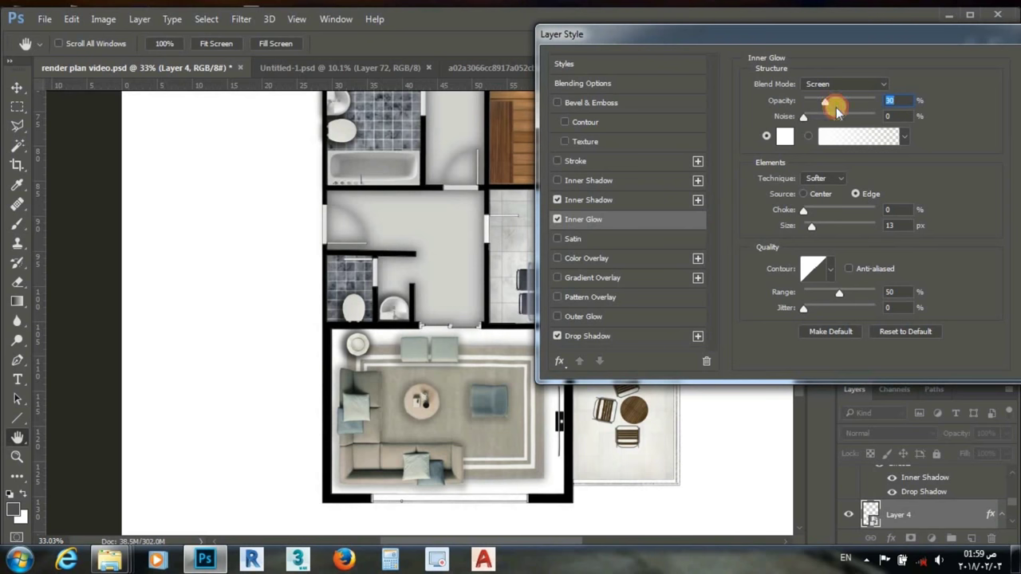
drag(854, 33, 733, 33)
click(917, 69)
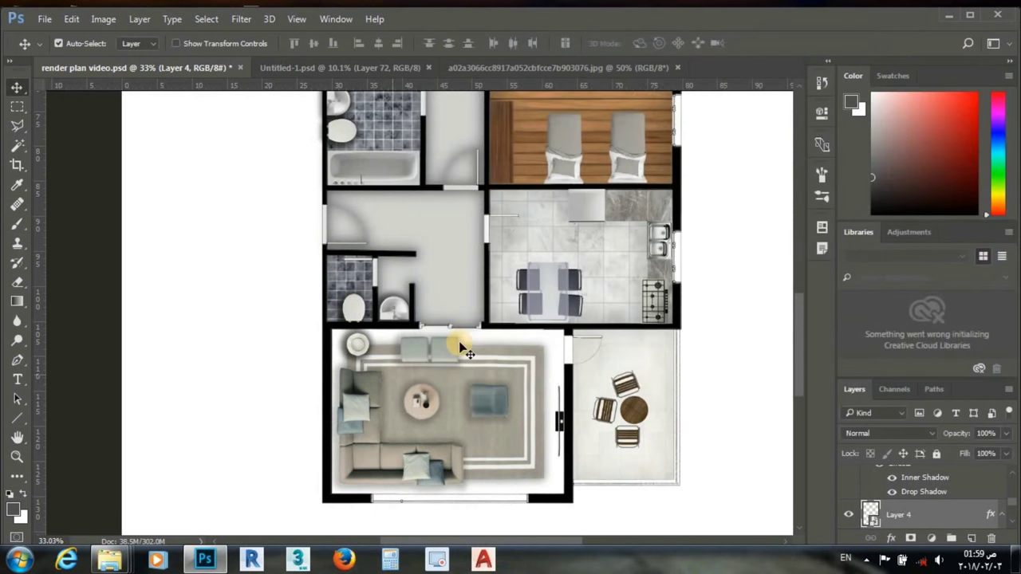
Step: Scroll the Layers panel and select the round patio table set's layer
scroll(494, 311, down, 3)
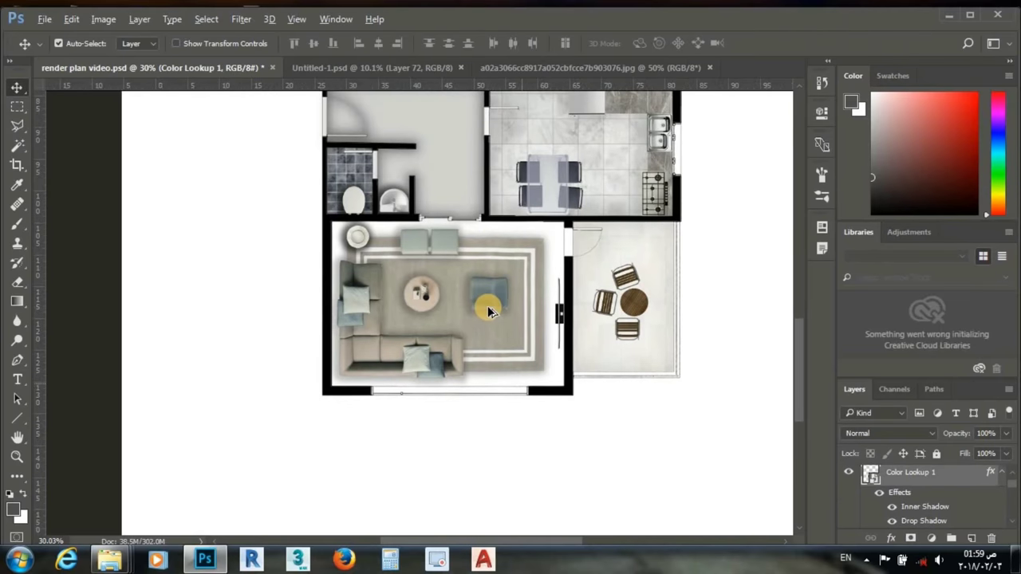
scroll(487, 305, down, 1)
scroll(487, 306, down, 1)
scroll(487, 305, down, 1)
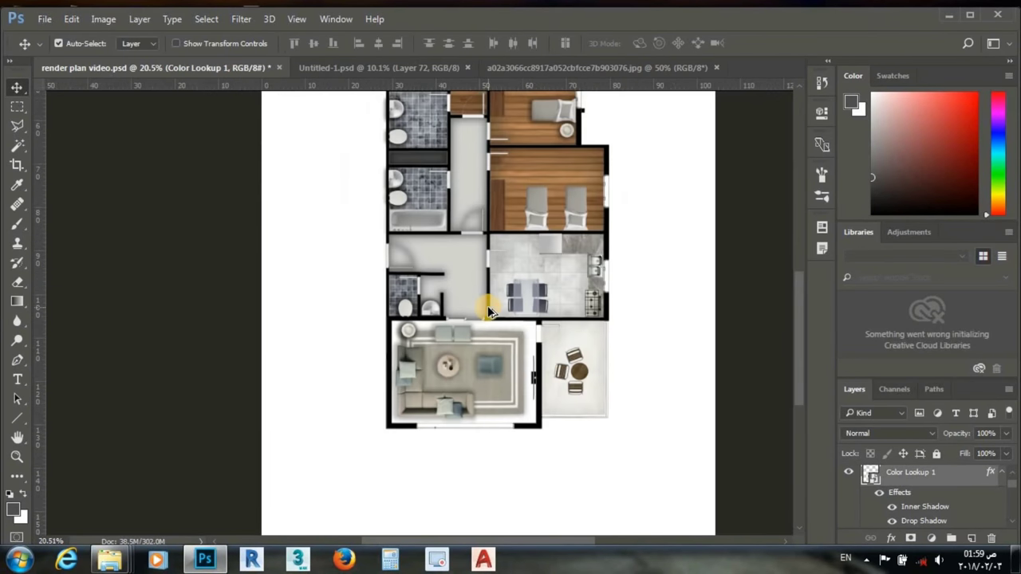
scroll(488, 306, down, 1)
scroll(488, 306, down, 1)
scroll(485, 311, down, 1)
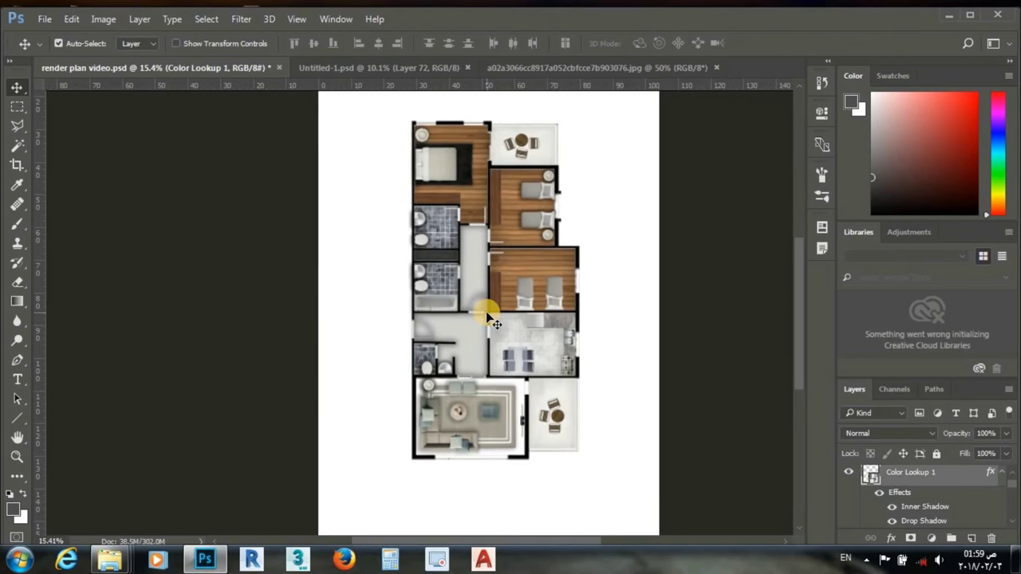
scroll(488, 445, down, 1)
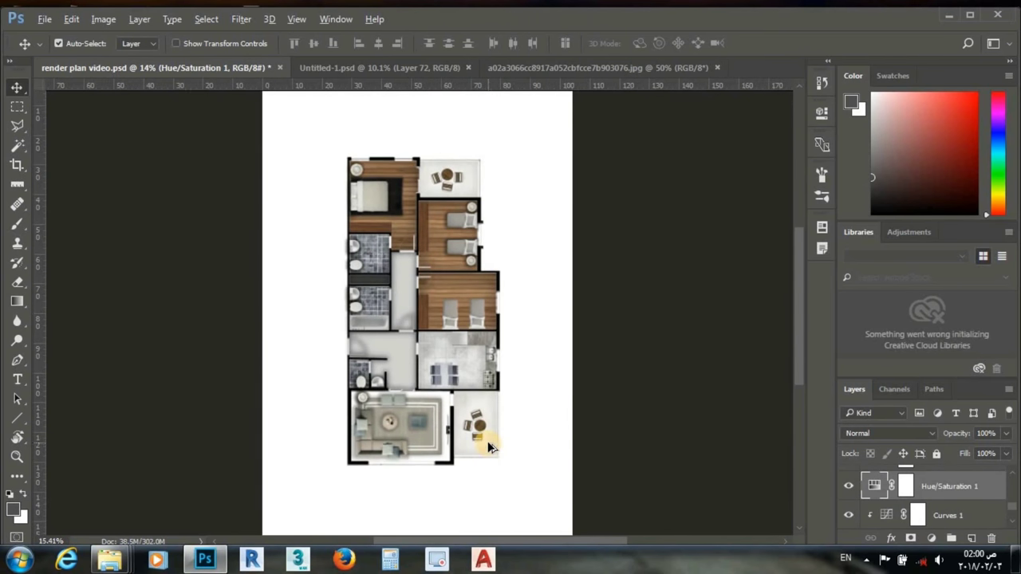
scroll(489, 447, up, 1)
scroll(463, 443, up, 1)
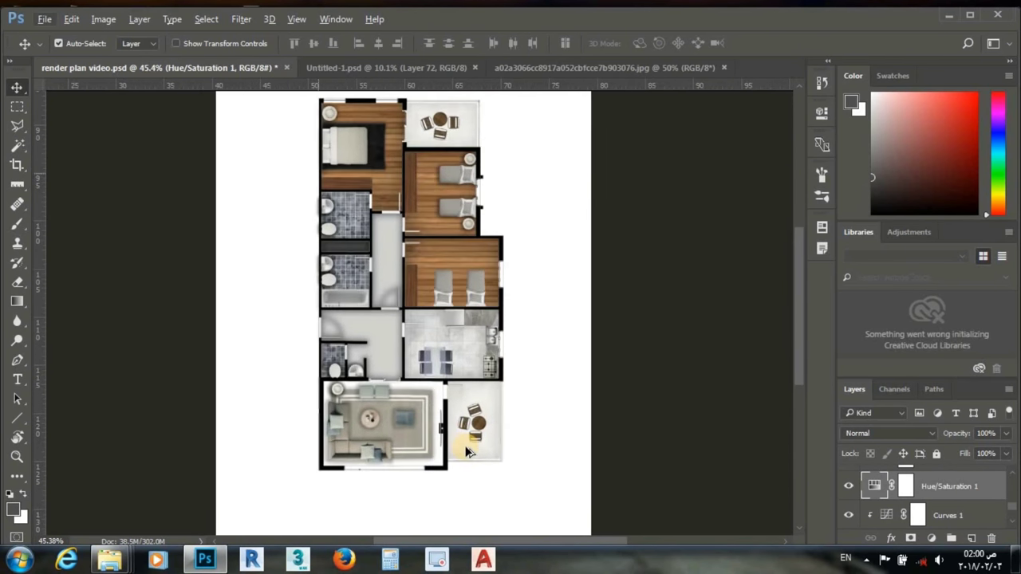
scroll(467, 449, up, 1)
scroll(483, 440, up, 1)
scroll(483, 439, down, 1)
click(599, 355)
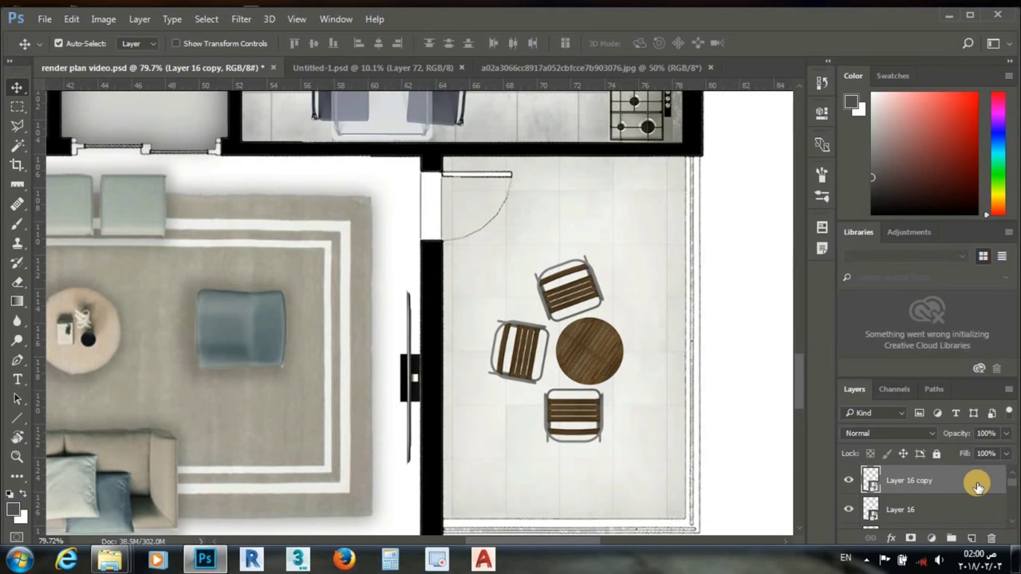
Step: Give the table set a drop shadow with its spread tightened to 10%
double_click(977, 488)
click(526, 342)
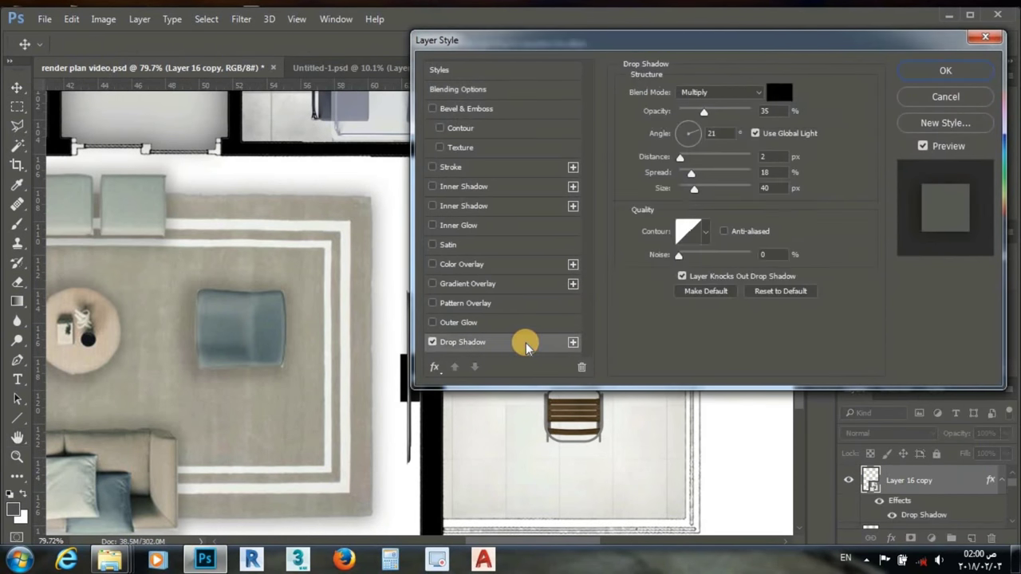
drag(635, 40, 847, 121)
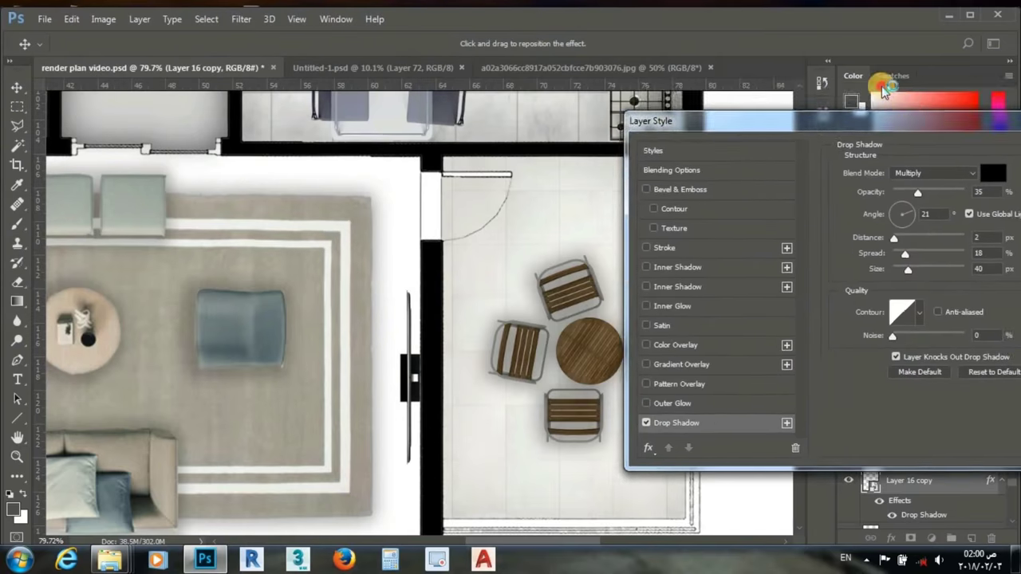
drag(884, 90, 852, 71)
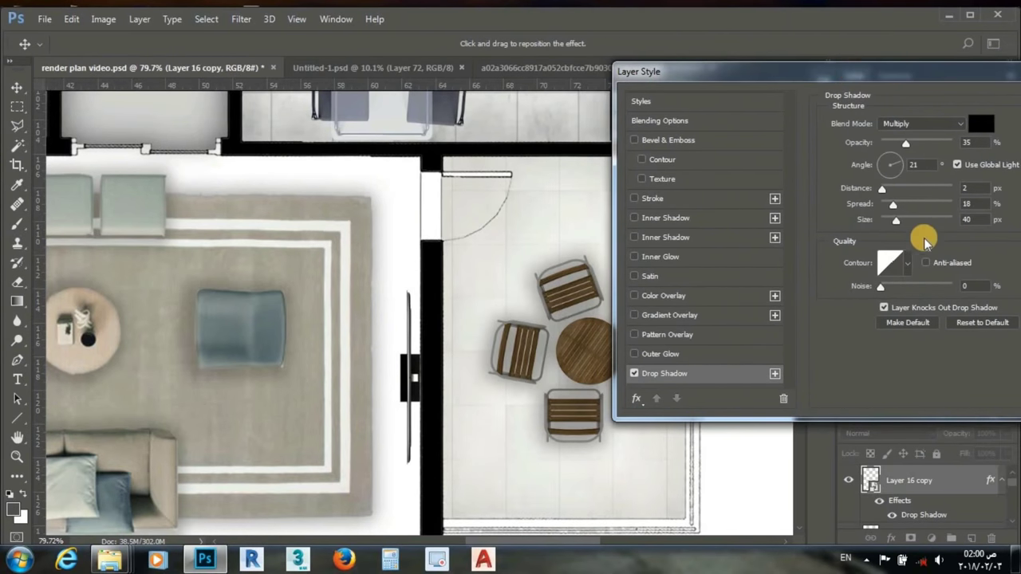
drag(893, 205, 883, 220)
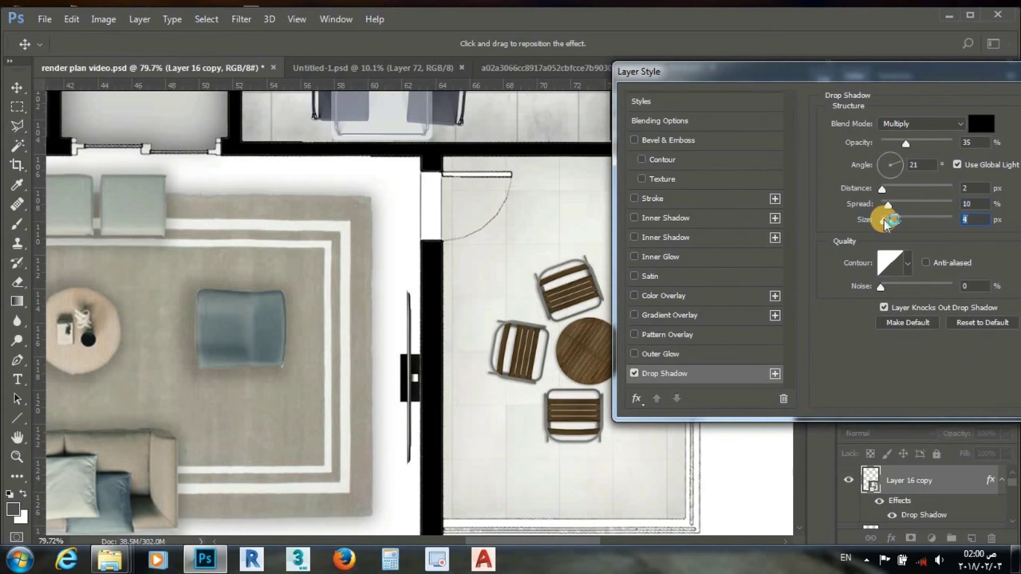
Step: Add an inner shadow with 7 px distance, 14% choke, 18 px size and 13% opacity, and confirm
click(667, 221)
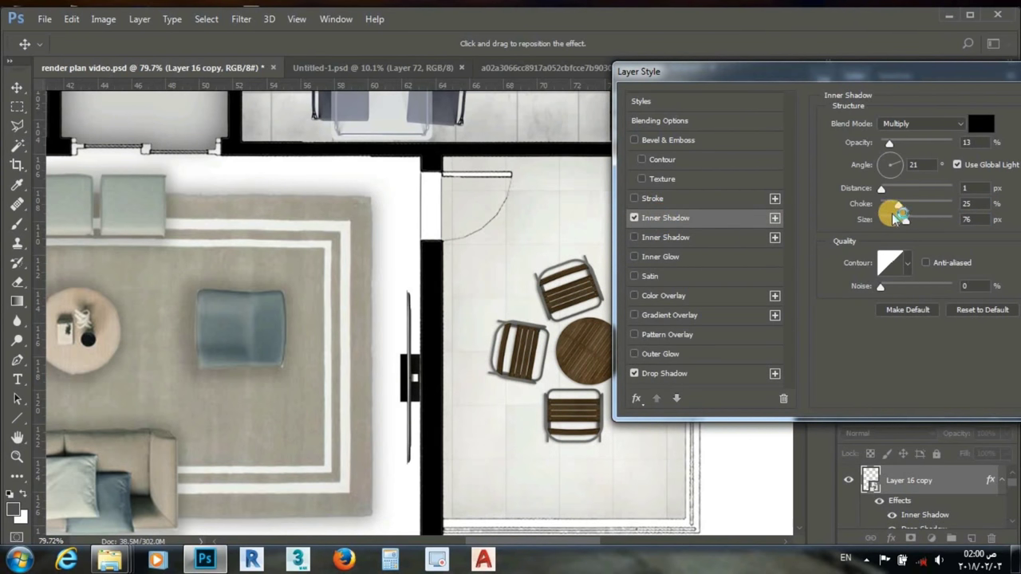
mouse_move(891, 205)
mouse_down()
mouse_move(890, 220)
mouse_move(888, 192)
mouse_up()
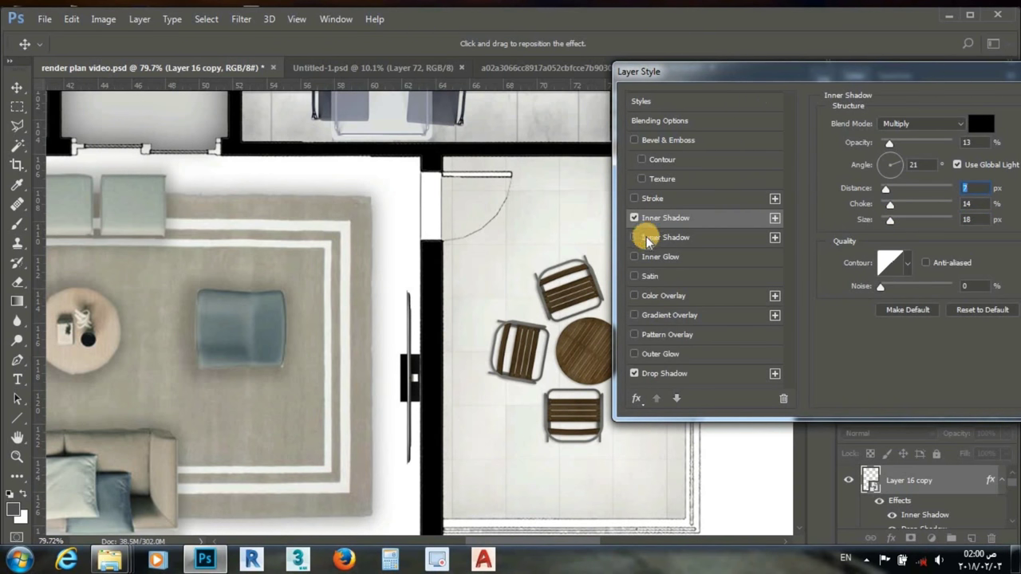
drag(809, 80, 555, 112)
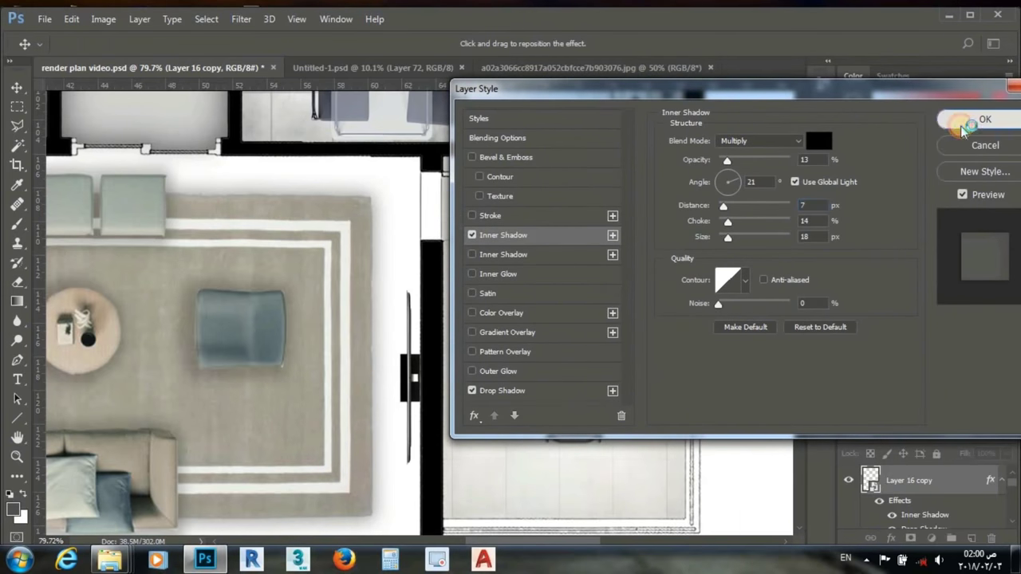
click(947, 121)
right_click(946, 481)
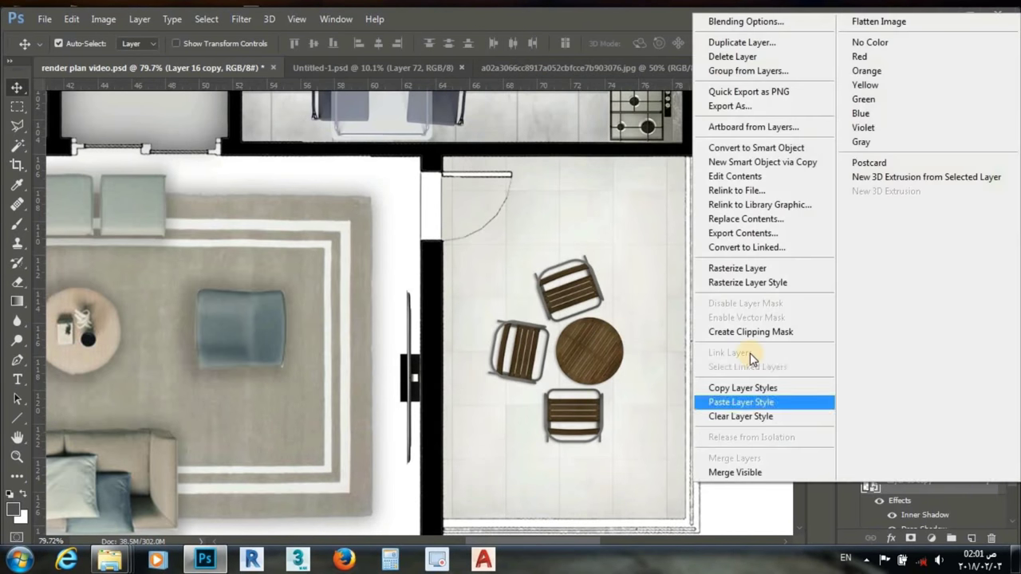
Step: Copy the dining set's layer styles and paste them onto Layer 16
click(738, 388)
scroll(406, 274, down, 5)
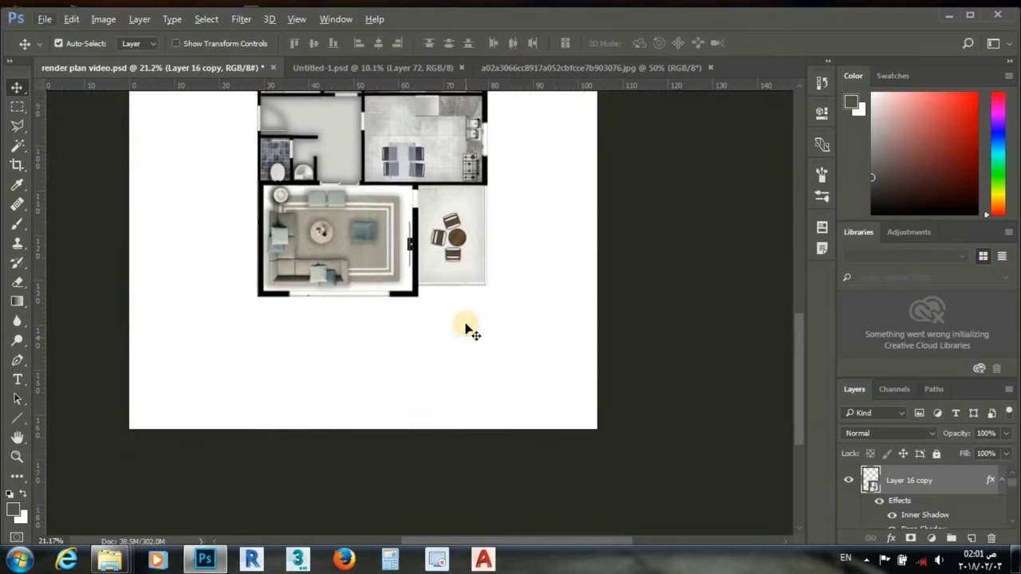
scroll(406, 167, up, 5)
right_click(901, 514)
click(741, 431)
Step: Paste the copied shadow styles onto Layer 6 copy 3
scroll(455, 296, up, 1)
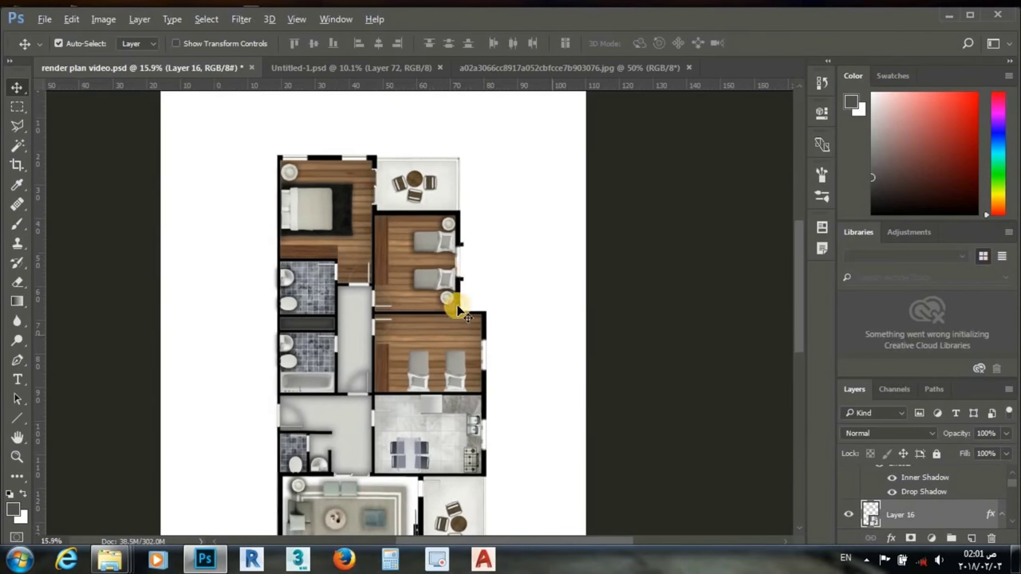
scroll(422, 335, up, 2)
click(465, 194)
right_click(909, 480)
click(511, 335)
right_click(909, 480)
click(779, 396)
Step: Paste the styles onto Layer 6 copy 2, then open Layer 18 copy 2's layer styles
click(438, 328)
right_click(909, 514)
click(767, 428)
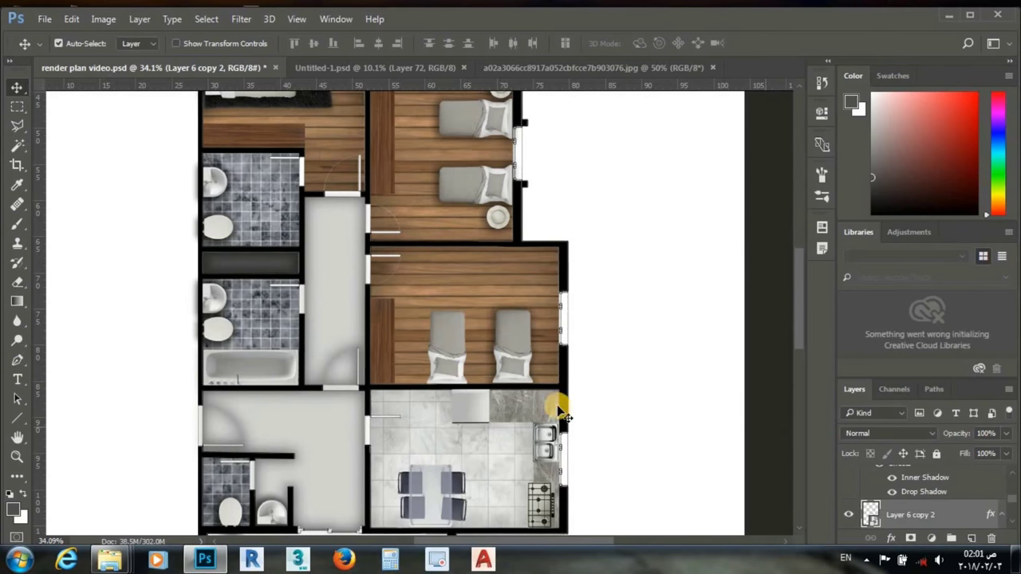
click(381, 344)
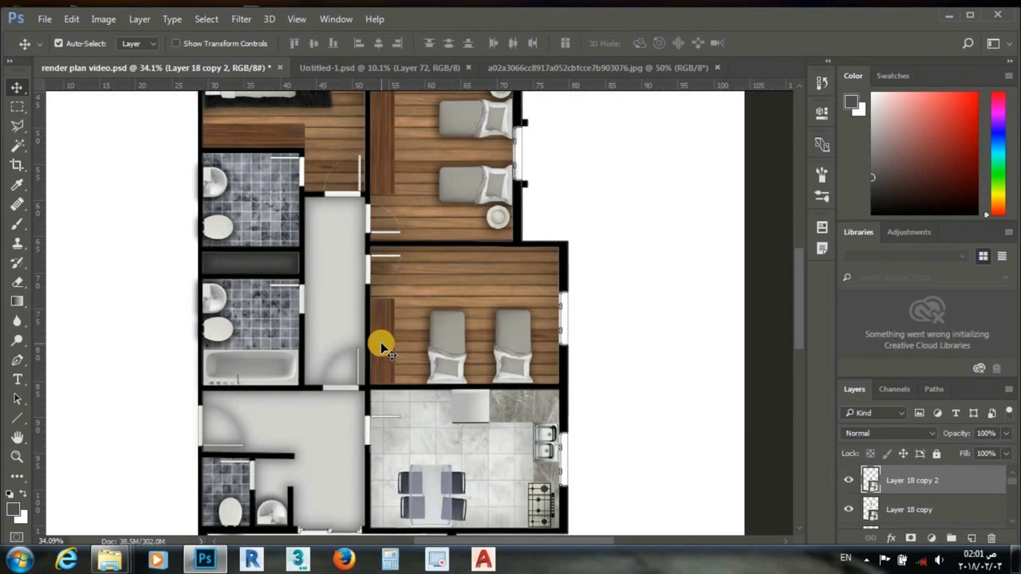
double_click(974, 490)
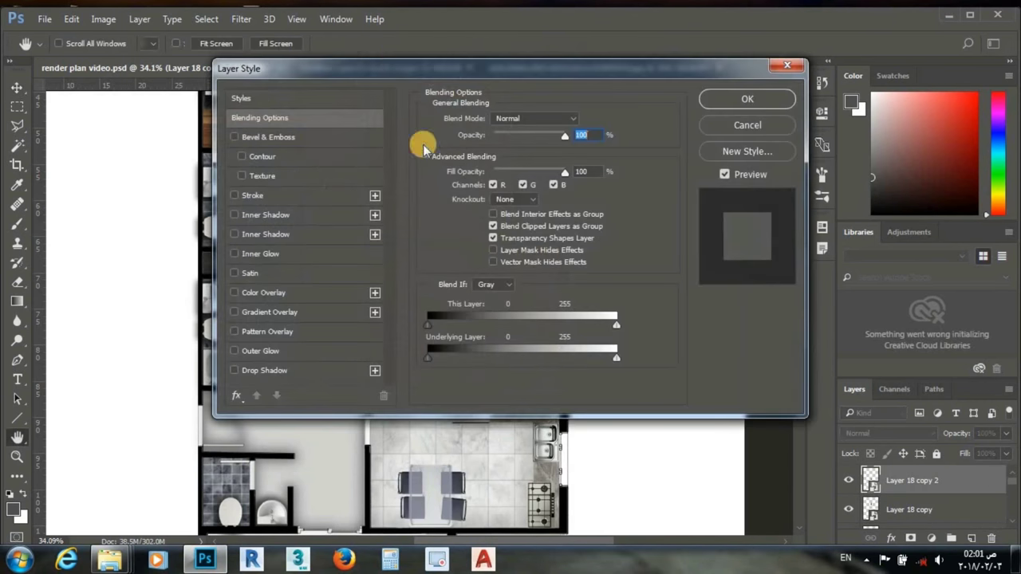
Step: Add a drop shadow with adjusted opacity and angle plus a lighter inner shadow to Layer 18 copy 2
drag(388, 68, 684, 58)
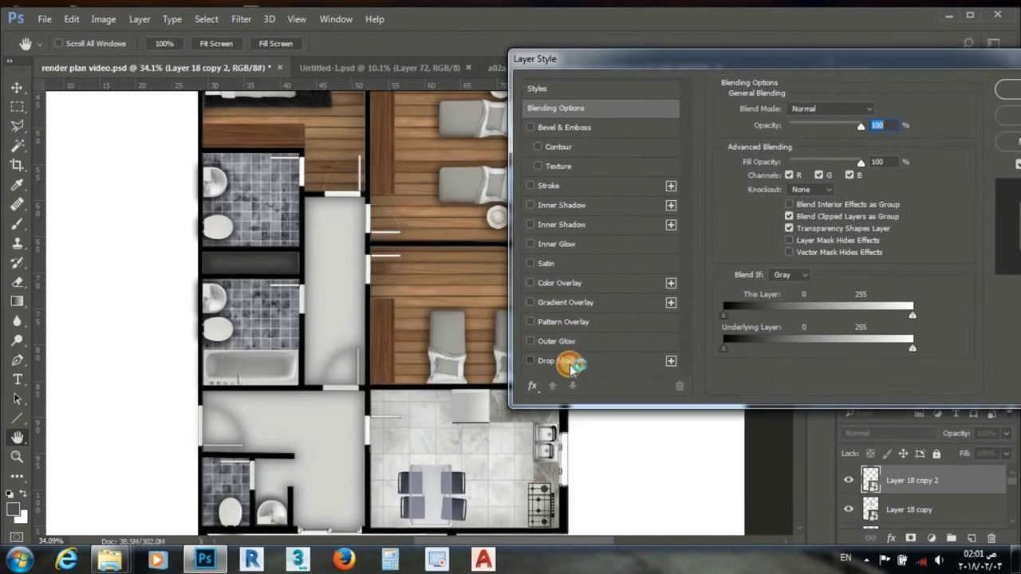
click(572, 363)
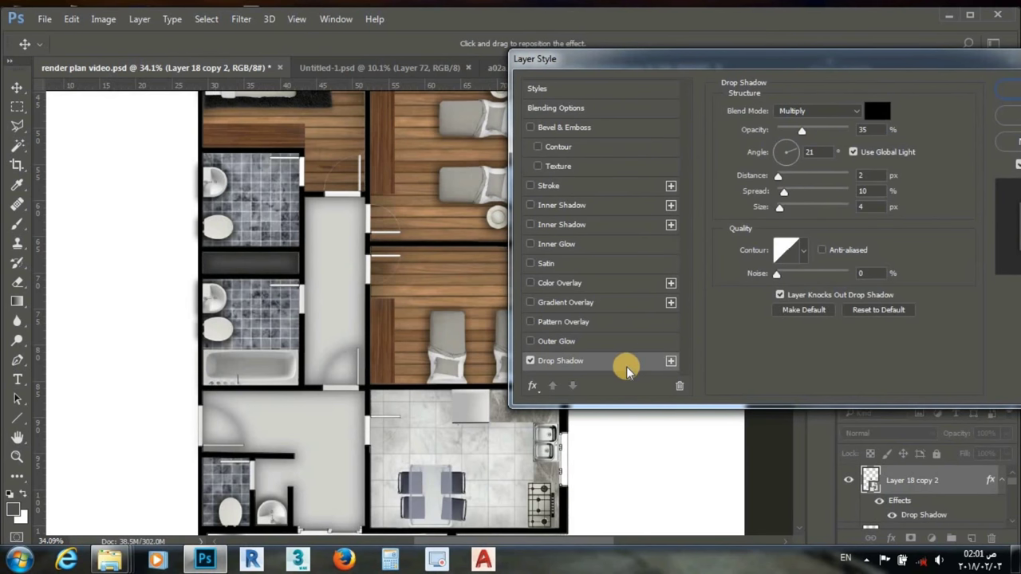
mouse_move(801, 130)
mouse_down()
mouse_move(828, 130)
mouse_move(793, 130)
mouse_up()
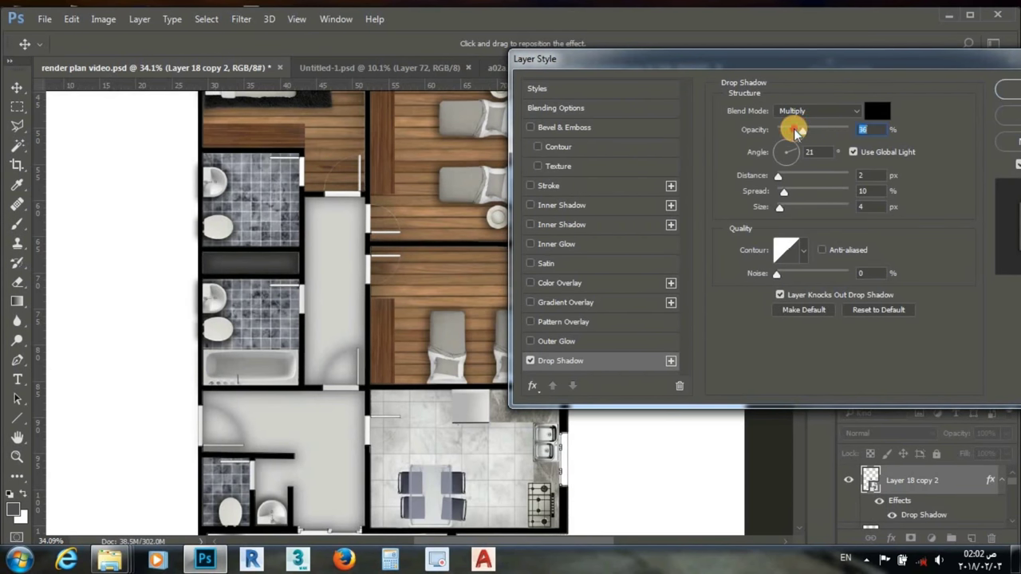
click(600, 377)
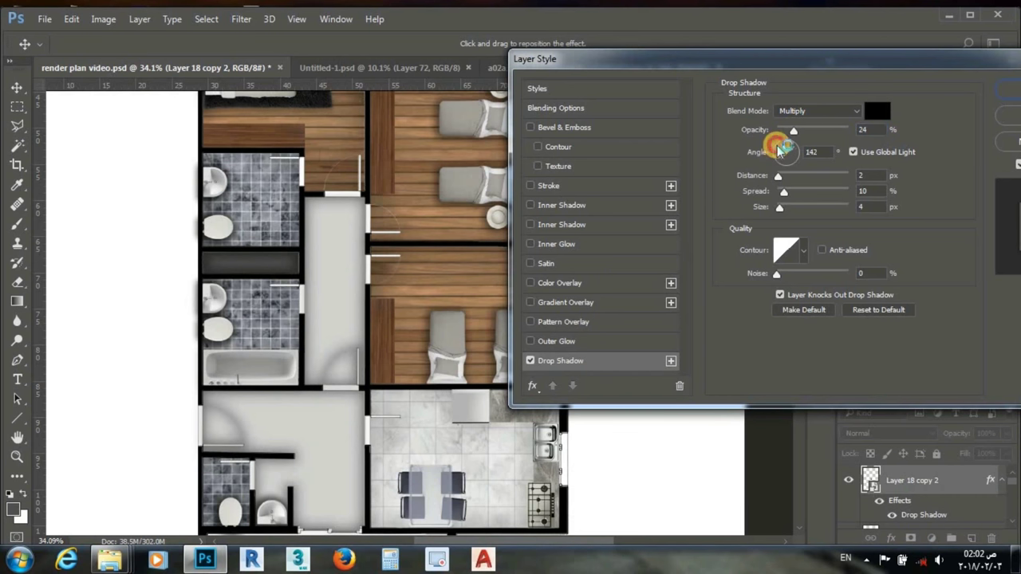
drag(780, 150, 797, 157)
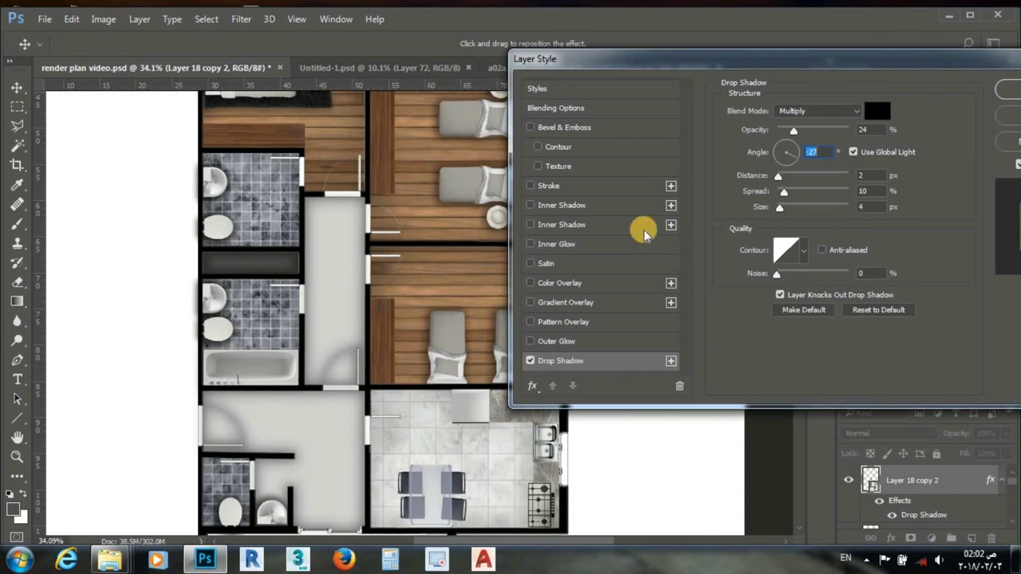
click(597, 205)
click(821, 131)
mouse_move(821, 131)
mouse_down()
mouse_move(790, 132)
mouse_move(795, 140)
mouse_up()
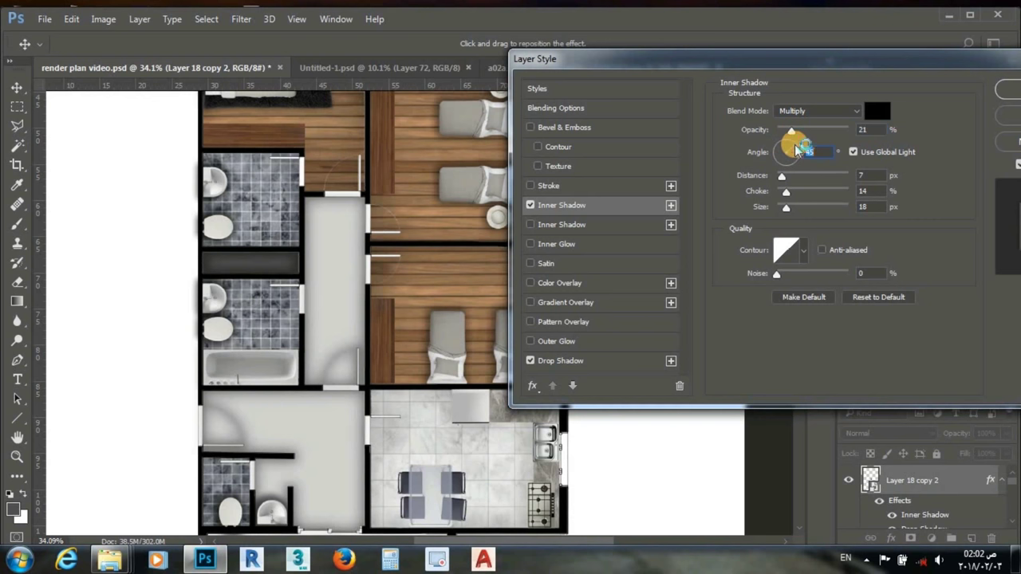
Step: Refine the drop shadow to 42% opacity, 27 px size and 45% spread, and confirm
click(598, 360)
drag(796, 207, 796, 193)
drag(794, 129, 807, 131)
click(787, 207)
drag(797, 193, 809, 193)
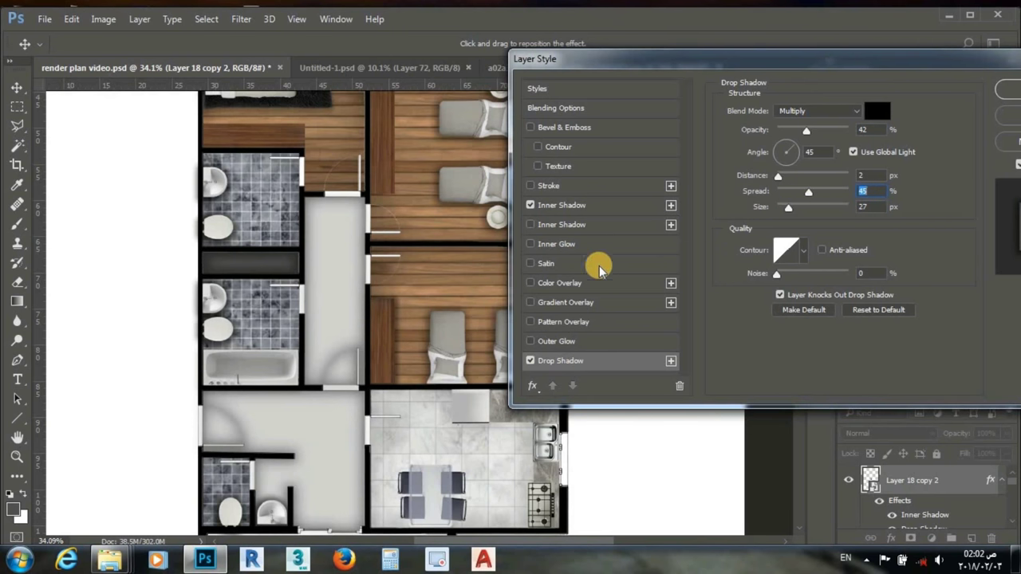
drag(941, 68, 829, 68)
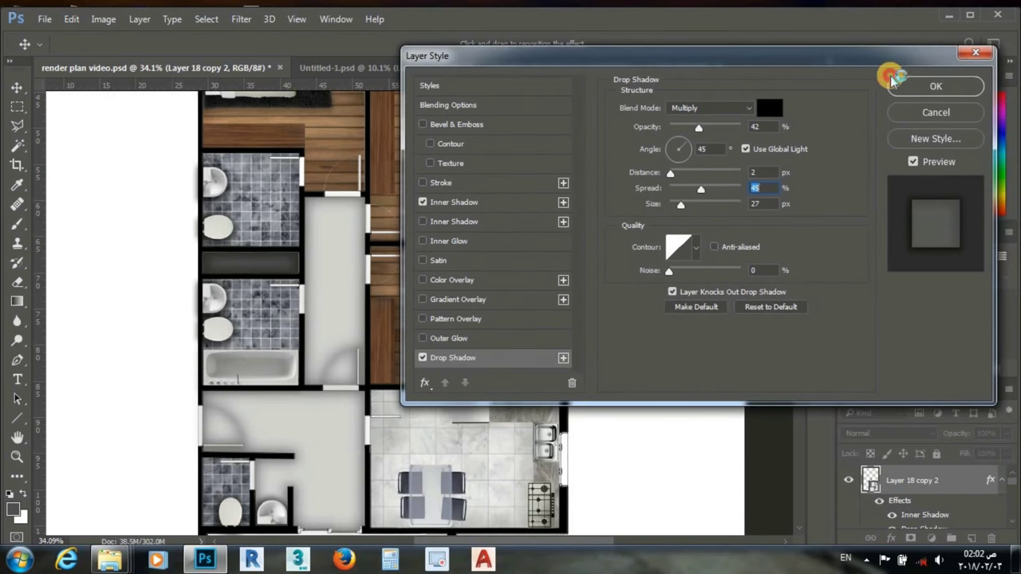
click(934, 84)
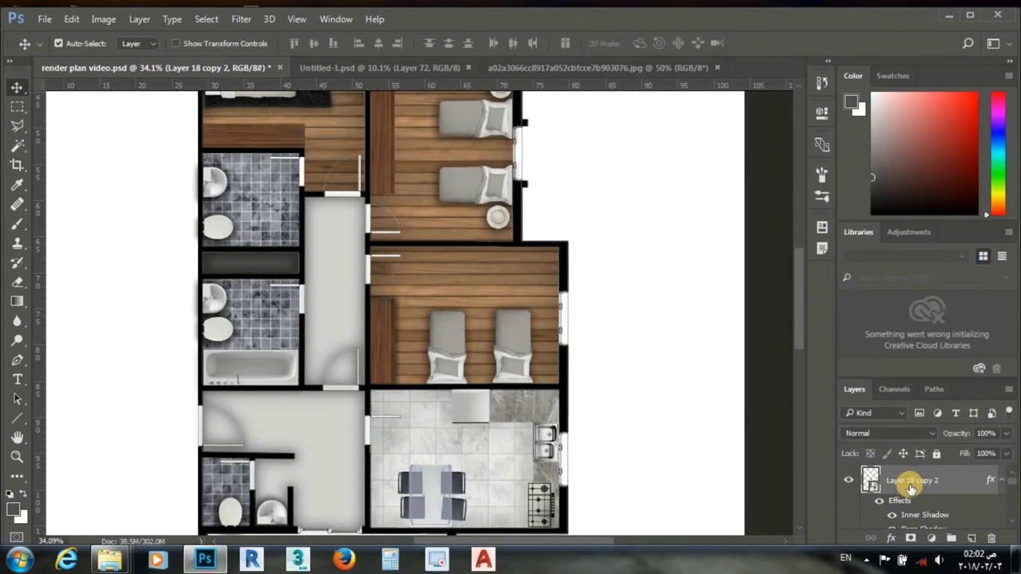
Step: Copy Layer 18 copy 2's layer styles and paste them onto Layer 18
right_click(948, 478)
click(422, 160)
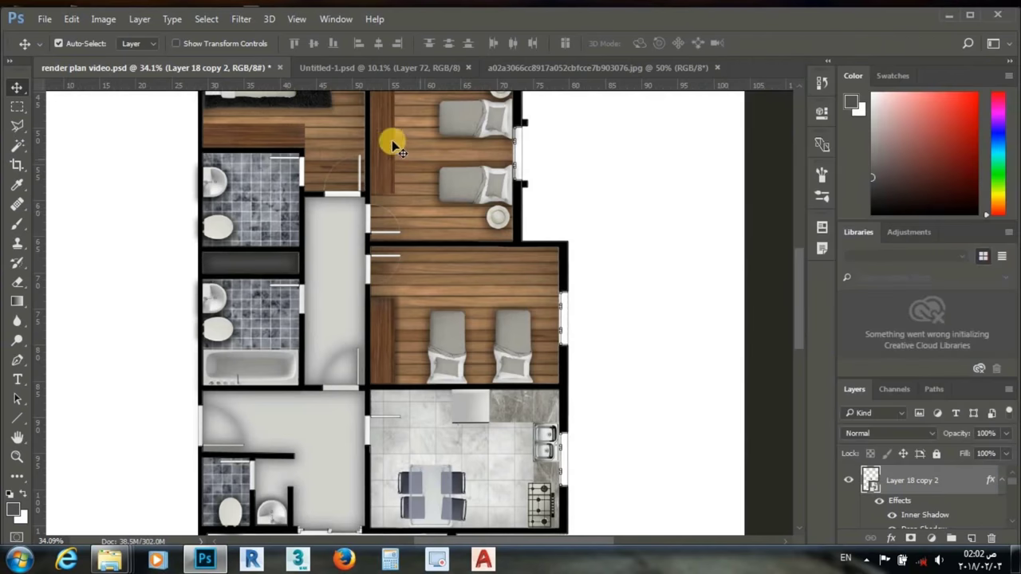
right_click(938, 478)
click(274, 142)
click(941, 517)
right_click(941, 517)
click(742, 435)
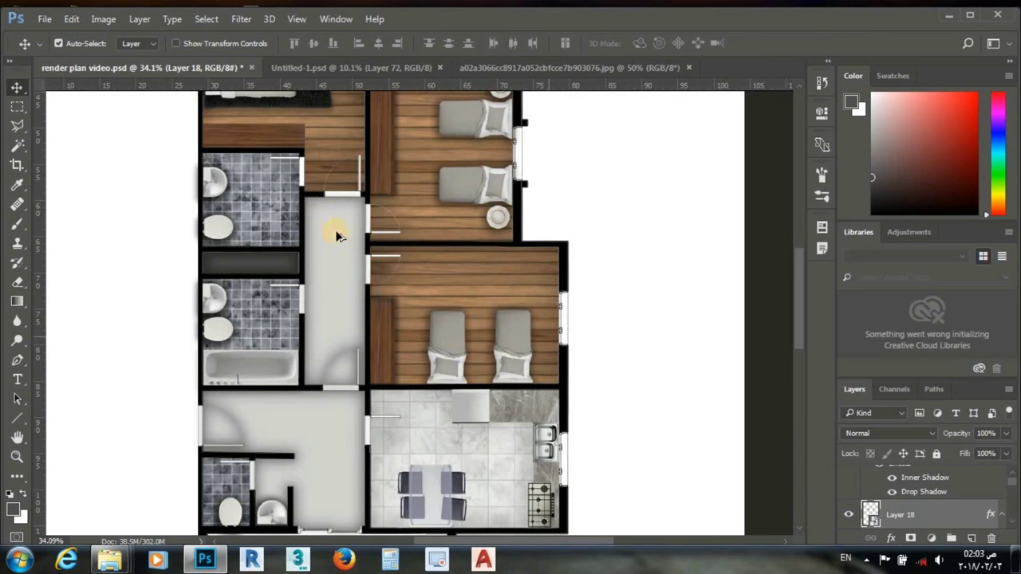
Step: Give Layer 11 copy a drop shadow with distance 10, tighter spread and larger size
scroll(342, 271, down, 5)
scroll(472, 392, up, 3)
scroll(472, 392, up, 3)
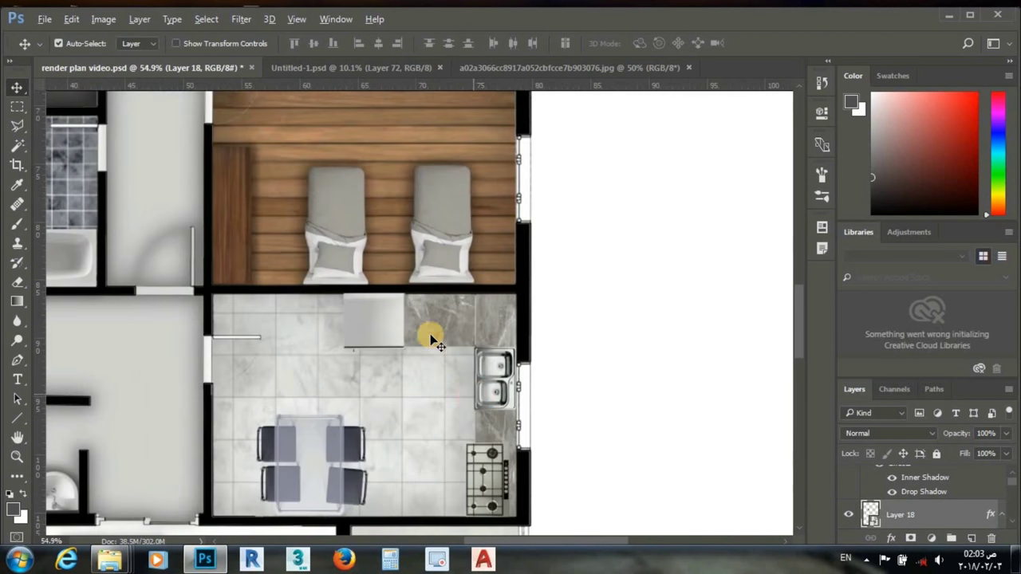
click(450, 322)
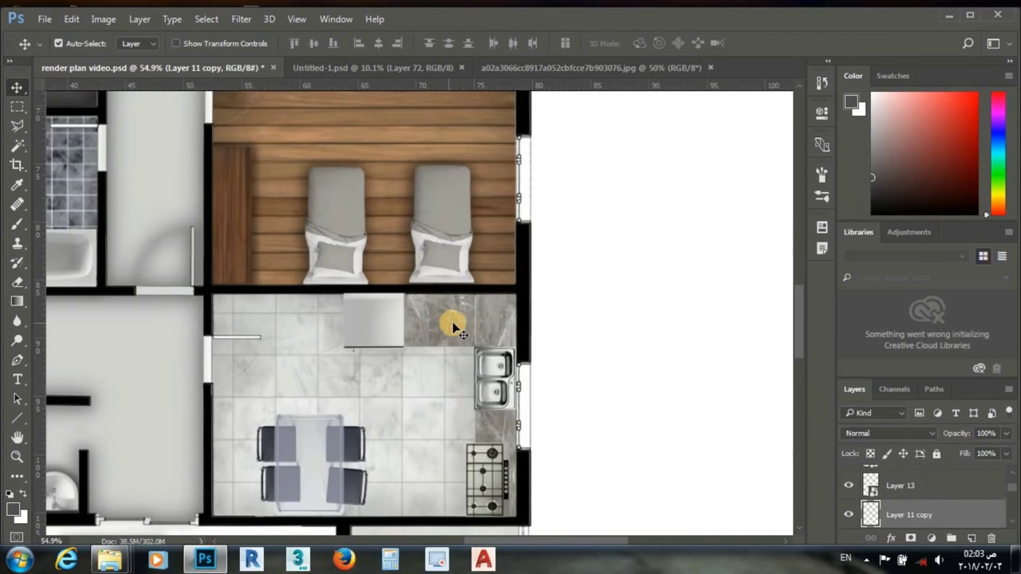
double_click(976, 526)
drag(524, 50, 631, 35)
click(566, 338)
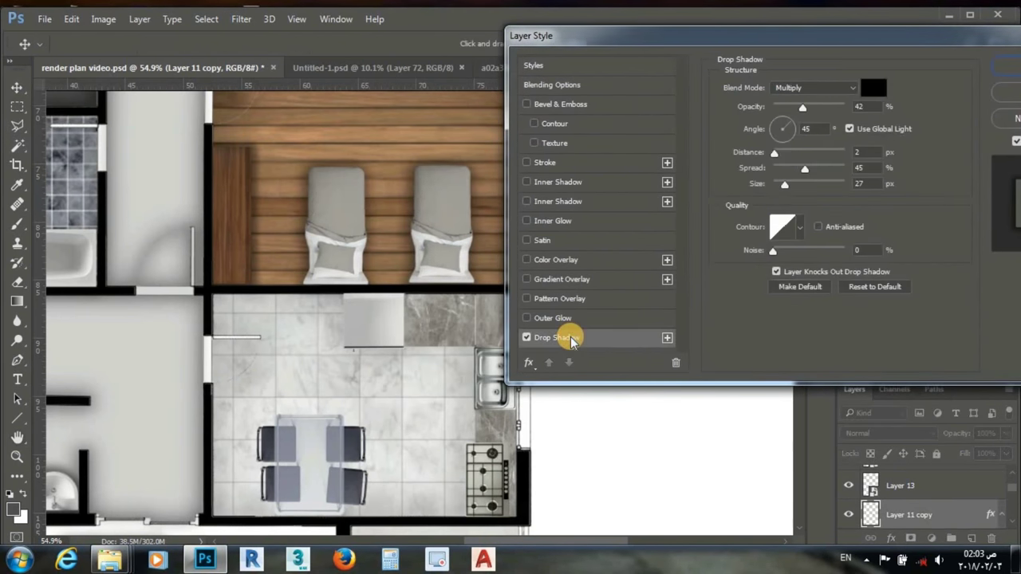
drag(797, 153, 787, 151)
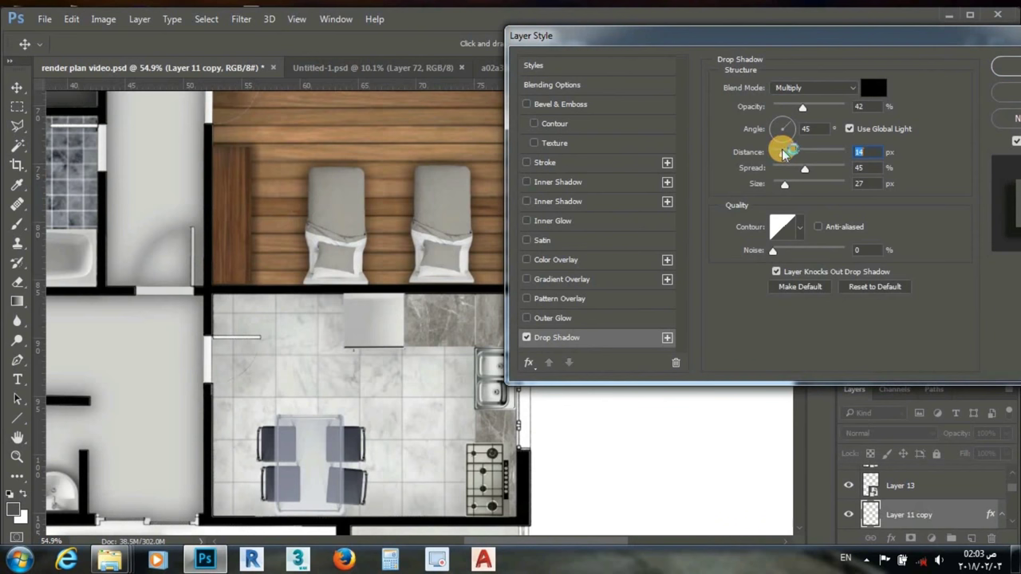
text(10)
drag(804, 169, 782, 187)
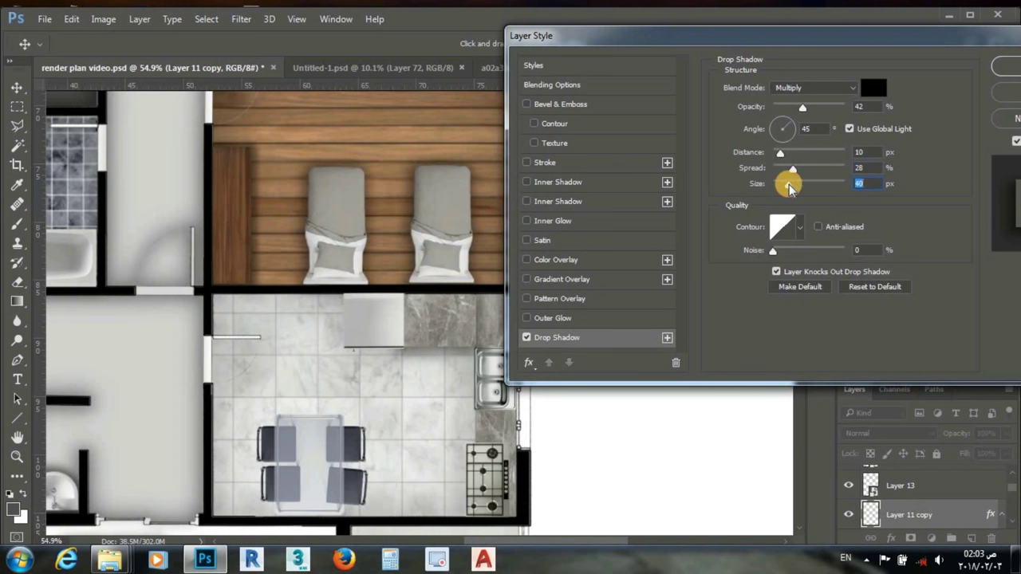
click(1007, 67)
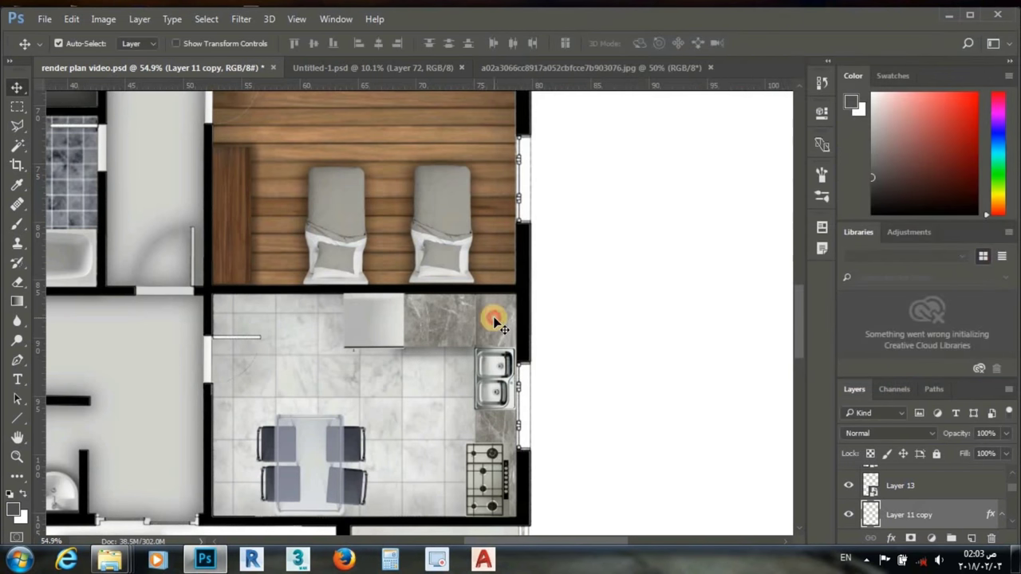
Step: Copy Layer 11 copy's layer styles and paste them onto Layer 11
right_click(909, 511)
click(770, 367)
click(900, 514)
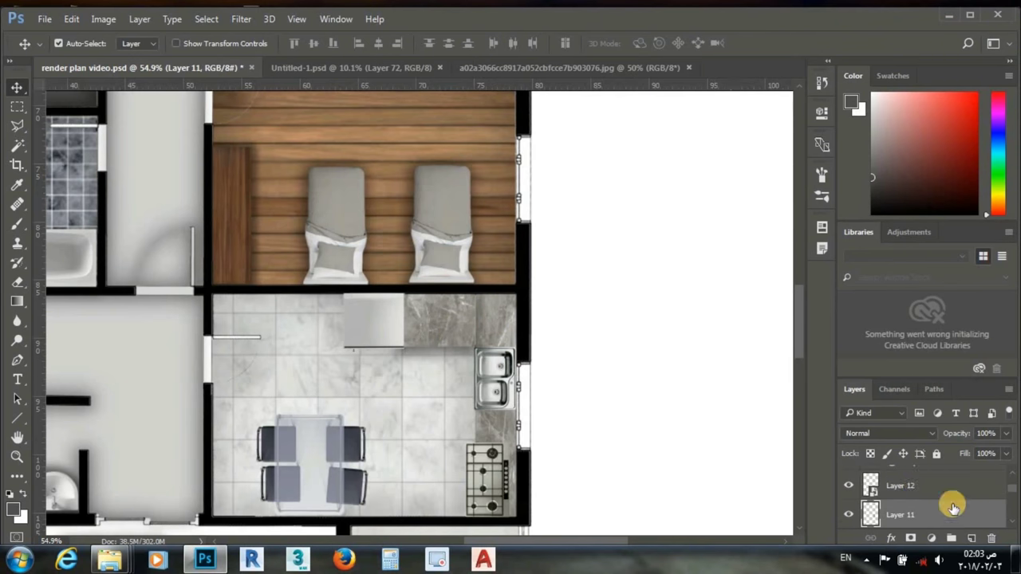
right_click(900, 515)
click(758, 387)
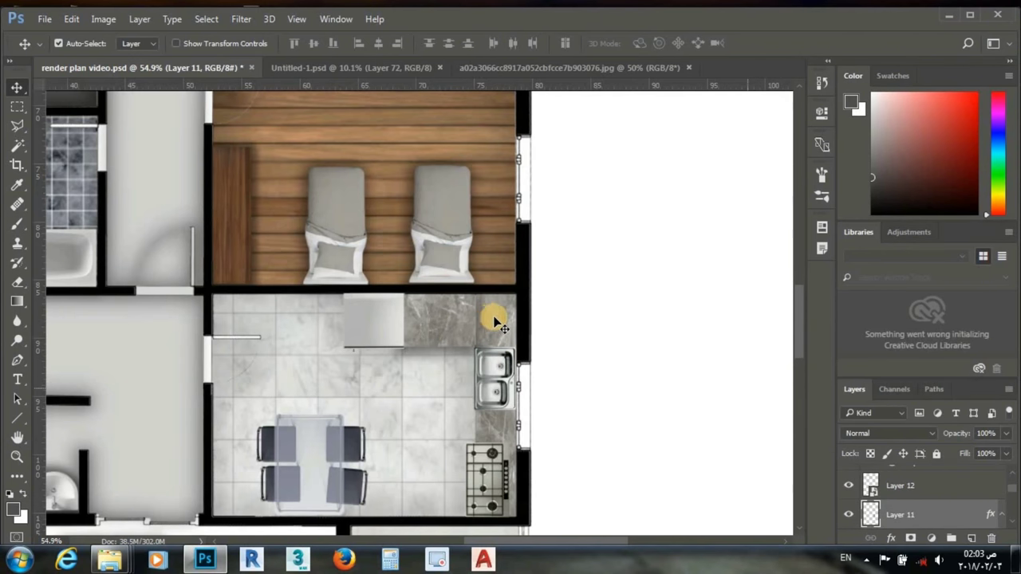
Step: Add a drop shadow to Layer 12, shrinking its size from 38 to 8 px
click(761, 504)
double_click(966, 484)
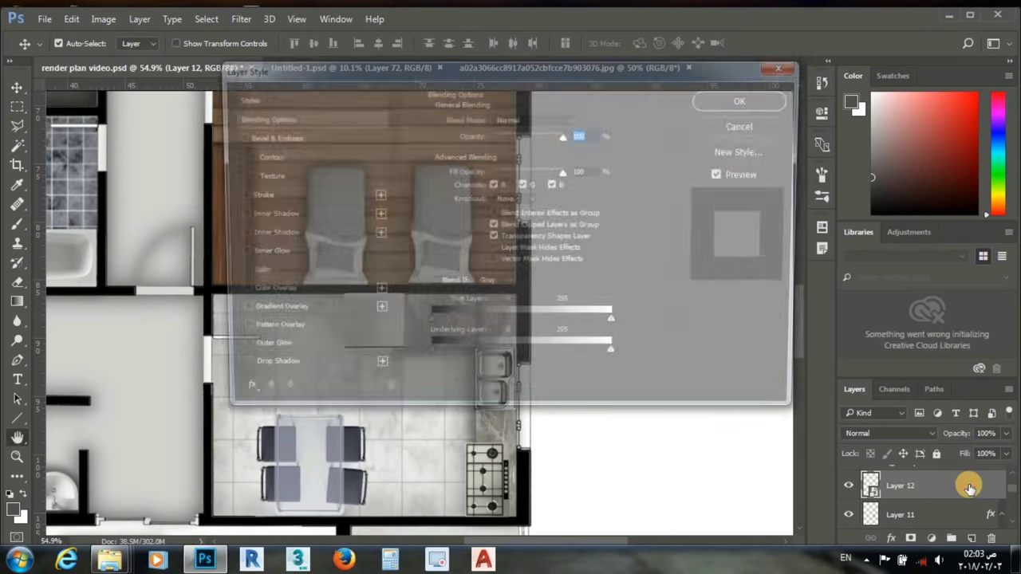
drag(428, 78, 592, 61)
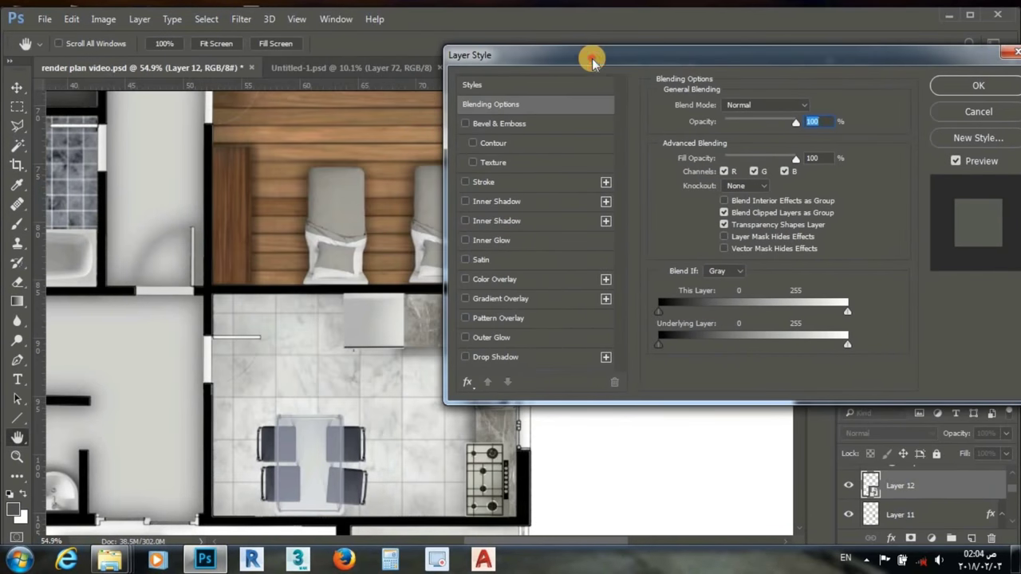
click(494, 358)
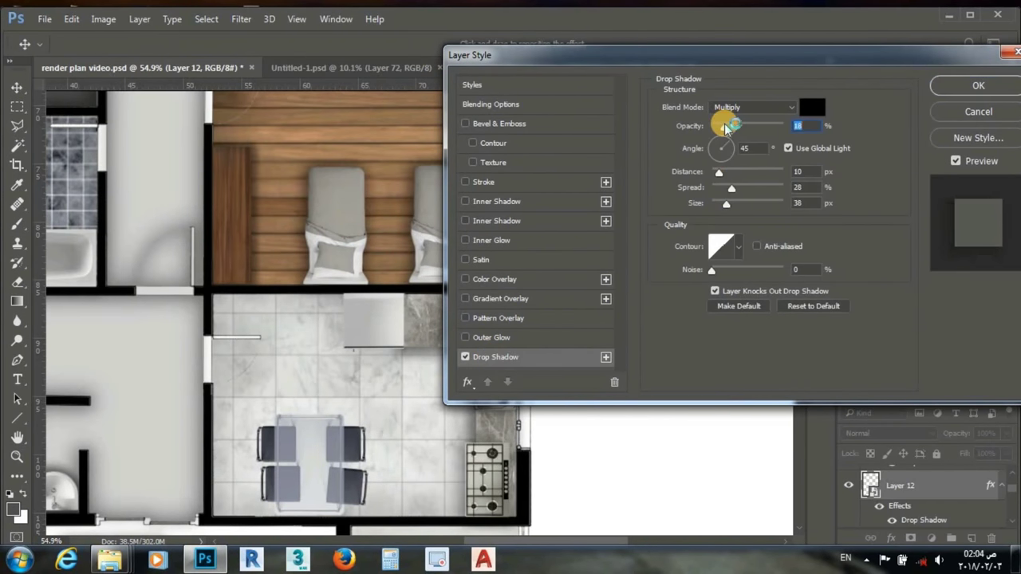
drag(725, 204, 717, 204)
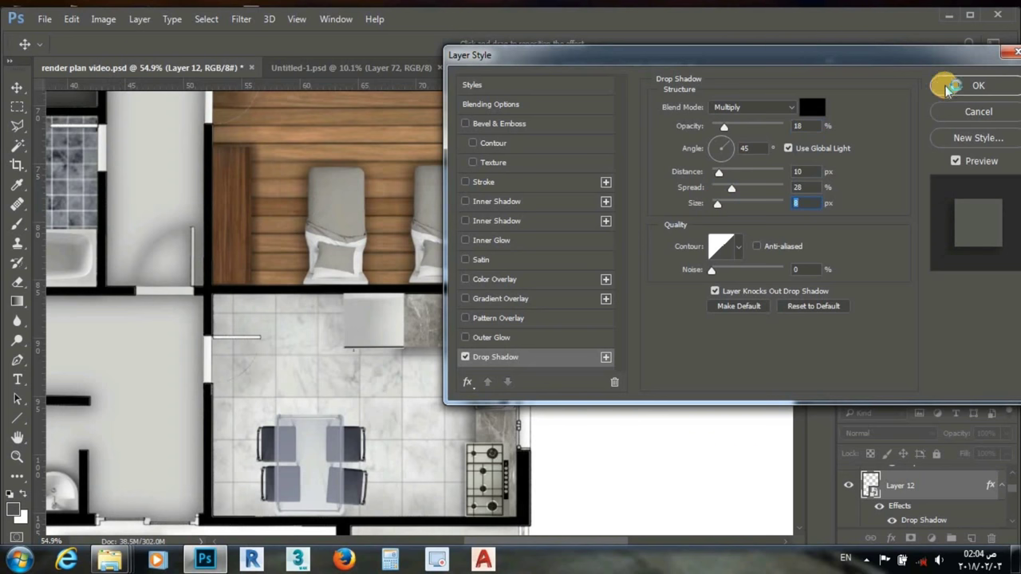
click(944, 86)
Step: Make Layer 14 active and bring up its Layer Style settings
right_click(946, 488)
click(489, 366)
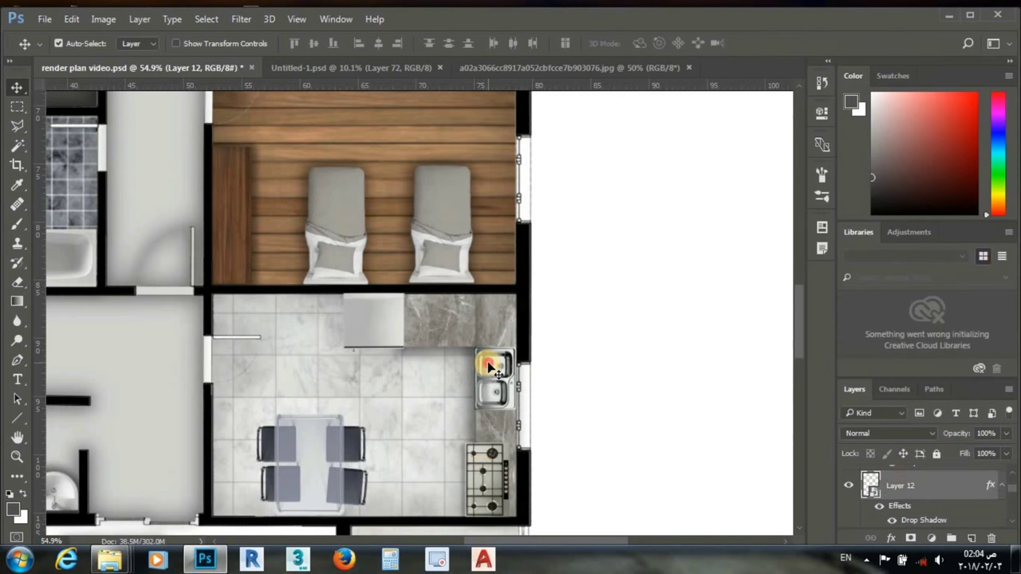
right_click(983, 485)
double_click(982, 485)
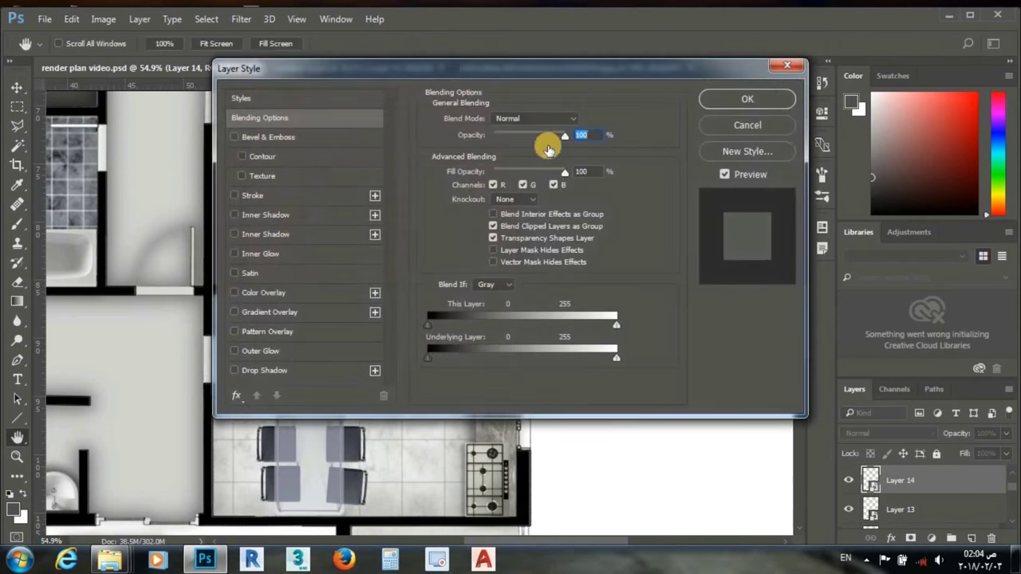
Step: Add a Bevel & Emboss to Layer 14 with 1% depth and 30% highlight opacity
drag(462, 64, 776, 63)
click(590, 133)
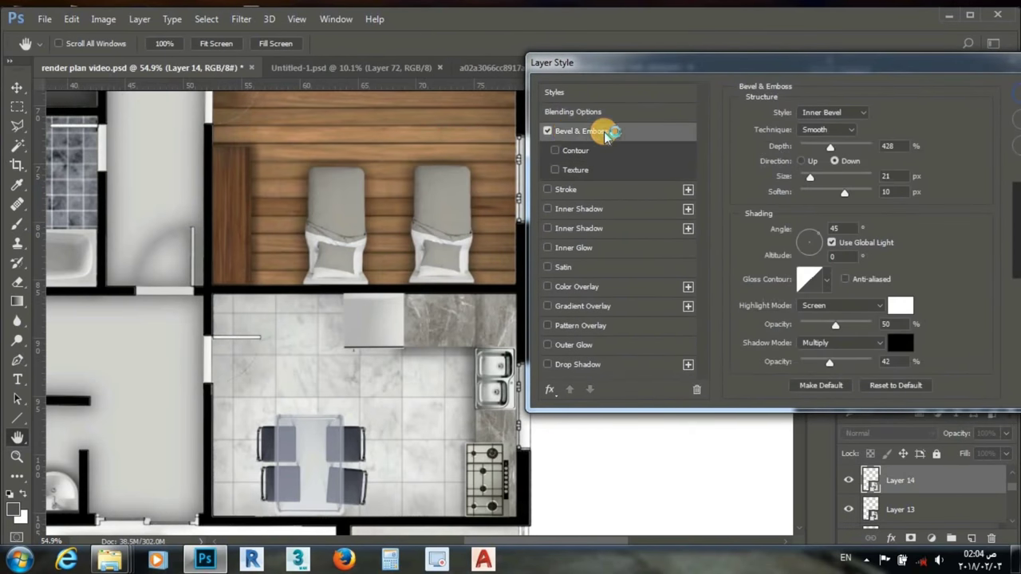
click(822, 148)
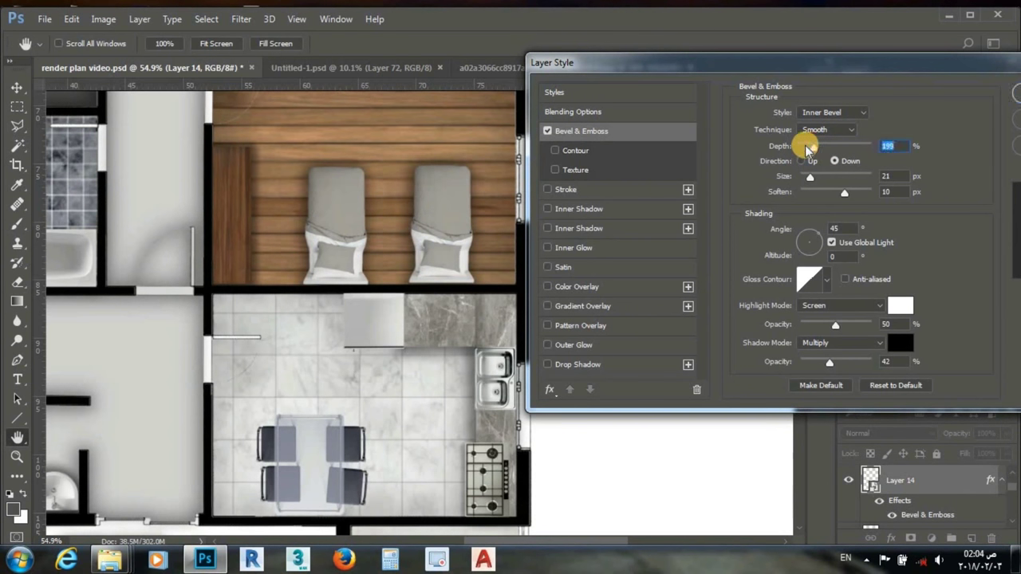
drag(804, 150, 802, 178)
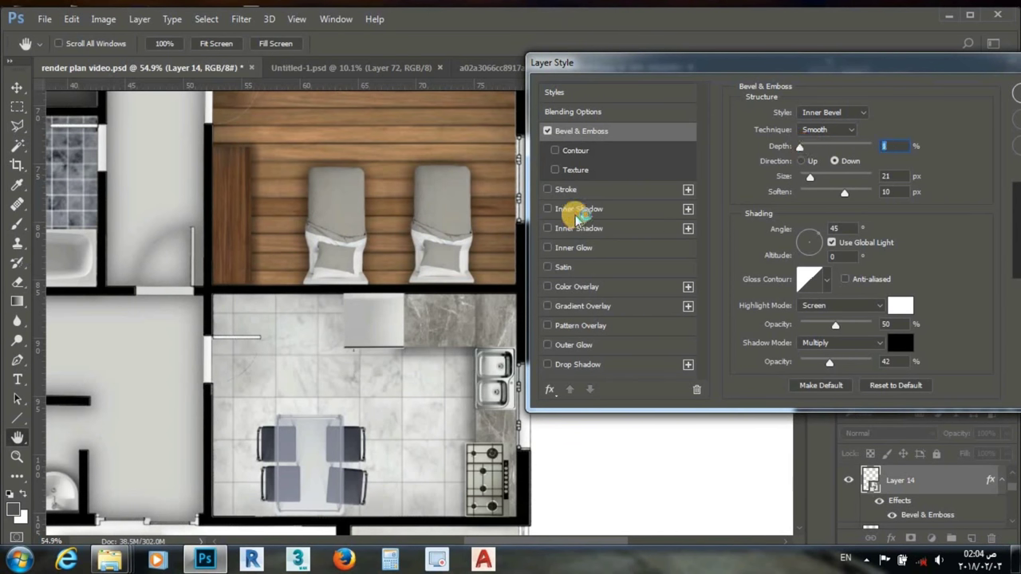
text(6)
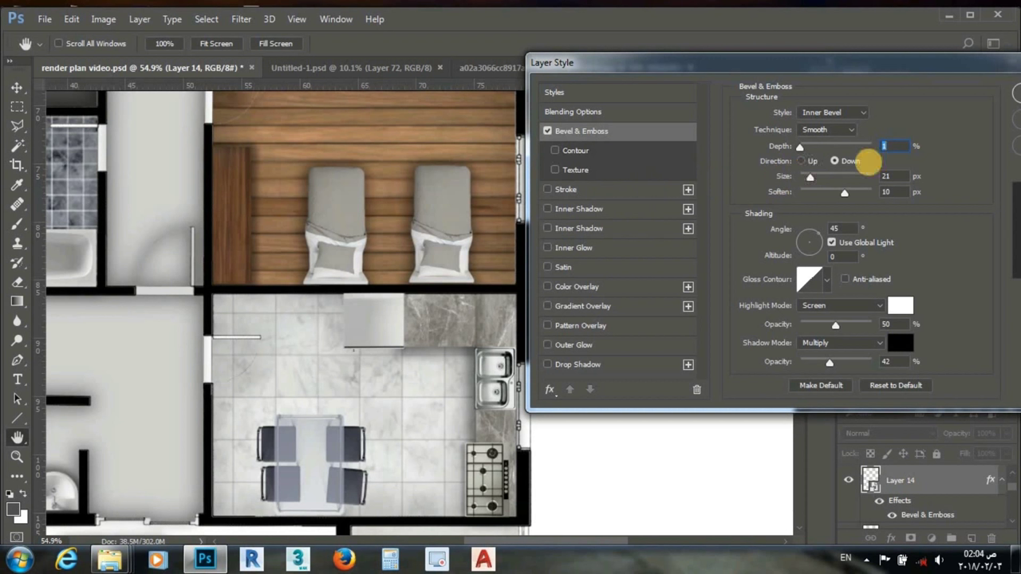
click(825, 325)
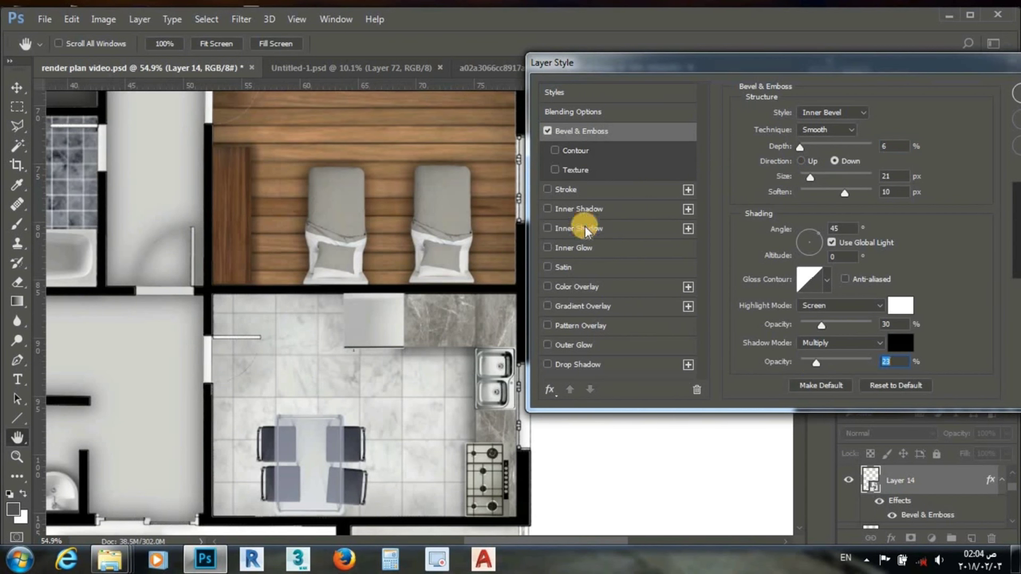
Step: Add a ~63% opacity inner shadow and a 14%-spread drop shadow to Layer 14
click(588, 210)
click(808, 135)
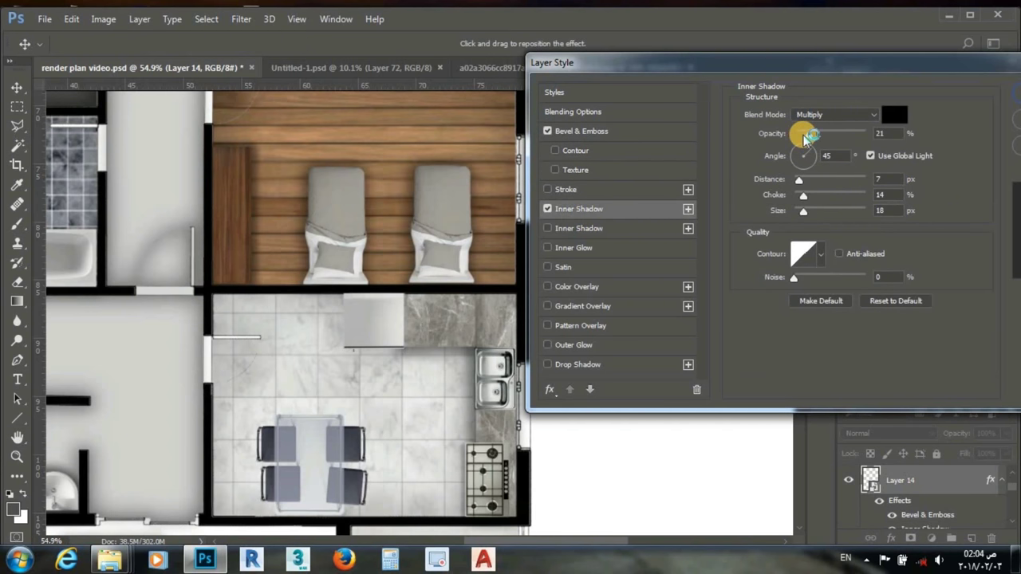
drag(807, 136, 825, 134)
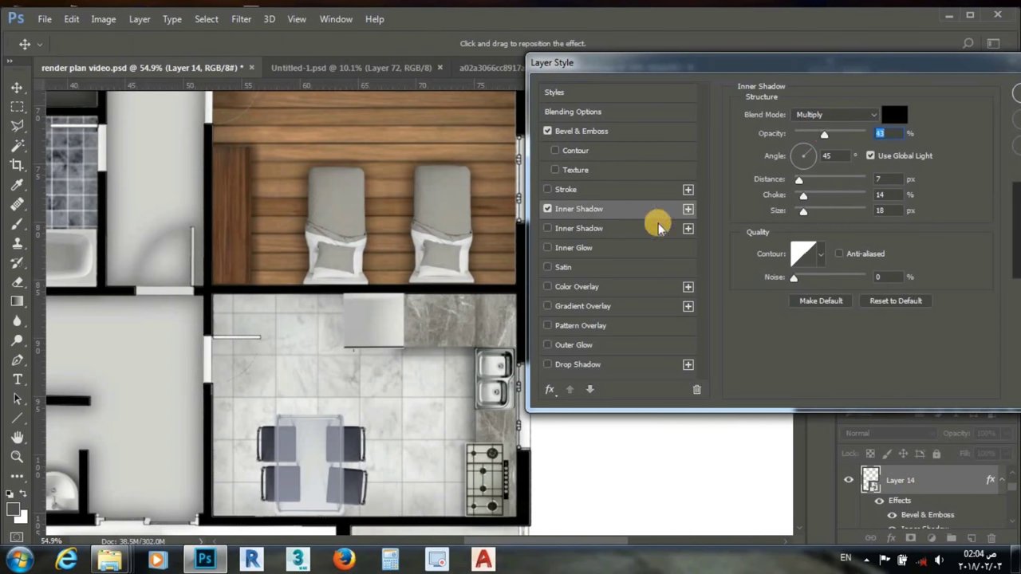
click(613, 369)
drag(800, 193, 803, 195)
drag(873, 57, 896, 64)
click(1007, 92)
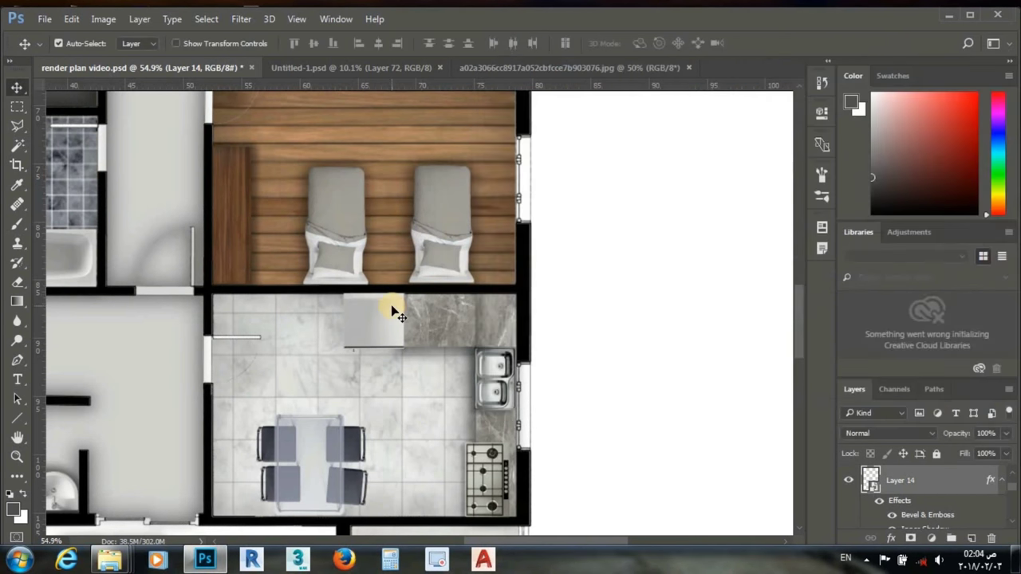
Step: Enlarge Layer 13's drop shadow: larger distance and size, 20° angle, 28% spread, ~35% opacity
click(963, 514)
double_click(963, 515)
click(541, 369)
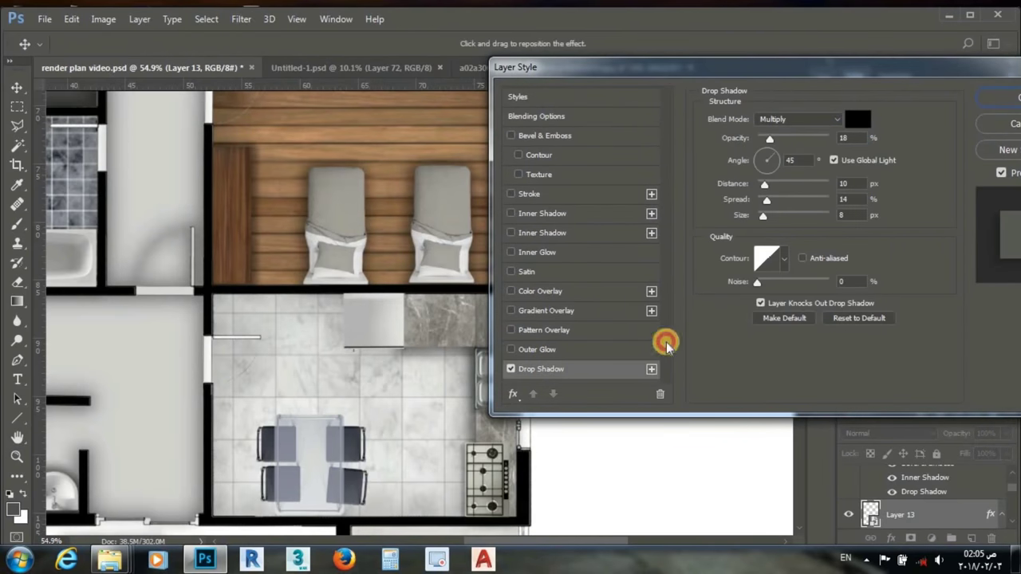
drag(770, 186, 774, 216)
click(768, 204)
drag(767, 158, 772, 157)
drag(768, 199, 777, 199)
drag(769, 139, 786, 139)
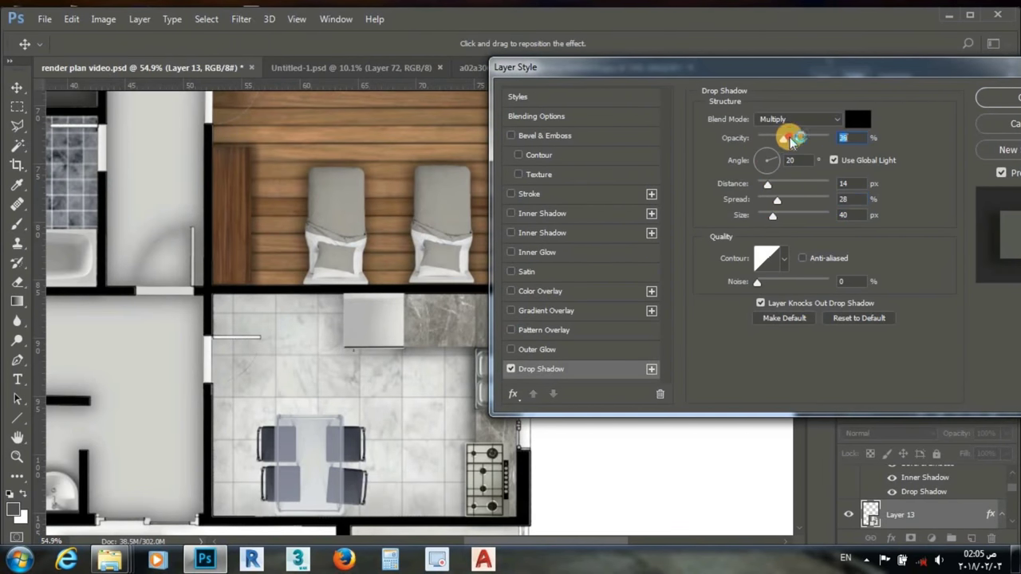
click(997, 97)
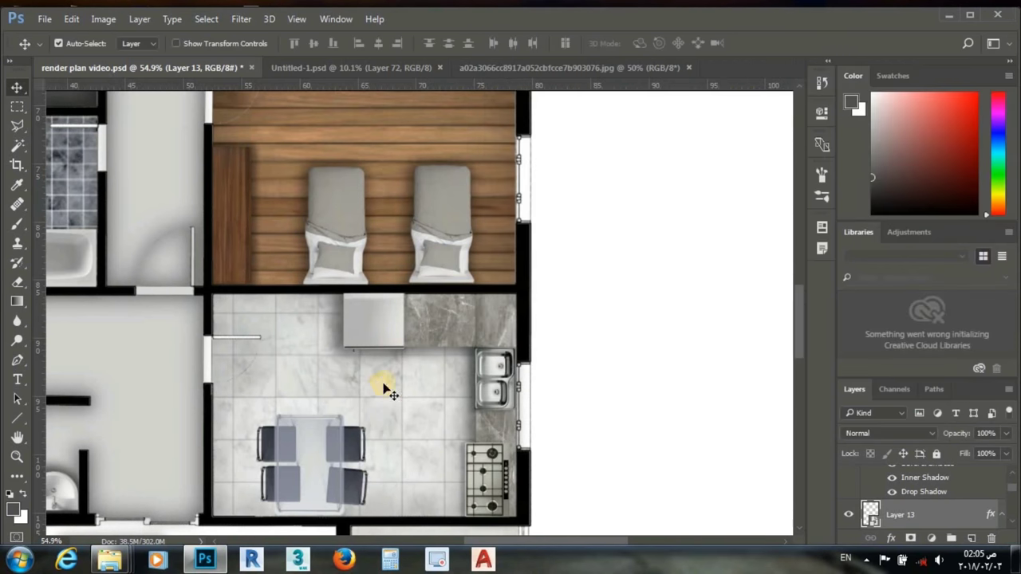
Step: Give Layer 17 a smaller drop shadow, an inner shadow and a 28% inner glow
click(252, 360)
double_click(988, 478)
drag(388, 29, 661, 29)
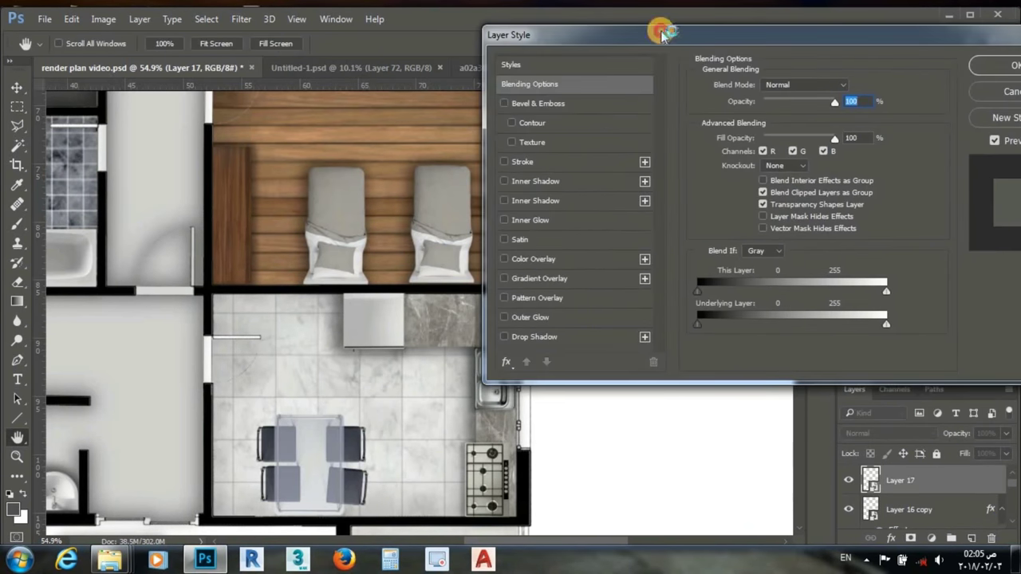
click(507, 338)
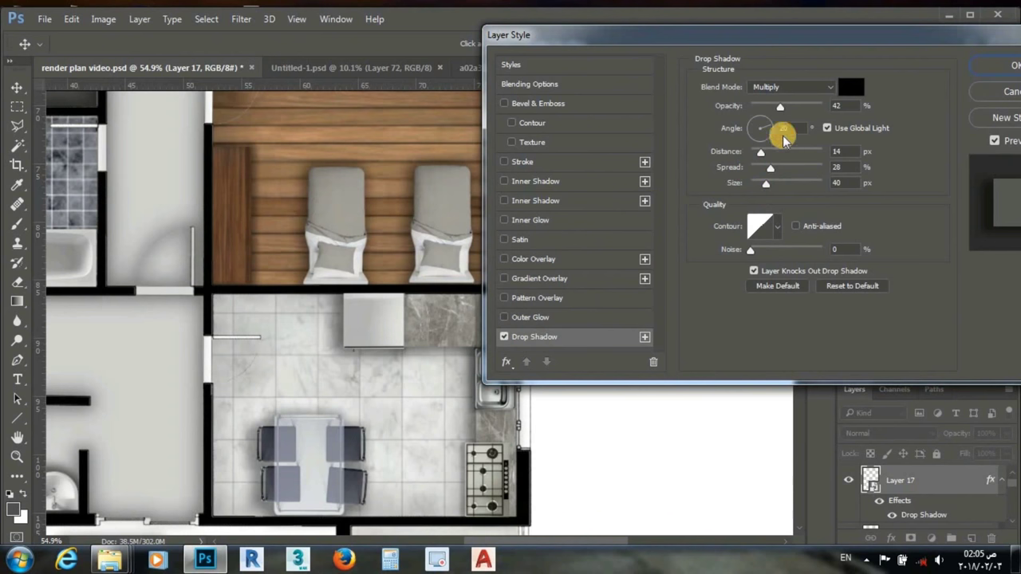
drag(766, 182, 761, 184)
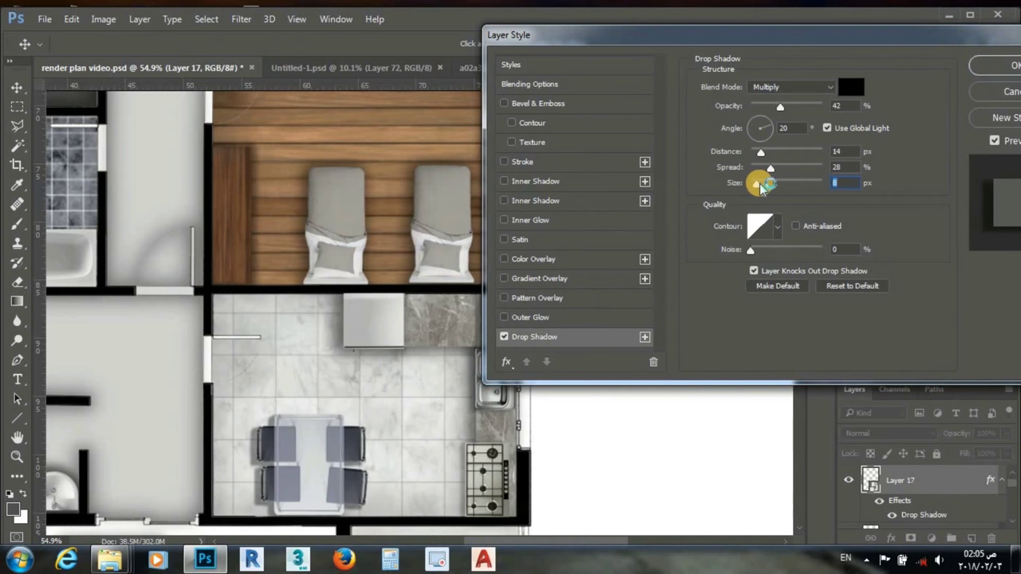
click(558, 181)
click(559, 220)
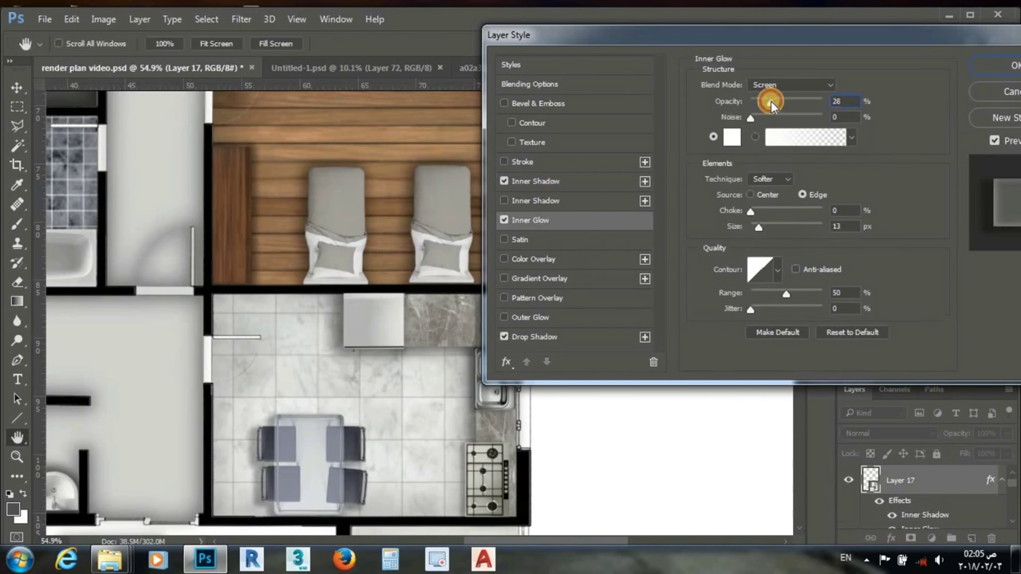
drag(746, 44, 650, 33)
click(902, 68)
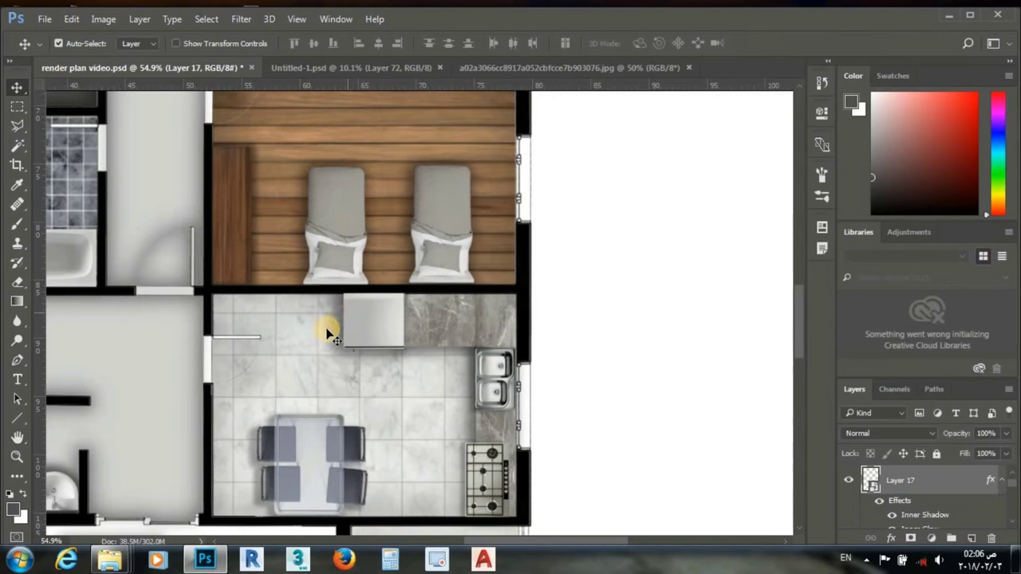
scroll(345, 320, down, 2)
Step: Zoom out, make the plan layer active and choose the Magic Wand tool
scroll(346, 319, down, 2)
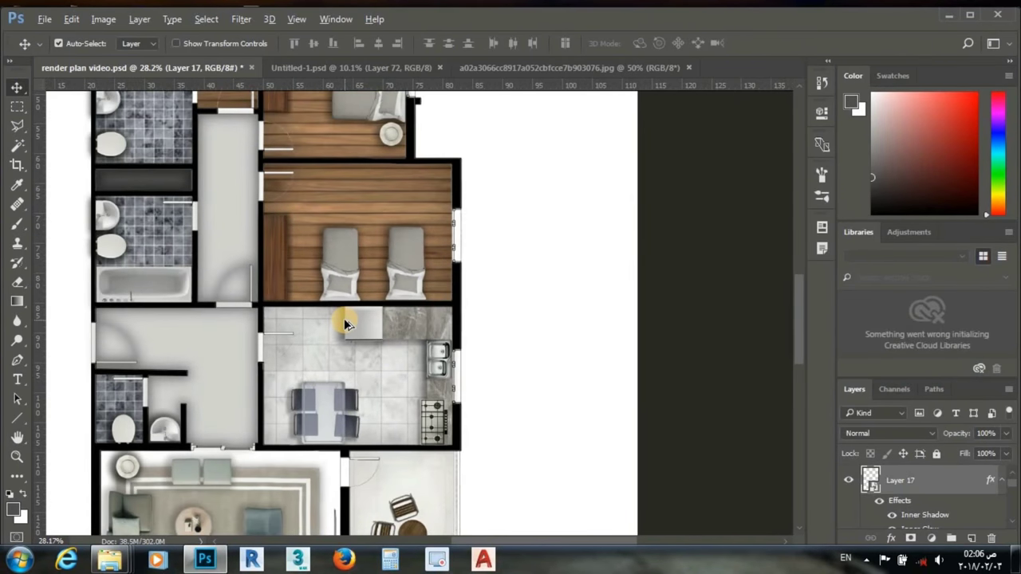
scroll(343, 319, down, 2)
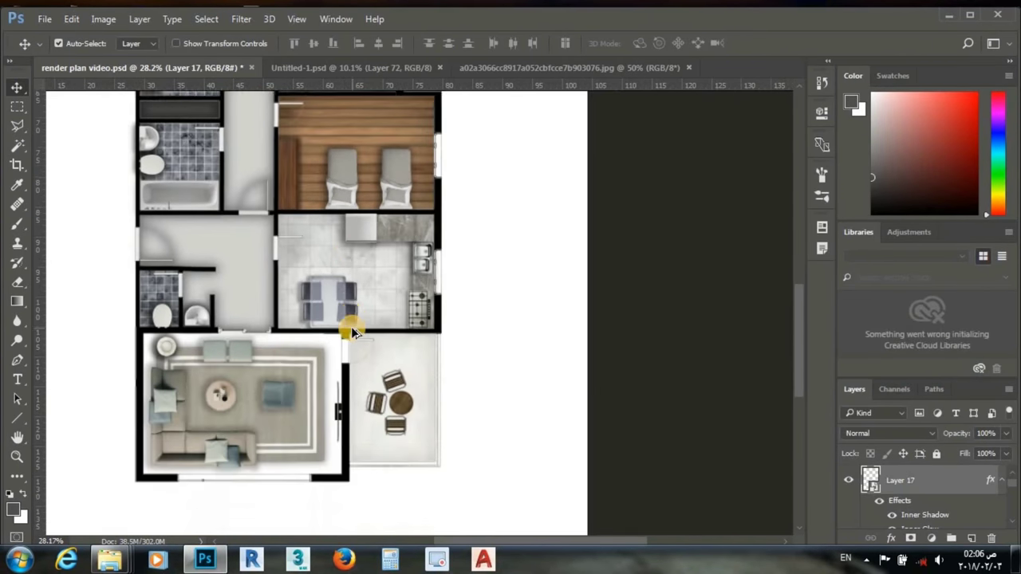
scroll(351, 326, down, 1)
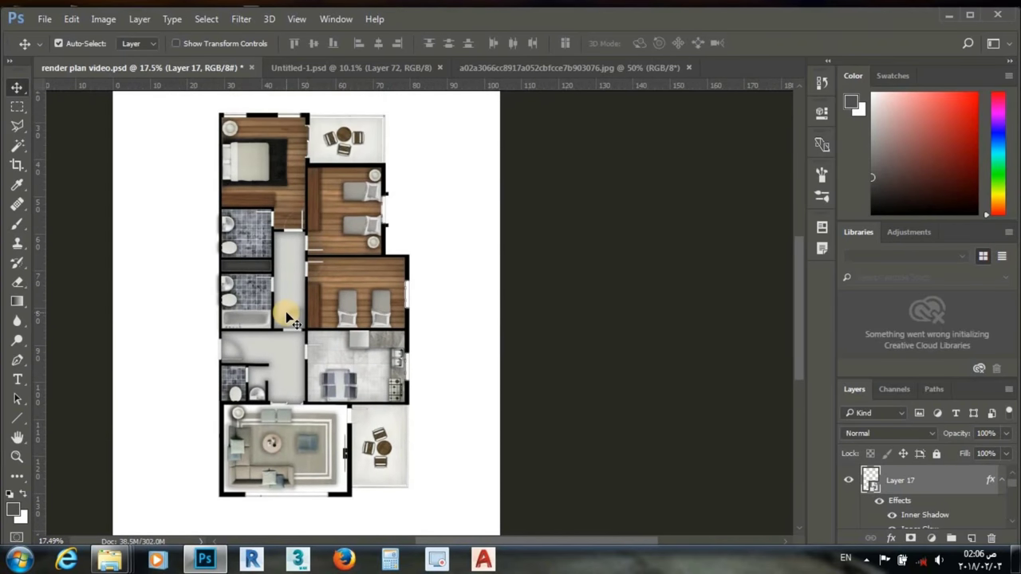
click(450, 247)
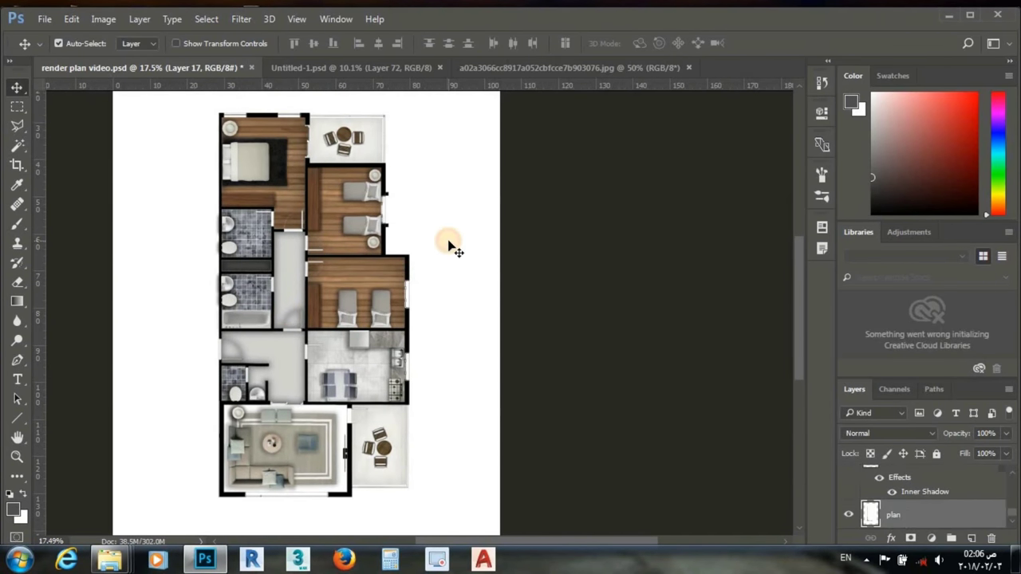
click(19, 147)
Step: Zoom in on the plan and set the Magic Wand tolerance to 40
scroll(255, 375, up, 2)
scroll(255, 375, up, 2)
scroll(252, 375, up, 1)
scroll(239, 374, up, 1)
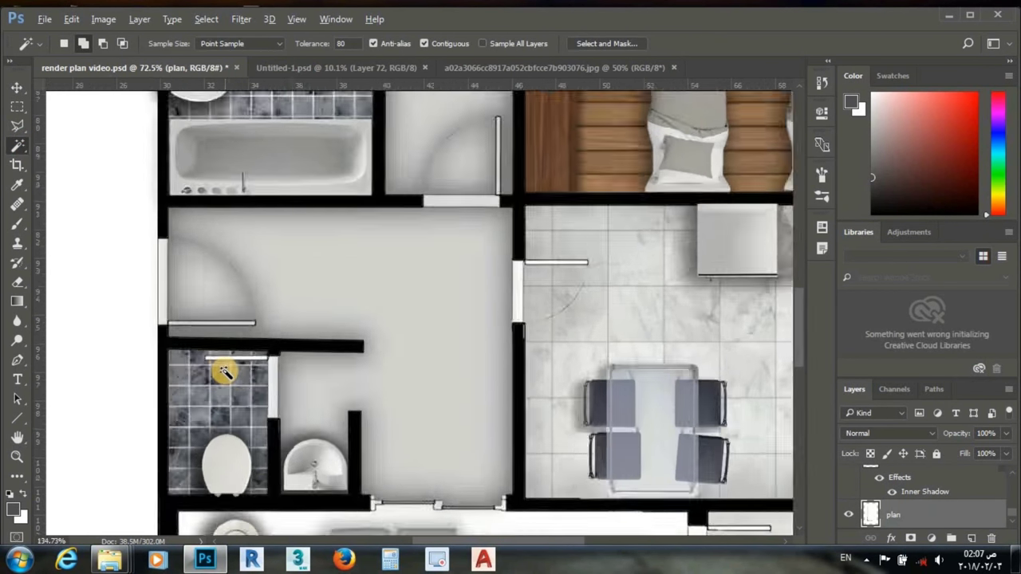
scroll(227, 372, up, 1)
scroll(244, 358, down, 1)
scroll(244, 358, down, 1)
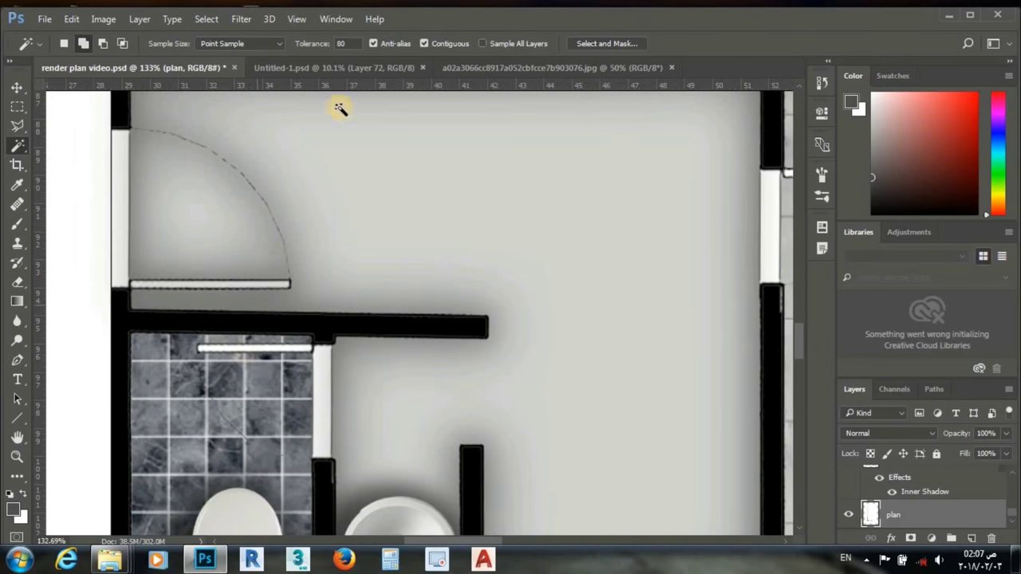
click(284, 43)
text(40)
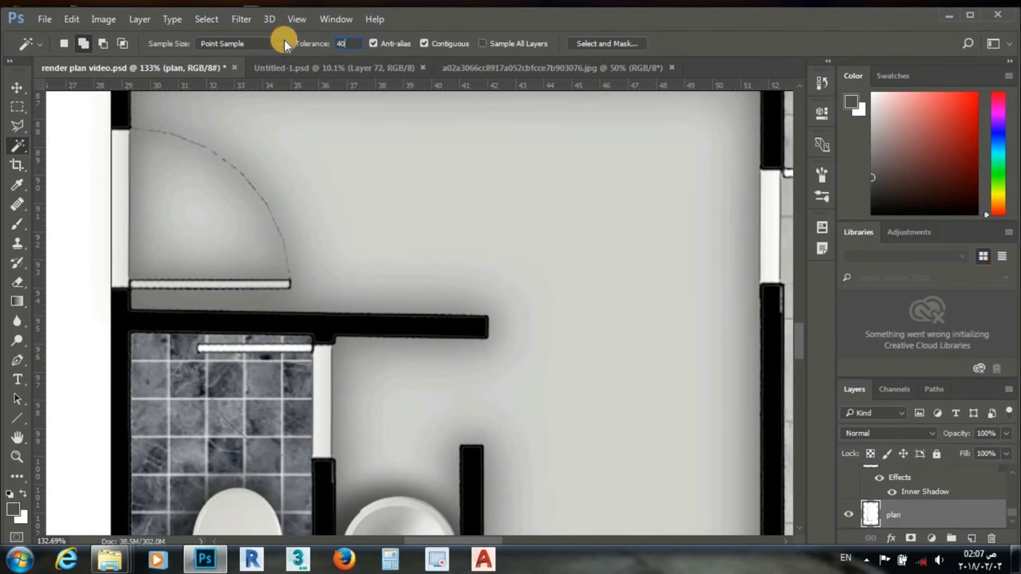
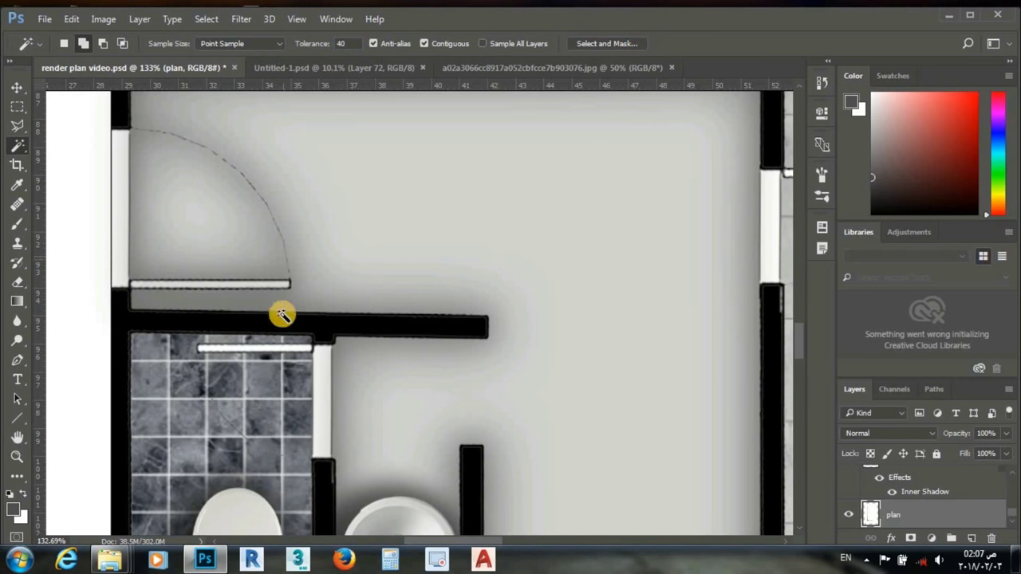
Step: Set Magic Wand tolerance to 50, select door leaves across the plan, and add a new layer
text(50)
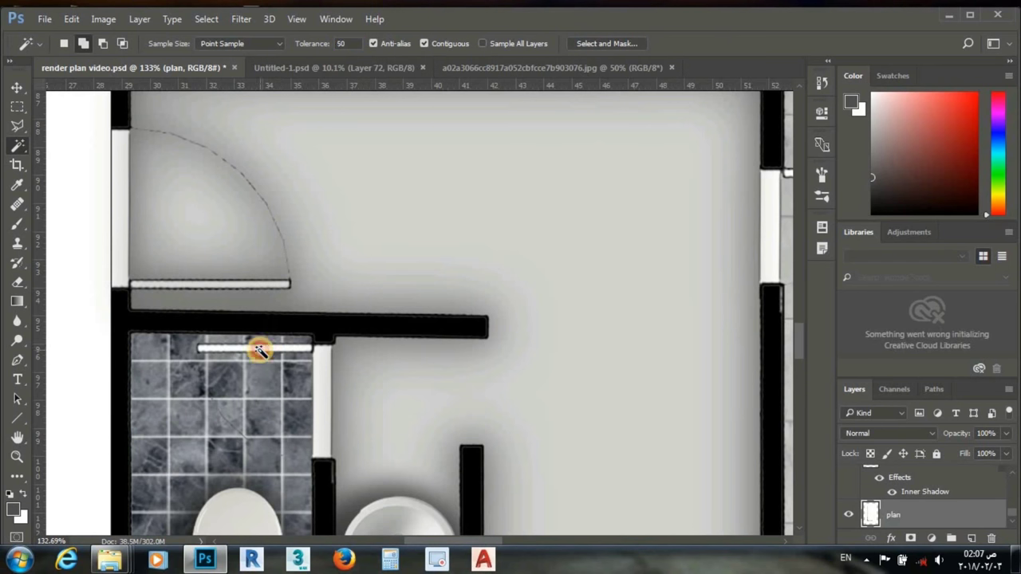
scroll(315, 338, down, 2)
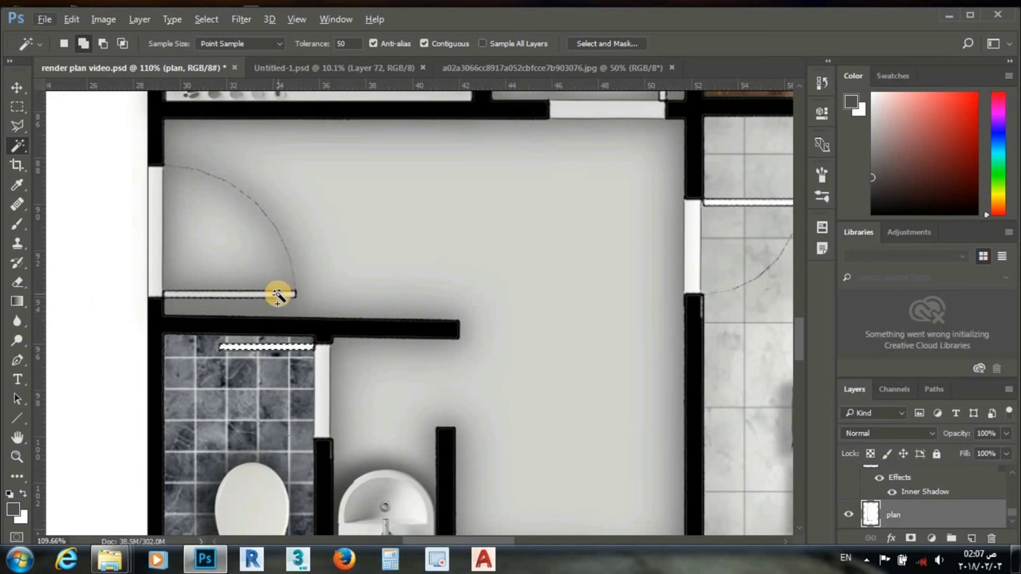
scroll(332, 359, down, 1)
scroll(333, 358, down, 2)
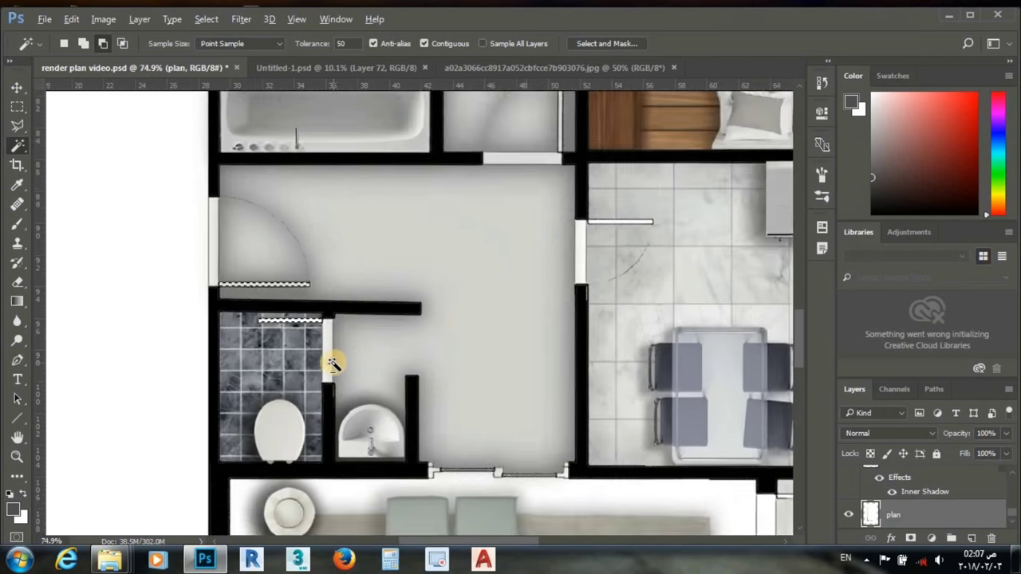
scroll(333, 358, down, 1)
scroll(573, 258, up, 2)
scroll(574, 255, up, 1)
scroll(551, 312, up, 1)
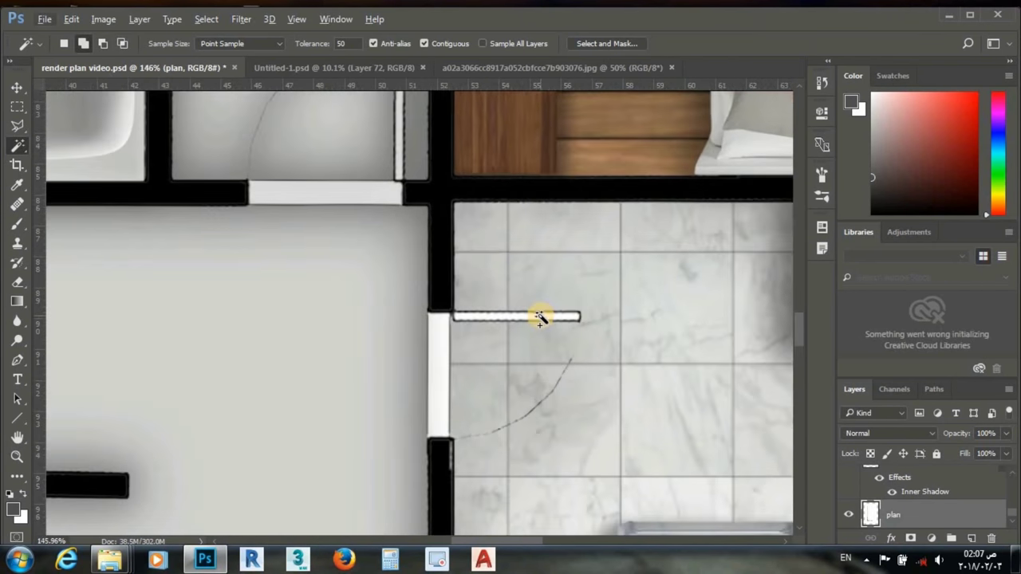
scroll(434, 242, down, 2)
scroll(434, 241, up, 2)
scroll(296, 171, up, 1)
scroll(506, 136, down, 2)
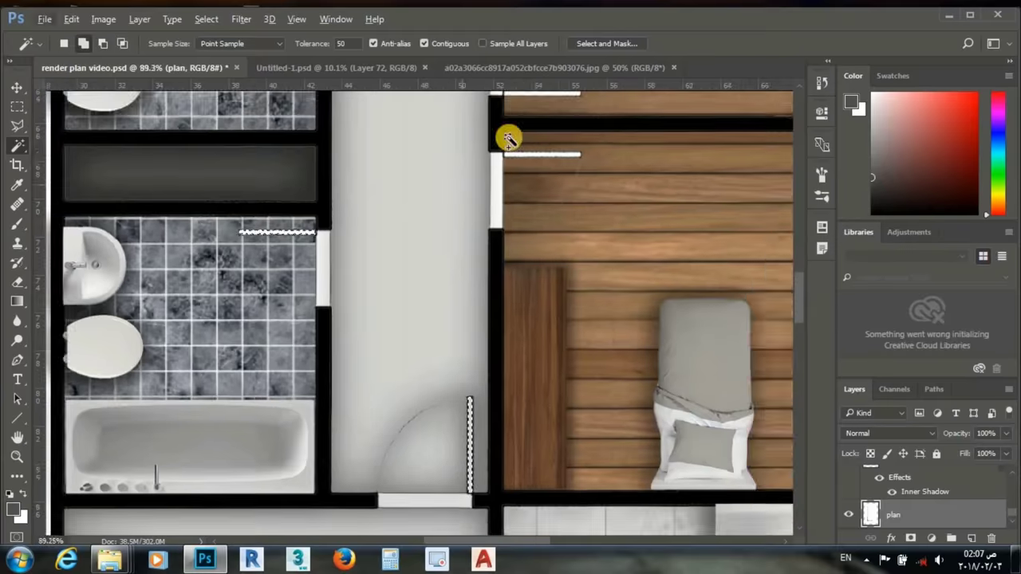
scroll(544, 199, up, 2)
scroll(545, 199, down, 1)
scroll(494, 287, up, 1)
scroll(455, 171, up, 1)
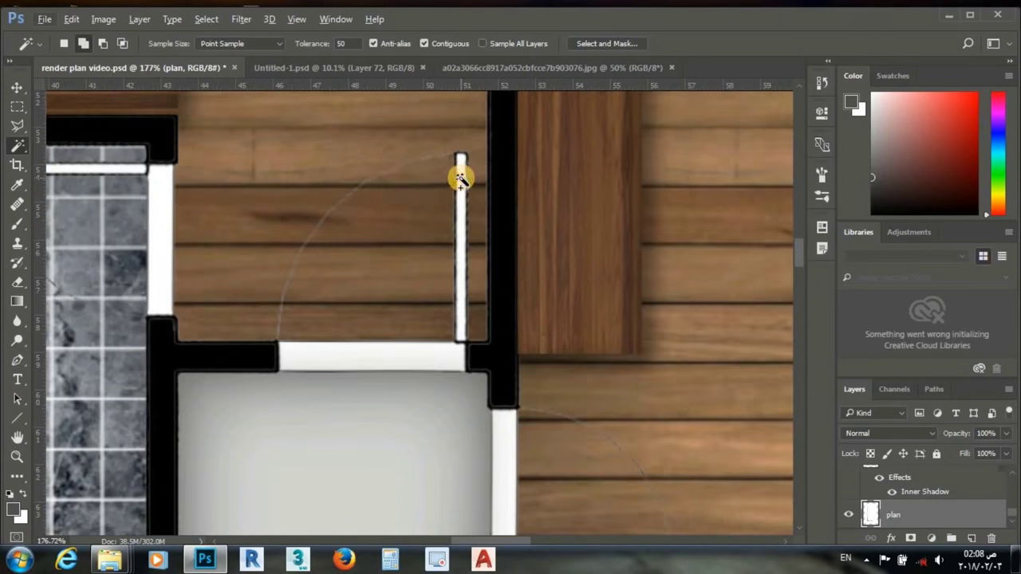
scroll(412, 244, down, 4)
scroll(410, 235, down, 1)
scroll(502, 309, up, 5)
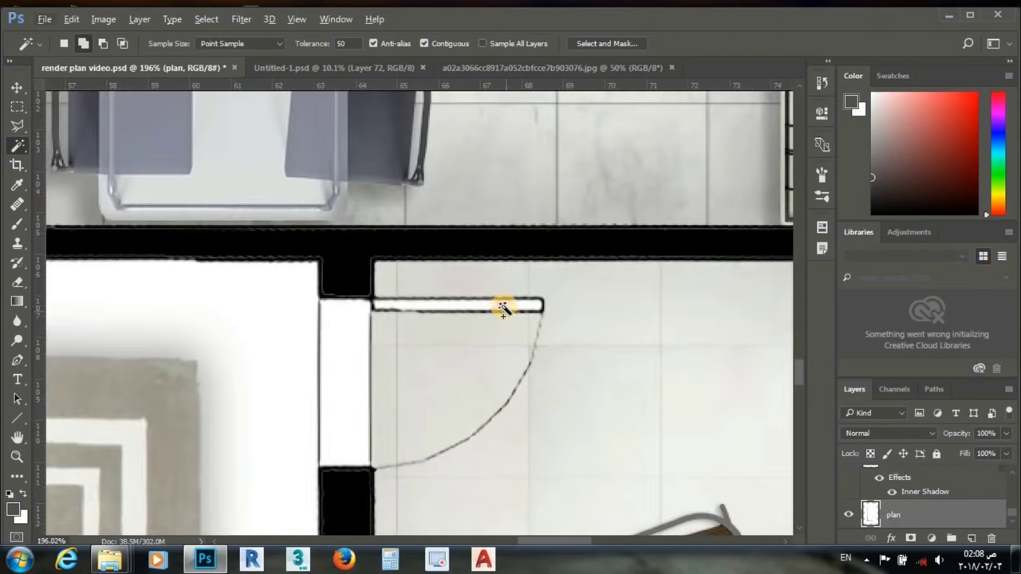
scroll(403, 264, down, 2)
scroll(404, 257, down, 3)
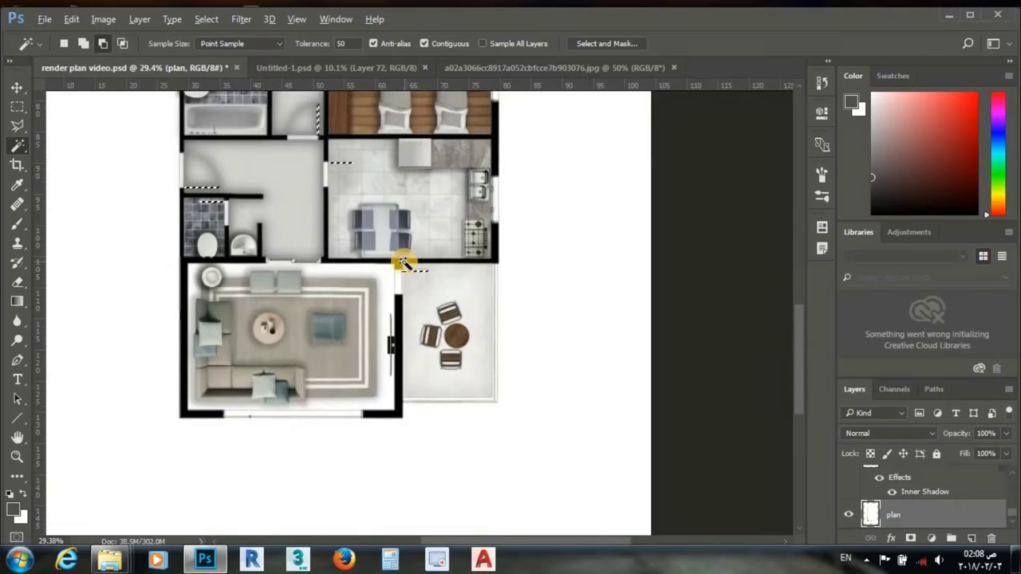
scroll(355, 242, down, 2)
scroll(354, 242, down, 1)
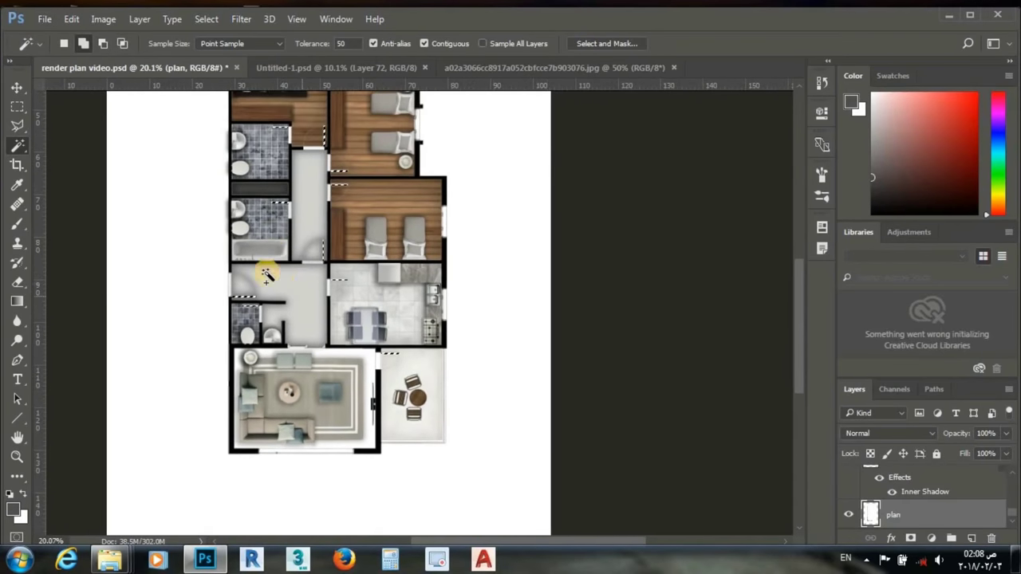
scroll(330, 263, down, 1)
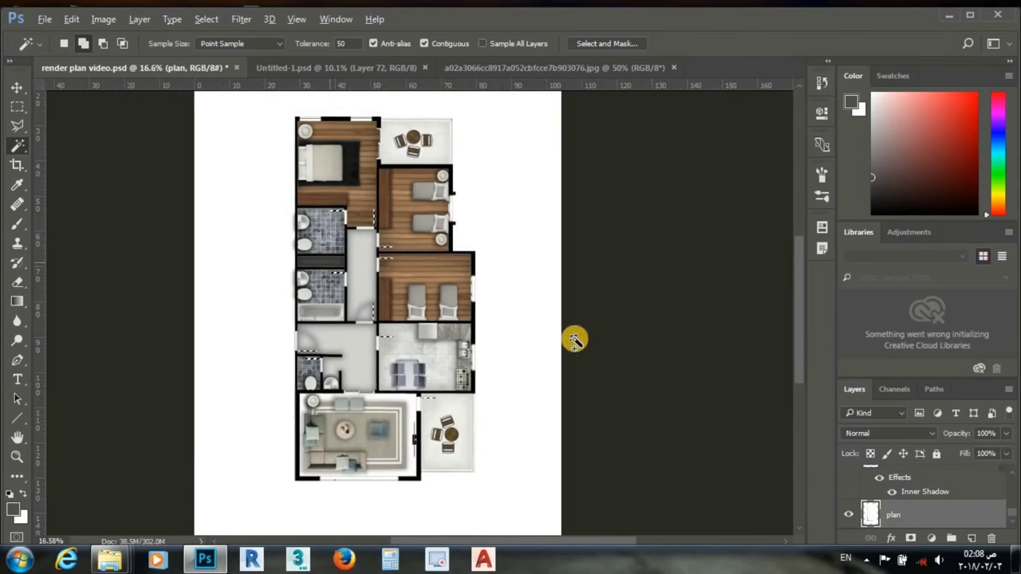
click(972, 538)
text(doors)
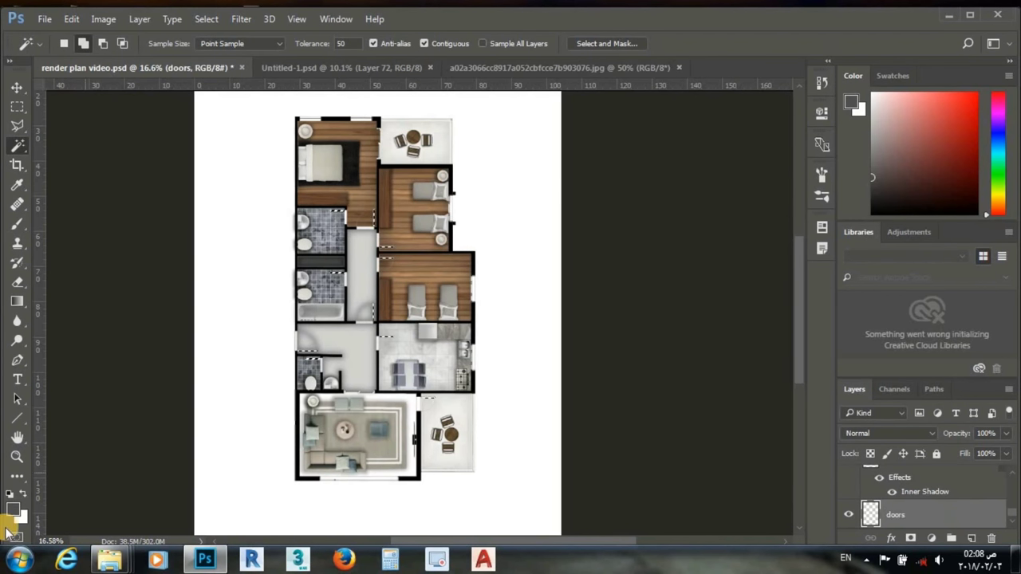
Step: Name the layer doors, fill the door selection with default black, then make walls active
click(10, 494)
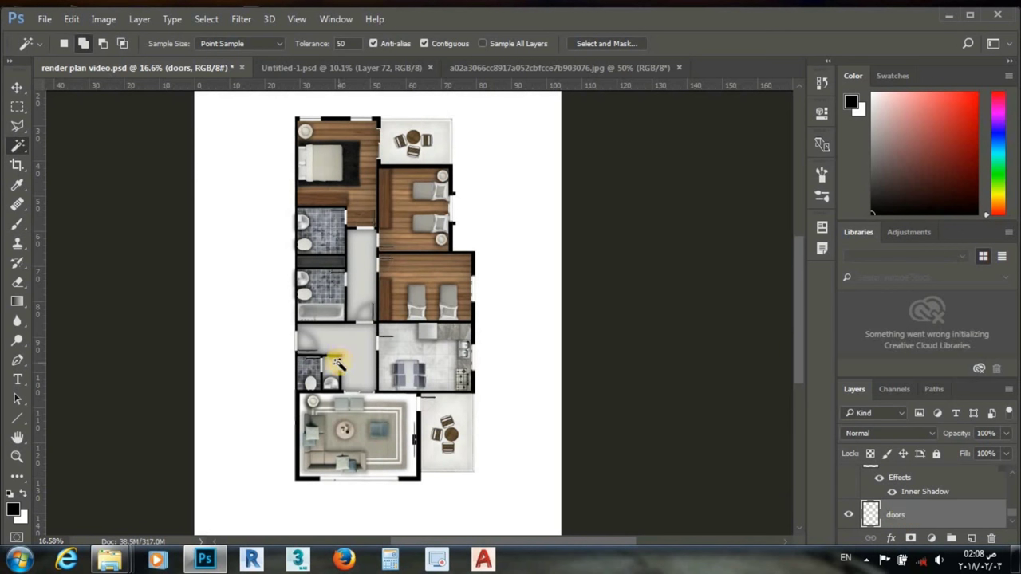
click(18, 88)
scroll(301, 216, up, 3)
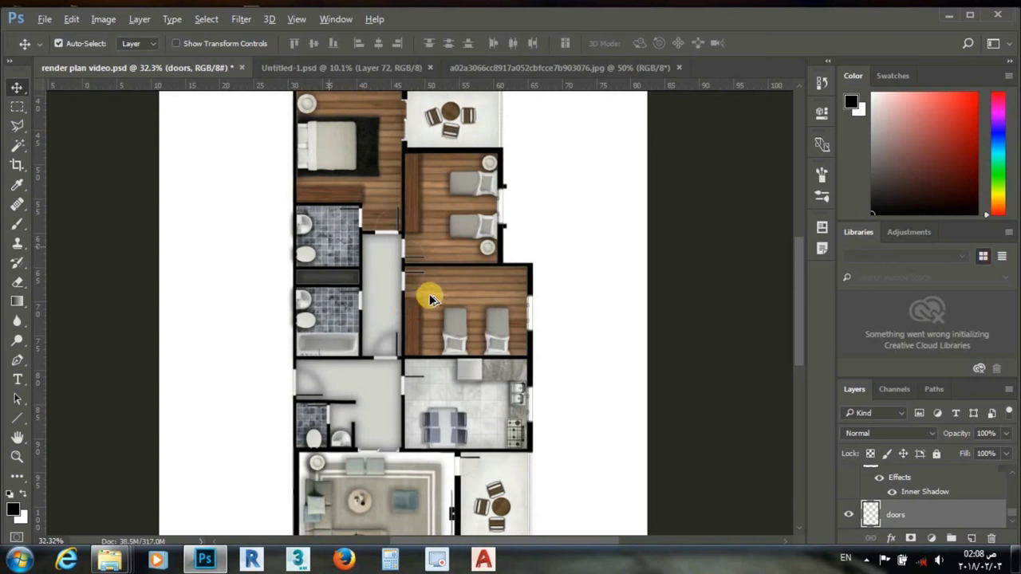
scroll(429, 298, up, 2)
scroll(479, 319, up, 1)
scroll(561, 342, up, 1)
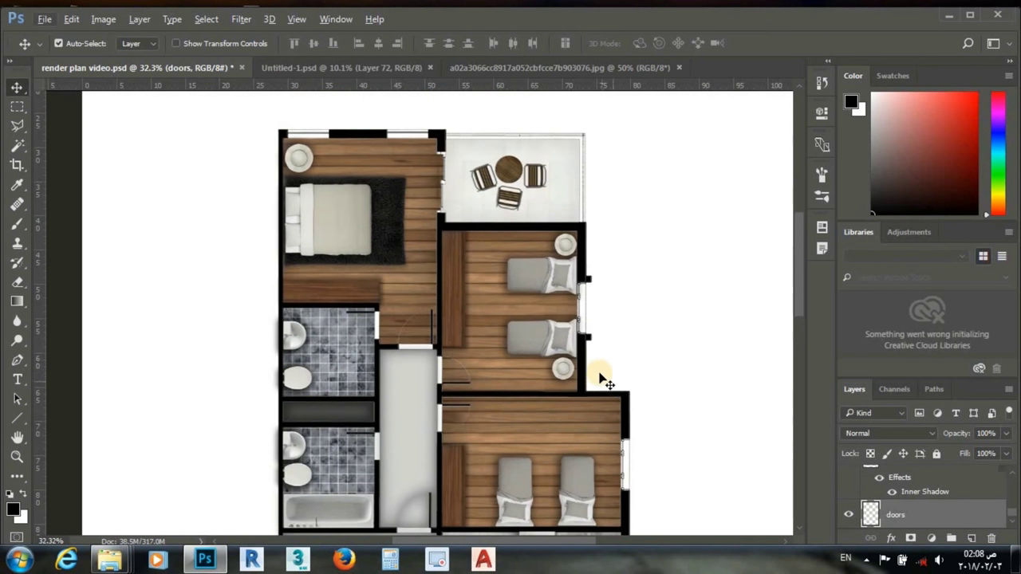
click(589, 360)
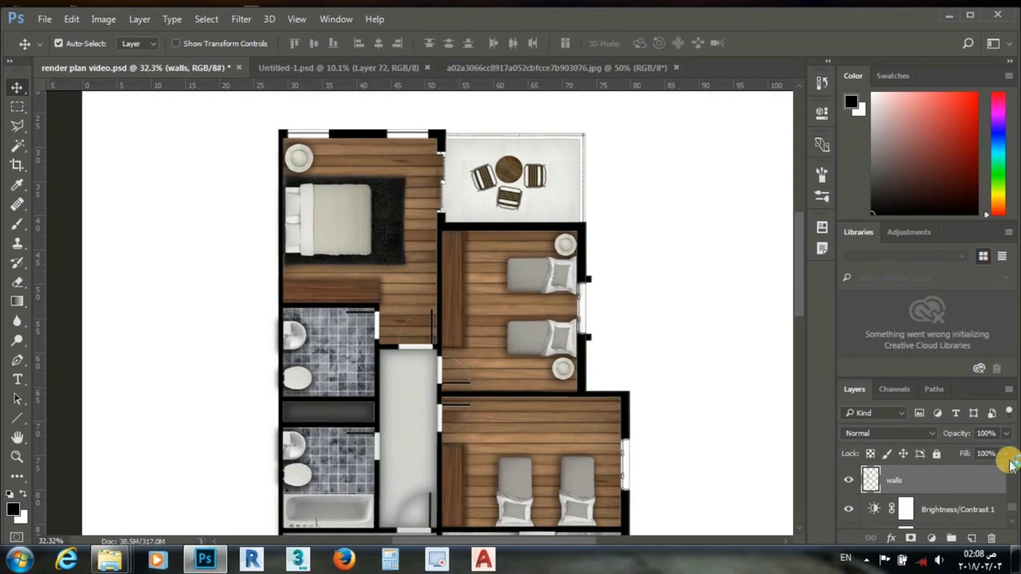
Step: Set the walls layer Fill to 40% and add a soft drop shadow
drag(1010, 465, 941, 454)
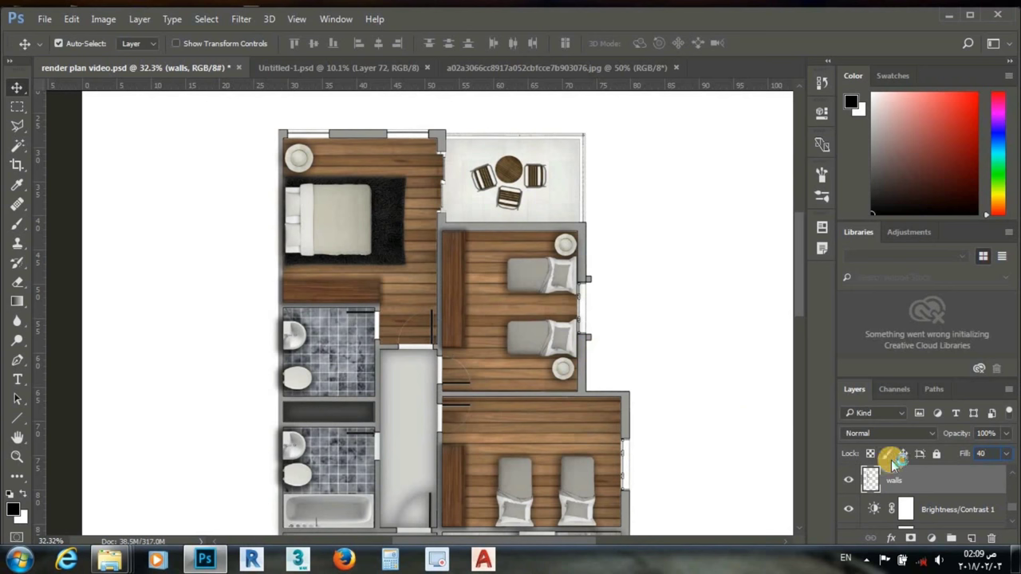
double_click(988, 481)
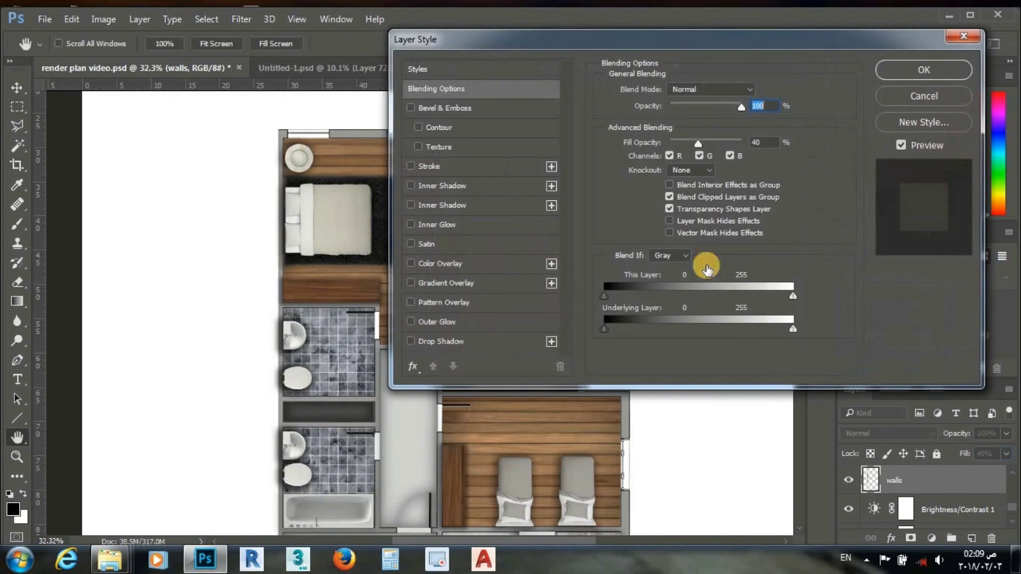
drag(580, 44, 715, 56)
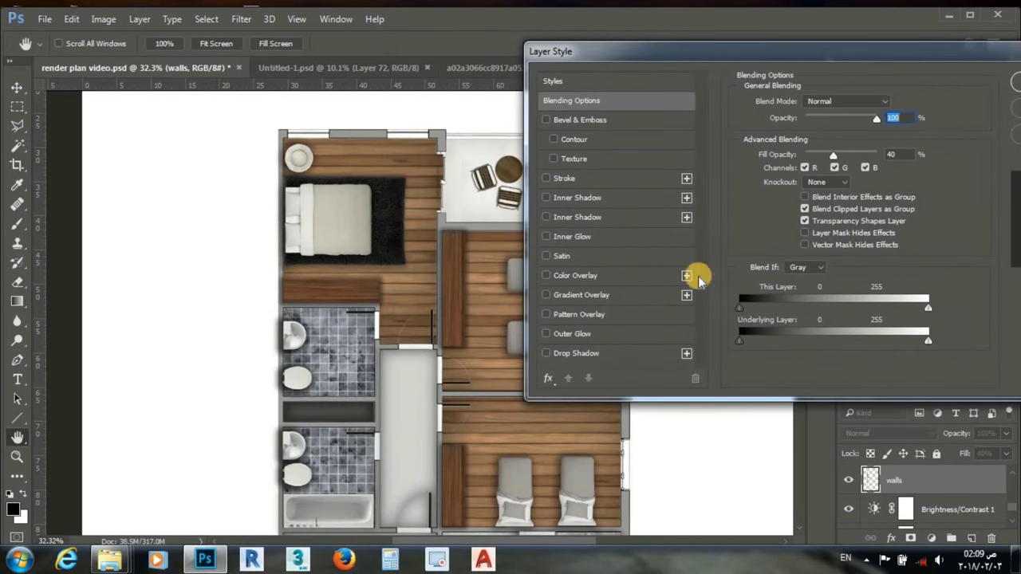
click(598, 353)
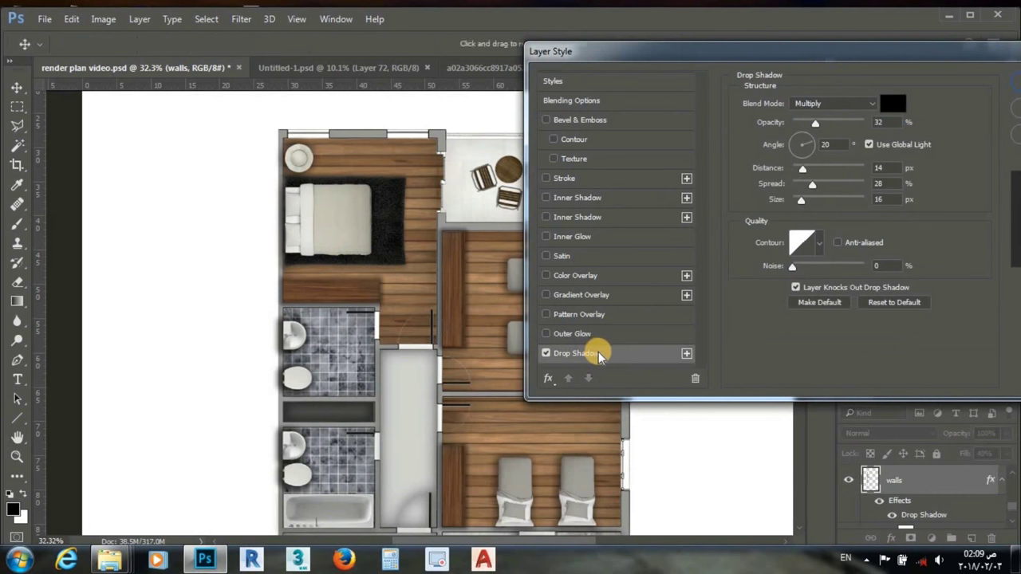
drag(829, 184, 808, 186)
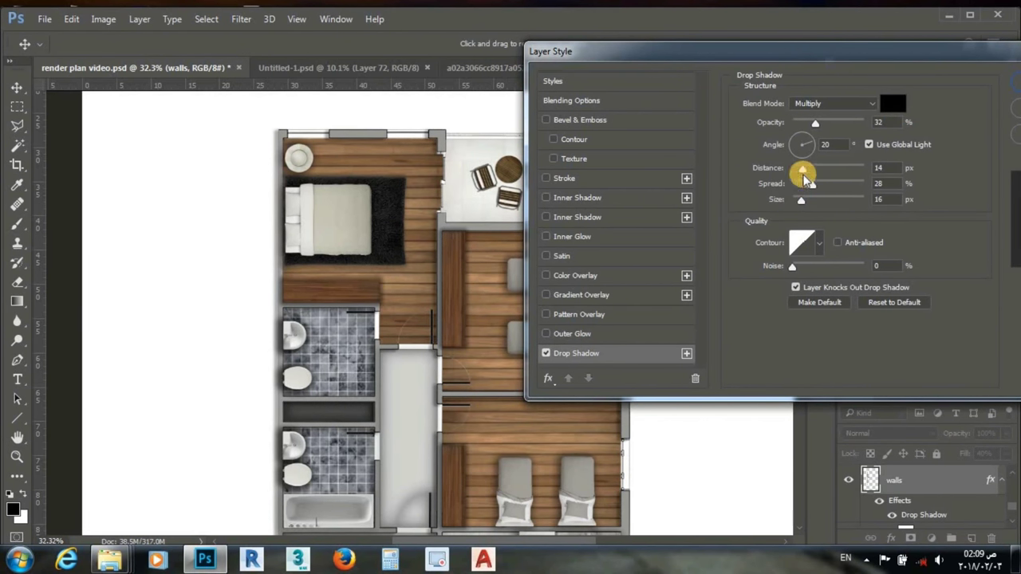
drag(812, 206, 806, 188)
click(879, 169)
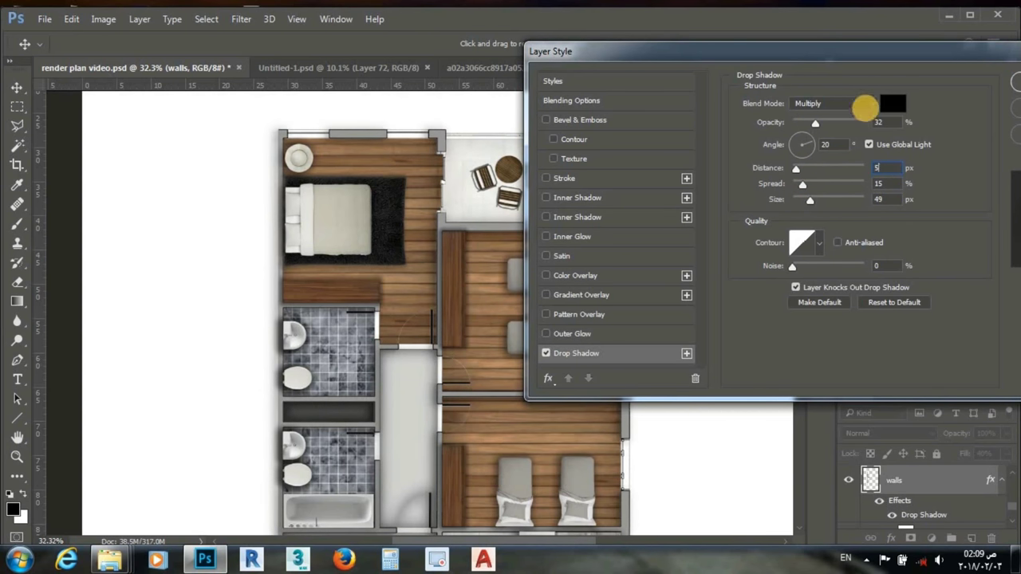
Step: Add a faint 16% opacity inner shadow to the walls and apply the styles
click(594, 217)
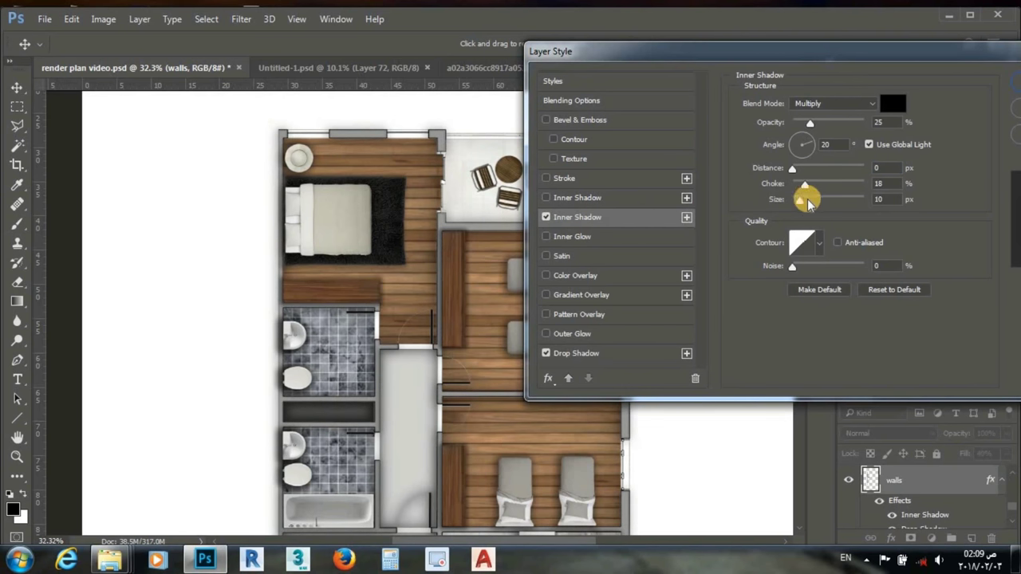
click(829, 122)
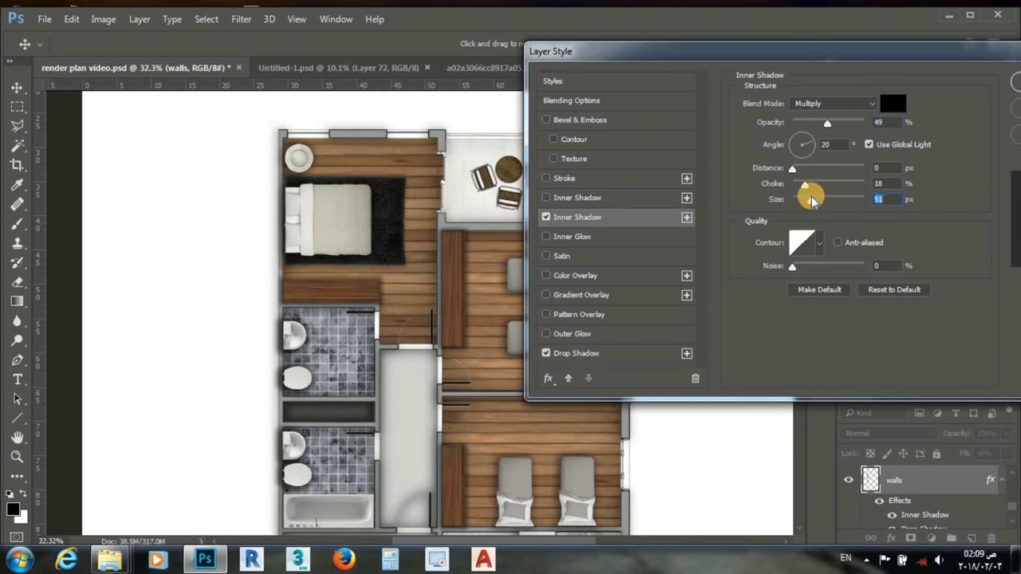
click(806, 121)
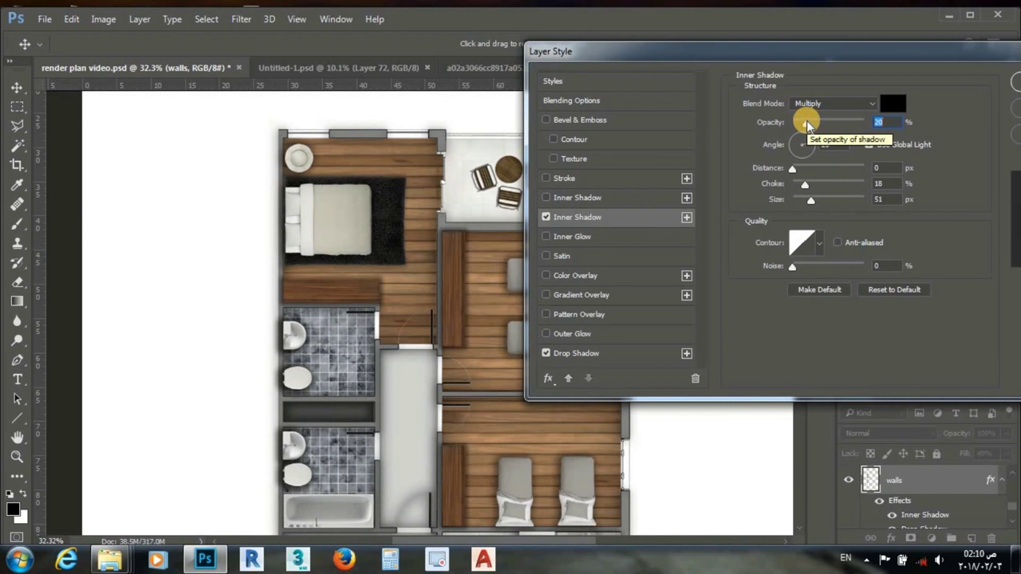
drag(807, 122, 804, 124)
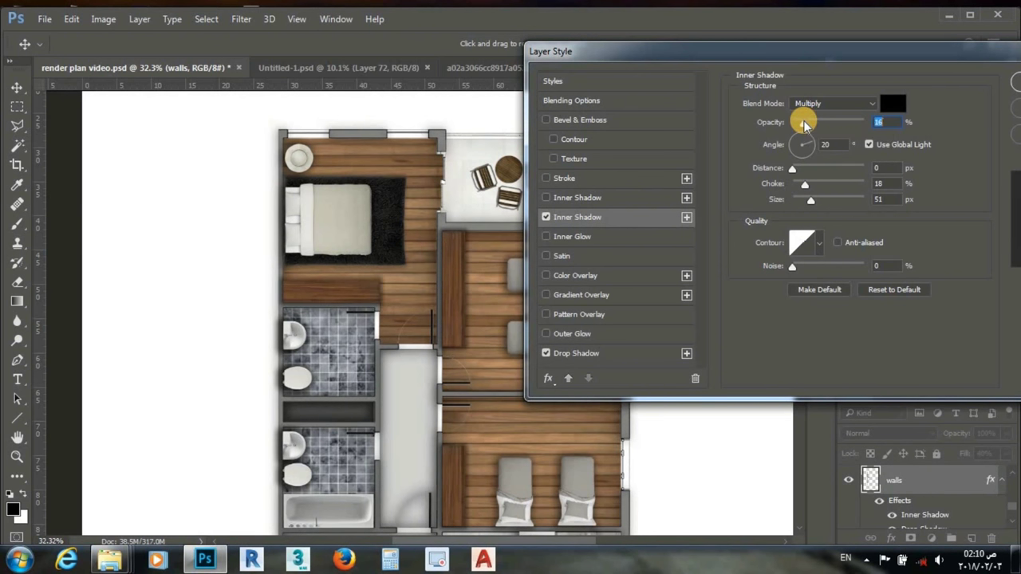
drag(919, 52, 807, 52)
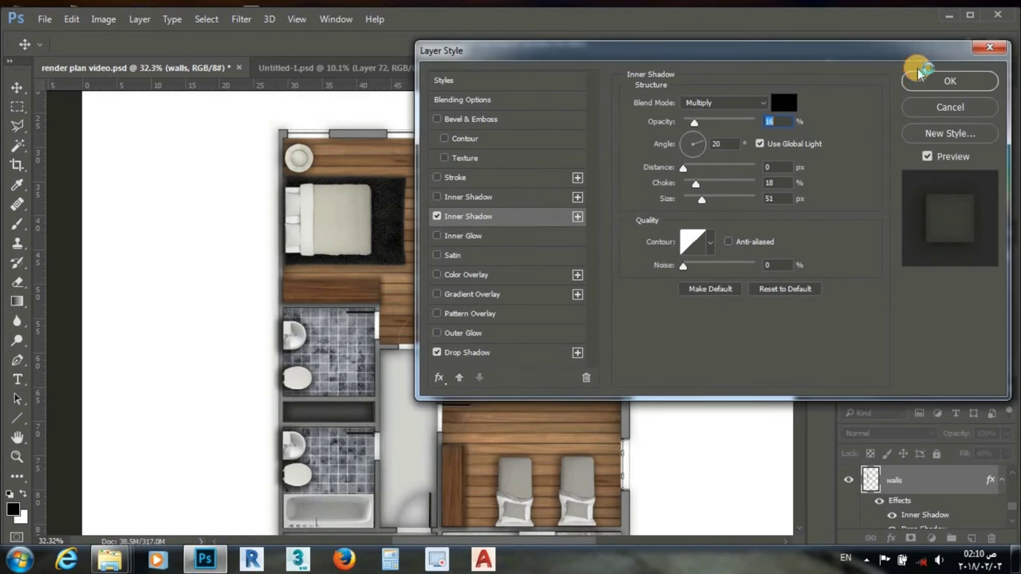
click(917, 84)
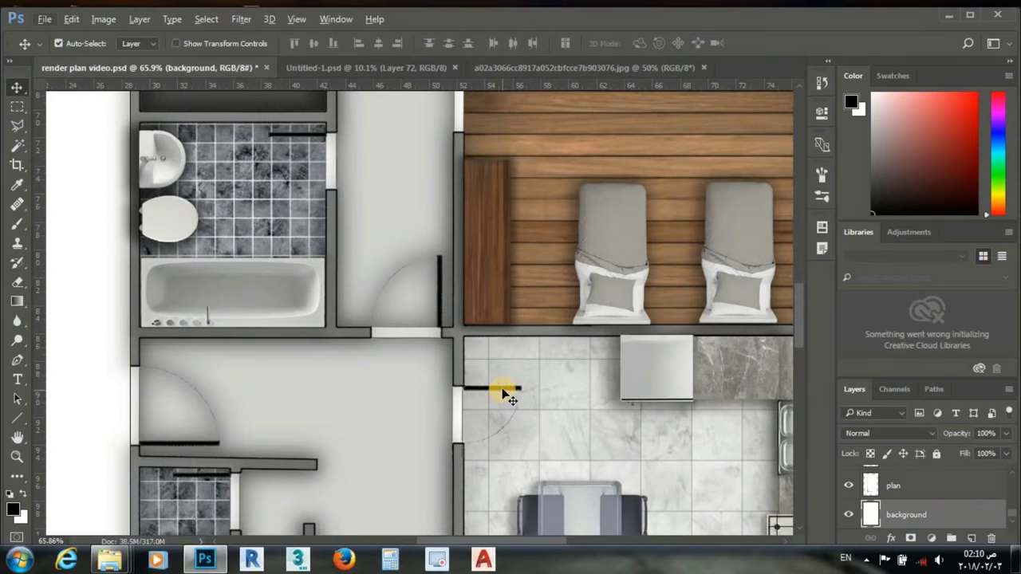
Step: Set the doors layer Fill to 70% so the door lines turn lighter grey
click(501, 388)
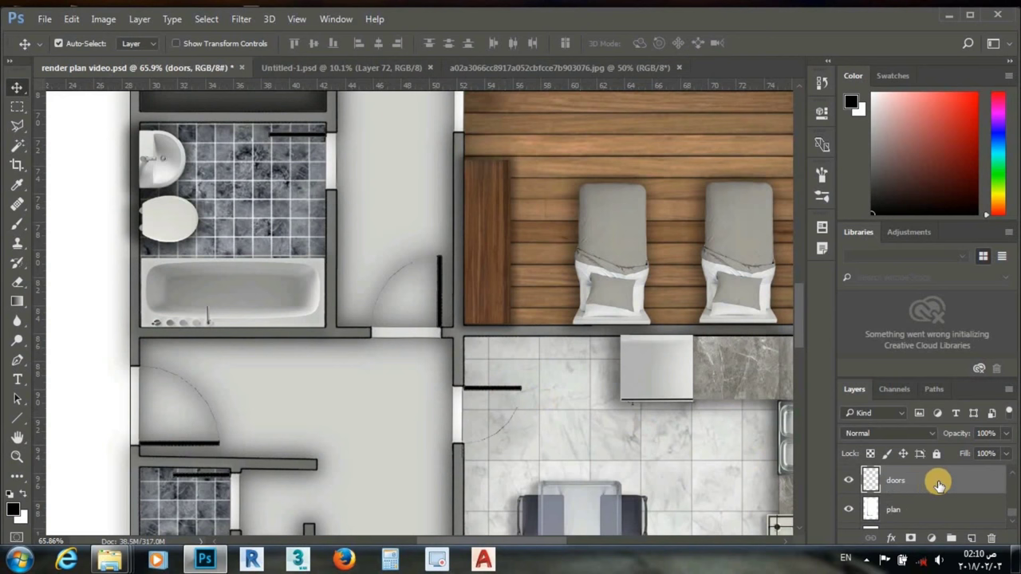
drag(1006, 454, 995, 471)
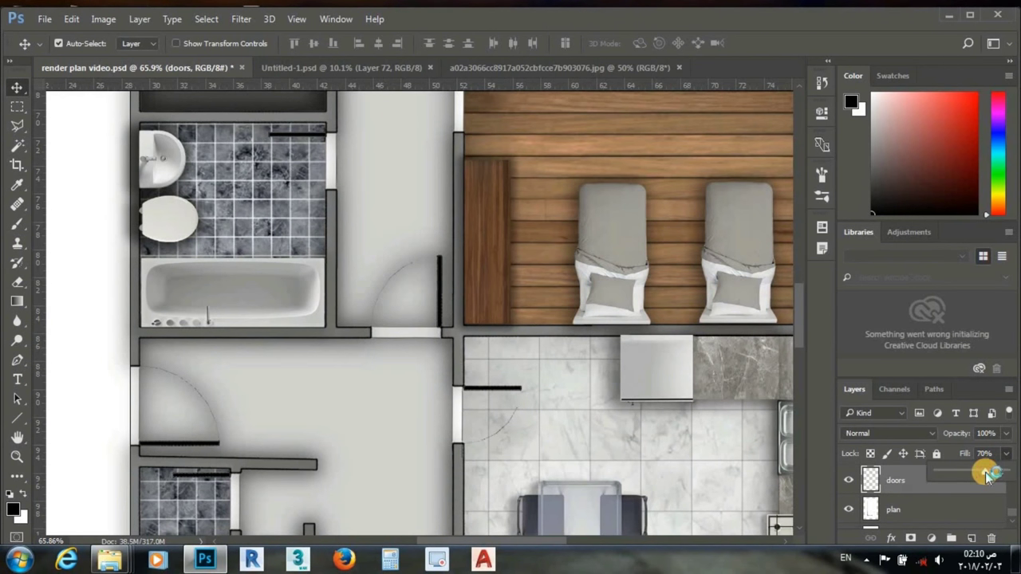
click(947, 491)
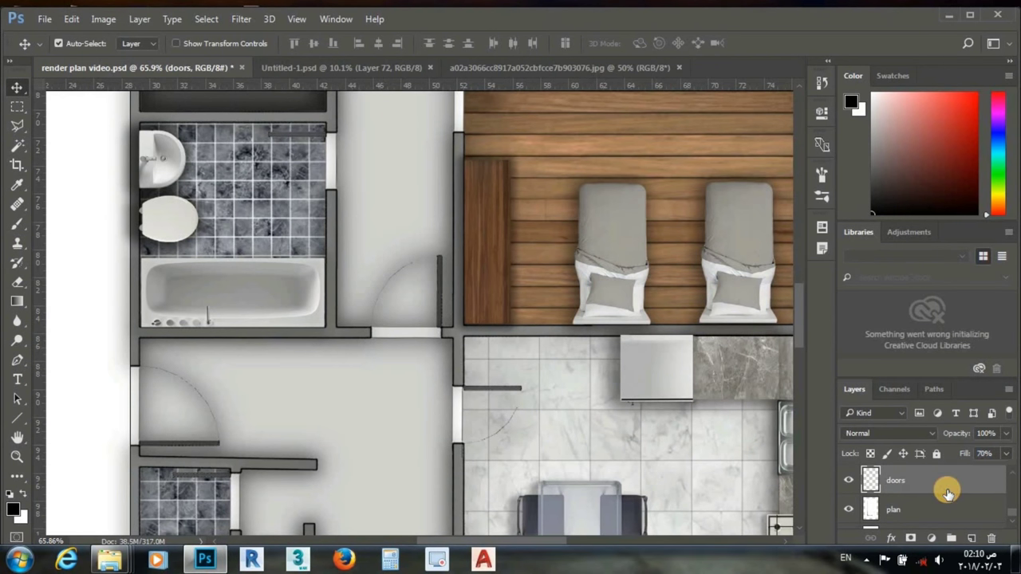
scroll(437, 328, down, 1)
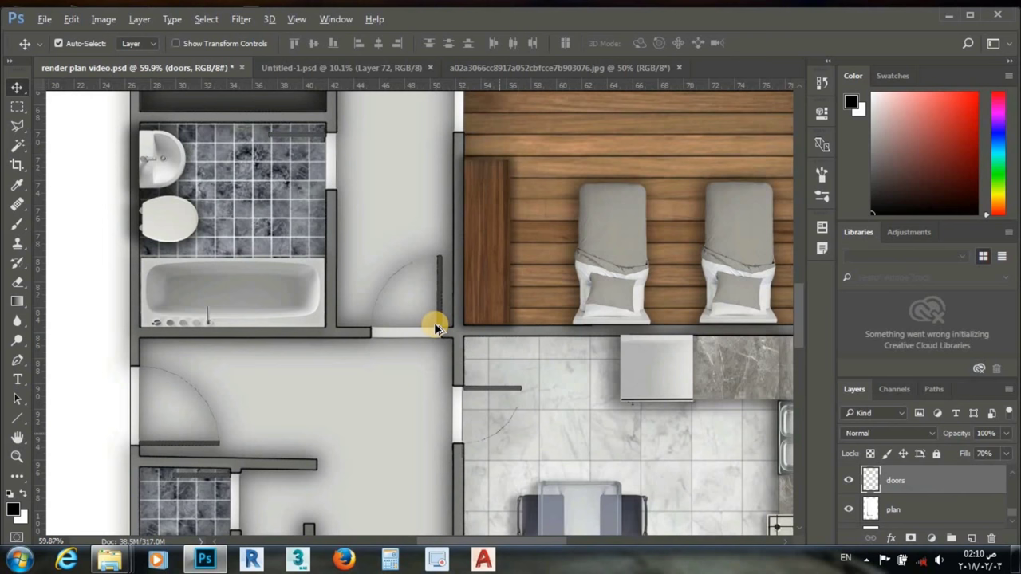
scroll(437, 327, down, 2)
scroll(435, 325, down, 8)
scroll(435, 325, down, 7)
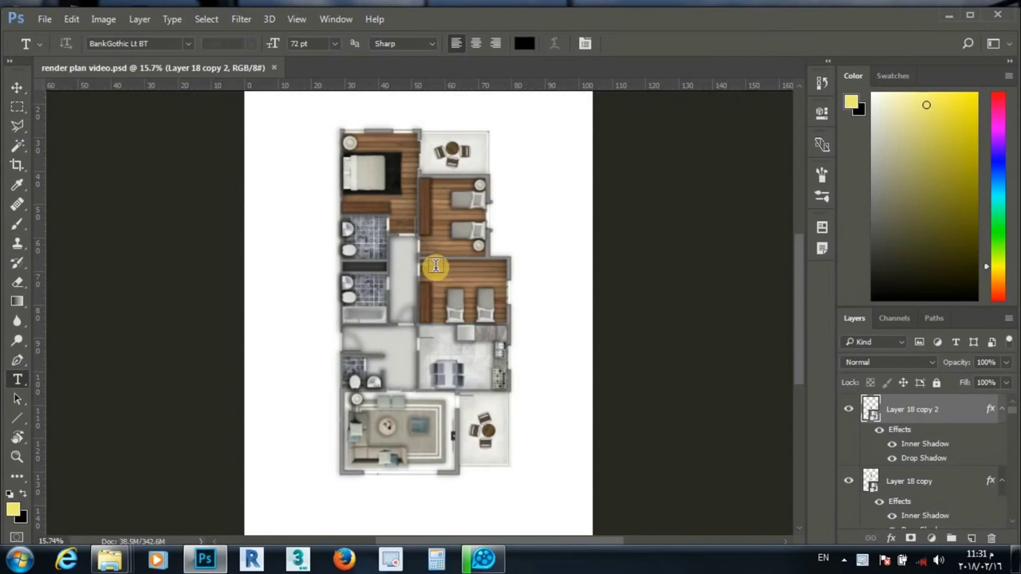
Step: Stamp all visible layers into a new Layer 19 and reposition it on the page
key(ctrl+shift+alt+e)
drag(455, 330, 461, 332)
key(ctrl+z)
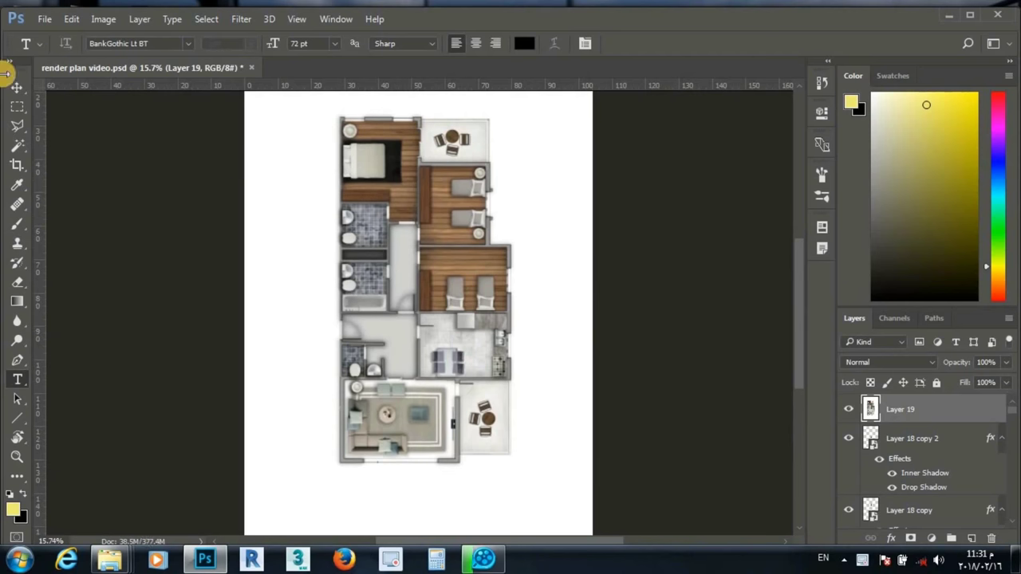
click(16, 87)
drag(417, 230, 412, 267)
scroll(425, 275, down, 1)
scroll(424, 275, up, 2)
Step: Marquee-select the master, middle and bottom bedrooms together
click(17, 105)
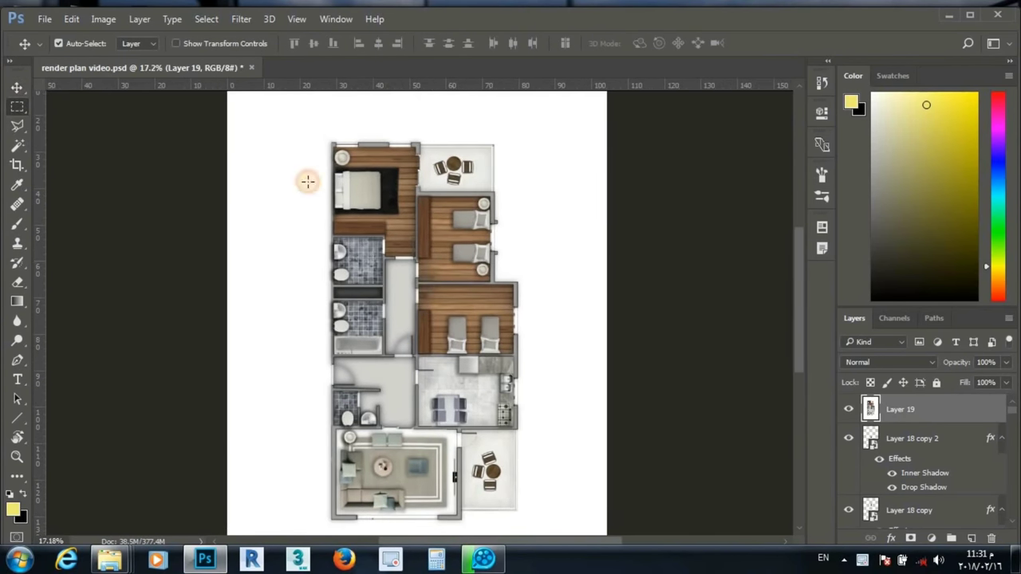
scroll(418, 205, up, 3)
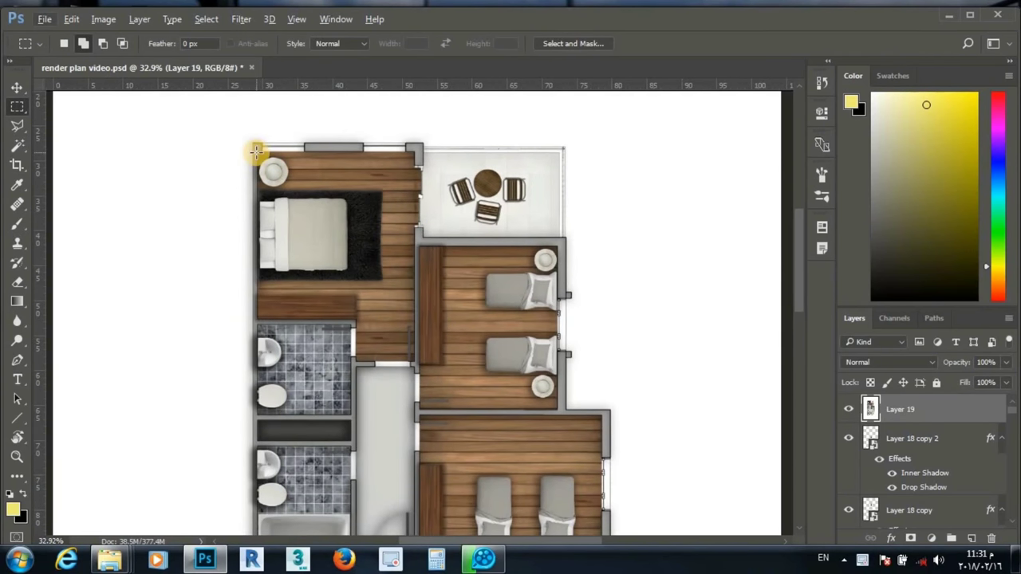
drag(255, 150, 415, 316)
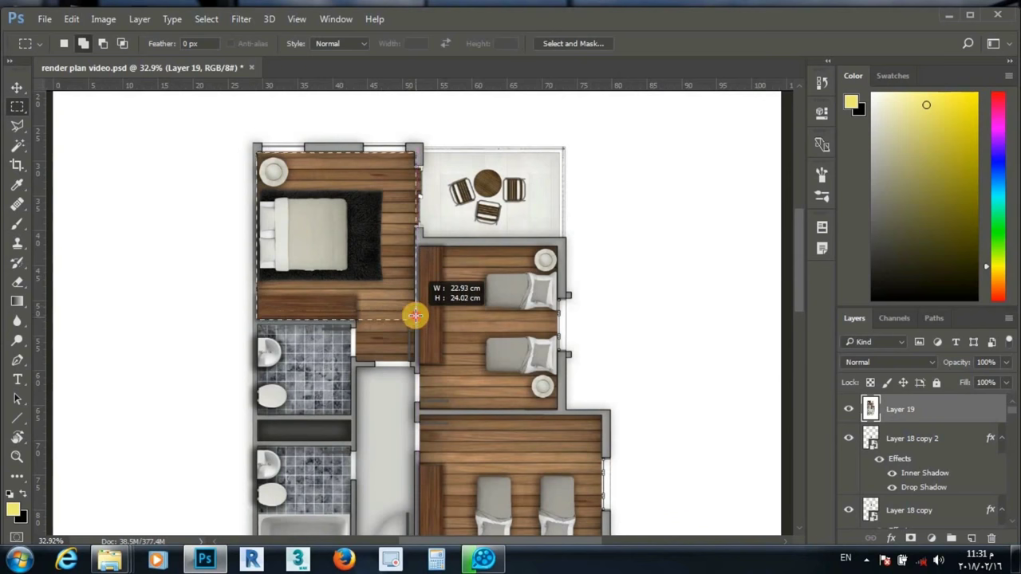
drag(415, 316, 413, 364)
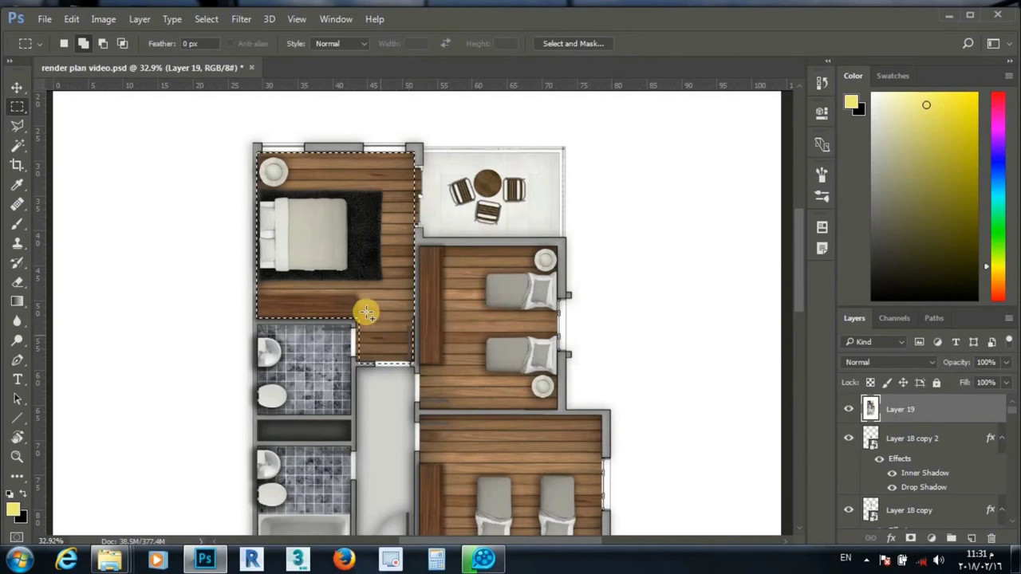
scroll(440, 278, down, 1)
drag(418, 222, 556, 386)
scroll(430, 335, down, 2)
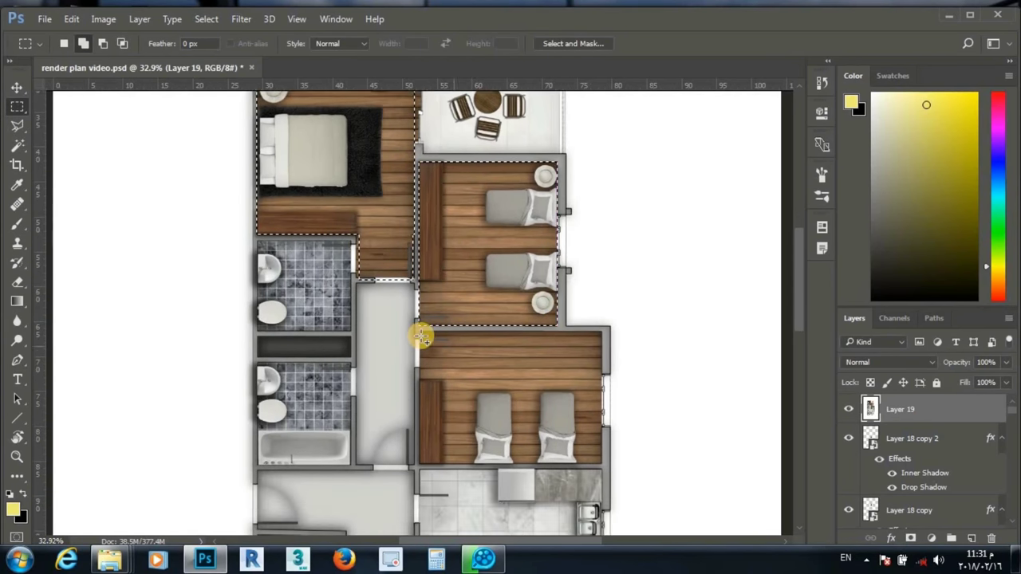
drag(420, 331, 602, 465)
Step: Add the kitchen to the bedroom selection
scroll(392, 348, up, 2)
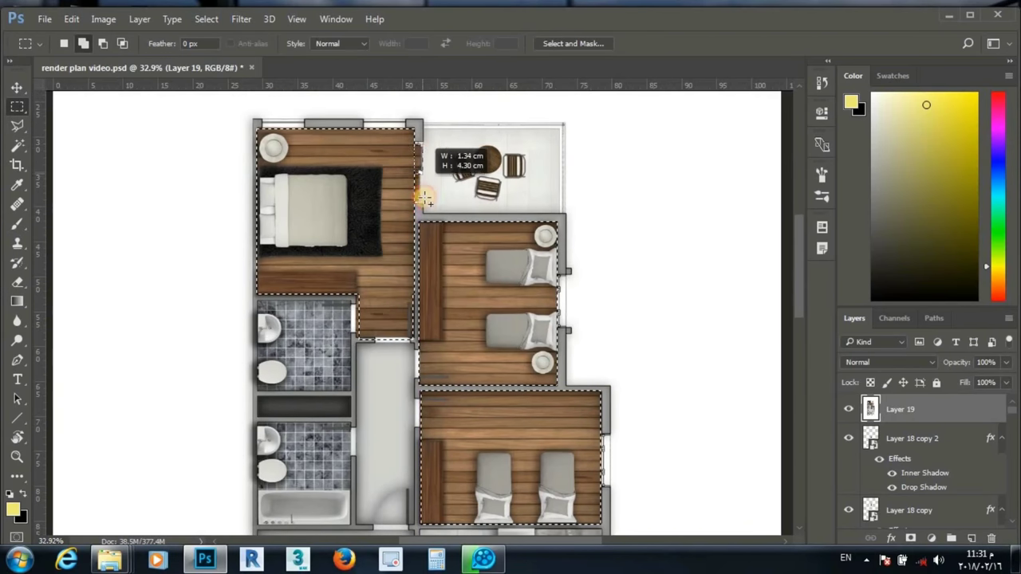
scroll(442, 313, down, 2)
scroll(428, 342, down, 3)
scroll(399, 331, down, 2)
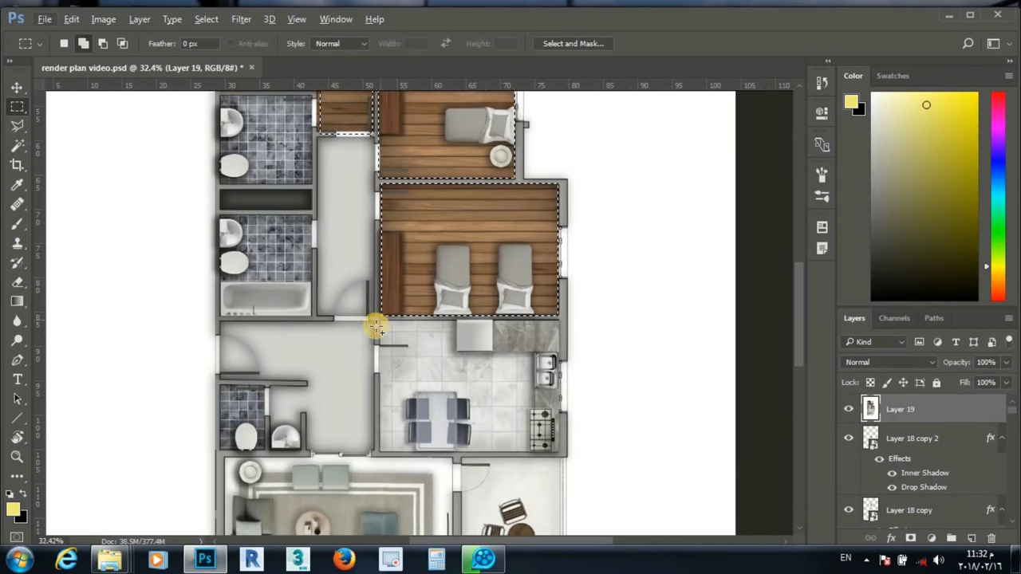
drag(381, 322, 566, 455)
scroll(401, 320, down, 3)
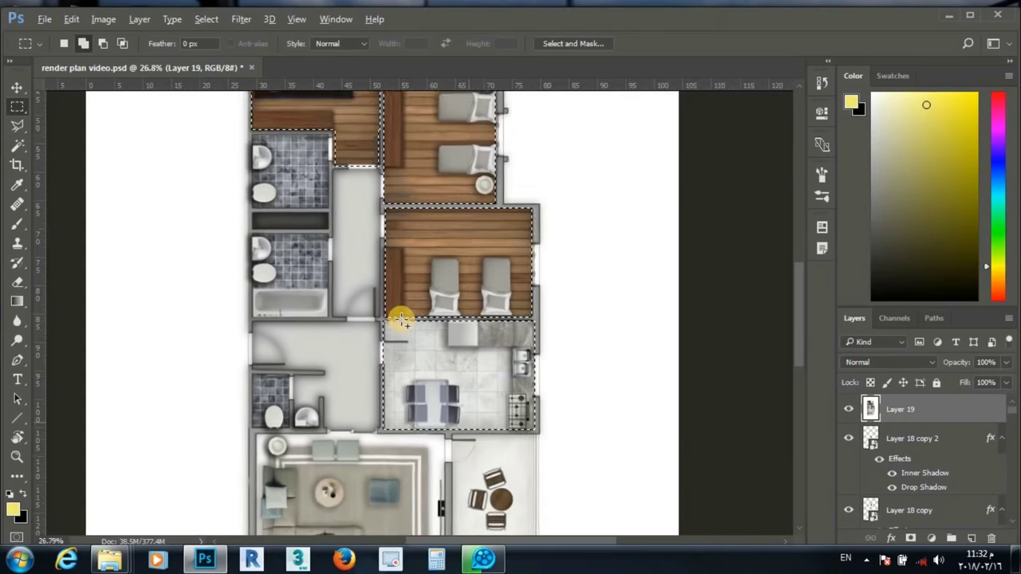
scroll(401, 320, down, 1)
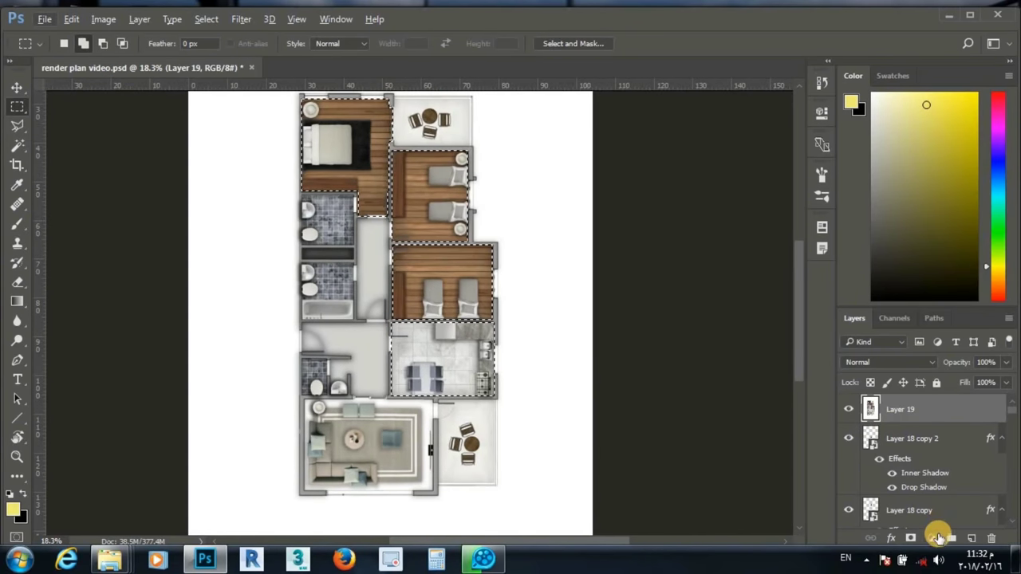
click(938, 539)
Step: Add a Levels adjustment with black input 0 and midtones 0.87, then reselect Layer 19
click(901, 280)
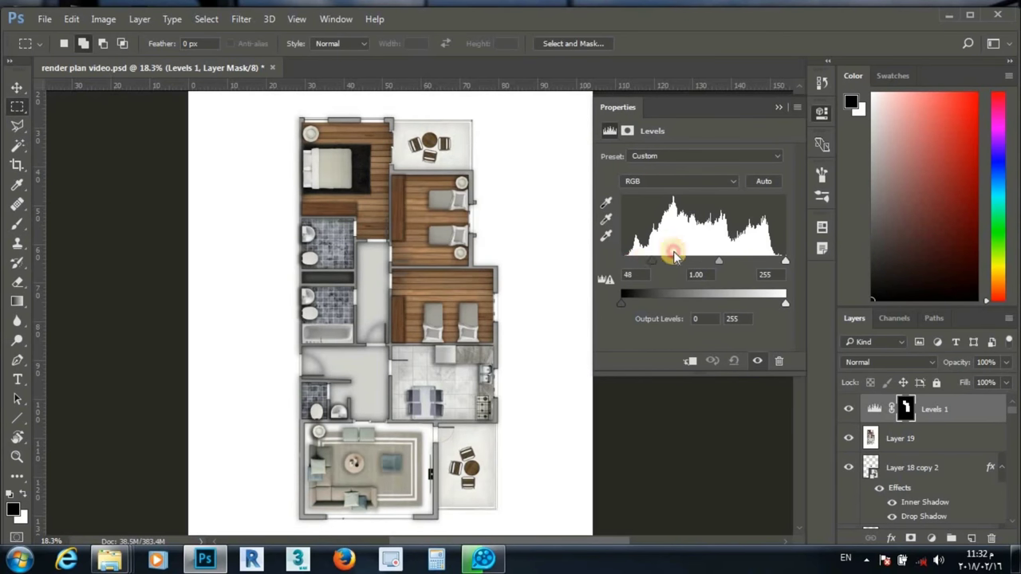
drag(636, 261, 586, 256)
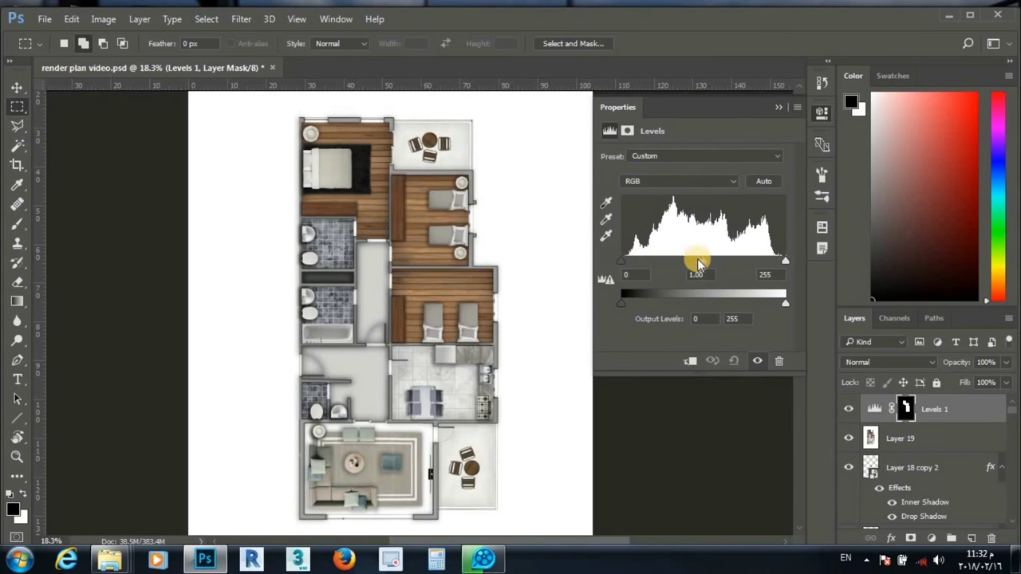
drag(725, 262, 710, 263)
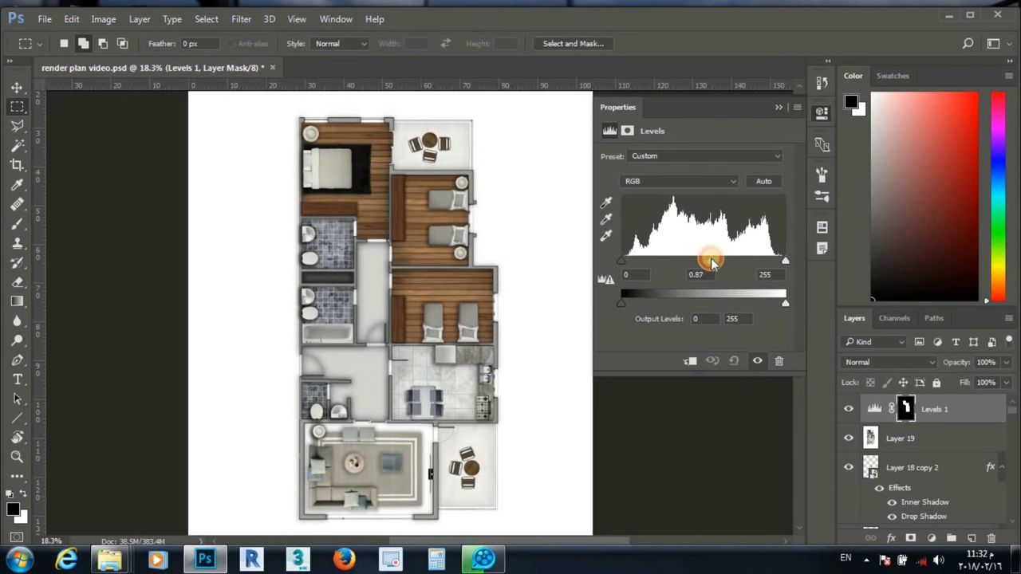
click(779, 108)
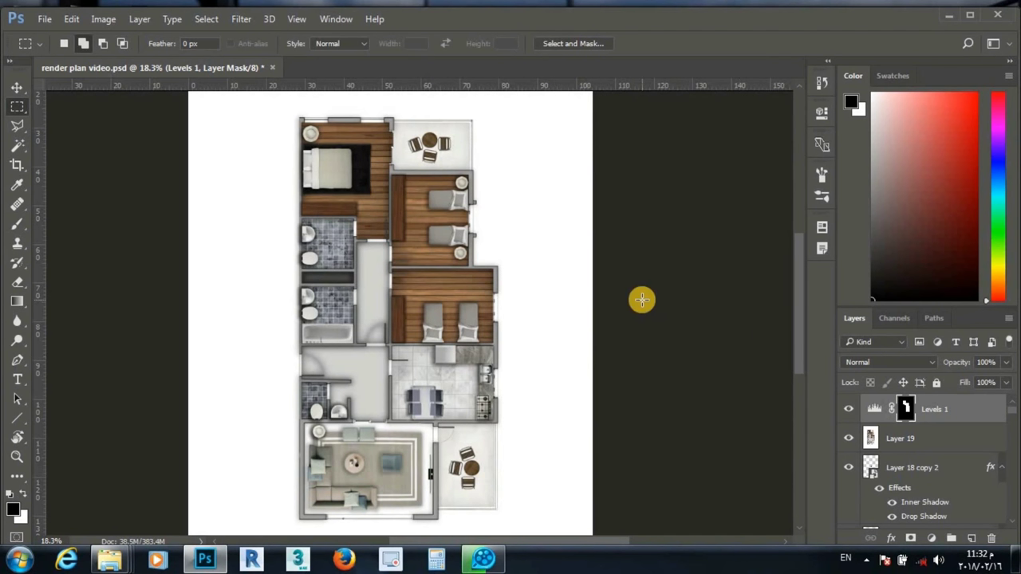
click(16, 87)
click(871, 441)
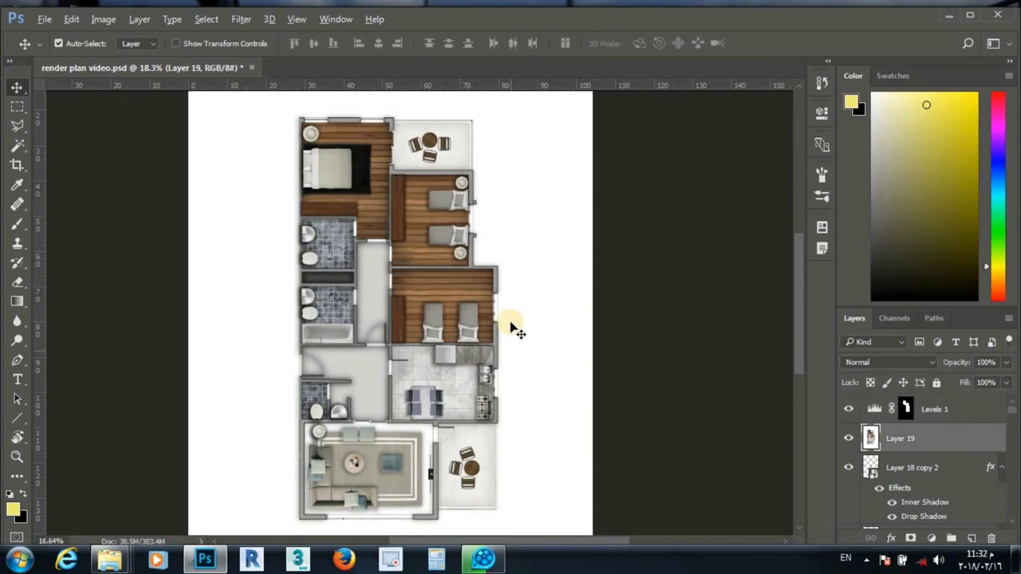
Step: With Polygonal Lasso in Add mode, outline two light wedges in the master bedroom
scroll(510, 327, down, 2)
click(16, 123)
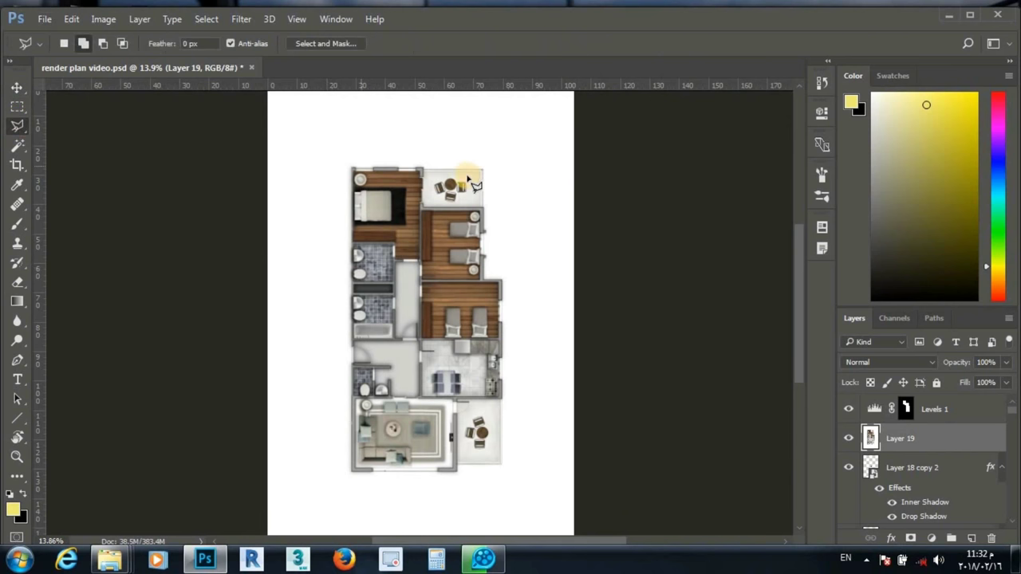
scroll(402, 197, up, 3)
scroll(403, 199, up, 2)
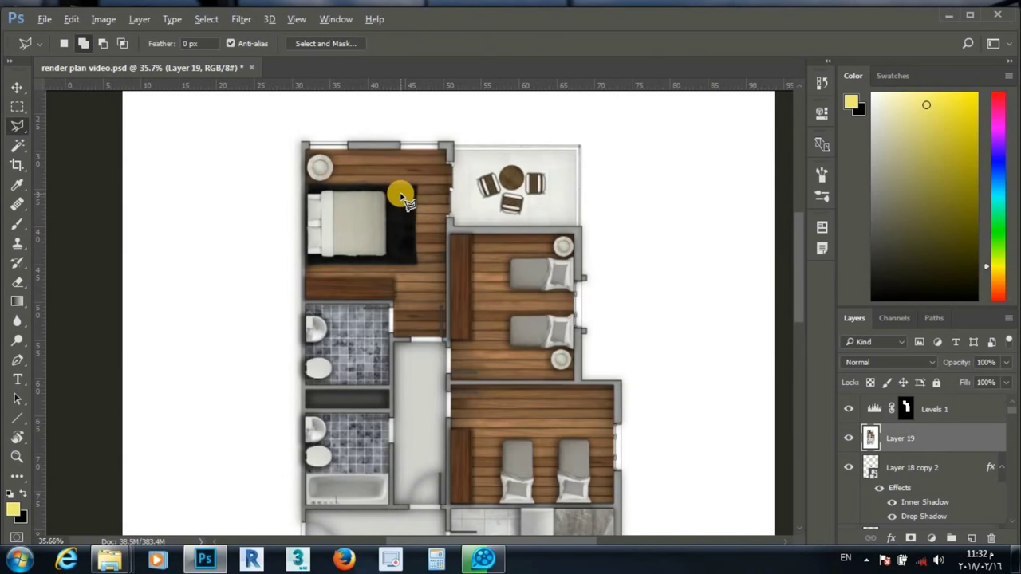
click(84, 45)
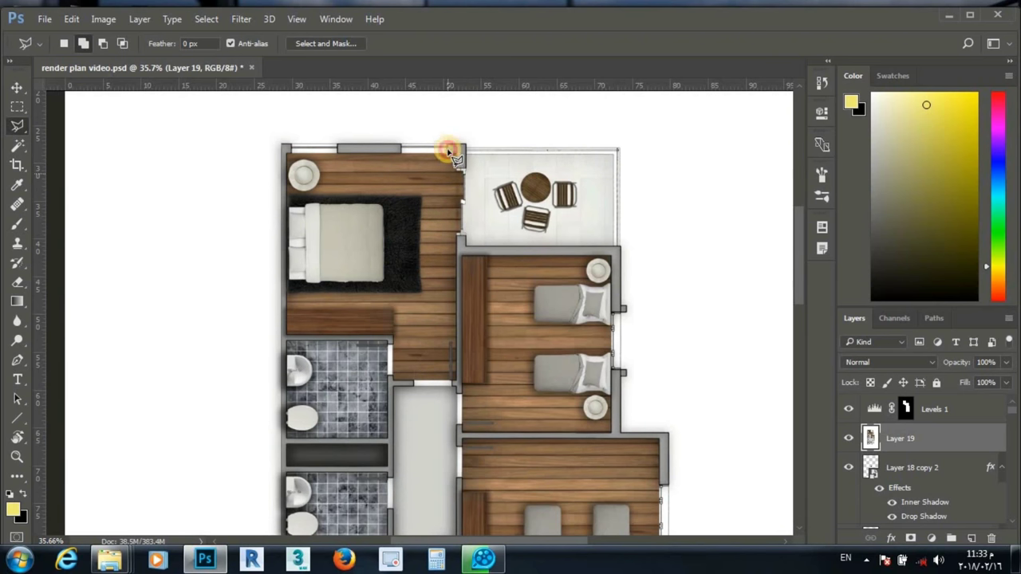
click(448, 155)
click(324, 240)
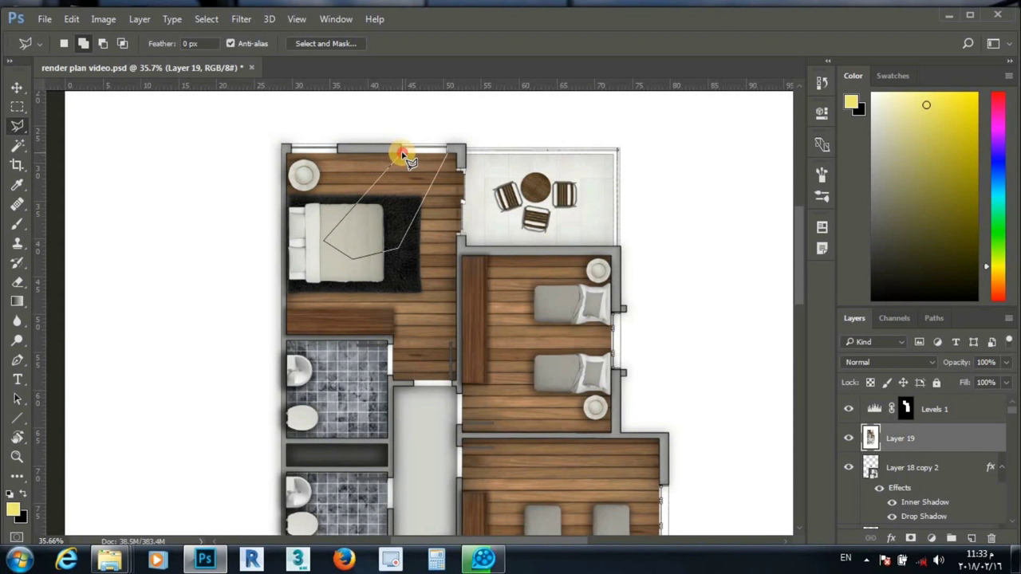
click(401, 146)
double_click(448, 148)
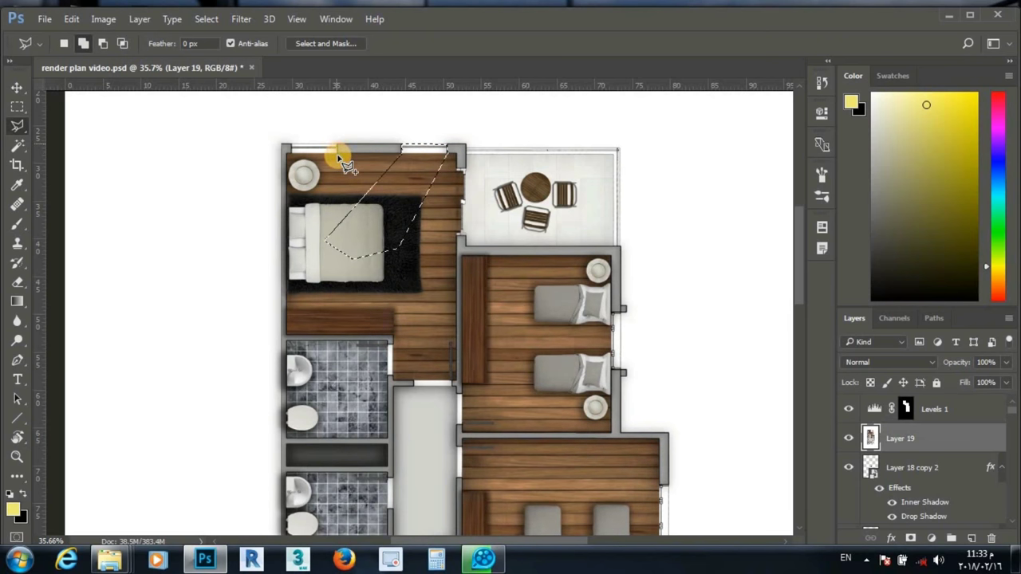
click(302, 214)
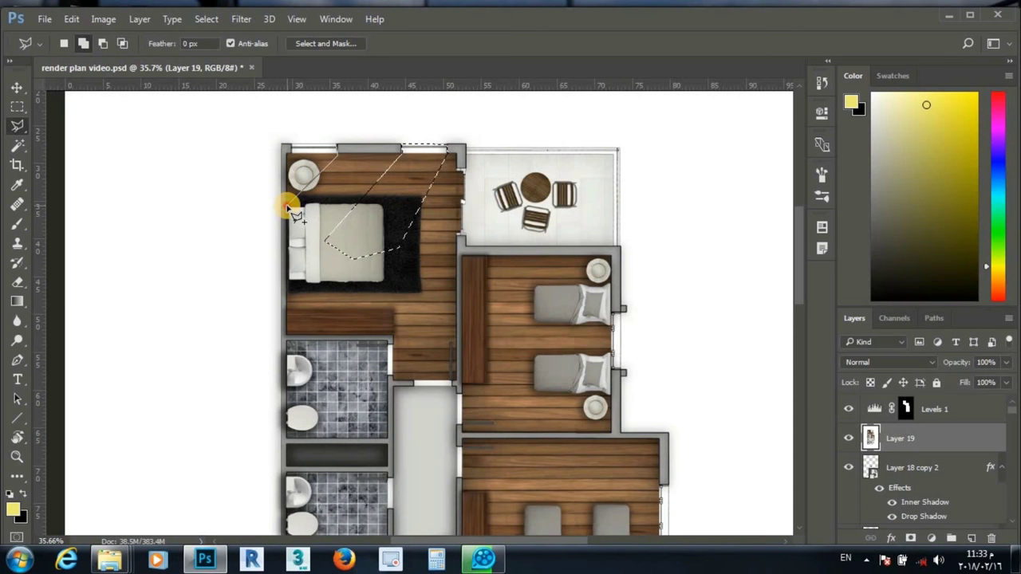
click(336, 148)
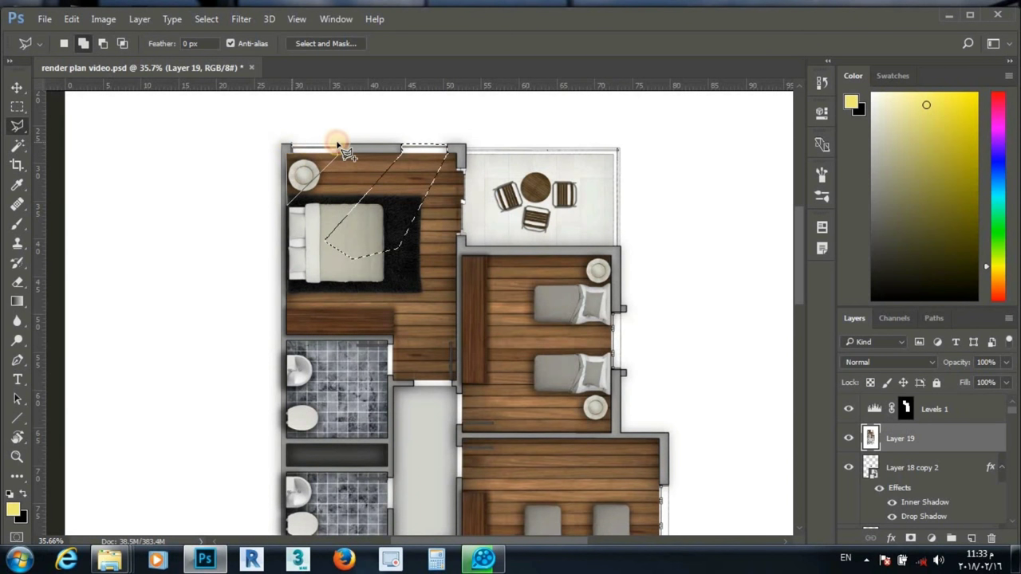
double_click(336, 148)
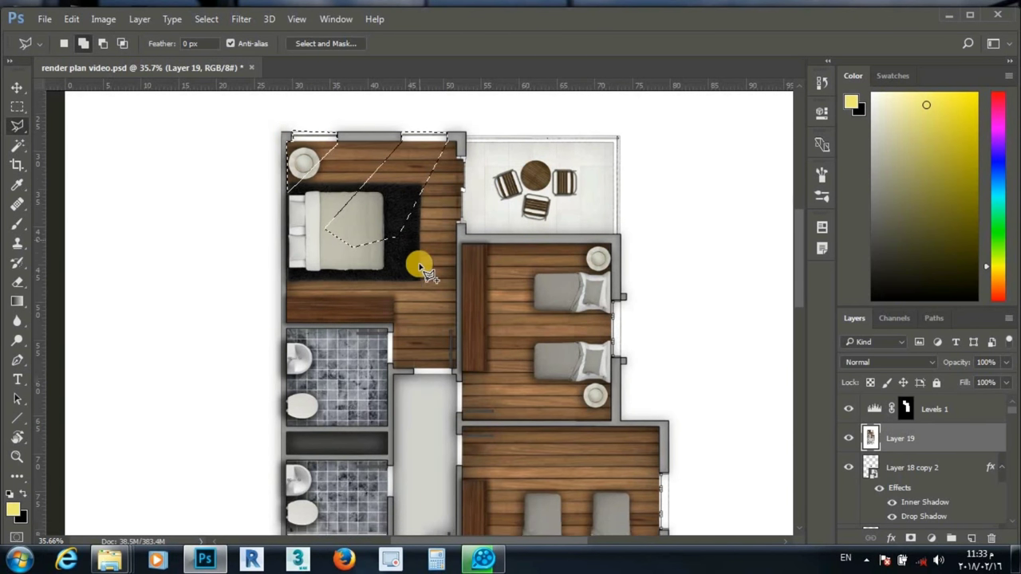
Step: Add light-wedge selections in the middle and bottom bedrooms
scroll(418, 258, down, 3)
click(613, 267)
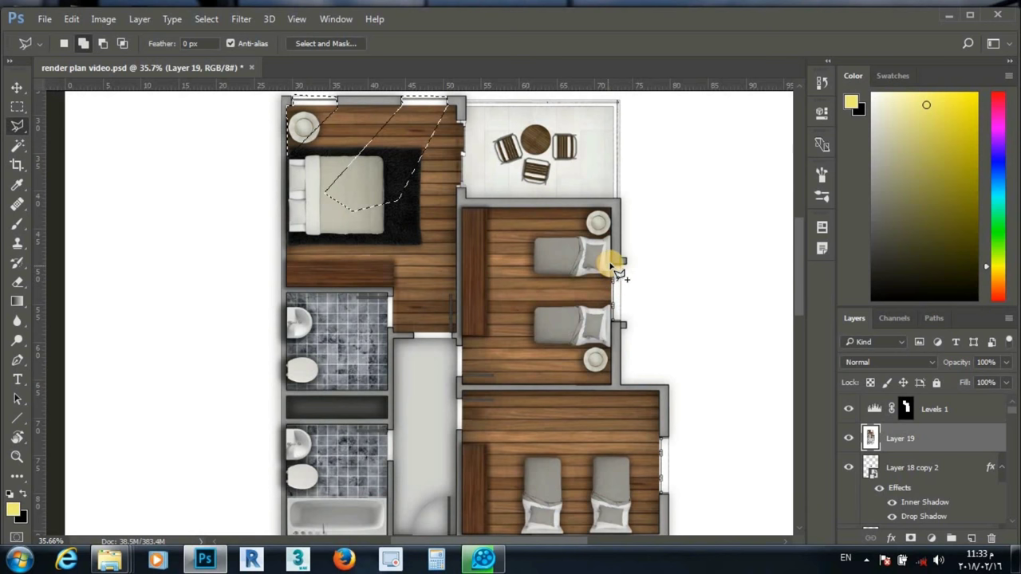
click(553, 363)
click(553, 382)
click(611, 383)
click(622, 323)
click(623, 264)
click(613, 268)
scroll(511, 307, down, 5)
click(661, 344)
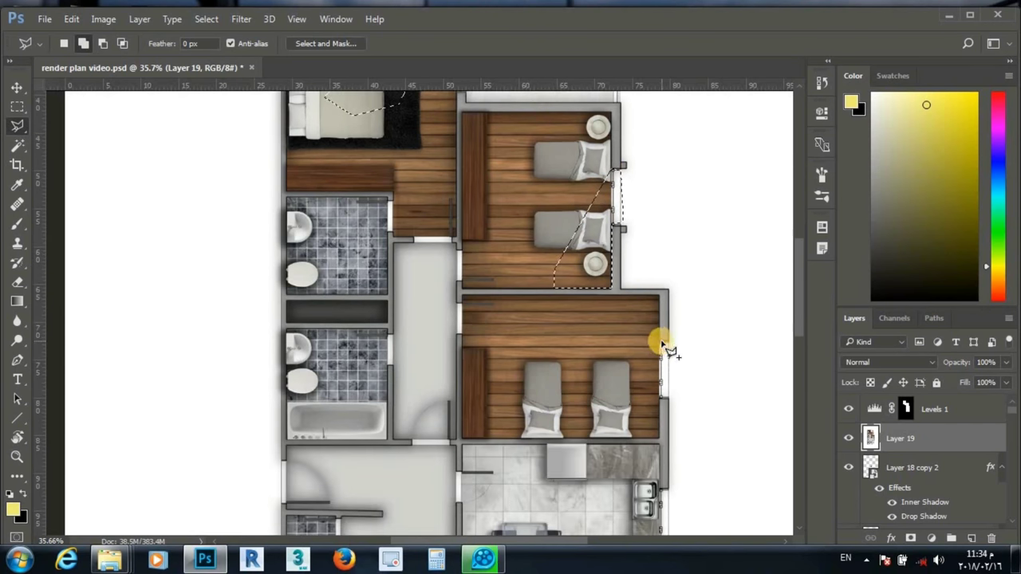
click(604, 436)
click(658, 440)
Step: Add a kitchen wedge to the selection and create empty Layer 20 above Levels 1
click(661, 345)
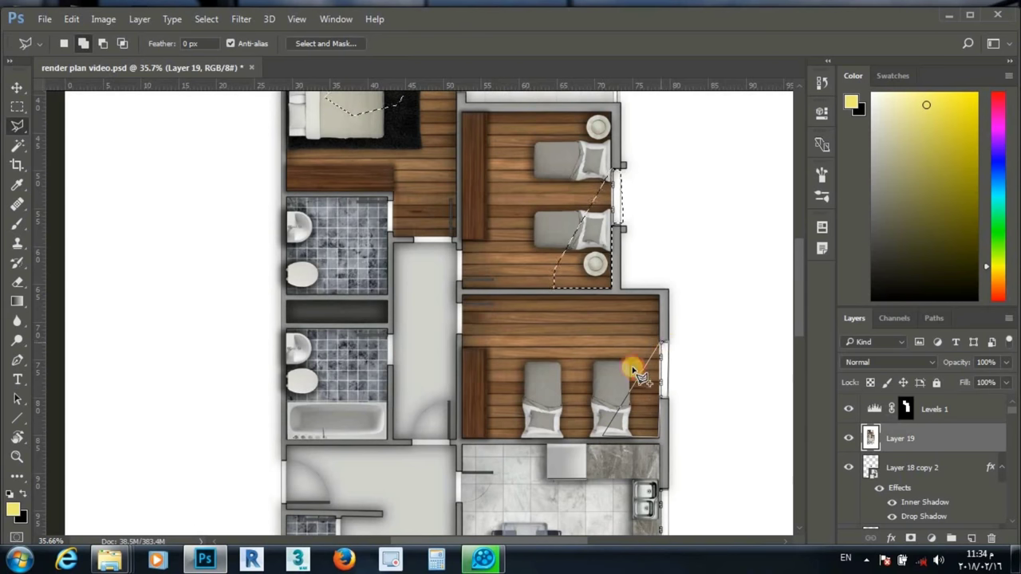
scroll(661, 351, down, 5)
click(644, 373)
click(603, 458)
click(665, 461)
click(667, 354)
click(644, 371)
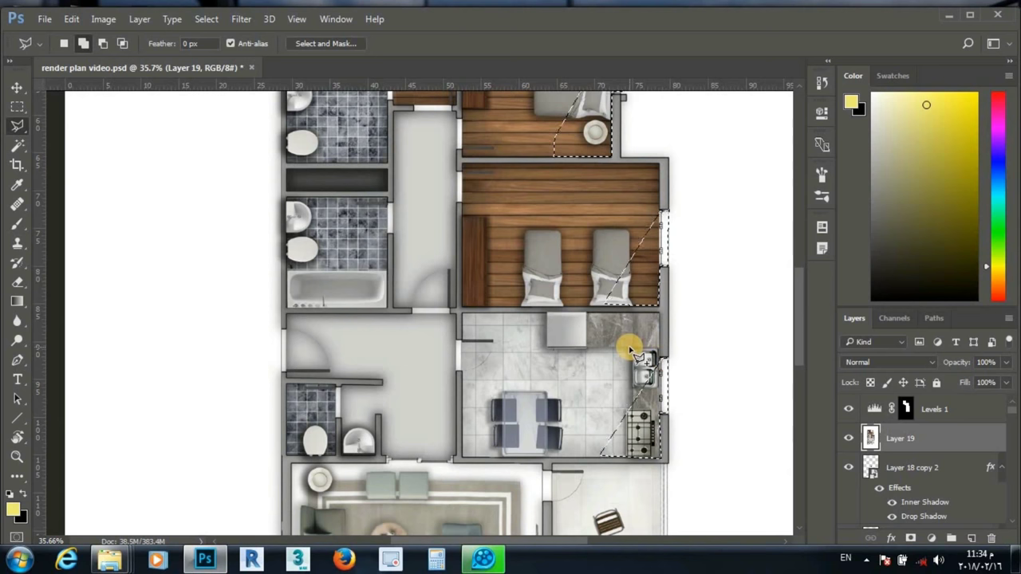
scroll(631, 355, down, 3)
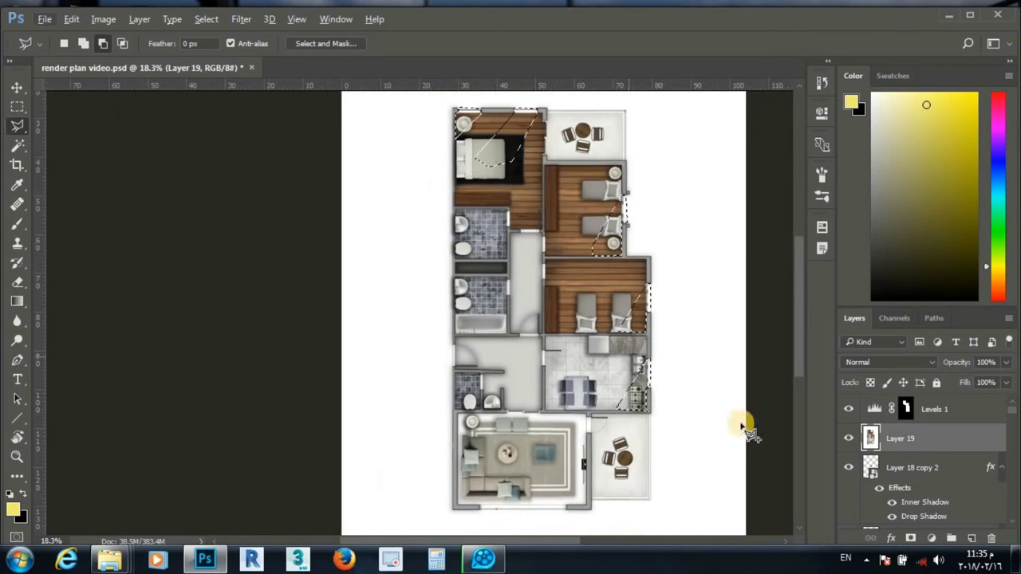
click(941, 411)
click(972, 538)
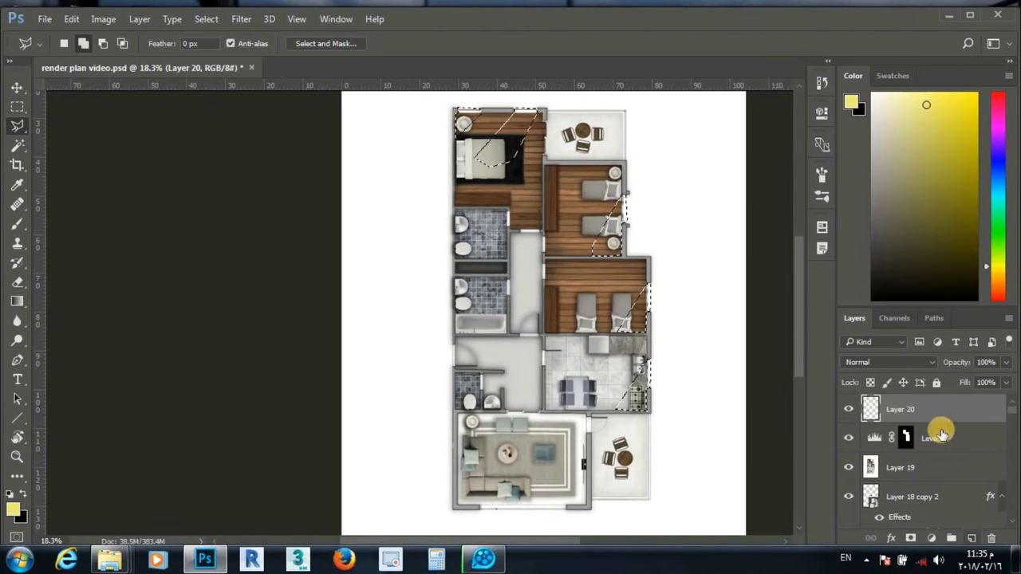
Step: Switch to the Brush tool and set its tip size to 155 px
click(17, 224)
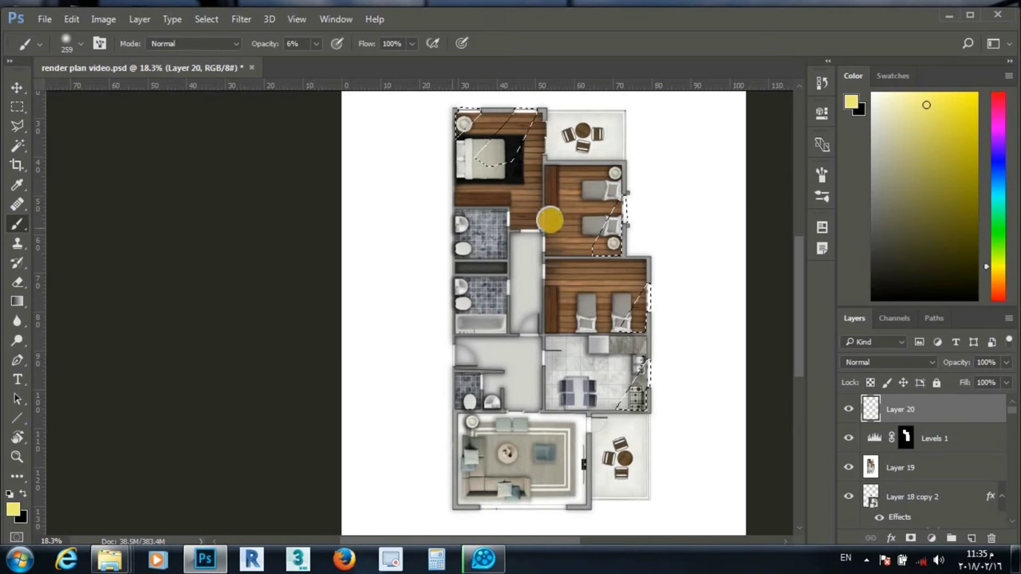
scroll(421, 221, down, 2)
scroll(399, 189, down, 1)
scroll(397, 185, up, 3)
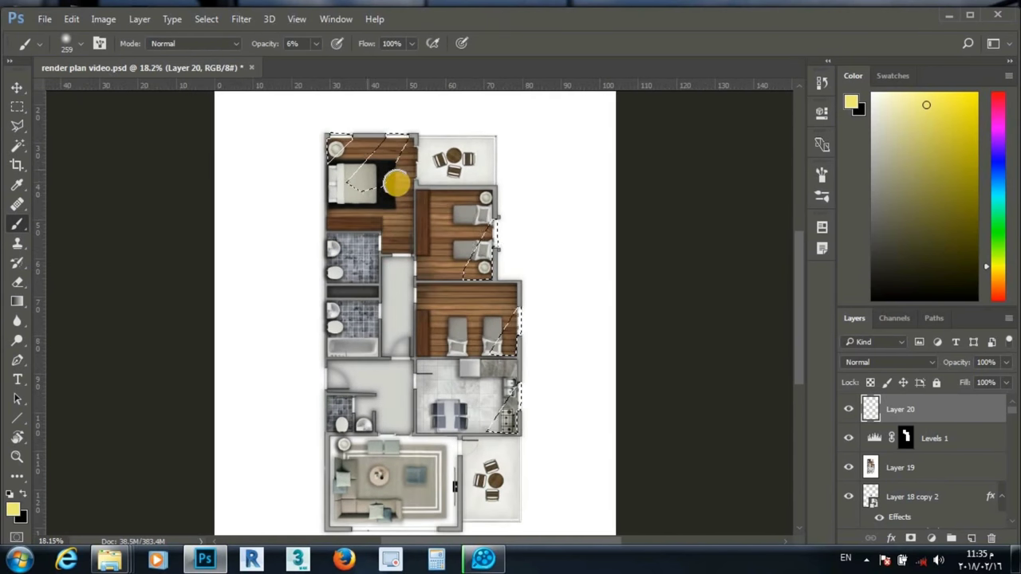
scroll(396, 185, up, 2)
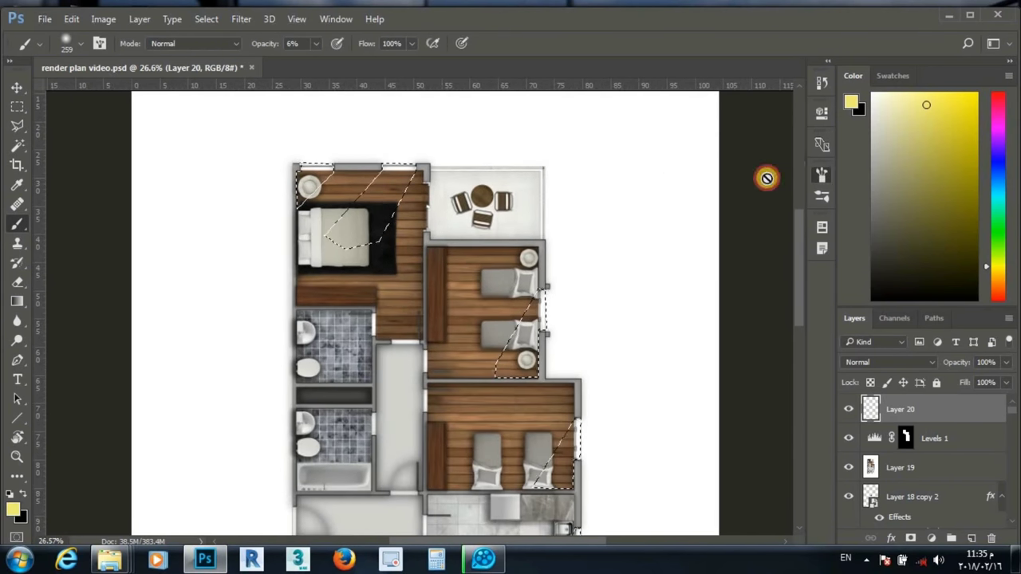
key(F5)
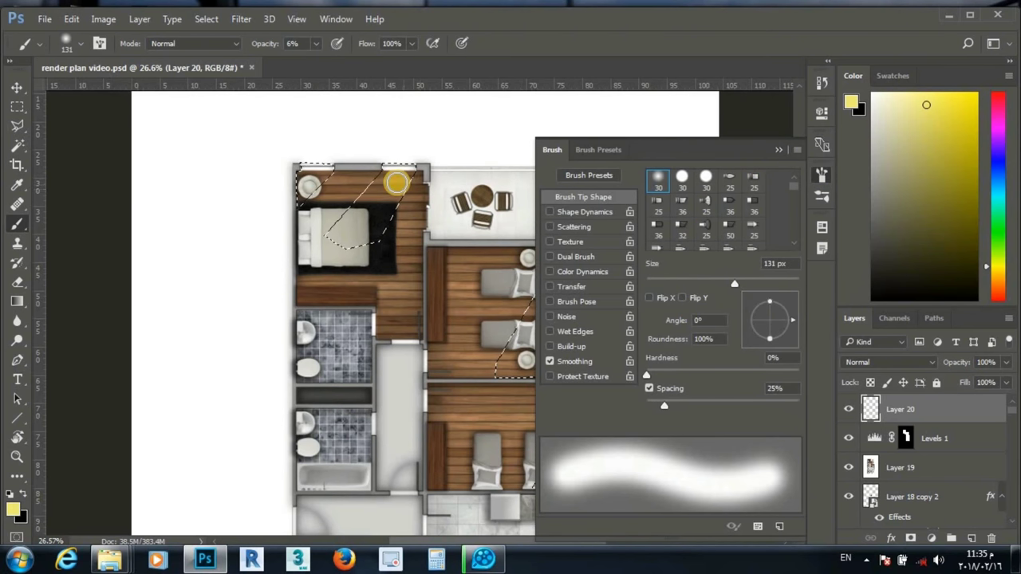
drag(680, 264, 741, 278)
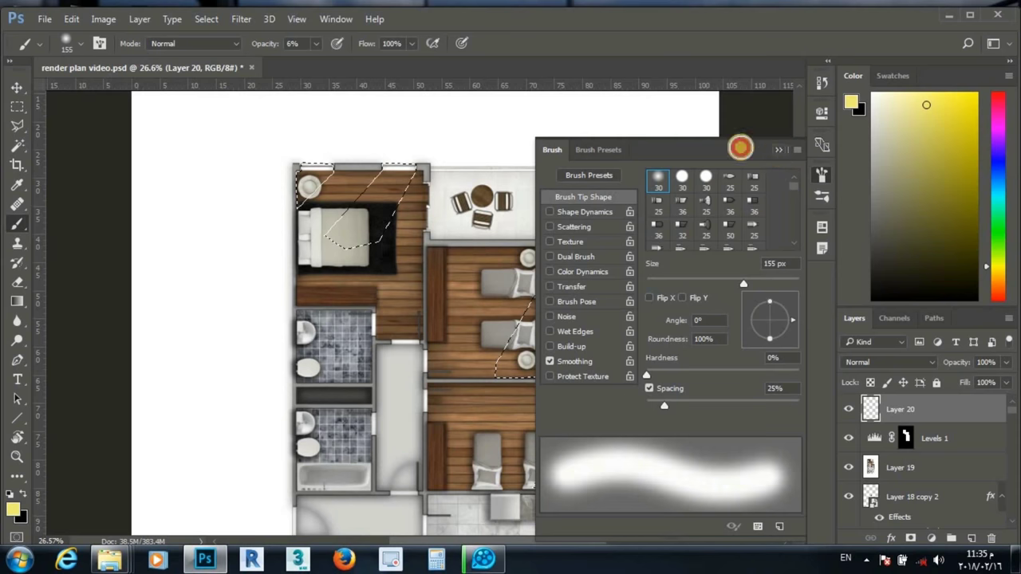
key(F5)
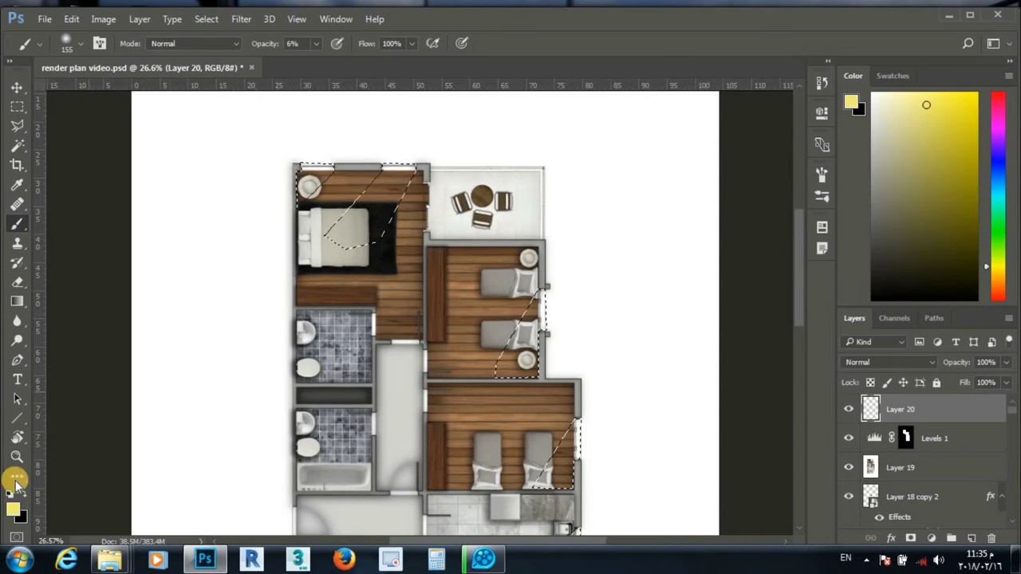
Step: Set foreground to near-white #fdfdfd, enlarge the brush to 196 px, and paint light into the master bedroom
click(12, 509)
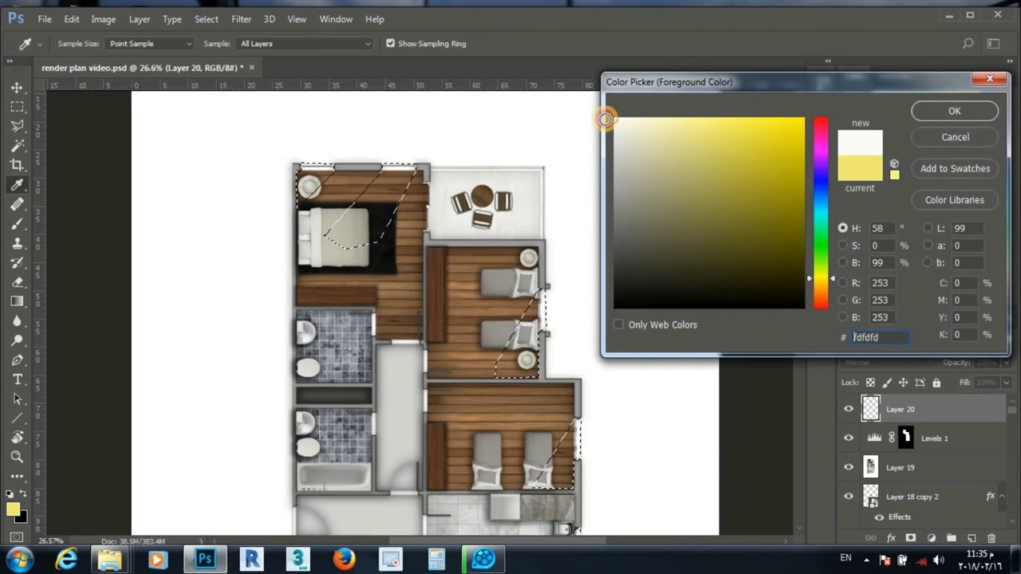
click(953, 111)
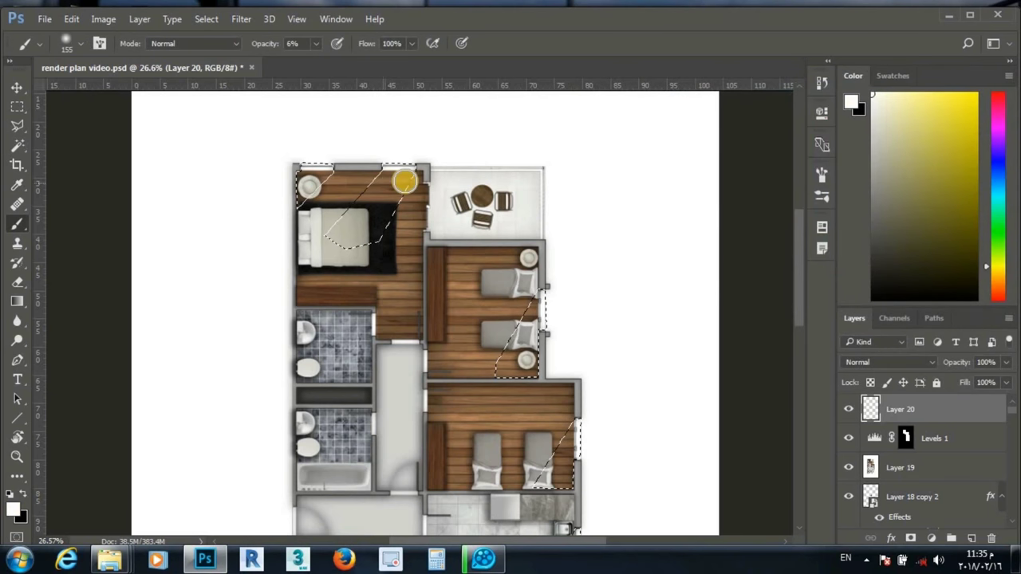
right_click(441, 179)
drag(553, 205, 593, 200)
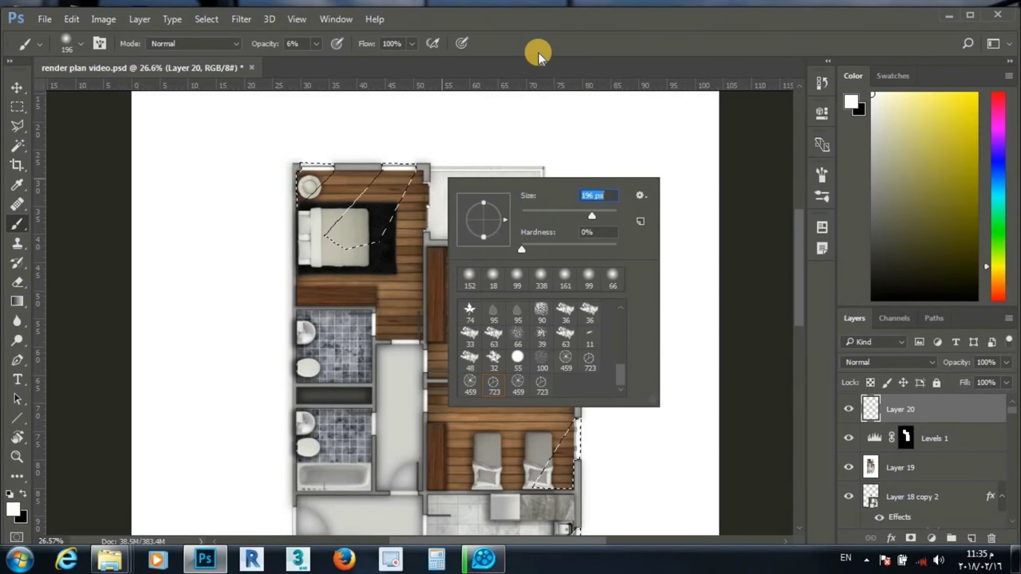
key(Return)
scroll(390, 203, up, 4)
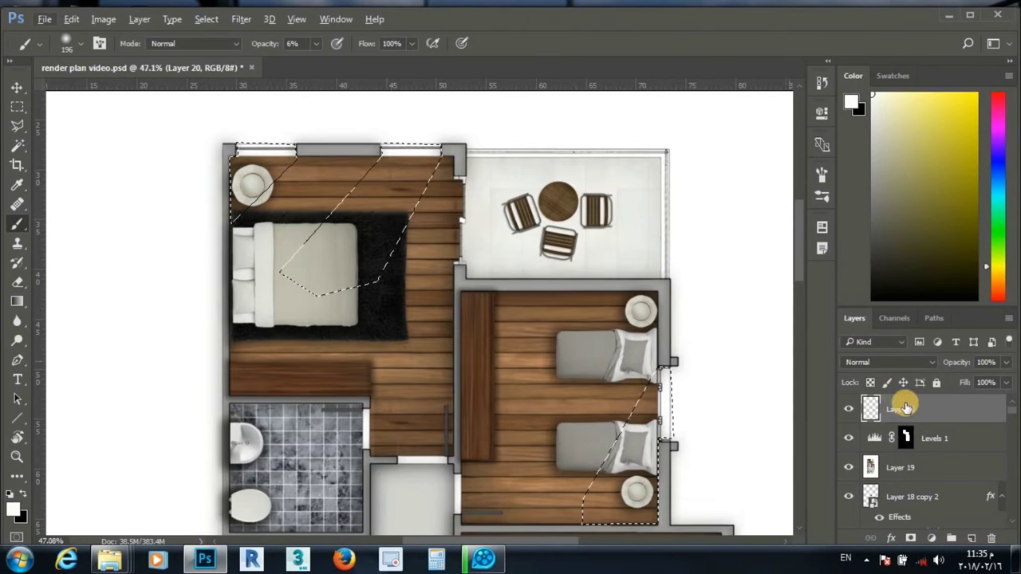
drag(388, 155, 383, 166)
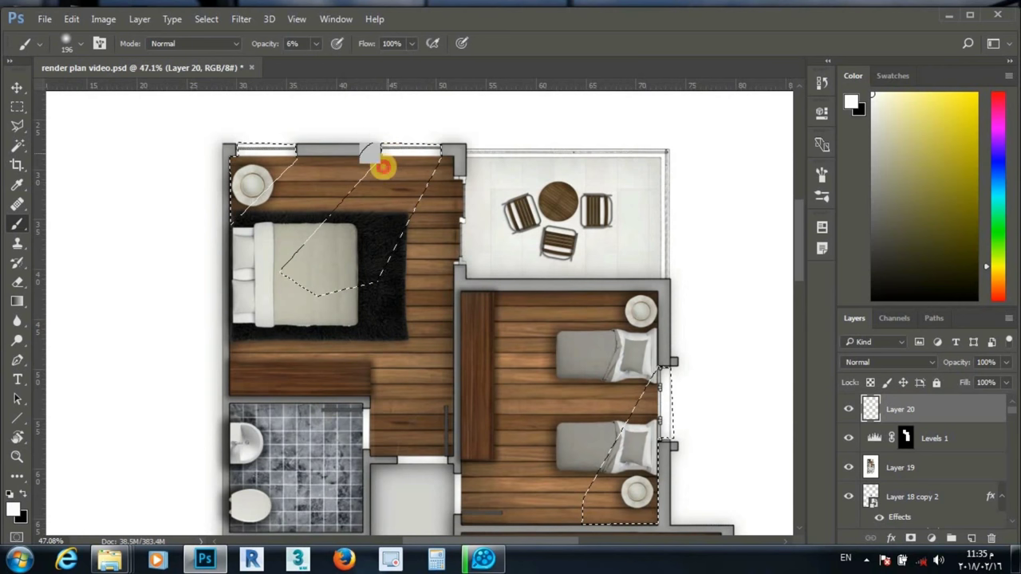
Step: Undo a washed-out stroke on the floor and reset the foreground colour to pure white
drag(359, 218, 250, 169)
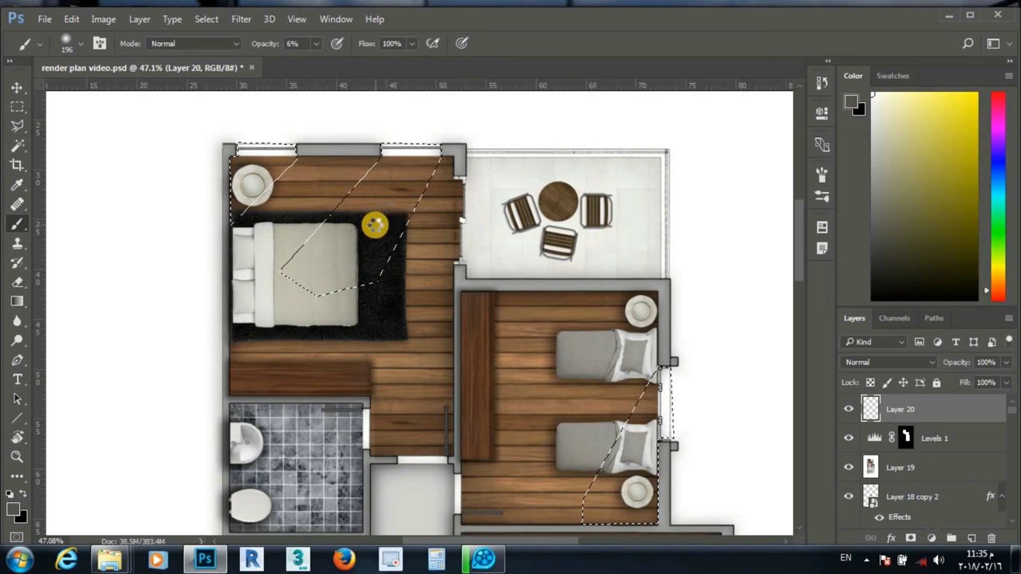
alt+click(375, 226)
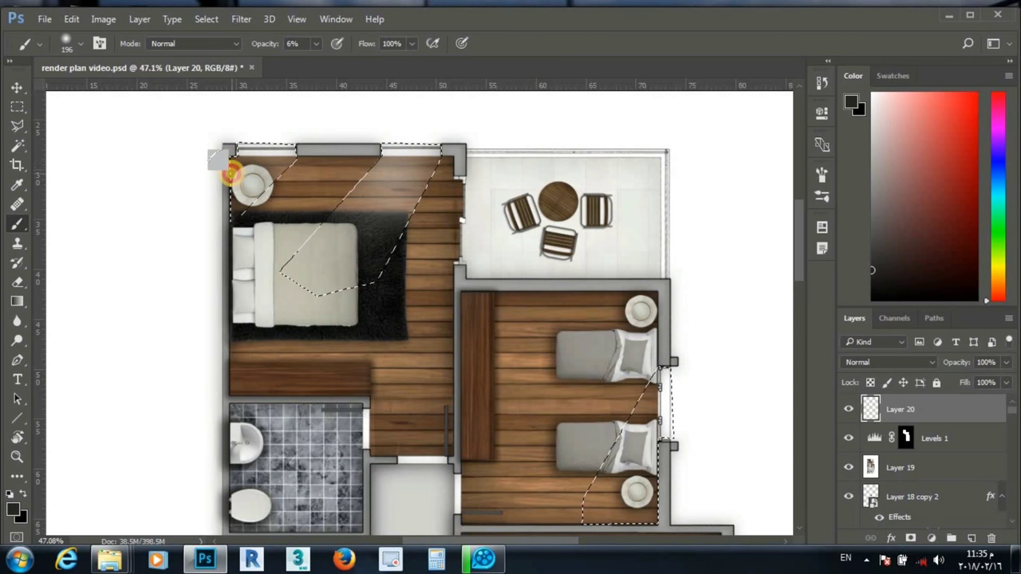
key(ctrl+z)
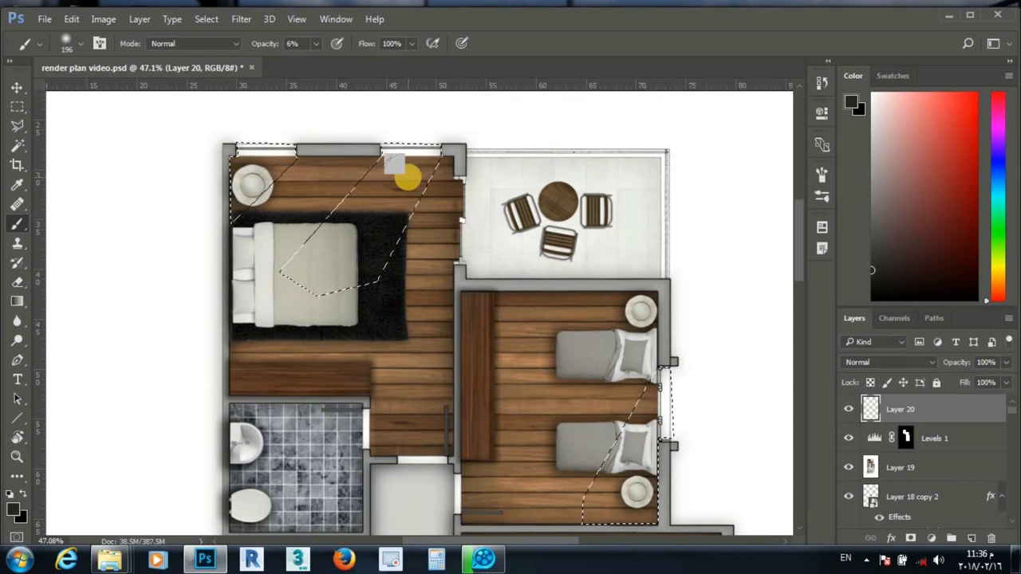
click(11, 512)
click(615, 119)
click(954, 112)
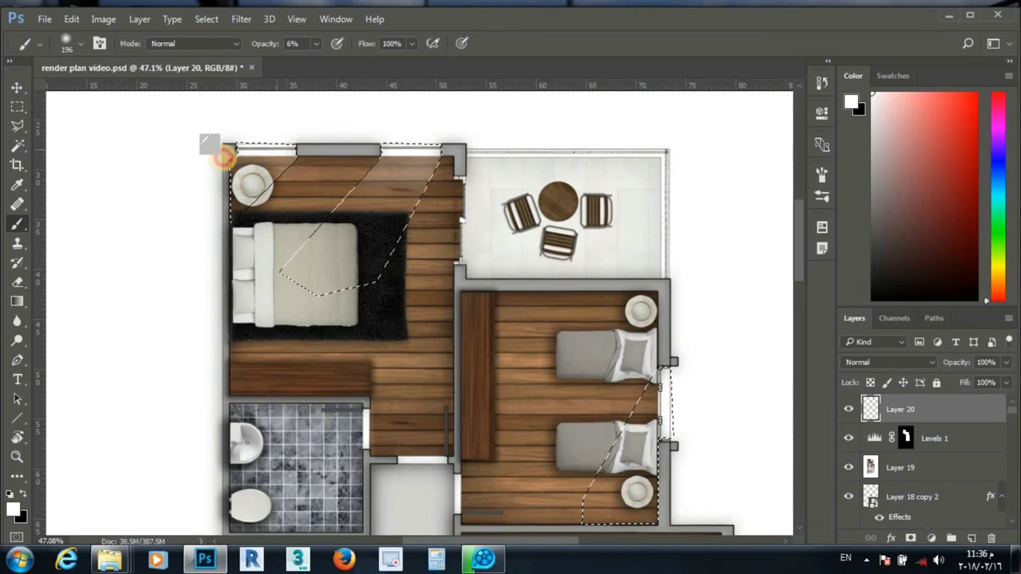
Step: Paint faint white light across both bedroom window selections
drag(444, 142, 653, 388)
scroll(630, 397, down, 2)
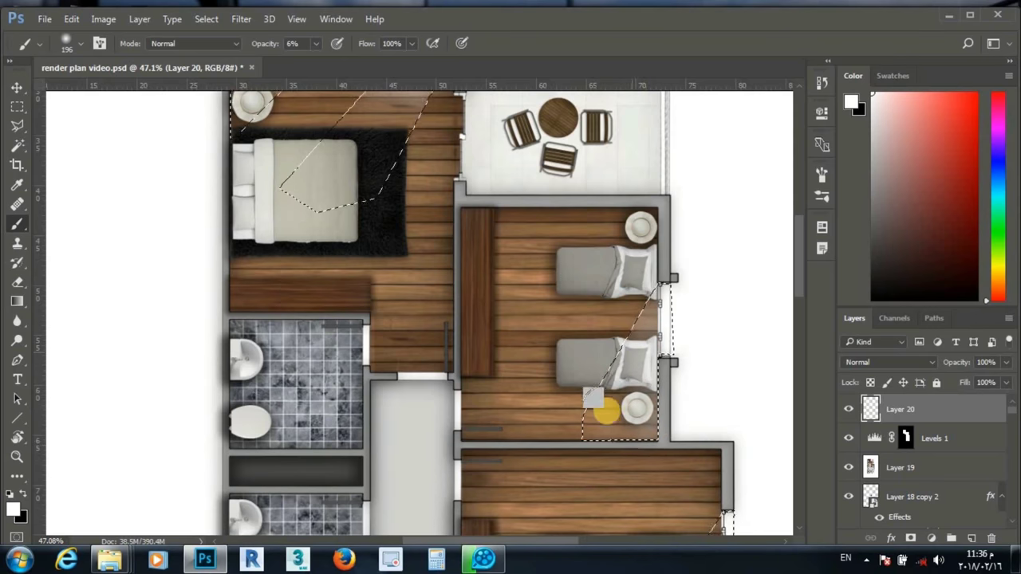
scroll(598, 405, down, 3)
scroll(722, 343, down, 3)
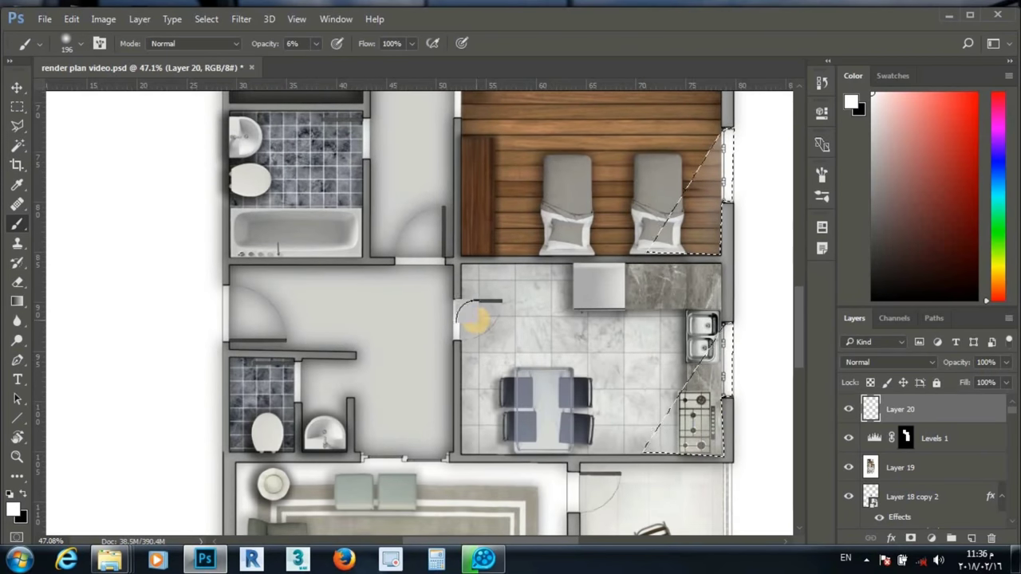
scroll(467, 319, down, 1)
scroll(474, 314, down, 1)
scroll(684, 346, up, 2)
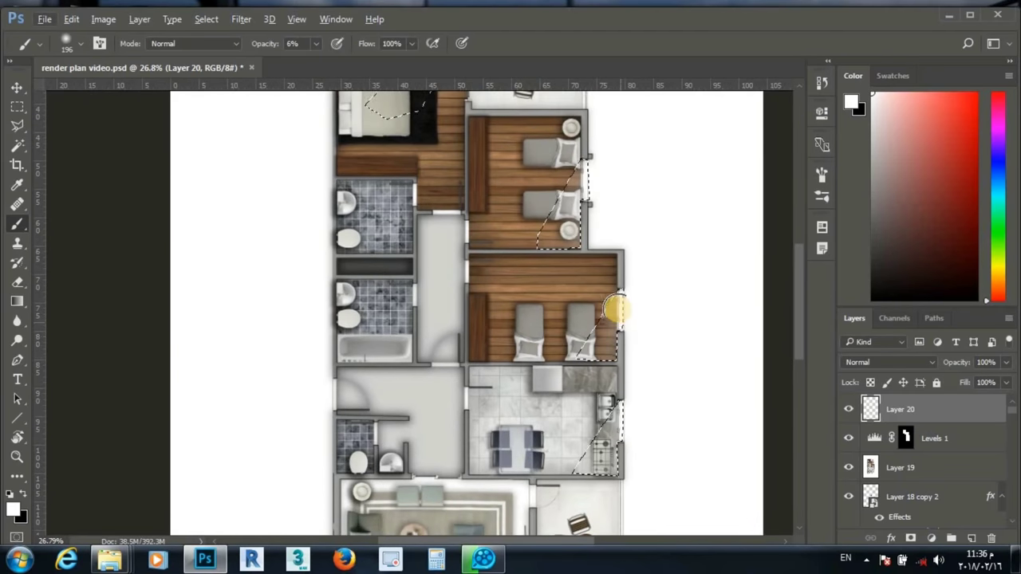
scroll(433, 194, up, 2)
scroll(383, 202, up, 2)
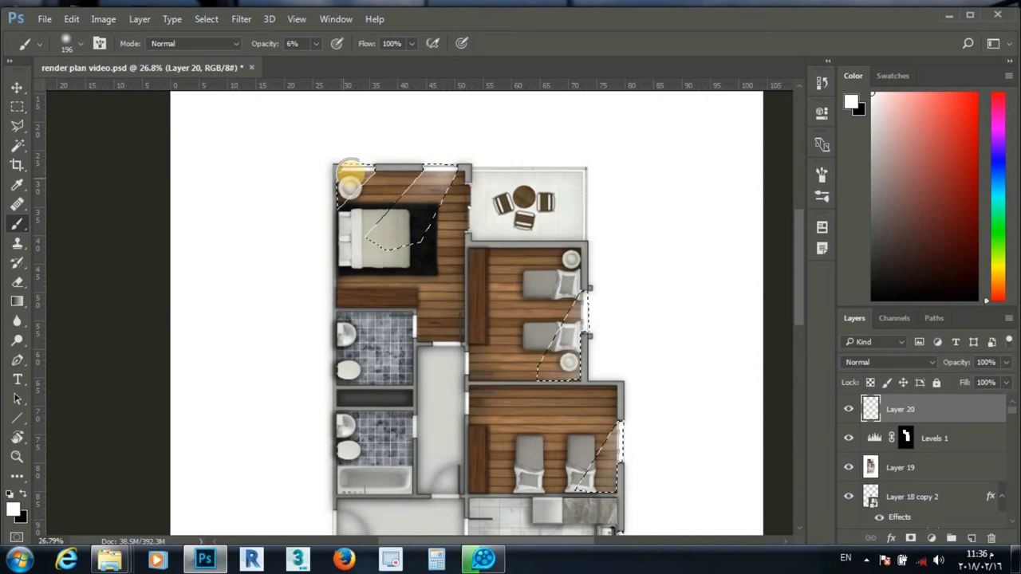
Step: Enlarge the brush to 432 px, repaint the beams, then deselect them
right_click(488, 155)
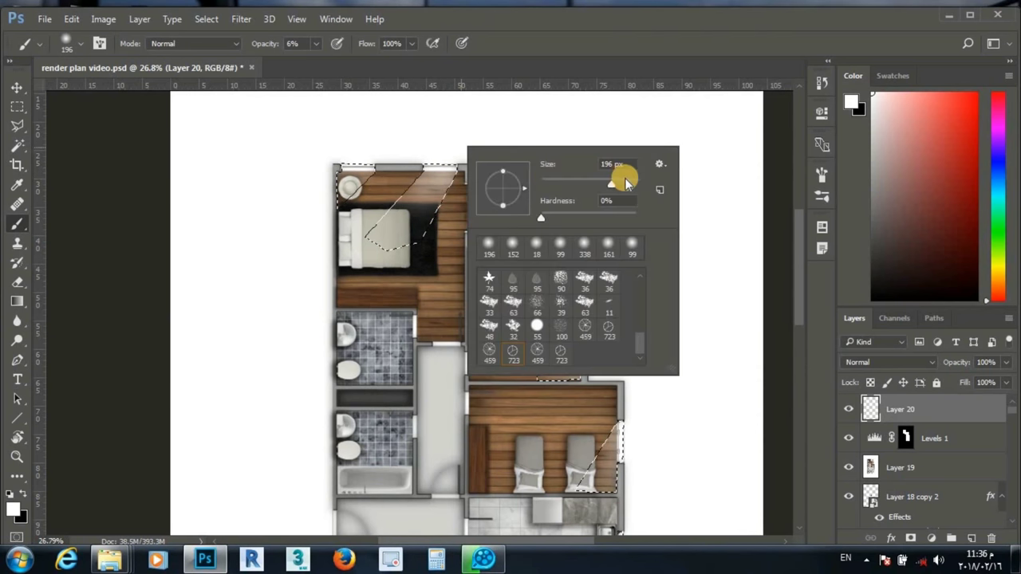
key(Return)
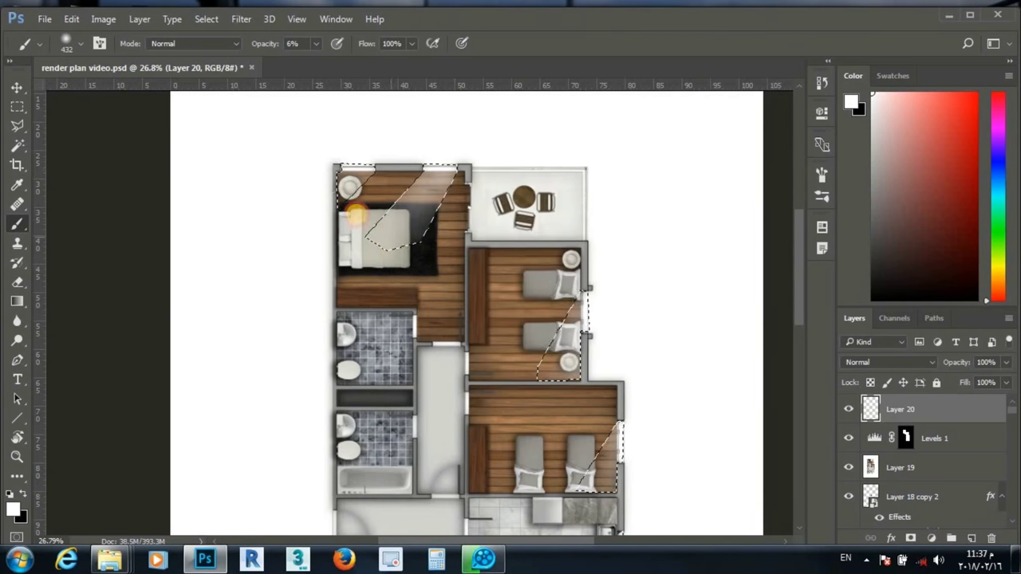
scroll(556, 434, down, 1)
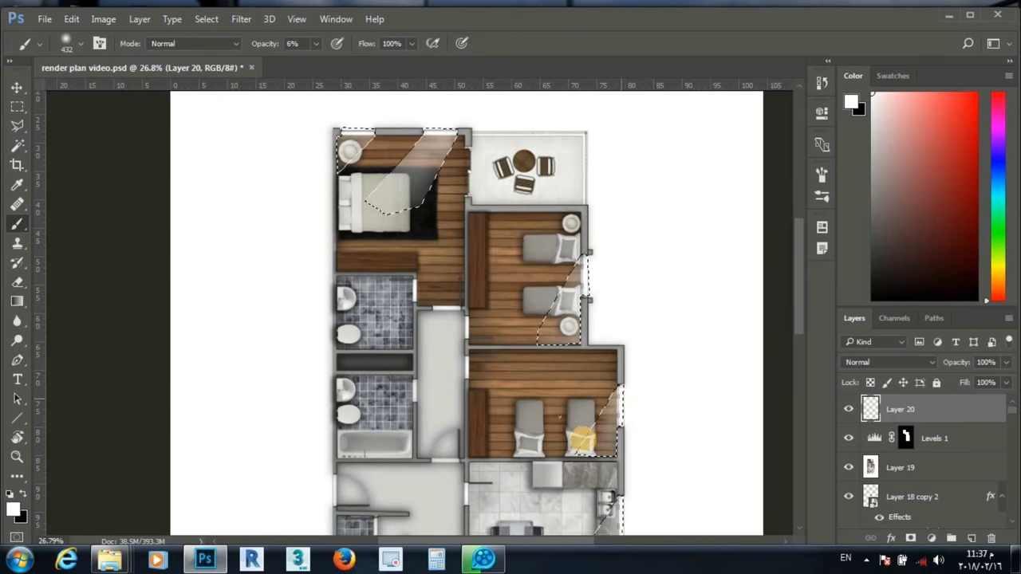
scroll(556, 369, down, 1)
scroll(581, 505, down, 3)
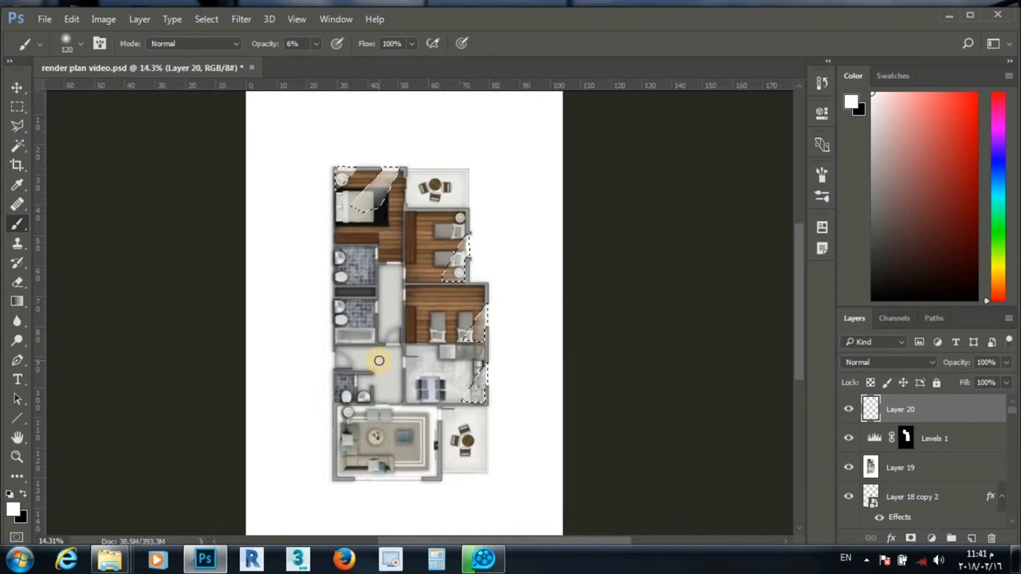
key(ctrl+d)
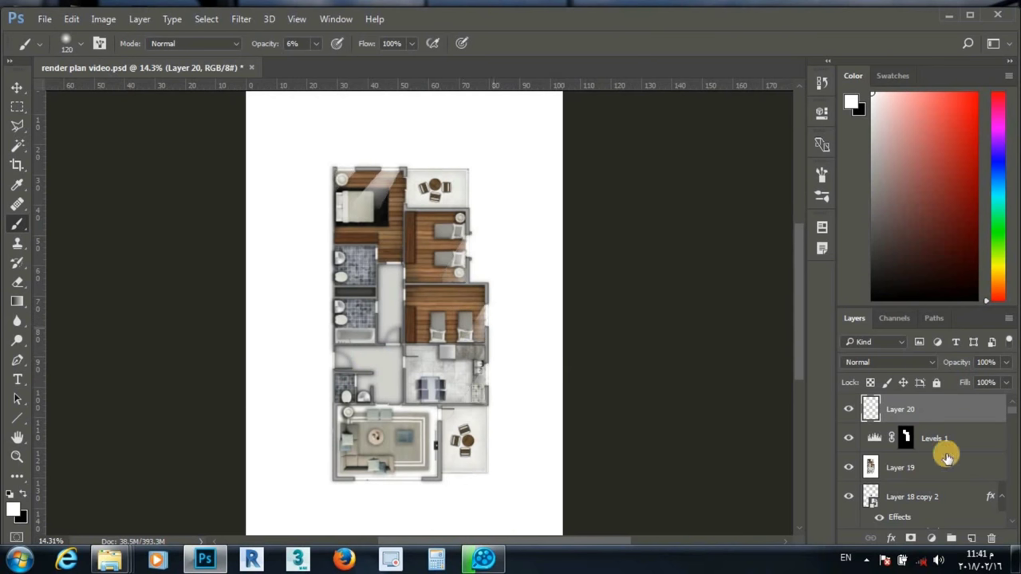
Step: Apply a Motion Blur with 50° angle and 36 px distance to the Layer 20 beams
click(241, 18)
mouse_move(249, 184)
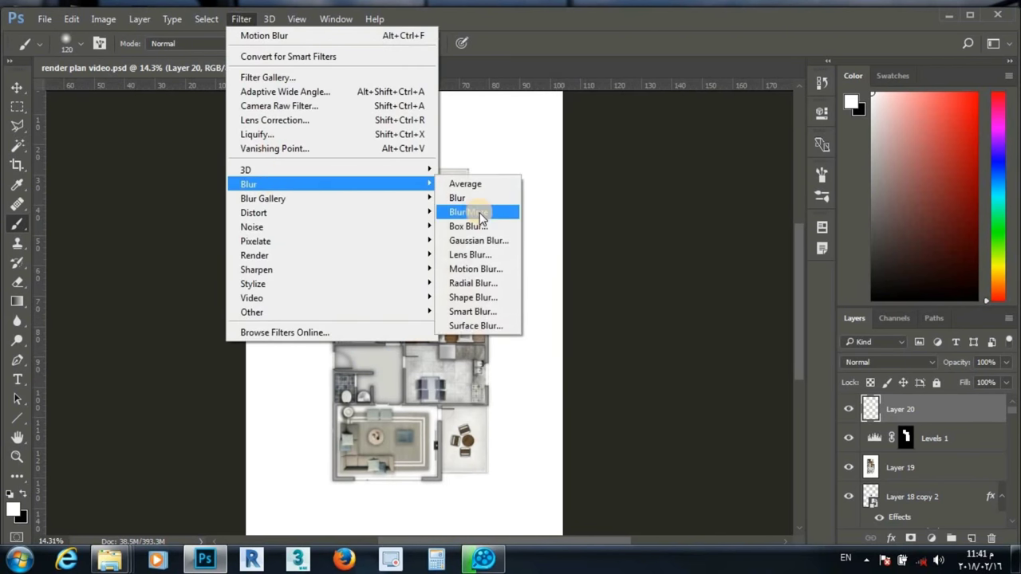
click(470, 271)
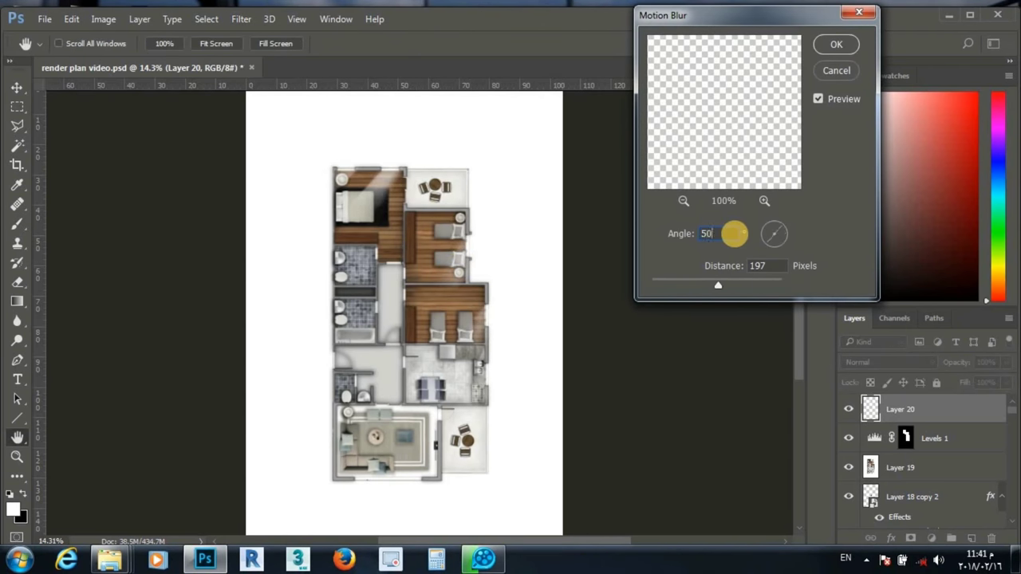
click(704, 276)
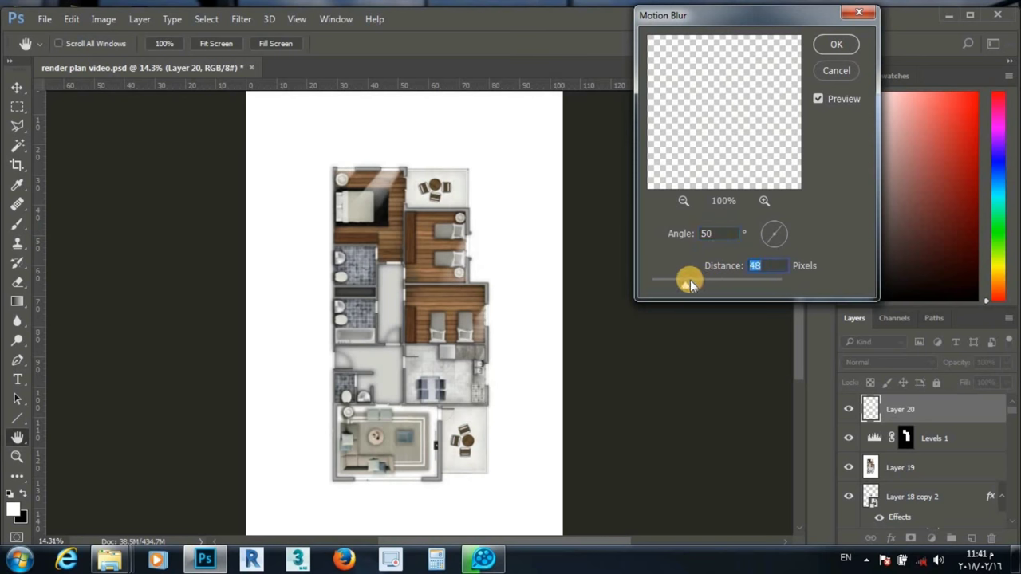
drag(690, 280, 677, 280)
click(835, 46)
key(b)
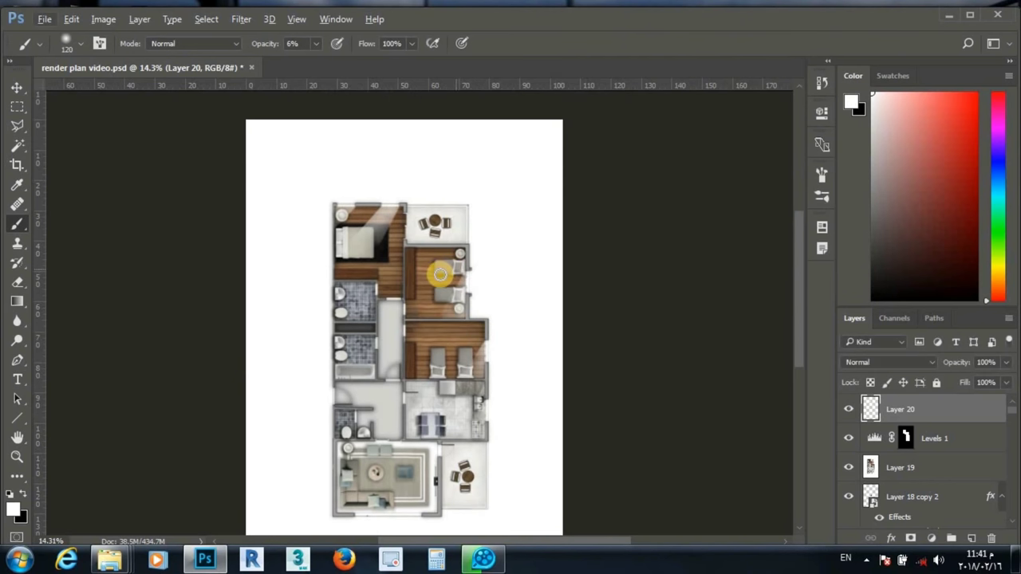
Step: Switch to the Blur tool with a 133 px brush at 50% strength
scroll(462, 279, up, 3)
scroll(441, 276, up, 1)
scroll(441, 276, down, 2)
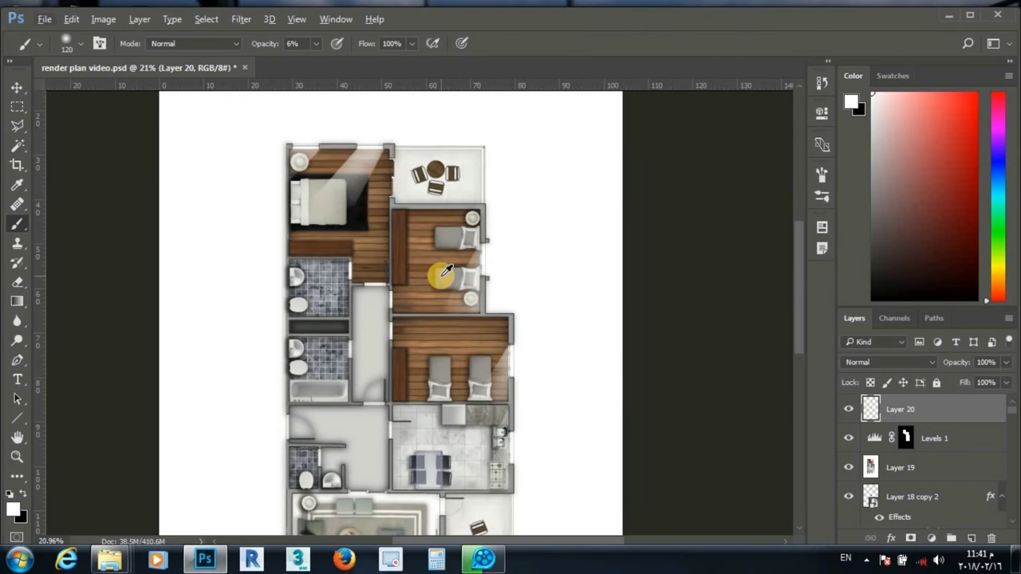
scroll(441, 276, up, 1)
scroll(117, 354, up, 1)
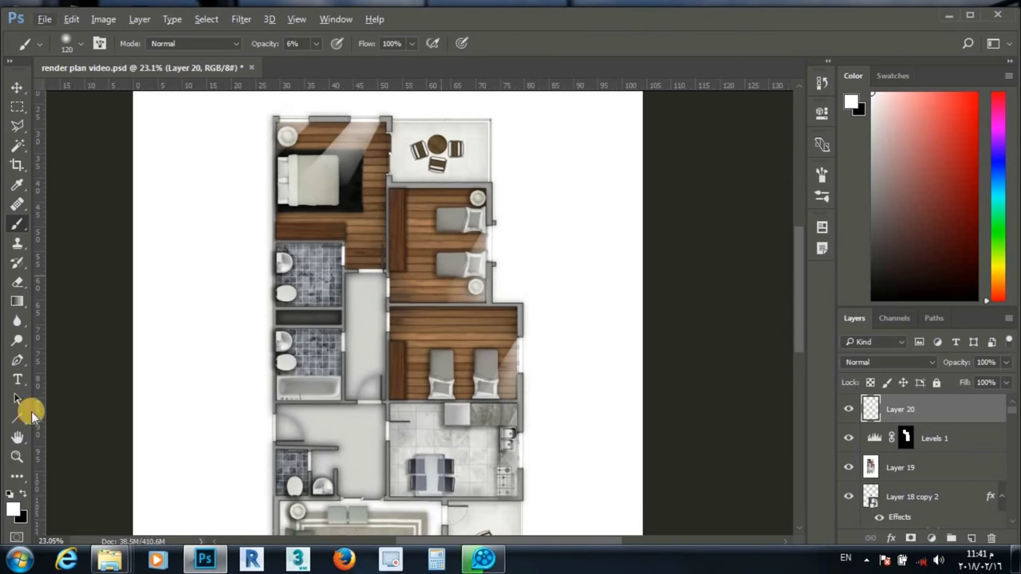
click(18, 327)
scroll(331, 221, up, 2)
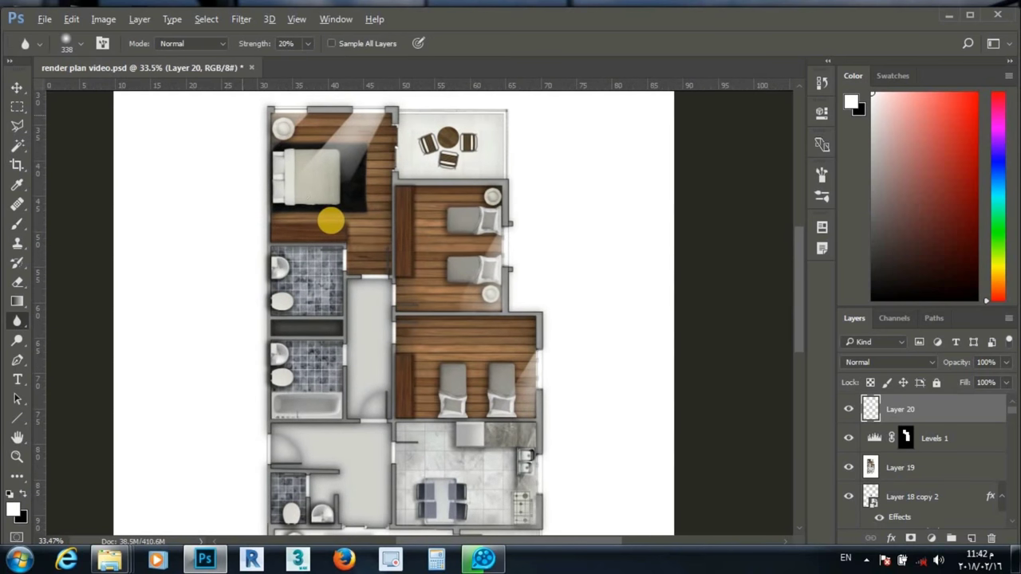
scroll(331, 220, up, 1)
scroll(352, 251, down, 1)
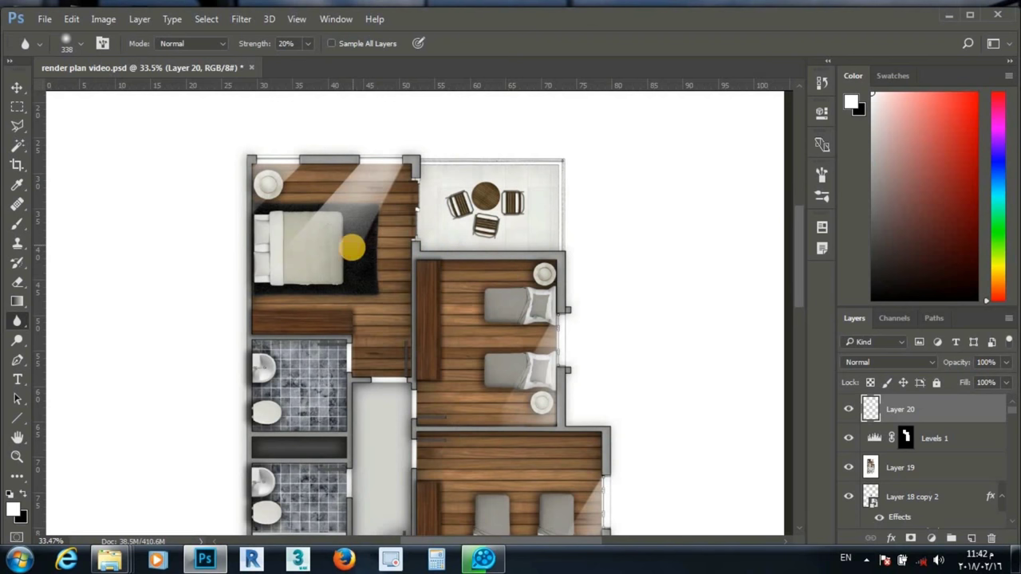
right_click(361, 234)
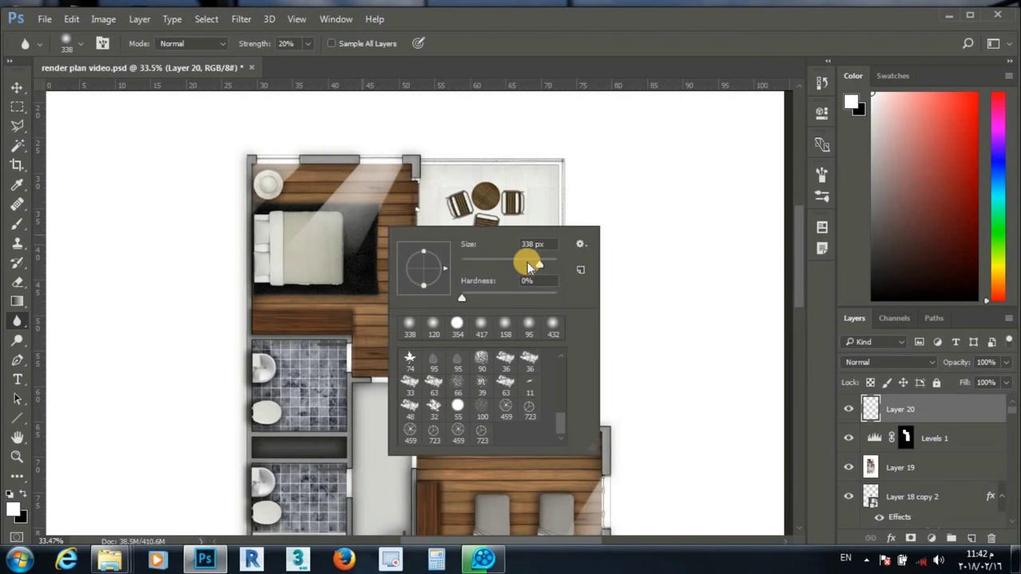
click(376, 251)
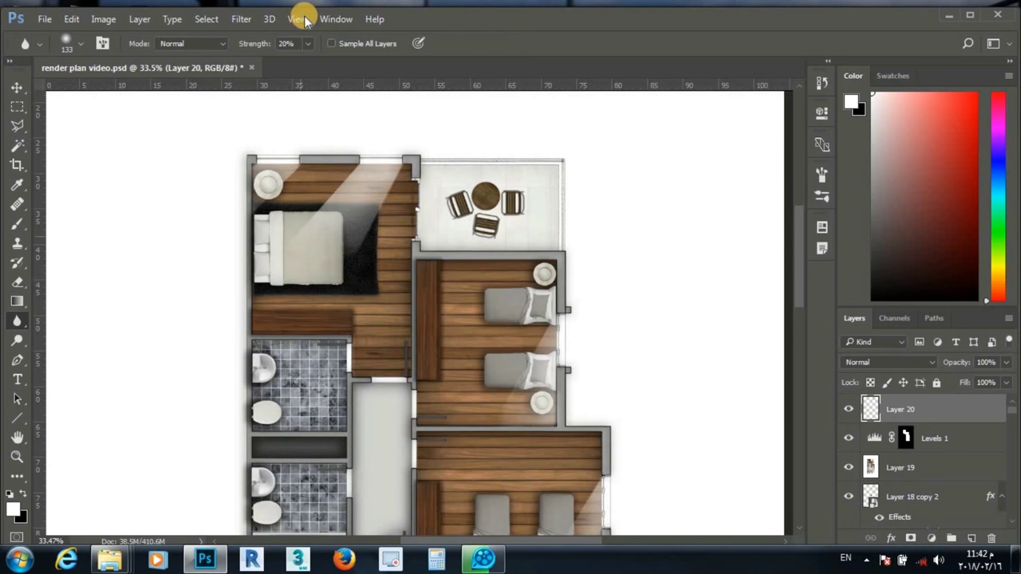
text(50)
click(257, 206)
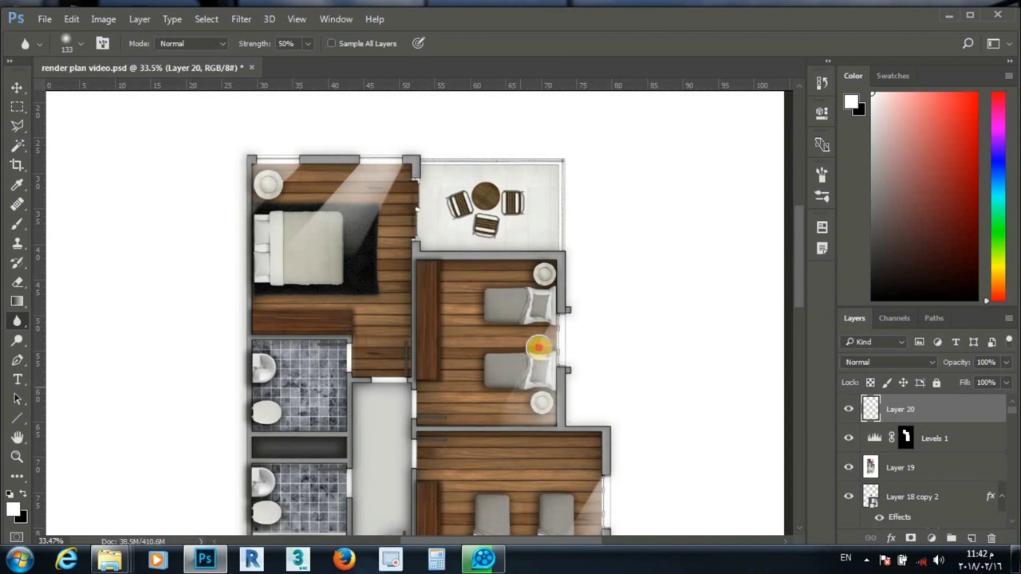
Step: Enlarge the blur brush to 228 px and soften the shading over the lower and right beds
right_click(533, 408)
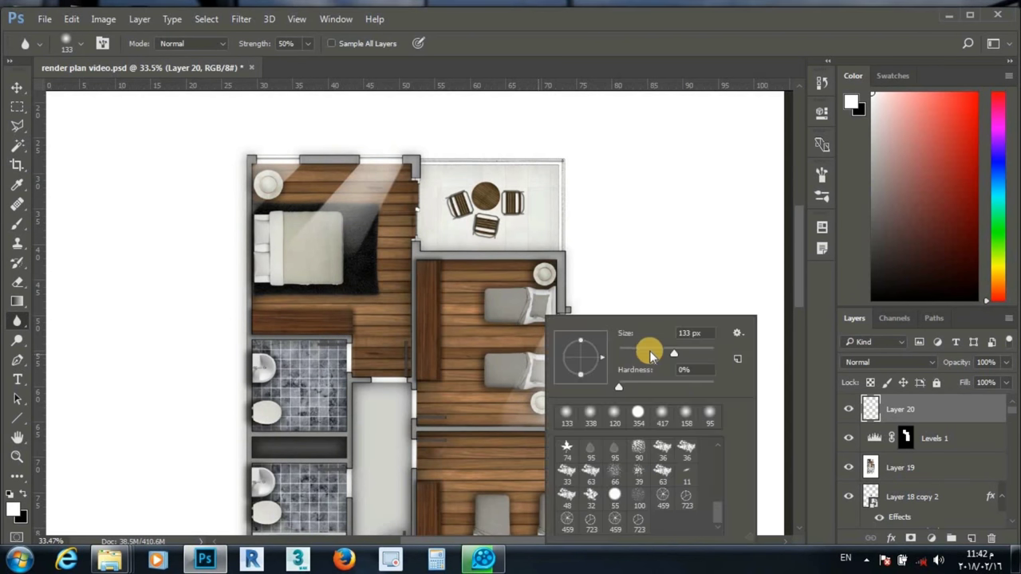
drag(691, 352, 695, 352)
click(510, 410)
drag(510, 410, 508, 385)
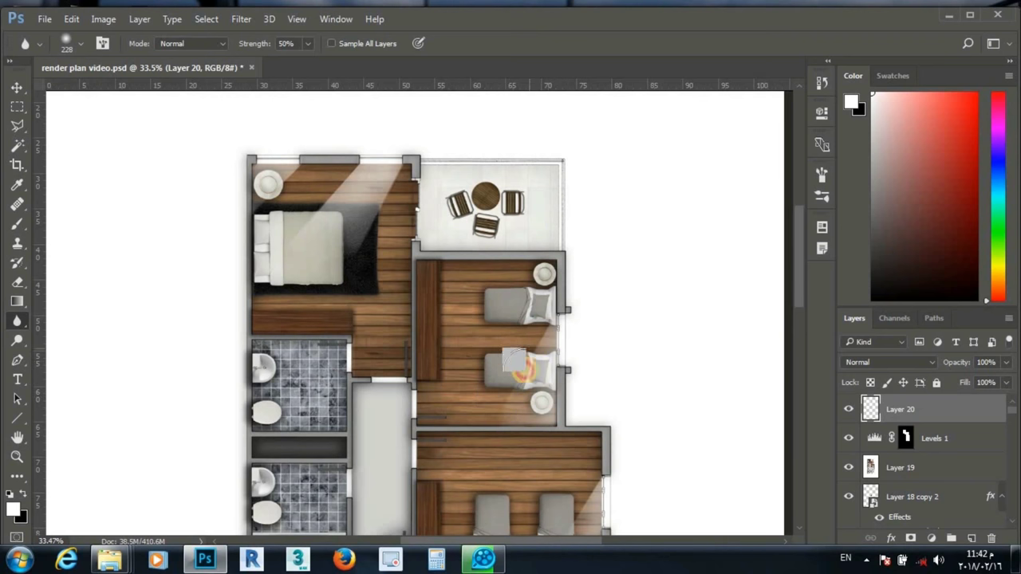
scroll(514, 406, down, 2)
scroll(542, 411, down, 3)
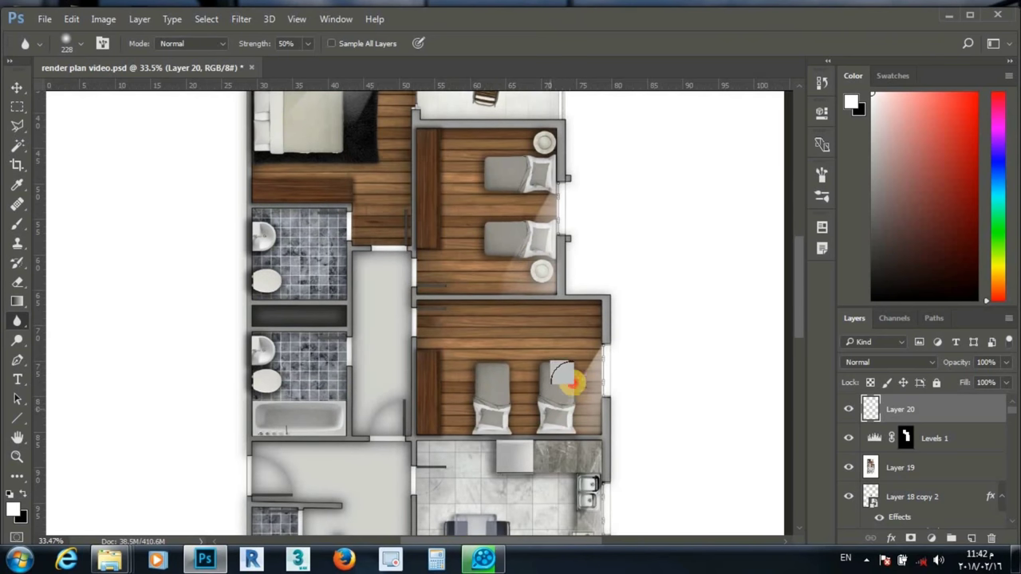
drag(561, 394, 560, 411)
scroll(547, 425, down, 3)
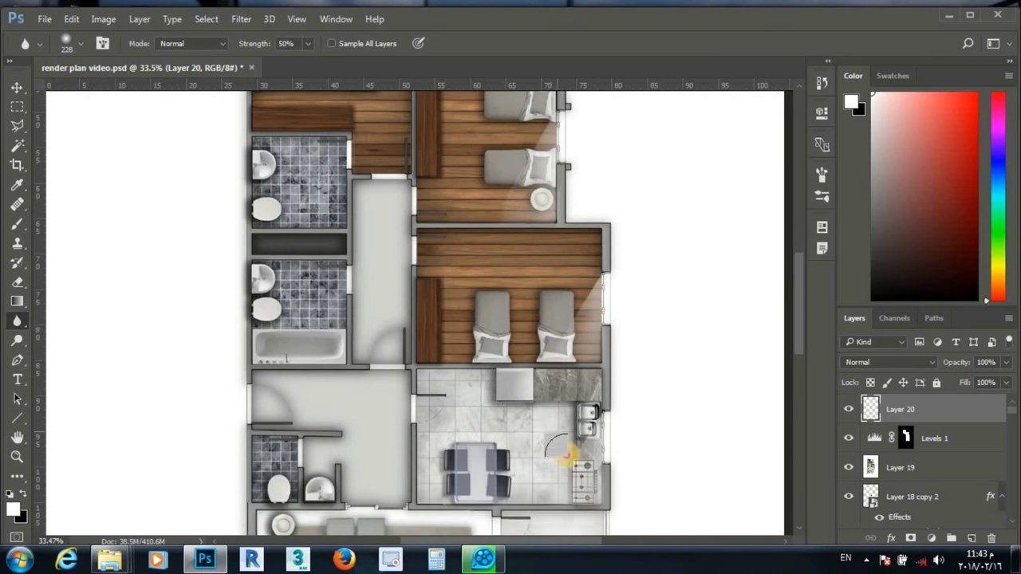
scroll(372, 292, down, 3)
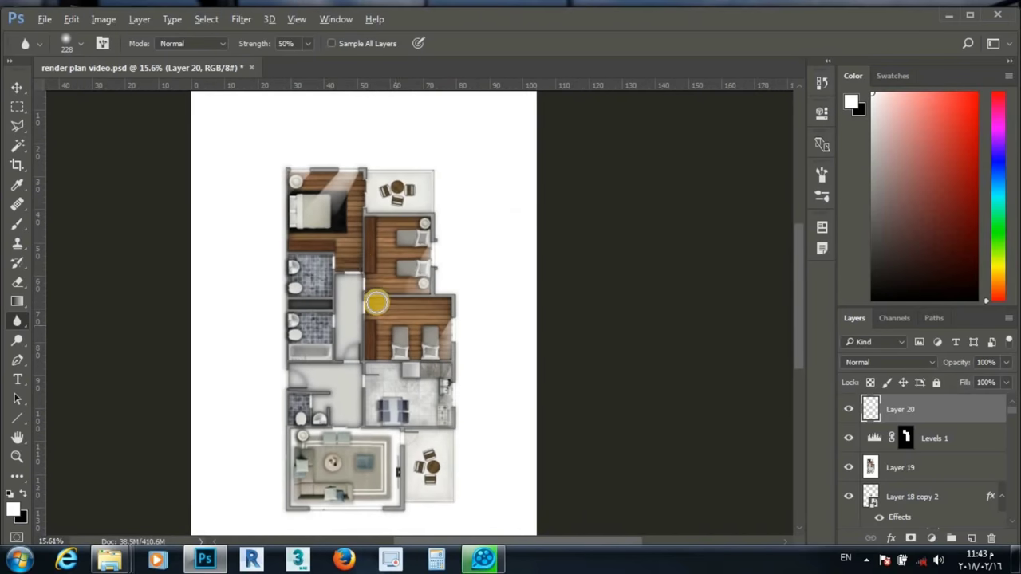
scroll(359, 264, up, 1)
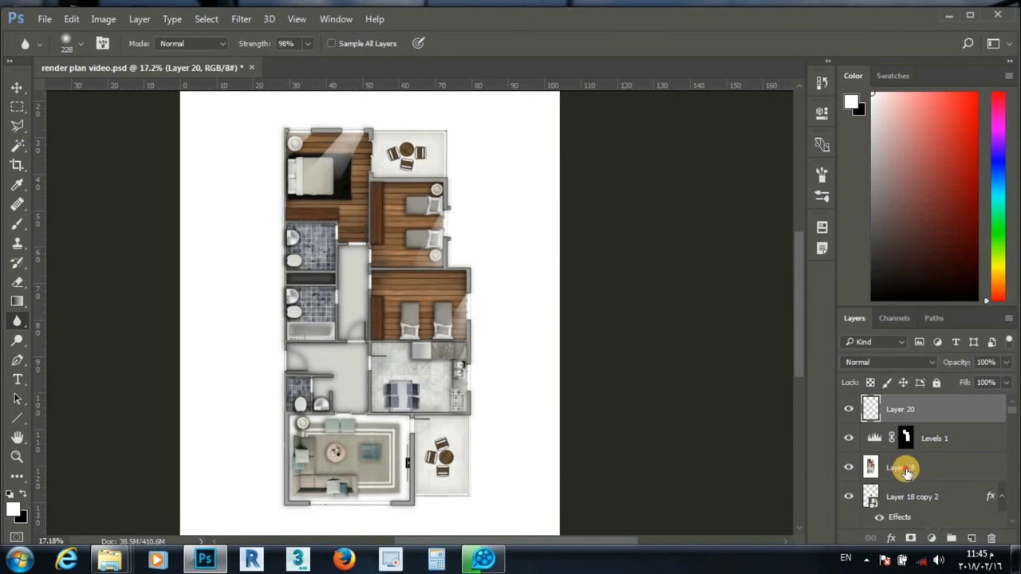
click(904, 470)
Step: Fit the page in the window and switch to the Dodge tool
key(v)
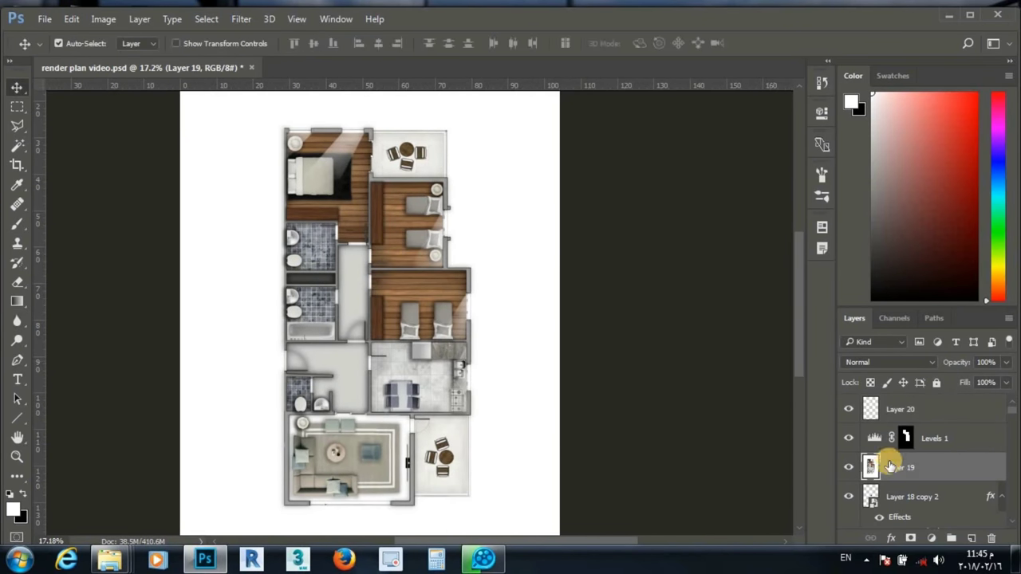
key(ctrl+0)
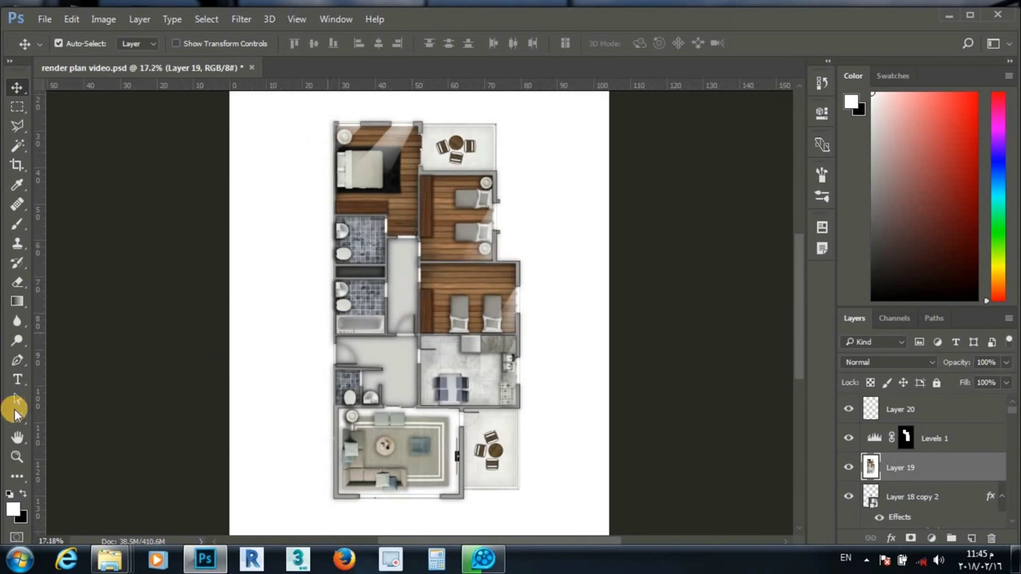
right_click(18, 334)
click(60, 341)
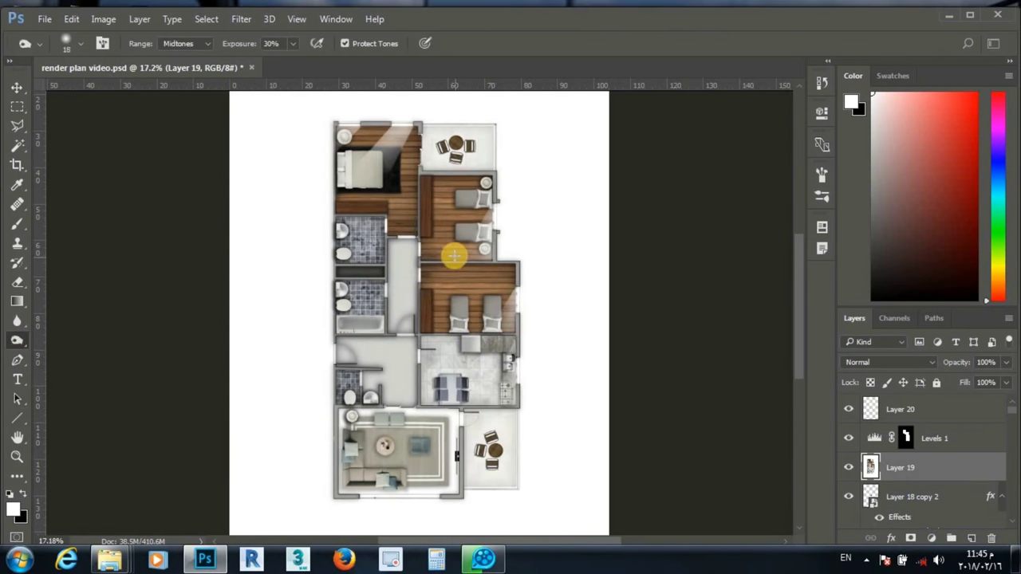
scroll(446, 255, up, 1)
scroll(447, 255, up, 1)
Step: Enlarge the dodge brush tip to 188 px with Midtones range and 15% exposure
click(821, 176)
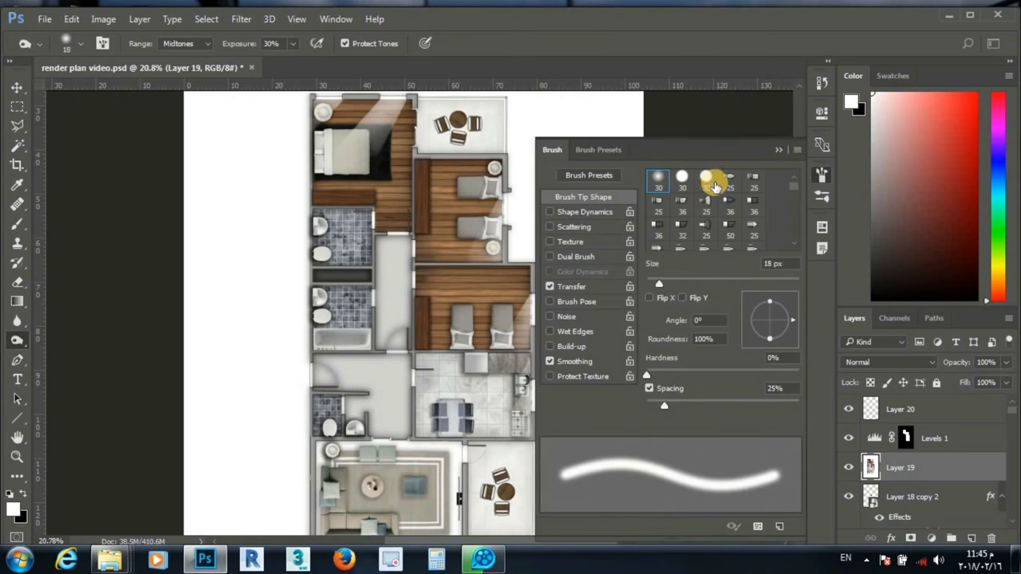
click(693, 284)
click(729, 283)
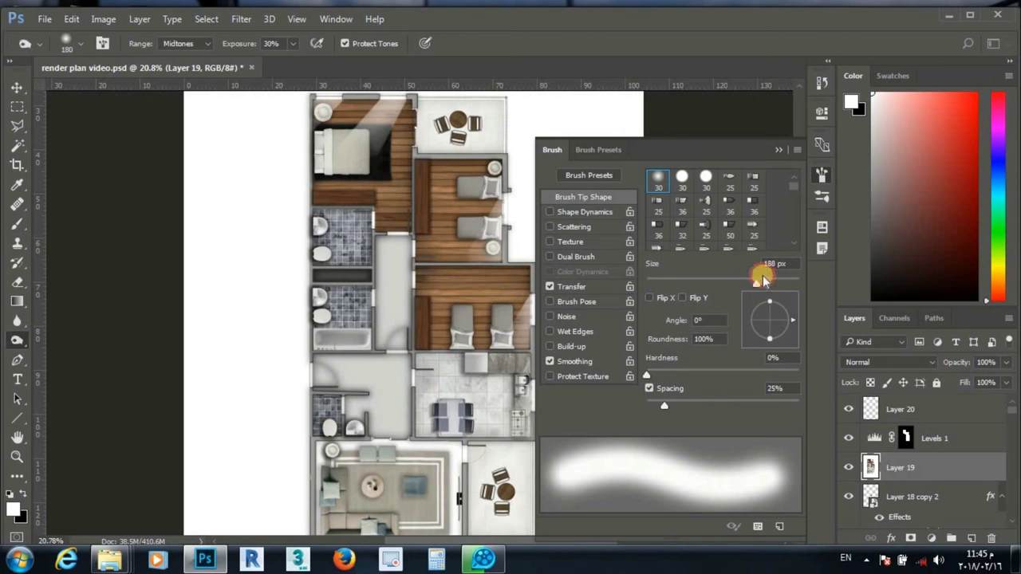
click(777, 150)
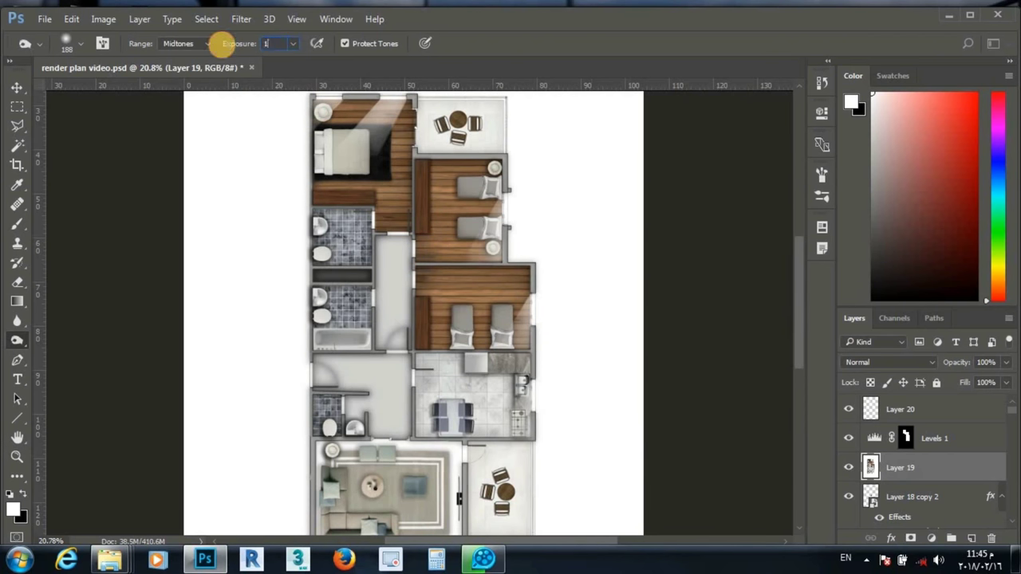
scroll(376, 338, up, 1)
scroll(467, 257, up, 2)
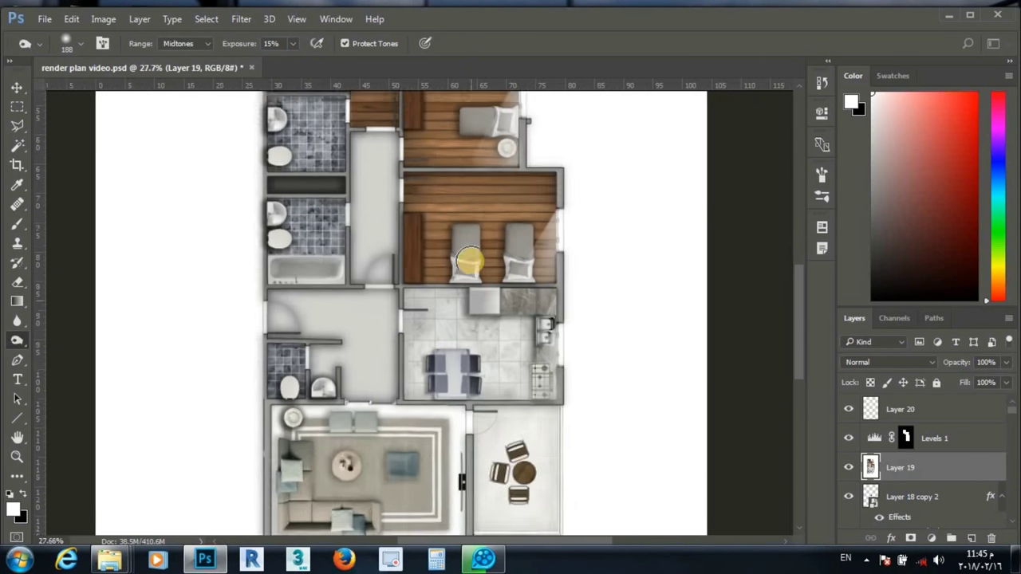
Step: Shrink the dodge brush stepwise from 92 px down to 39 px
scroll(467, 284, up, 2)
scroll(620, 209, up, 2)
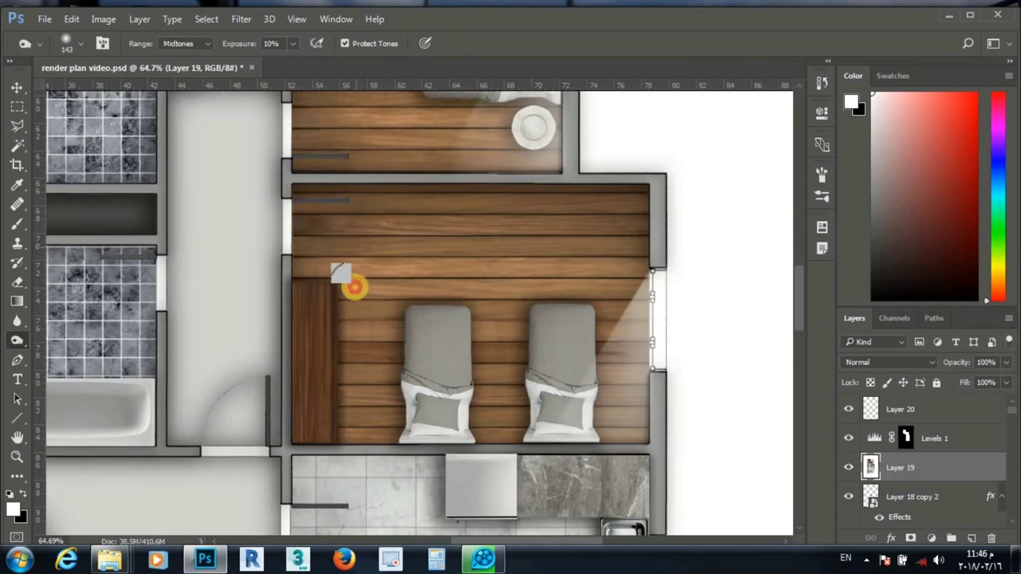
right_click(415, 319)
key(Return)
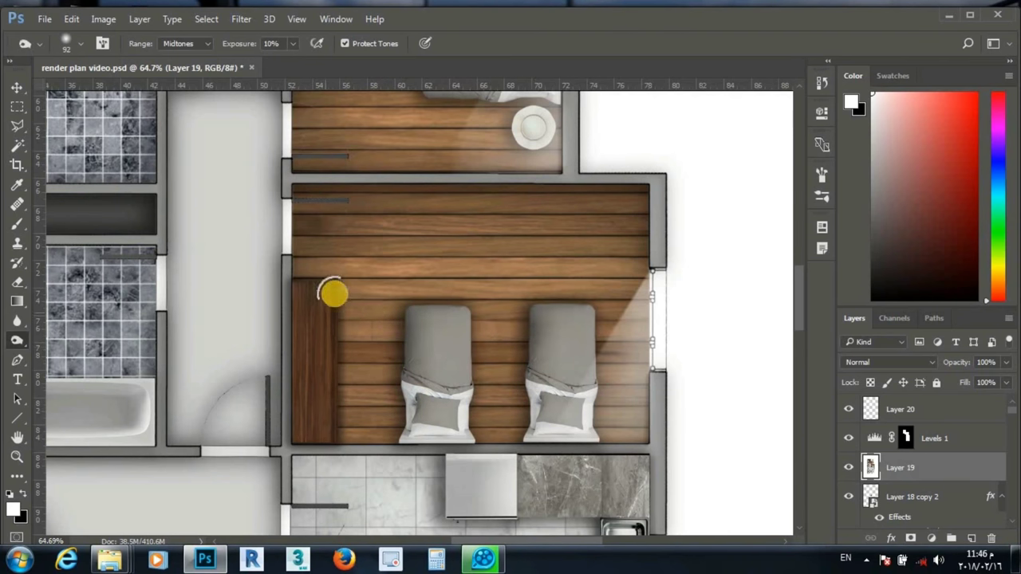
scroll(325, 356, up, 2)
scroll(331, 319, up, 1)
scroll(359, 319, up, 1)
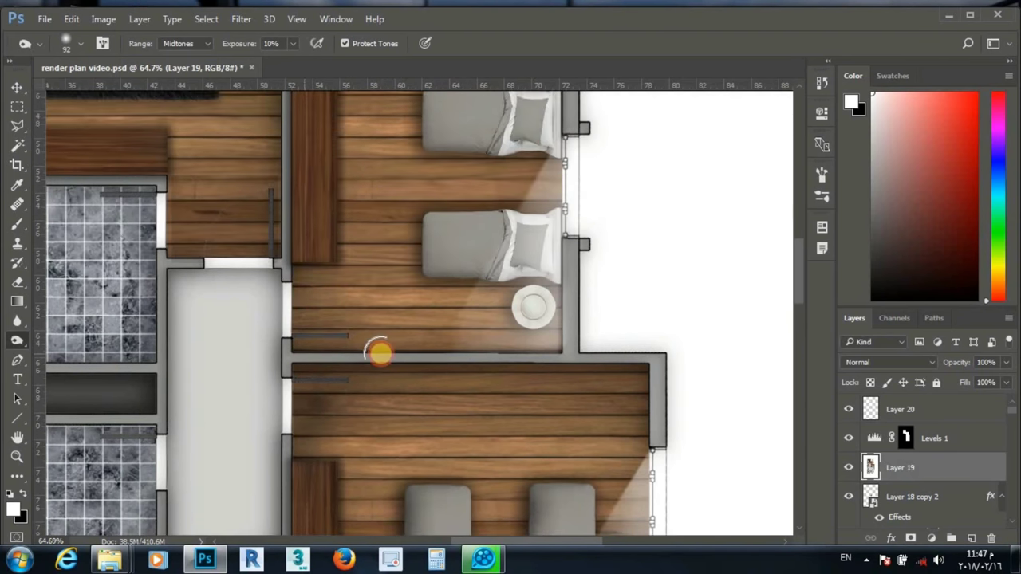
scroll(403, 319, up, 2)
key(bracketleft)
key(bracketleft)
key(bracketleft)
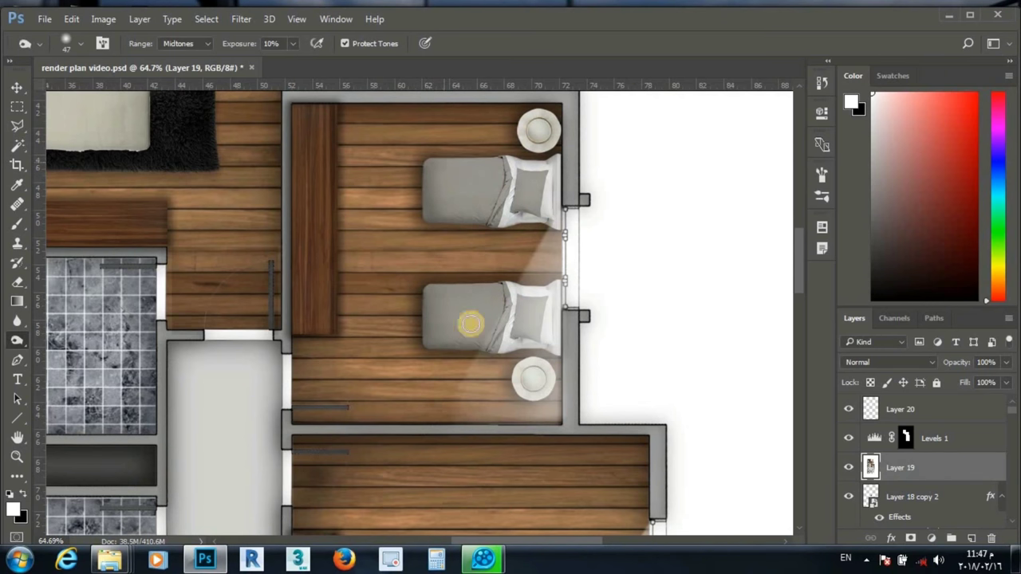
scroll(458, 266, up, 1)
right_click(530, 195)
right_click(365, 178)
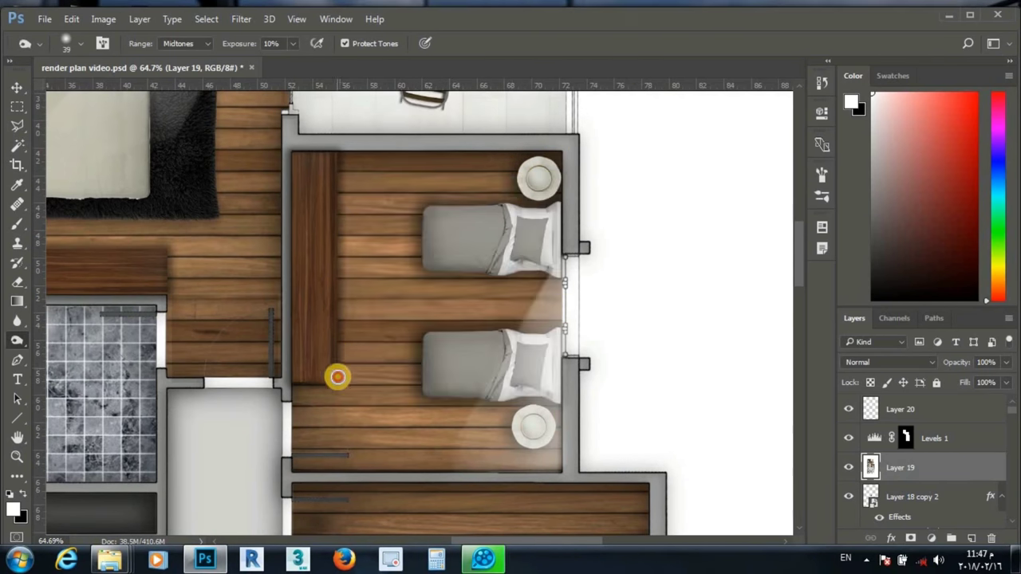
scroll(295, 235, up, 2)
scroll(342, 342, up, 2)
Step: Dodge along the bottom edge of the master bedroom bed with a 67 px brush
drag(342, 342, 403, 300)
scroll(403, 300, left, 4)
right_click(406, 307)
text(67)
key(Return)
drag(304, 309, 300, 300)
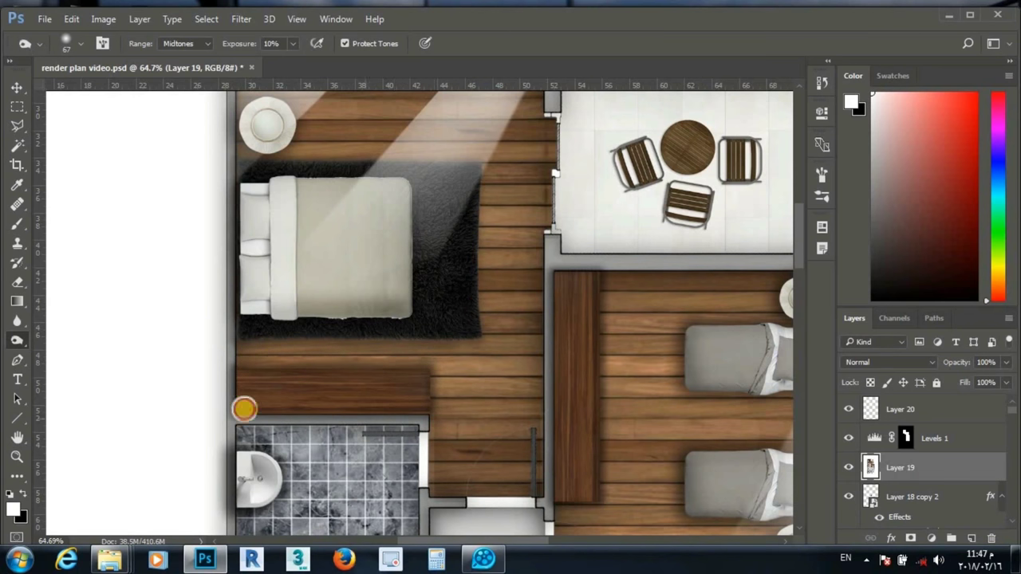
scroll(438, 419, up, 1)
scroll(401, 404, up, 1)
scroll(402, 287, down, 1)
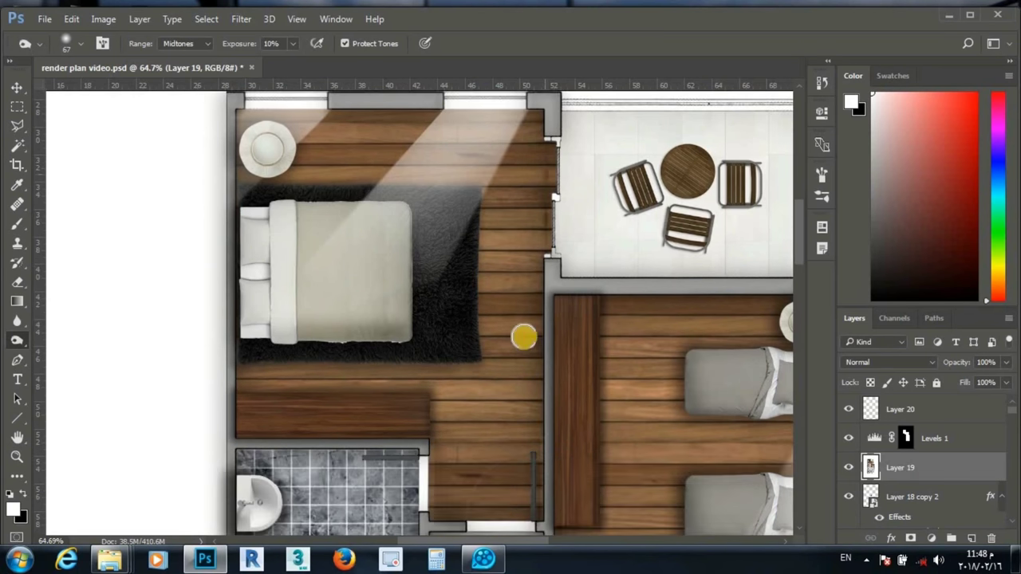
scroll(434, 377, down, 1)
scroll(271, 285, down, 2)
scroll(344, 392, down, 2)
Step: Touch up the upper bathroom's corner with a 50 px brush and raise exposure to 13%
right_click(440, 314)
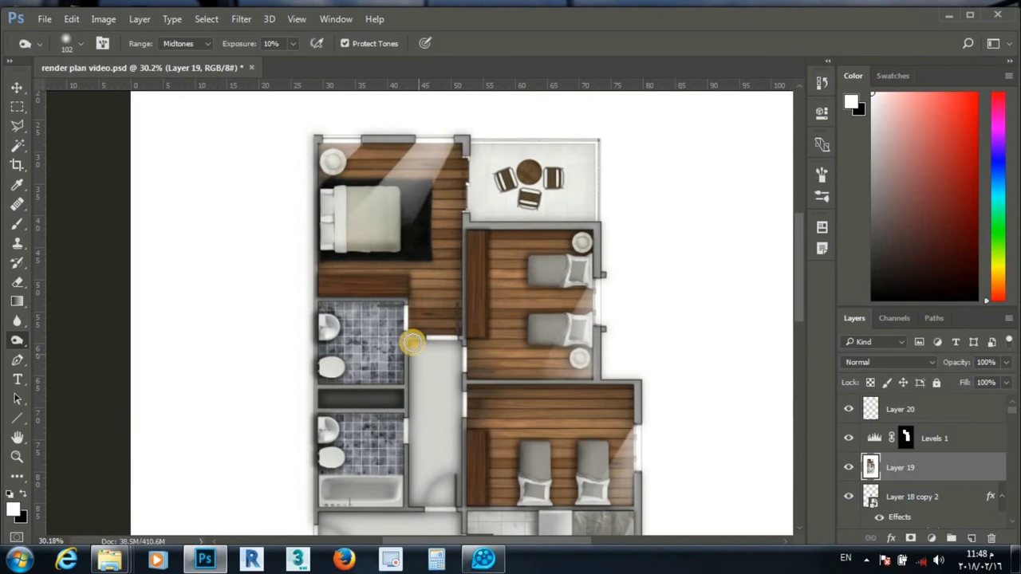
scroll(415, 415, up, 2)
scroll(447, 335, up, 3)
right_click(474, 232)
drag(473, 232, 446, 232)
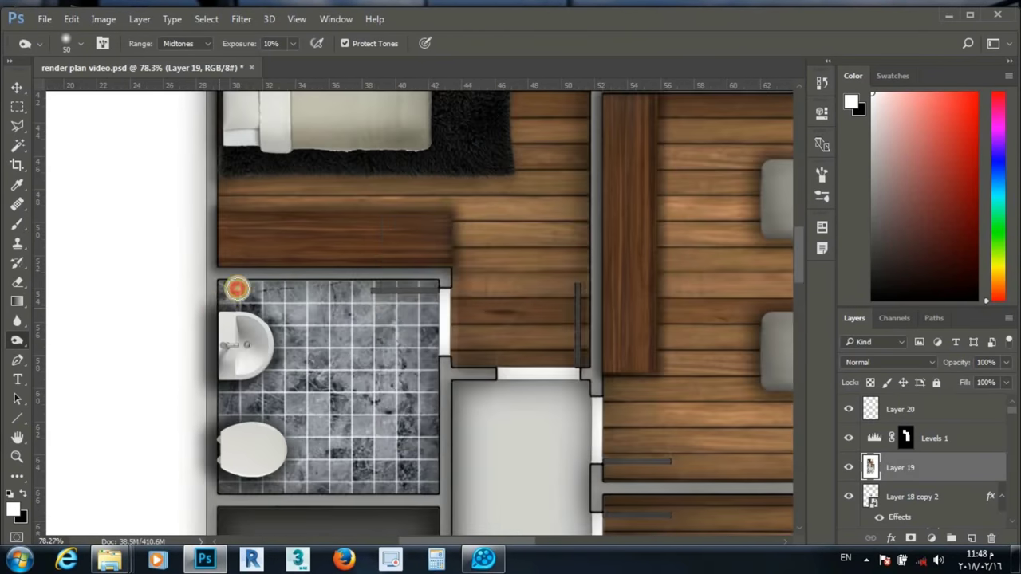
scroll(272, 405, down, 1)
text(13)
key(Return)
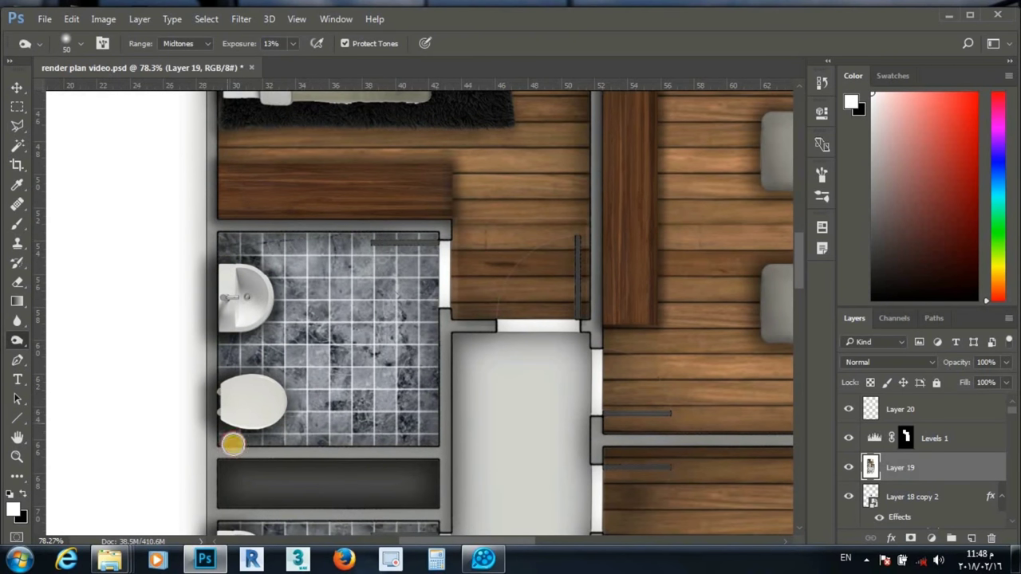
Step: Dodge across the bathroom with a 75 px brush, then drop the size to 28 px
scroll(373, 452, down, 2)
right_click(289, 315)
right_click(376, 291)
drag(274, 338, 389, 332)
scroll(360, 321, down, 3)
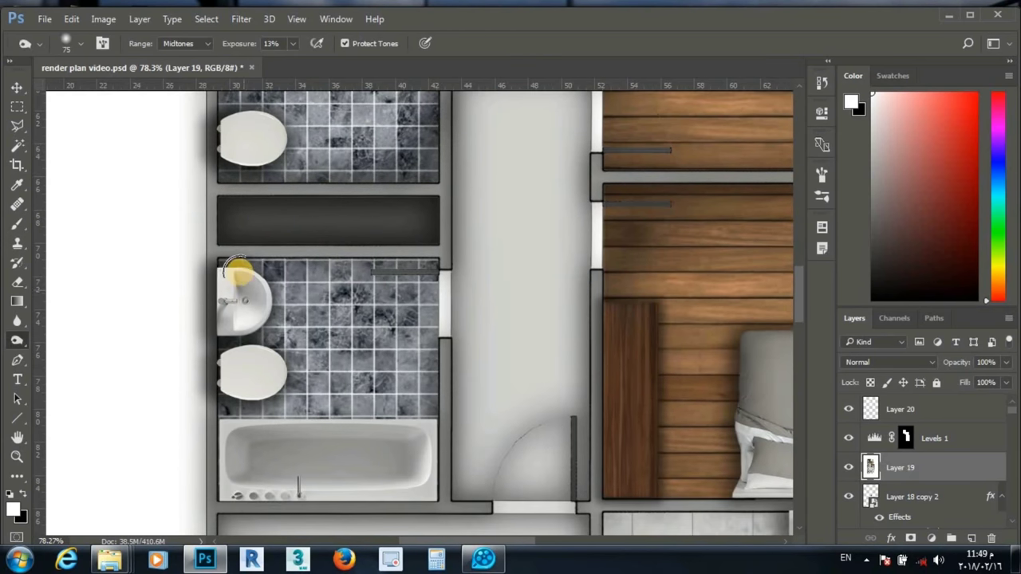
right_click(237, 410)
text(28)
key(Return)
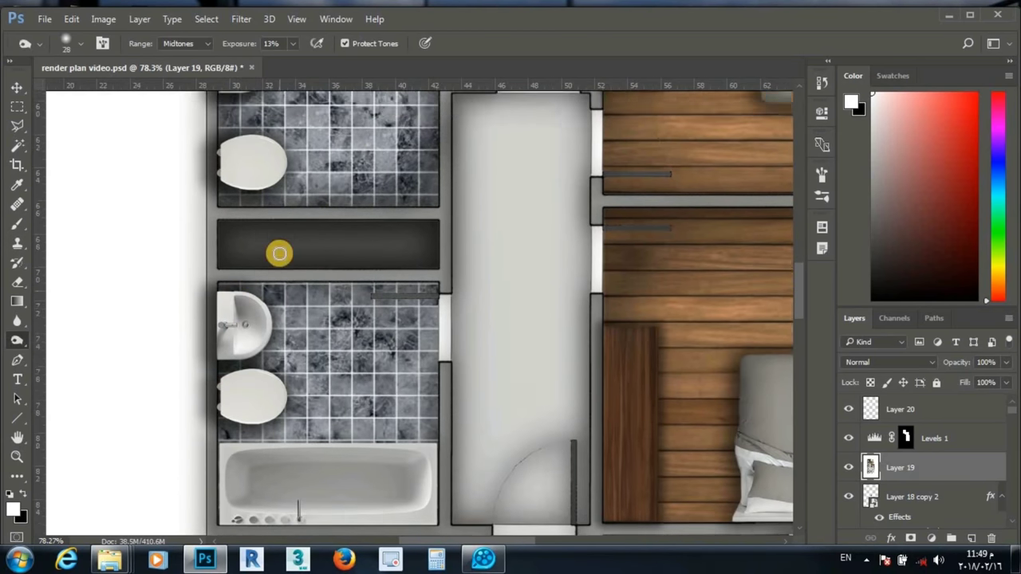
Step: Continue touch-ups through the hallway, resizing the brush to 61 px and then 23 px
scroll(255, 263, up, 3)
scroll(277, 359, down, 1)
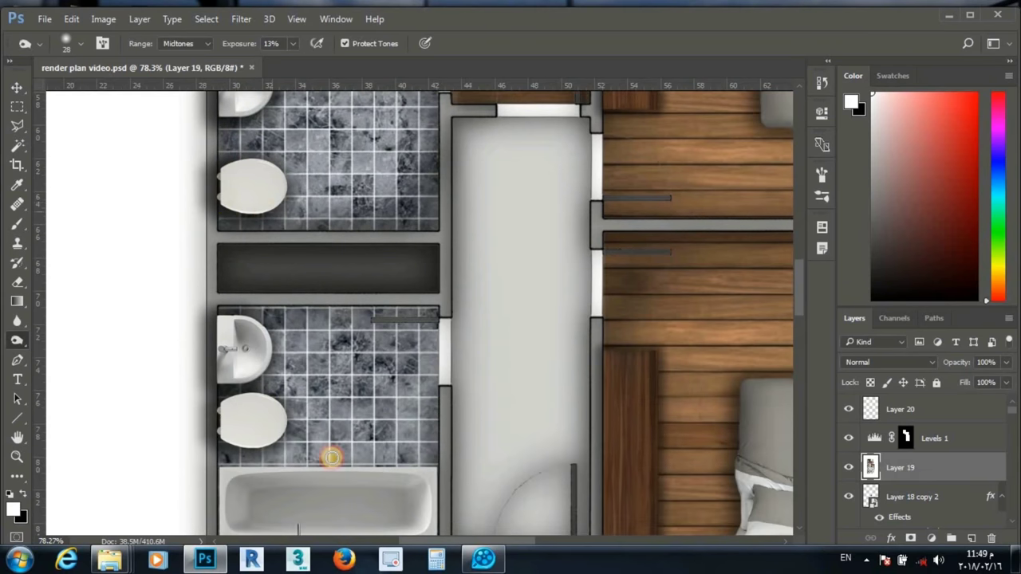
scroll(228, 368, down, 3)
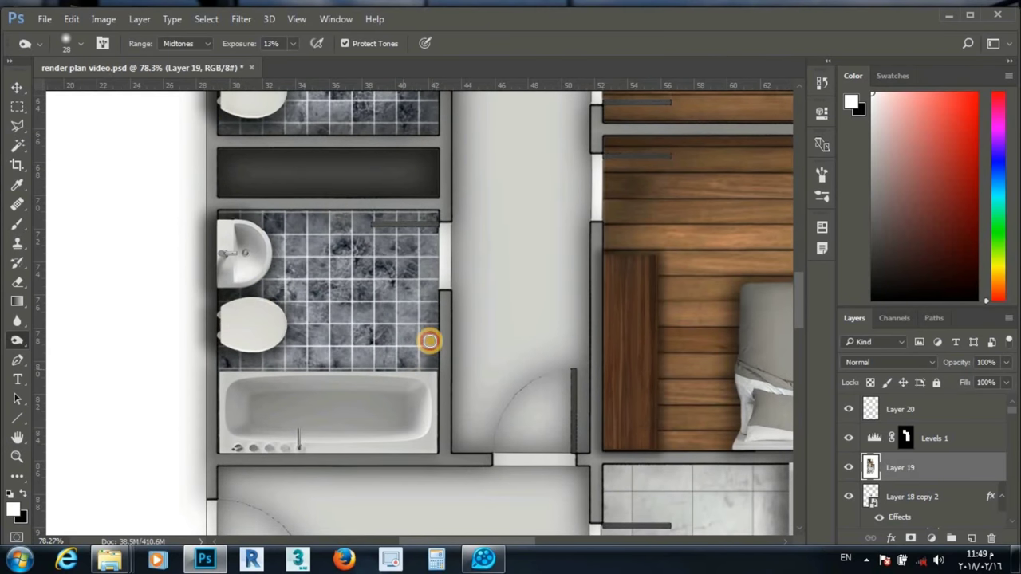
scroll(396, 364, down, 2)
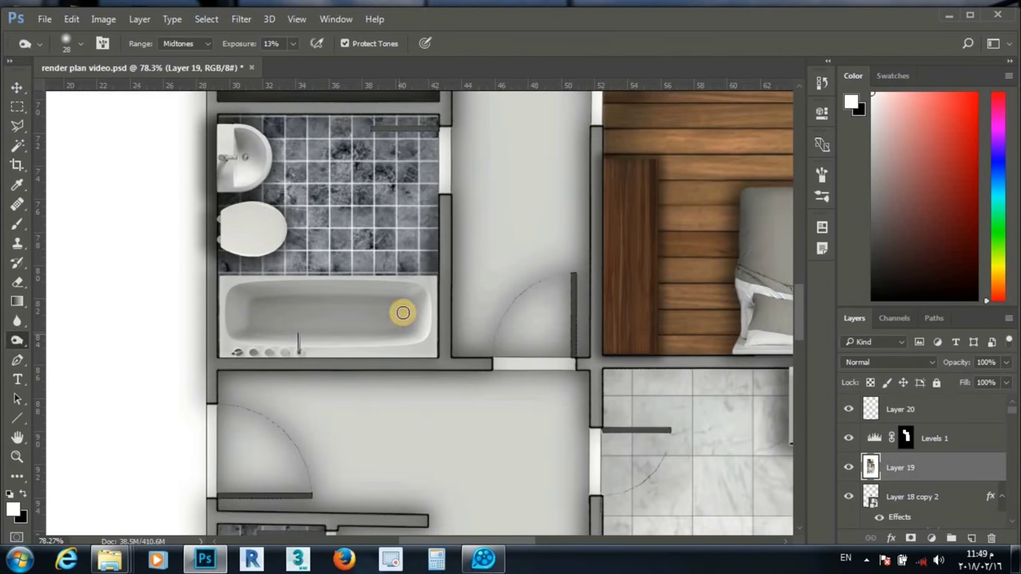
scroll(361, 335, down, 5)
scroll(326, 359, up, 4)
right_click(285, 323)
text(61)
key(Return)
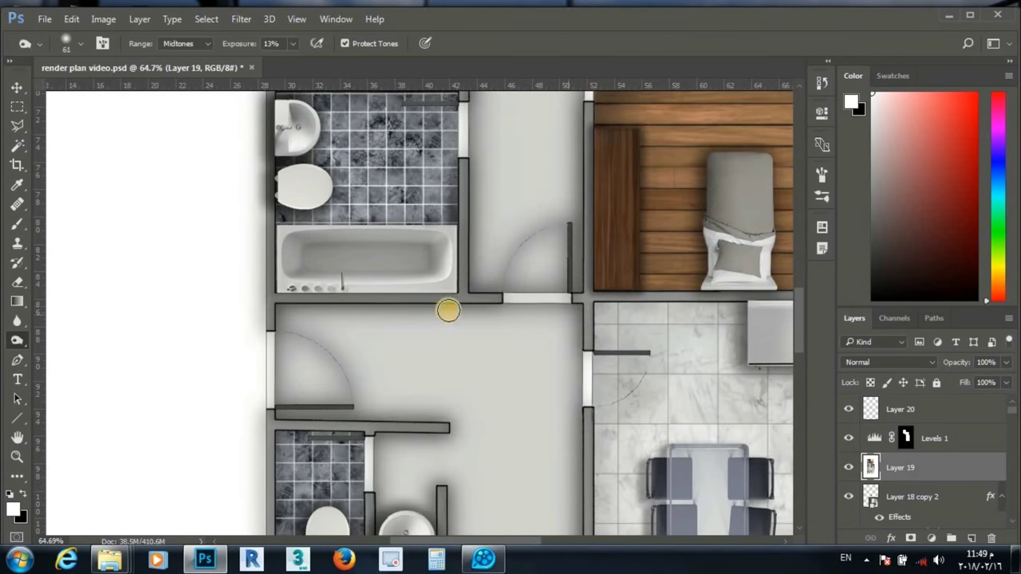
scroll(297, 371, down, 2)
scroll(297, 371, down, 1)
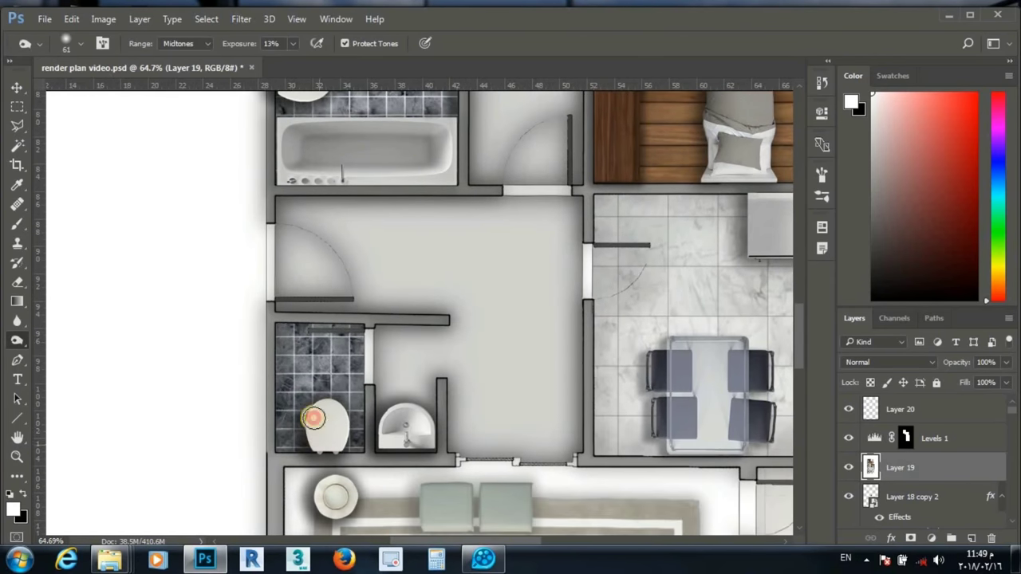
scroll(318, 446, down, 1)
right_click(428, 321)
text(23)
key(Return)
Step: Touch up the living-room sofa corner, resizing the brush to 105 px then 61 px
right_click(390, 315)
text(105)
key(Return)
scroll(416, 358, down, 5)
scroll(456, 422, up, 5)
scroll(356, 369, down, 1)
scroll(356, 369, up, 1)
right_click(423, 239)
text(61)
key(Return)
drag(327, 432, 343, 408)
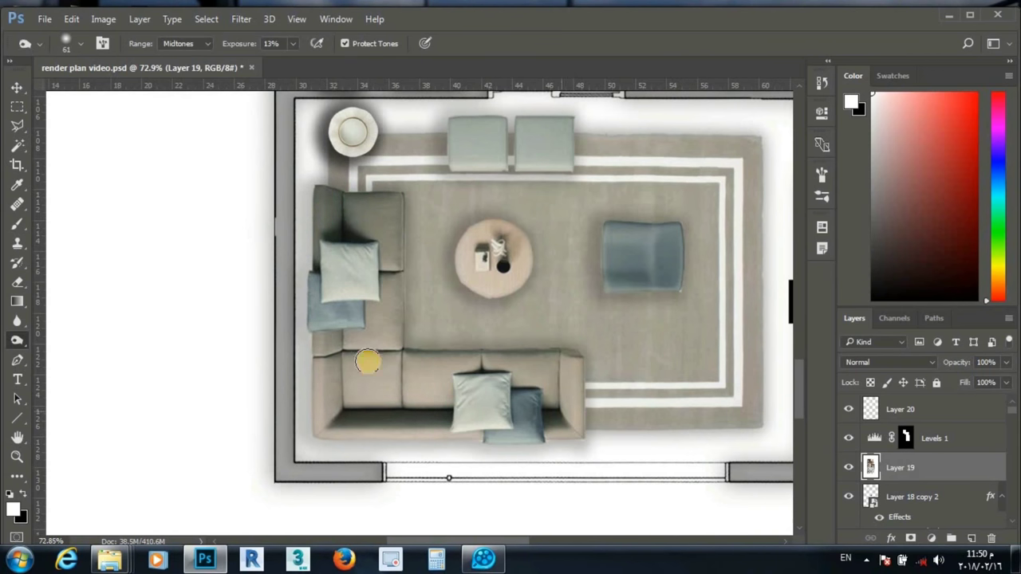
Step: Enlarge the Burn brush and darken the floor along the lower-left kitchen wall
scroll(479, 358, down, 1)
scroll(593, 319, down, 1)
scroll(376, 190, up, 2)
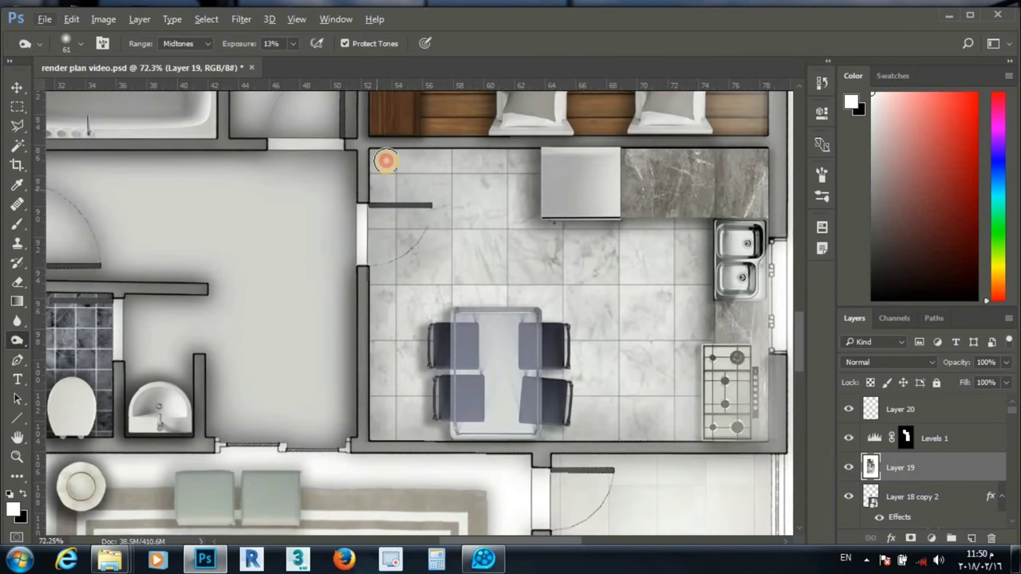
right_click(432, 187)
drag(551, 217, 567, 217)
key(Return)
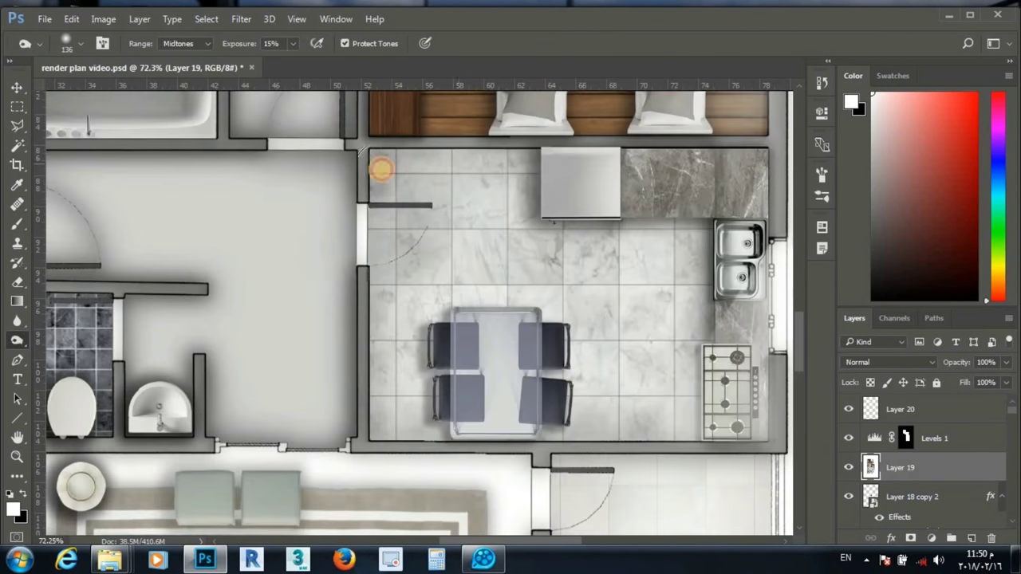
drag(377, 421, 471, 411)
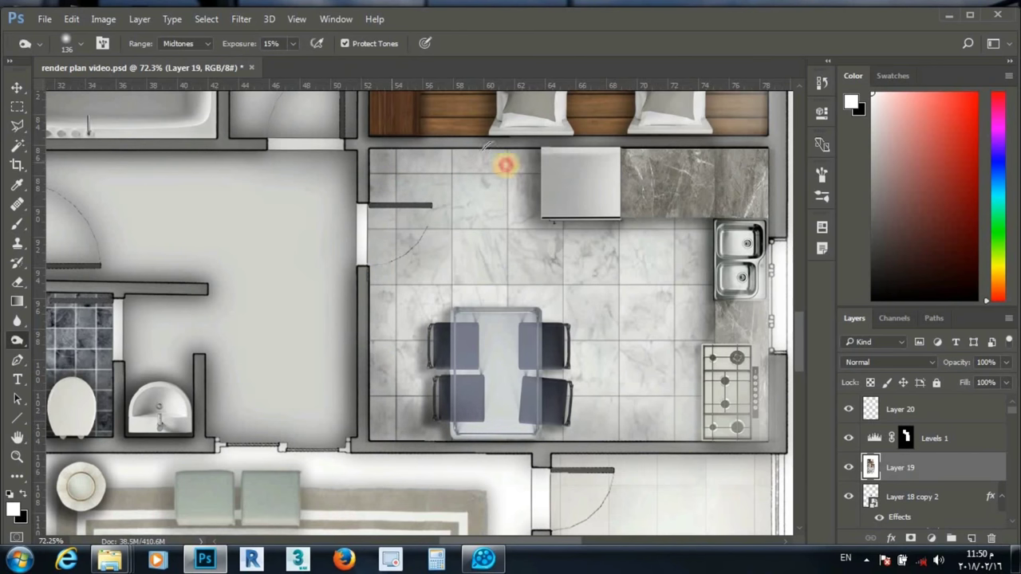
Step: With a smaller Burn brush, darken the floor along the lower kitchen wall
right_click(506, 165)
drag(567, 189, 550, 188)
key(Return)
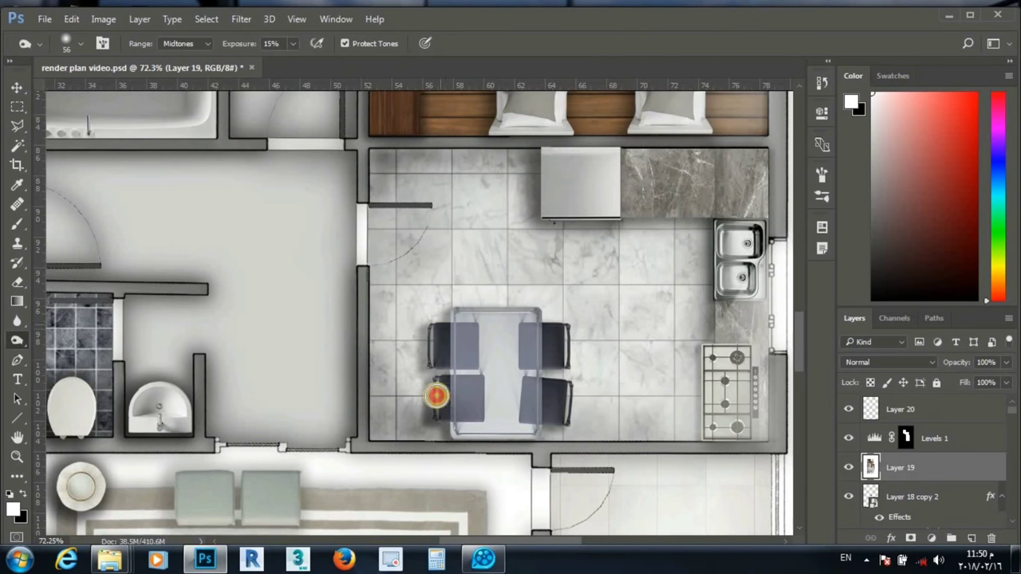
drag(436, 396, 558, 437)
Step: Zoom around the plan to review the darkened kitchen shading
scroll(462, 371, down, 3)
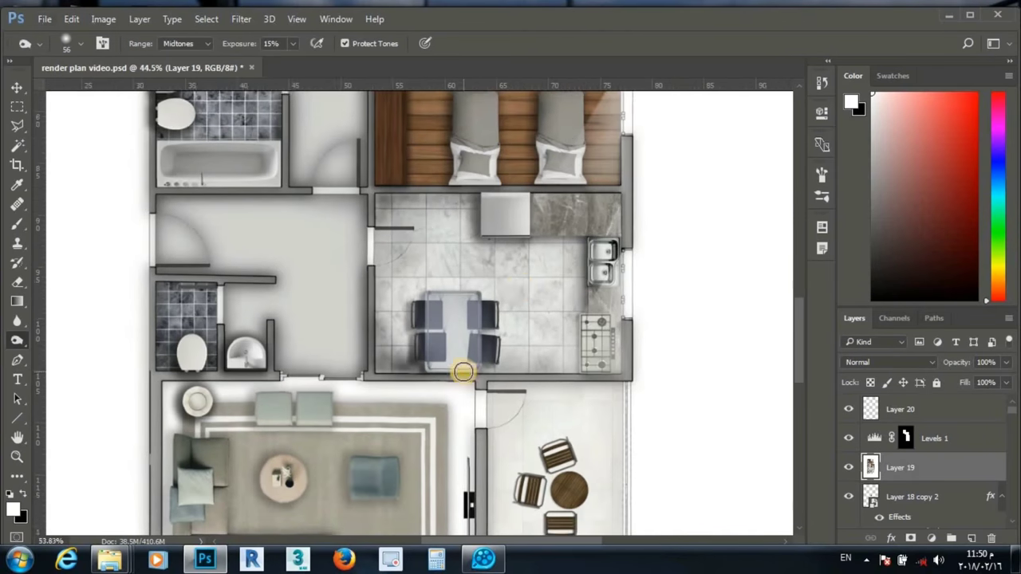
scroll(463, 372, down, 2)
scroll(521, 290, down, 4)
scroll(488, 269, up, 3)
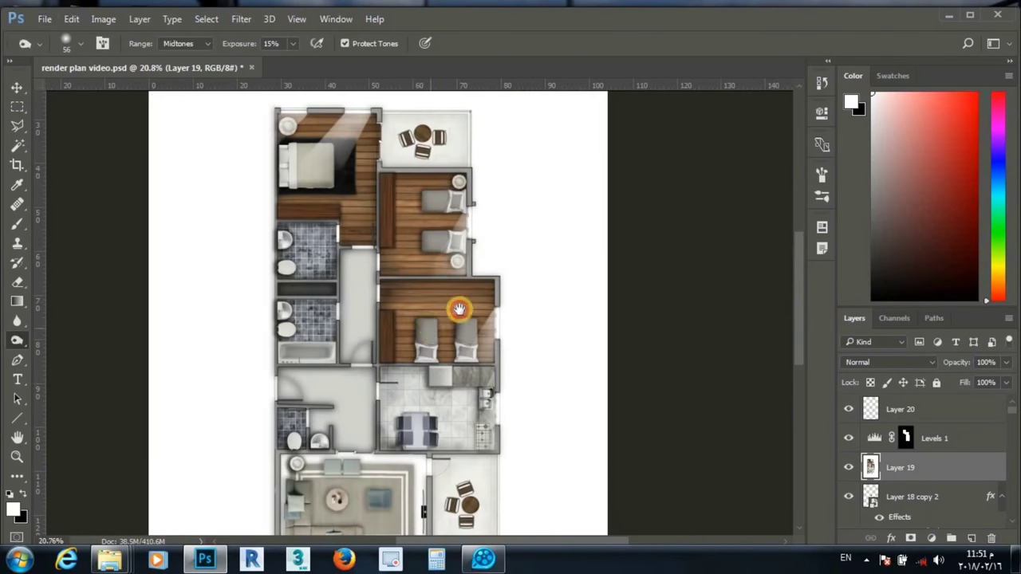
scroll(401, 154, up, 3)
scroll(404, 159, up, 2)
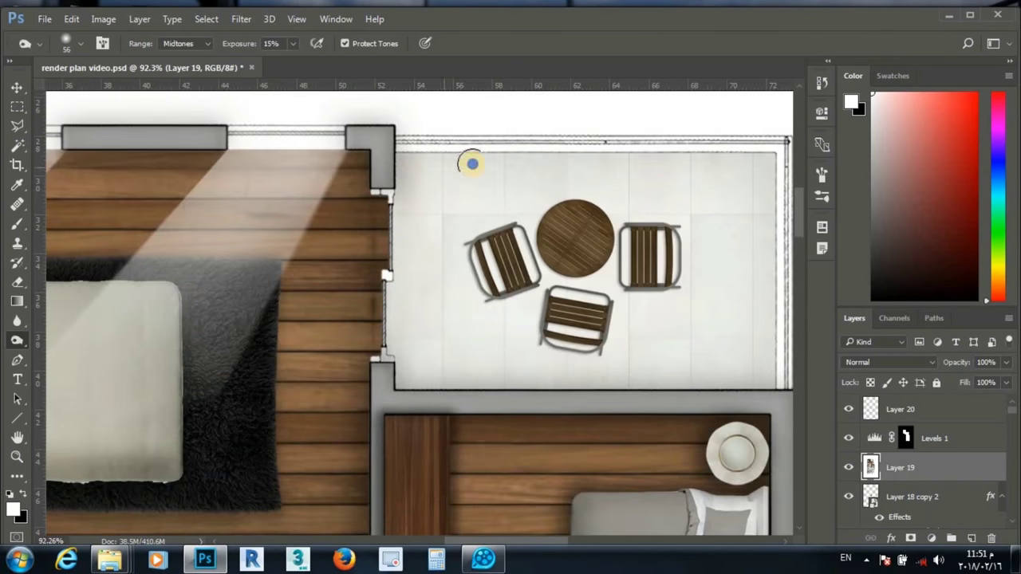
scroll(437, 311, down, 3)
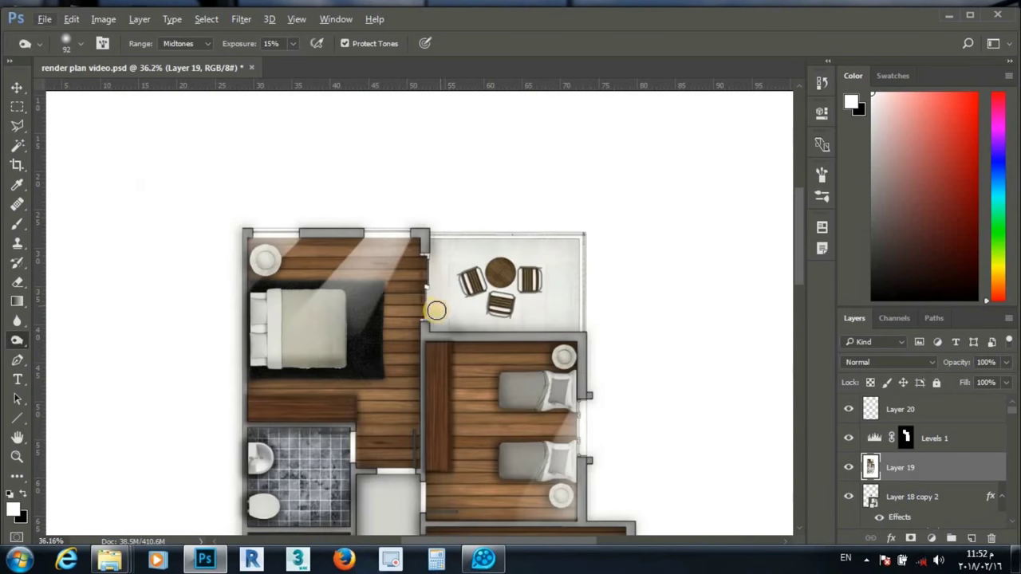
scroll(468, 342, down, 3)
scroll(497, 289, up, 5)
scroll(611, 212, up, 1)
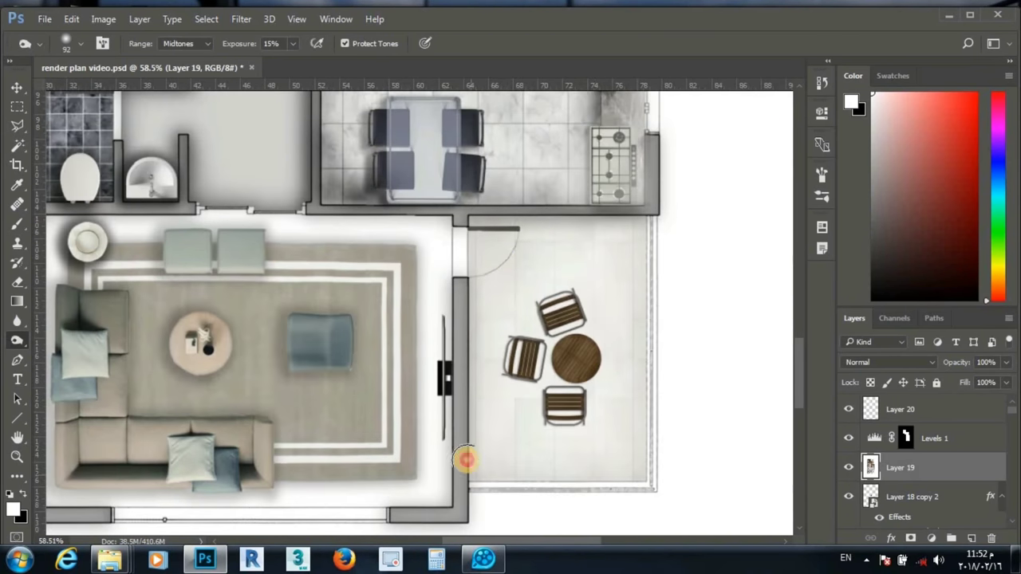
scroll(467, 460, down, 3)
scroll(423, 267, up, 2)
scroll(505, 383, up, 2)
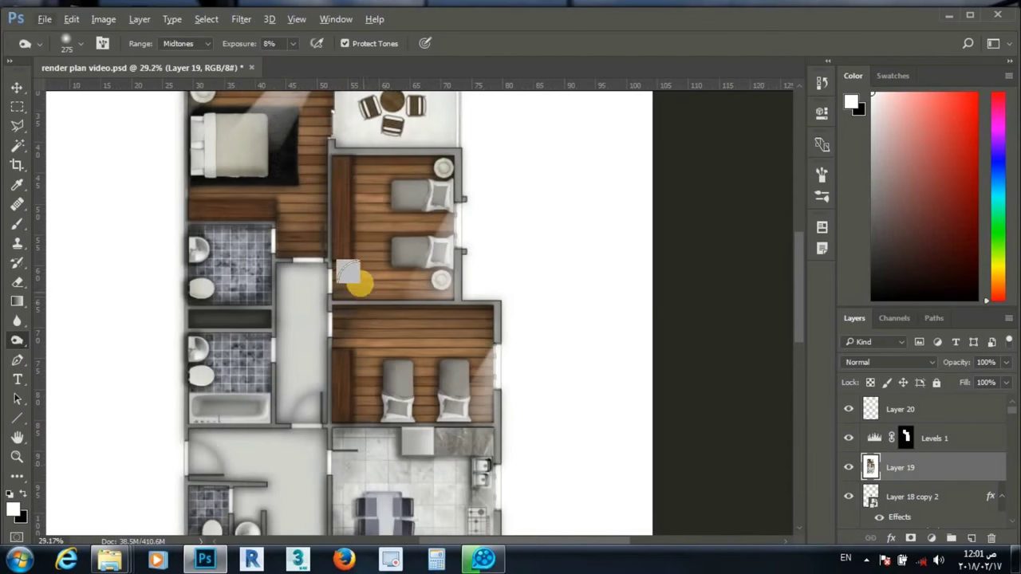
scroll(319, 159, up, 2)
right_click(346, 184)
Step: Set the brush to 130 px, switch to the Dodge tool and keep Layer 19 active
text(130)
key(Return)
right_click(17, 340)
click(64, 337)
key(alt+bracketright)
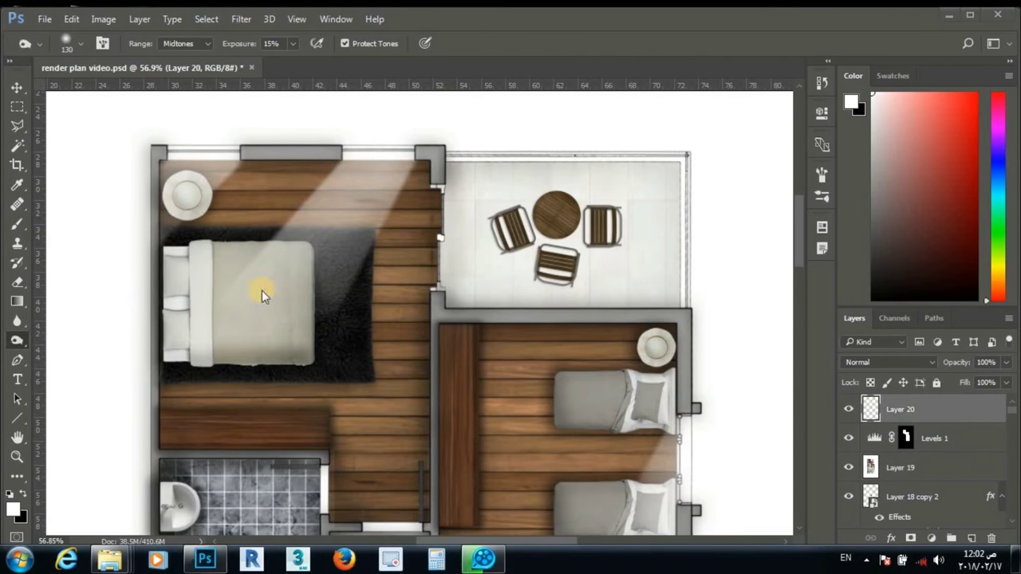
key(alt+bracketleft)
Step: Set dodge exposure to 8% and the brush size to 291 px
text(8)
right_click(369, 170)
text(291)
key(Return)
right_click(366, 166)
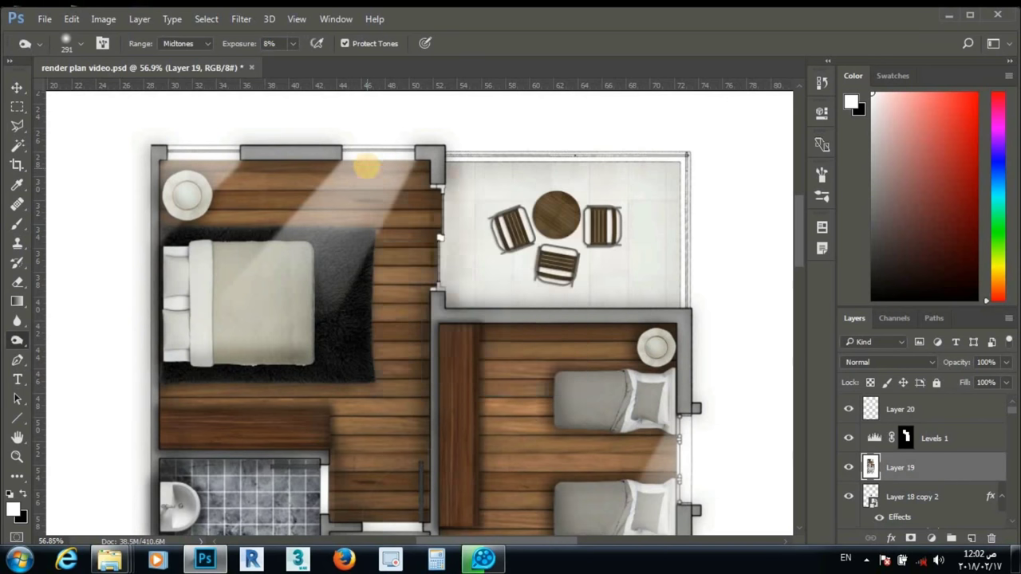
key(Return)
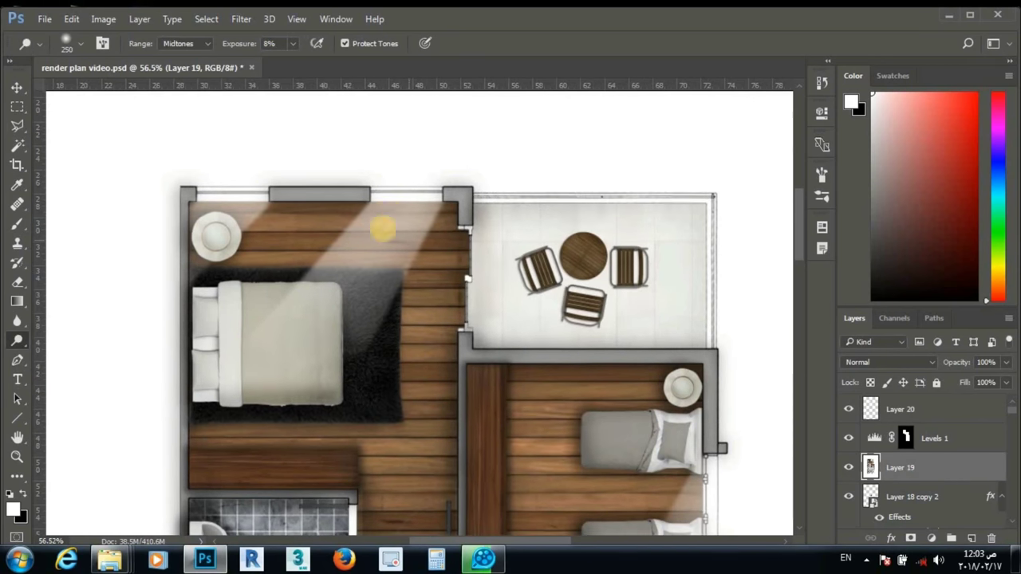
Step: Reduce the dodge brush to 171 px and move to the bedroom floors
scroll(260, 430, down, 2)
right_click(586, 308)
text(171)
key(Return)
scroll(643, 468, down, 1)
scroll(642, 399, down, 4)
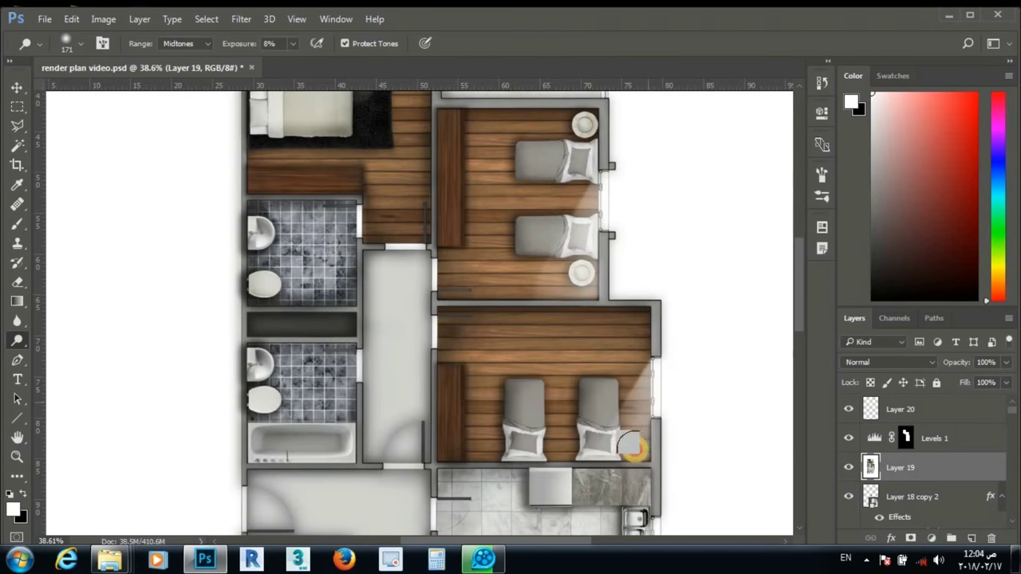
scroll(558, 359, down, 5)
scroll(599, 351, down, 2)
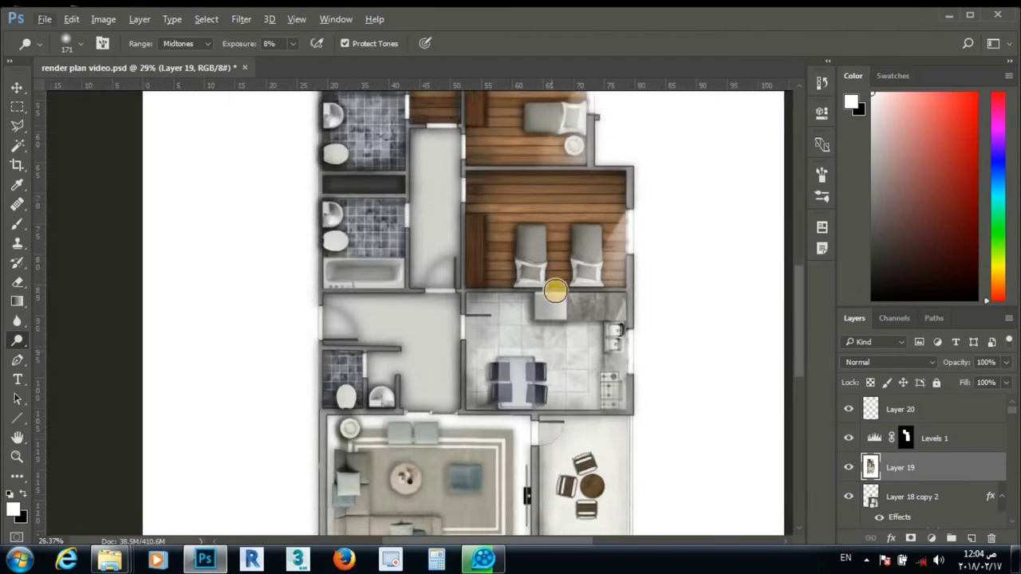
scroll(431, 283, up, 2)
scroll(431, 283, up, 2)
Step: Lower the dodge exposure and shrink the brush for soft bedroom highlights
right_click(502, 246)
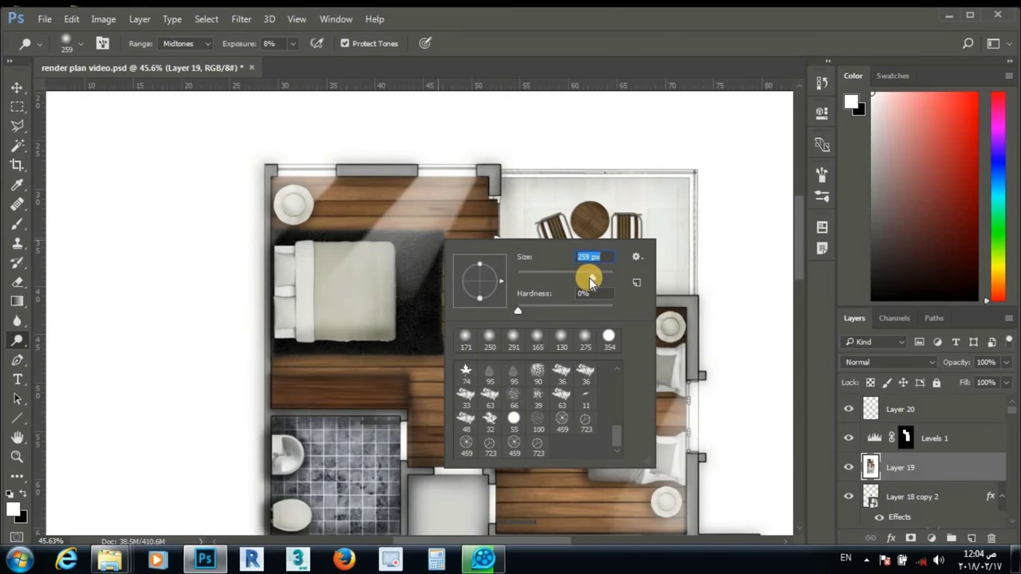
click(242, 44)
right_click(442, 196)
drag(559, 217, 526, 217)
click(427, 190)
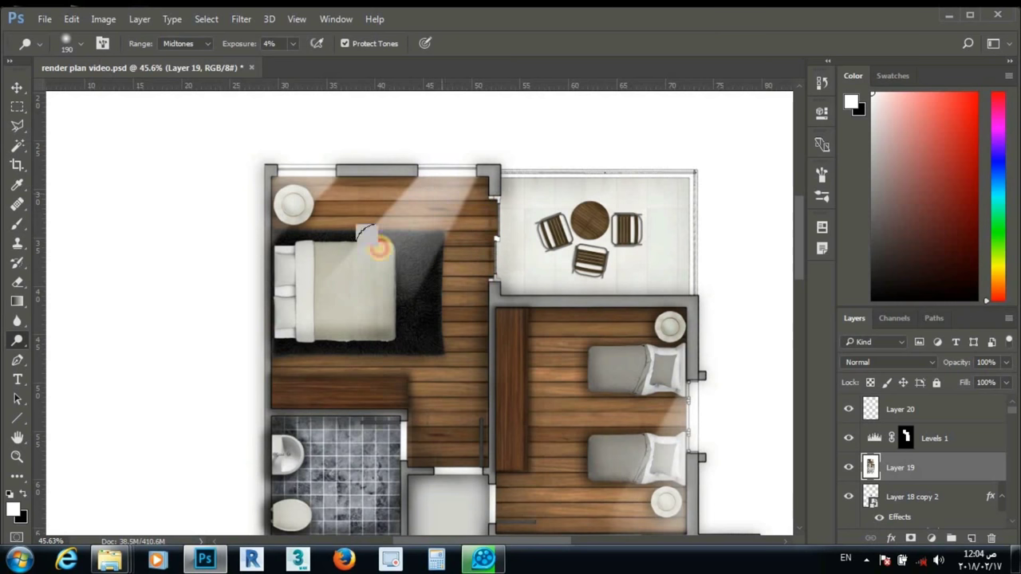
scroll(609, 399, down, 2)
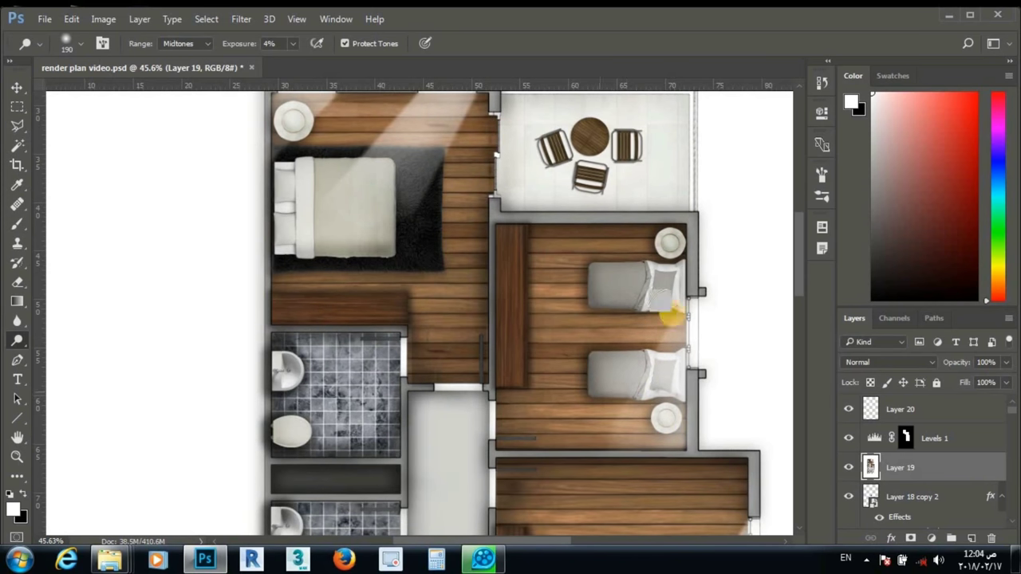
scroll(673, 317, down, 1)
right_click(630, 302)
drag(750, 320, 787, 335)
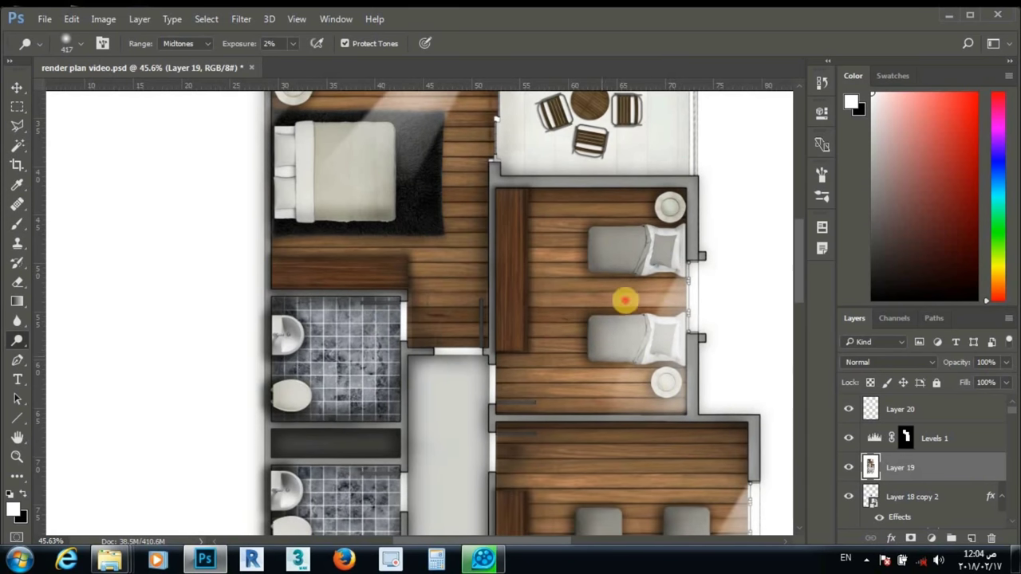
Step: Navigate across the bedrooms and reduce the dodge brush size
scroll(625, 300, down, 5)
scroll(695, 342, down, 3)
scroll(633, 289, down, 3)
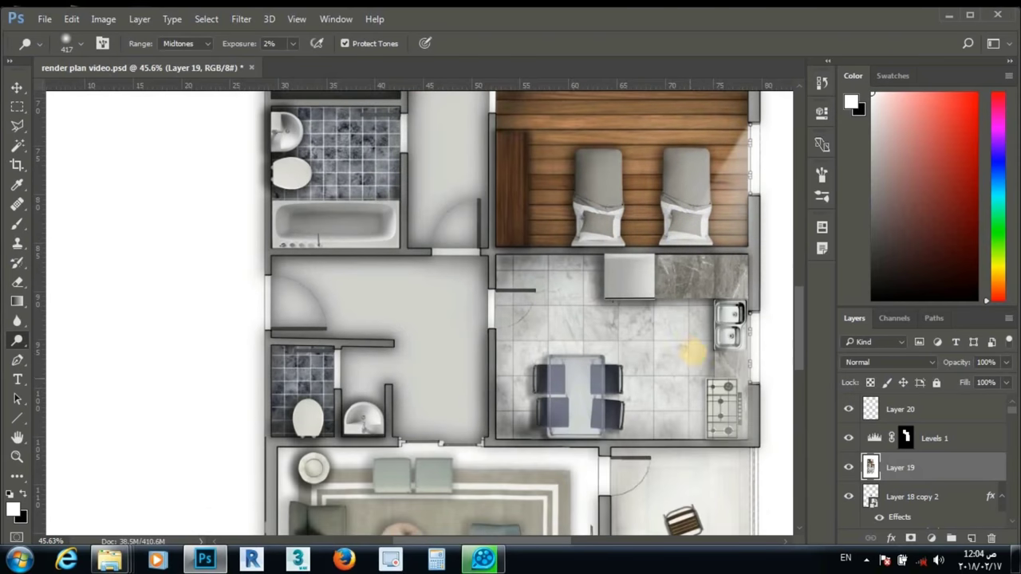
scroll(531, 243, down, 3)
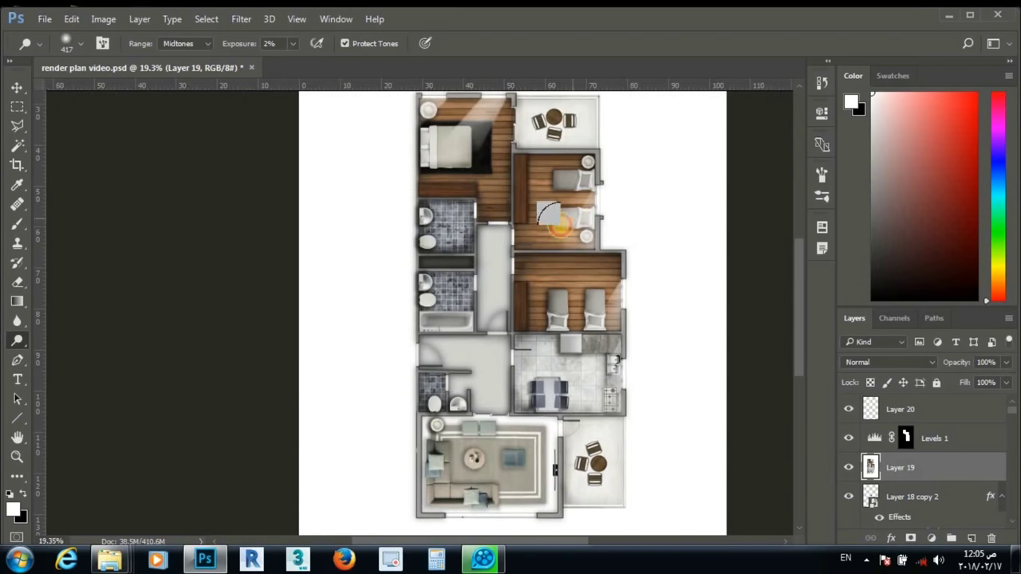
scroll(421, 171, down, 2)
scroll(398, 221, up, 3)
right_click(383, 183)
drag(529, 205, 431, 89)
Step: Shrink the brush further, adjust exposure and lighten the wood floor beside the bedroom rug
scroll(383, 90, up, 3)
right_click(471, 200)
drag(598, 225, 588, 225)
click(236, 44)
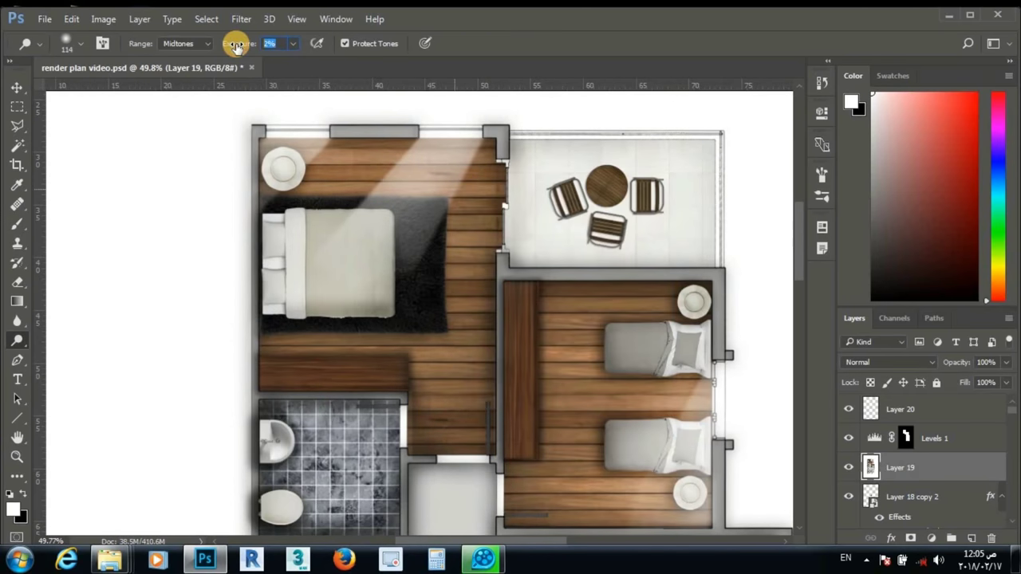
drag(455, 278, 427, 206)
Step: Enlarge the dodge brush while moving across the bedrooms and hallway
scroll(476, 400, down, 3)
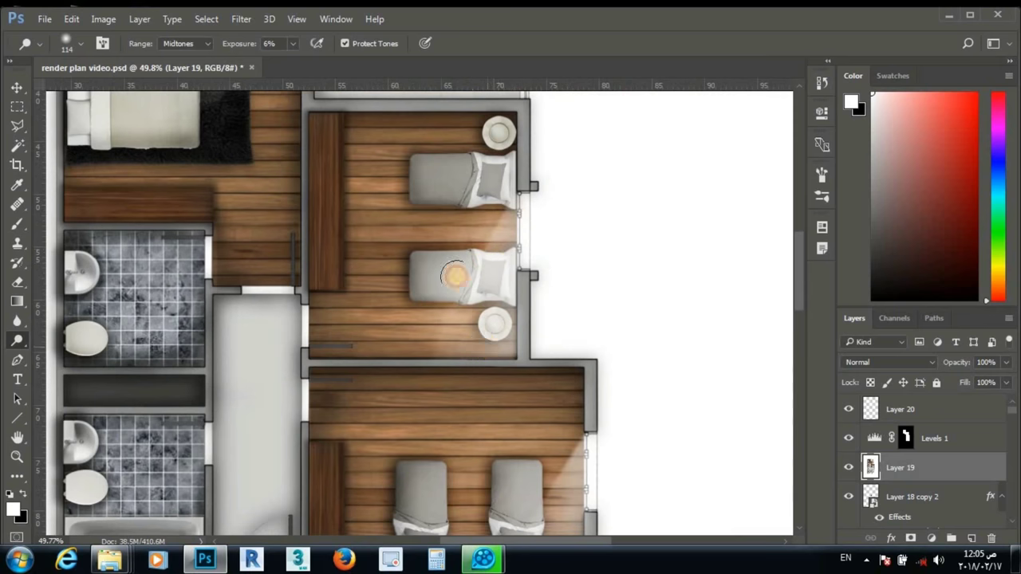
scroll(483, 349, down, 1)
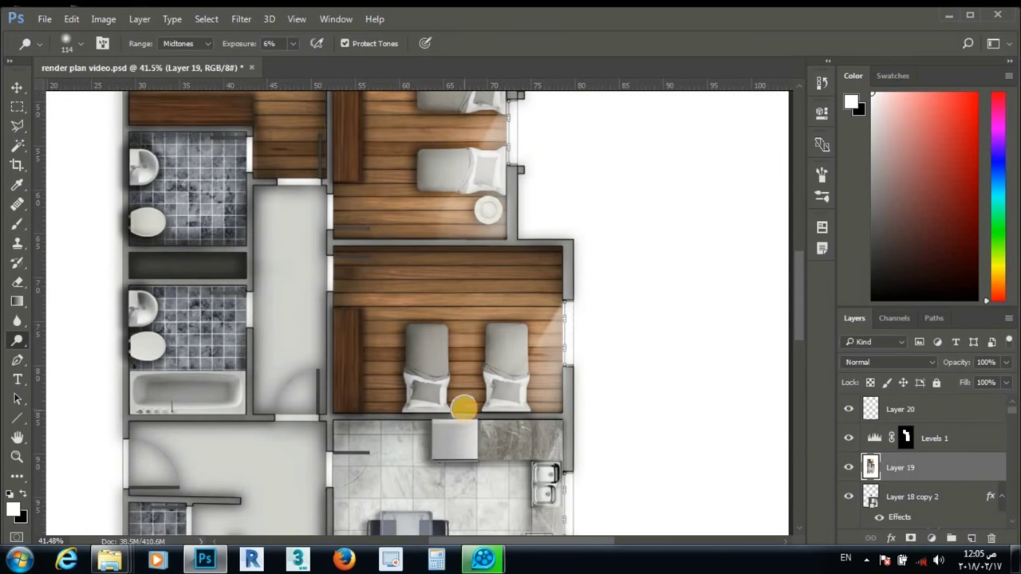
scroll(462, 410, down, 3)
scroll(358, 326, down, 2)
scroll(281, 302, up, 1)
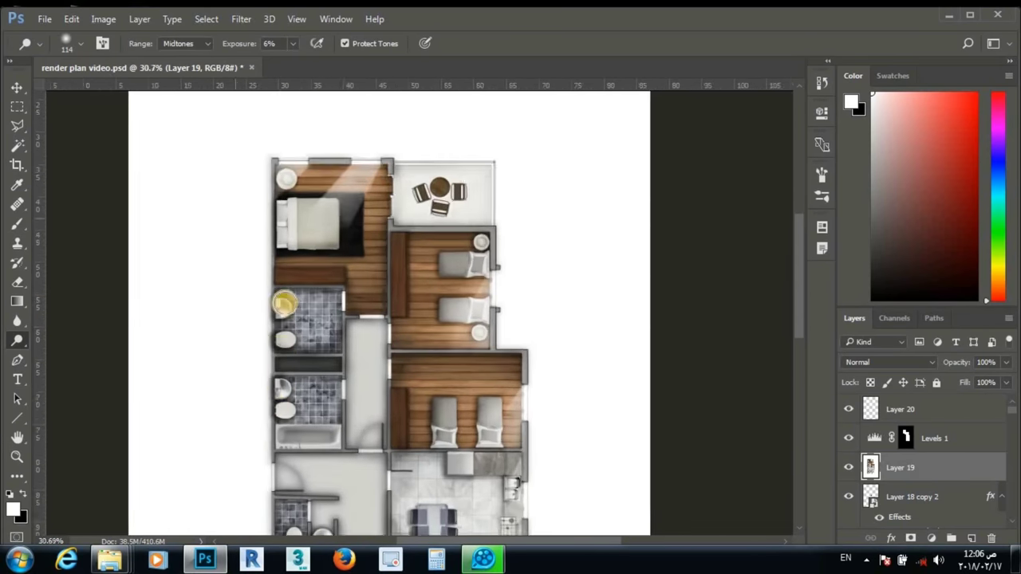
scroll(281, 303, up, 2)
right_click(406, 304)
drag(527, 353, 558, 353)
scroll(358, 296, down, 2)
scroll(433, 342, down, 2)
scroll(474, 390, down, 2)
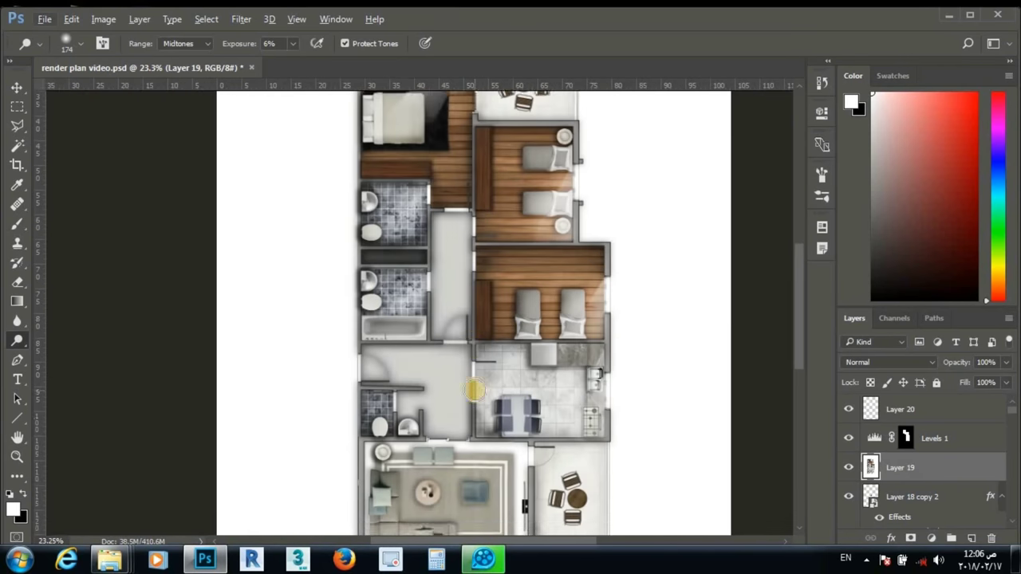
scroll(474, 141, up, 2)
scroll(473, 151, up, 1)
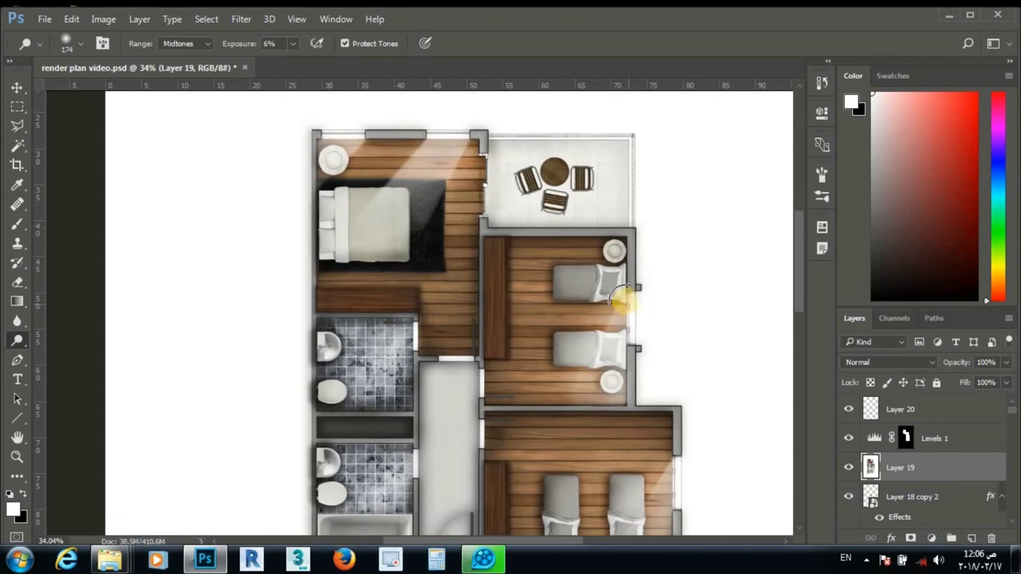
Step: Lower the dodge exposure to 3% while reviewing the hallway and bedrooms
scroll(639, 335, down, 3)
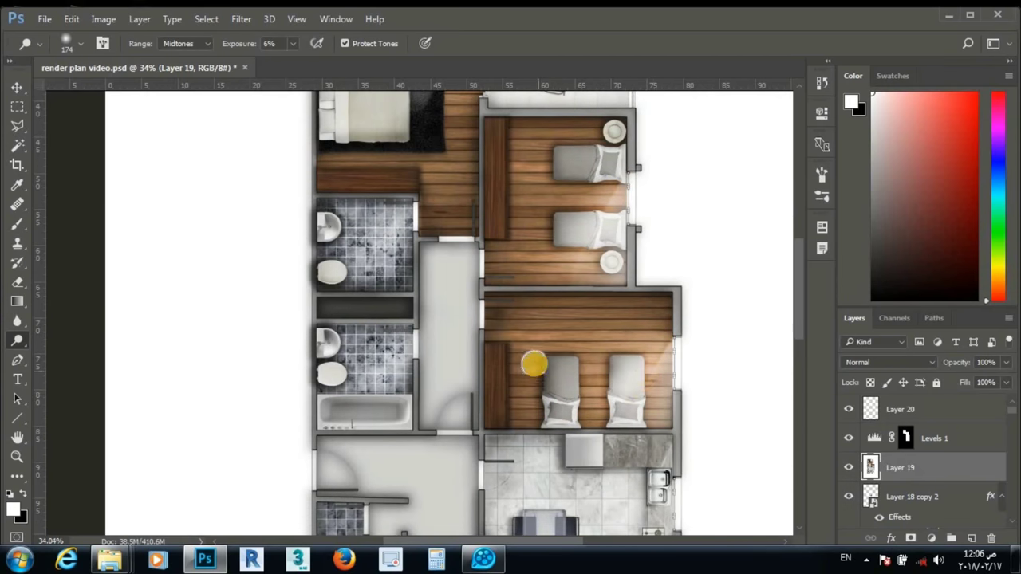
scroll(529, 406, down, 2)
scroll(661, 376, up, 2)
scroll(456, 303, down, 2)
scroll(507, 289, down, 1)
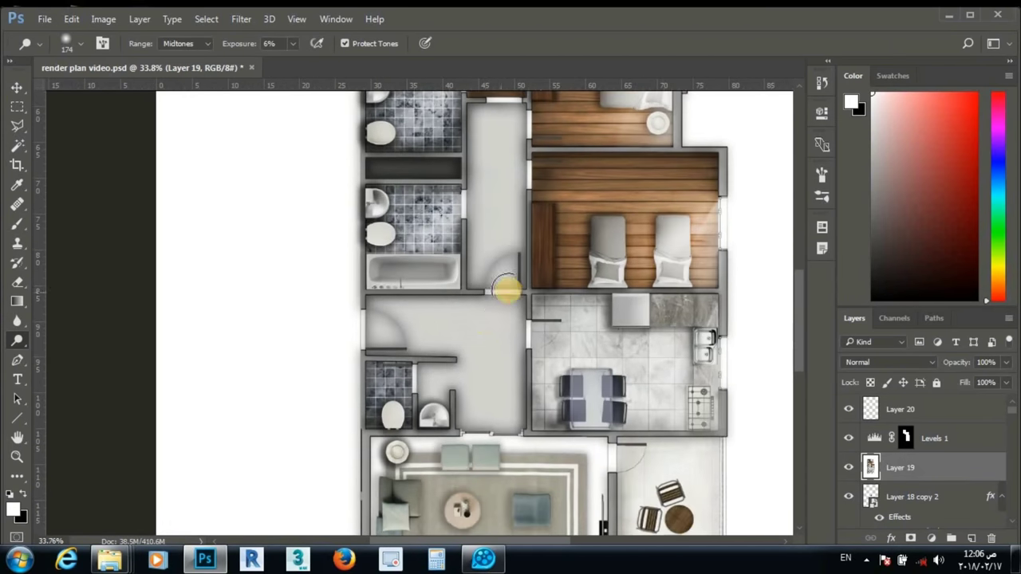
scroll(506, 289, down, 3)
scroll(479, 264, down, 1)
right_click(478, 264)
click(273, 44)
scroll(274, 43, down, 3)
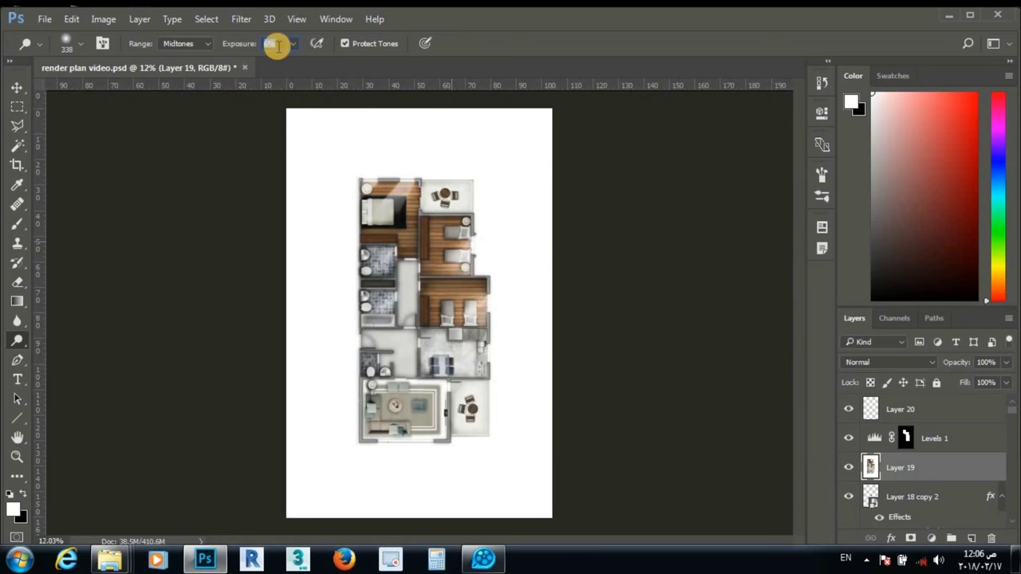
scroll(468, 296, up, 1)
scroll(331, 349, up, 1)
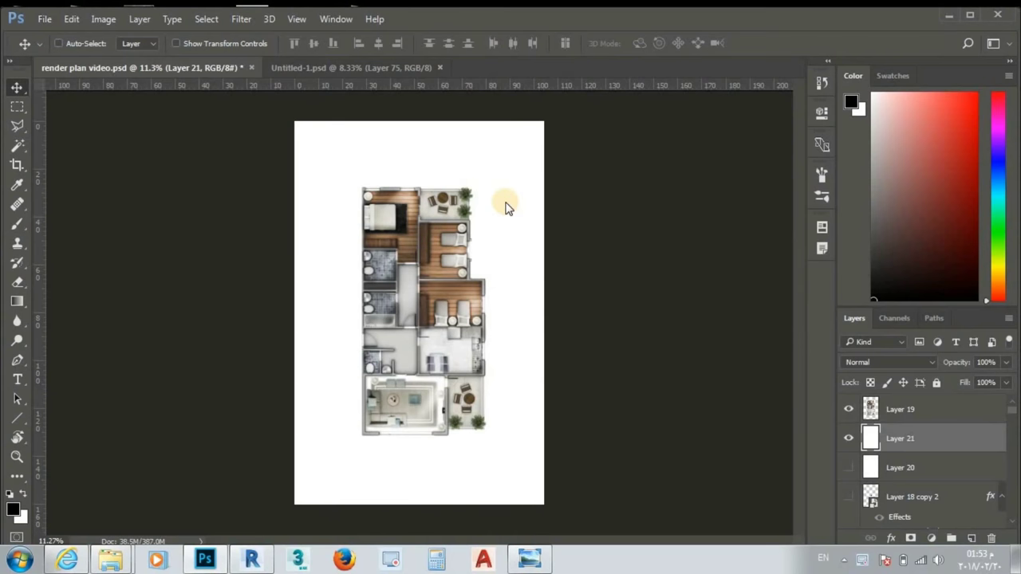
Step: Open the concrete texture, unlock it and drag it into render plan video.psd
key(ctrl+o)
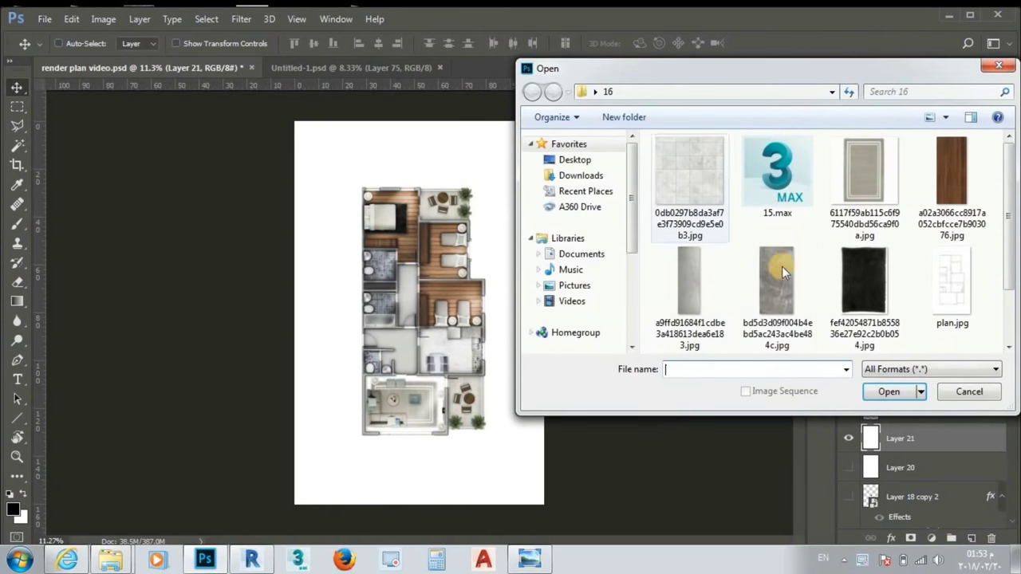
drag(683, 258, 650, 264)
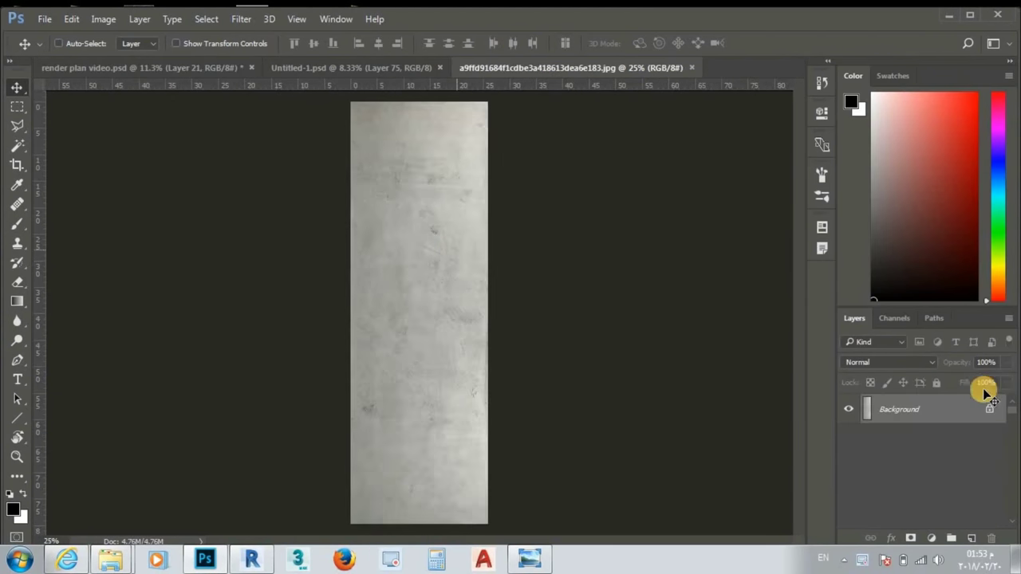
click(991, 409)
mouse_move(446, 179)
mouse_down()
mouse_move(200, 60)
mouse_move(386, 220)
mouse_up()
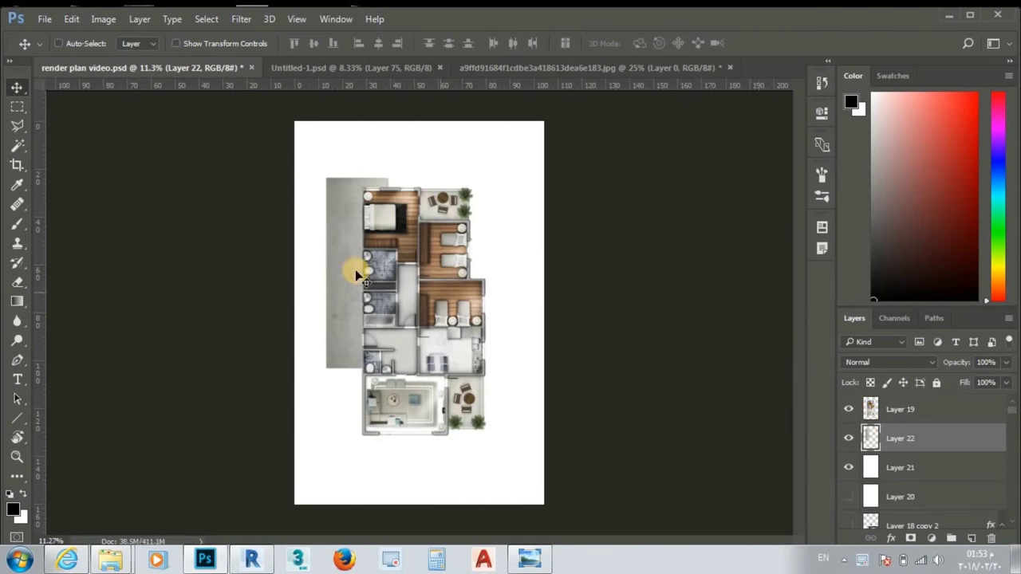
Step: Convert the texture to a smart object and stretch it to fill the whole page
right_click(944, 438)
click(752, 262)
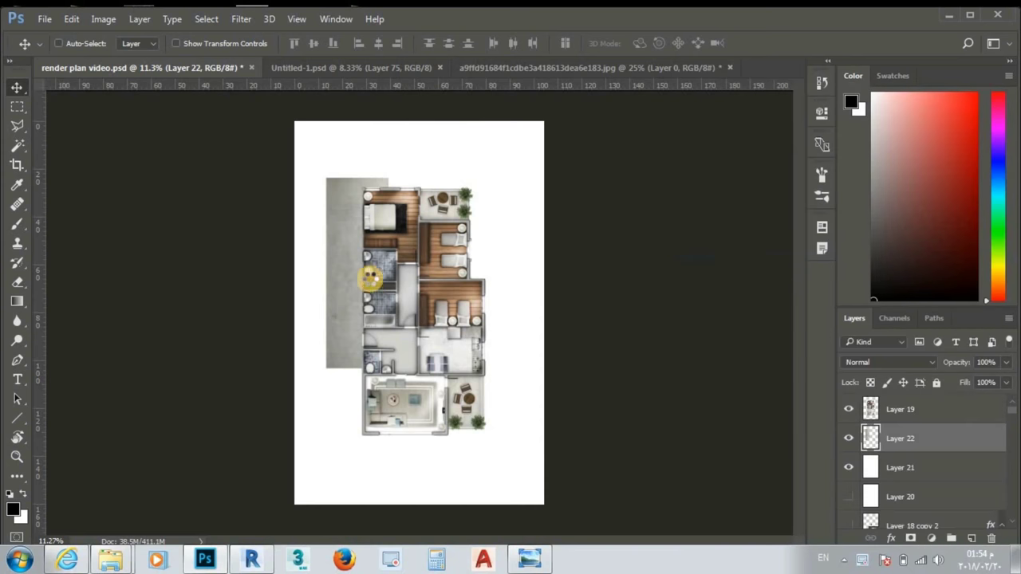
key(ctrl+t)
drag(357, 177, 355, 121)
drag(387, 249, 542, 271)
drag(434, 368, 435, 504)
drag(325, 313, 295, 313)
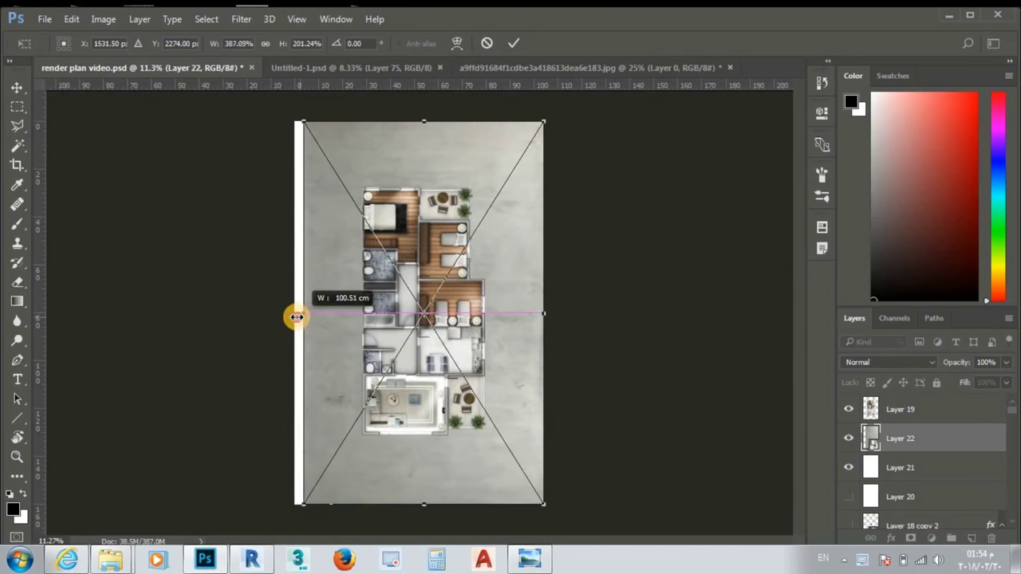
key(Return)
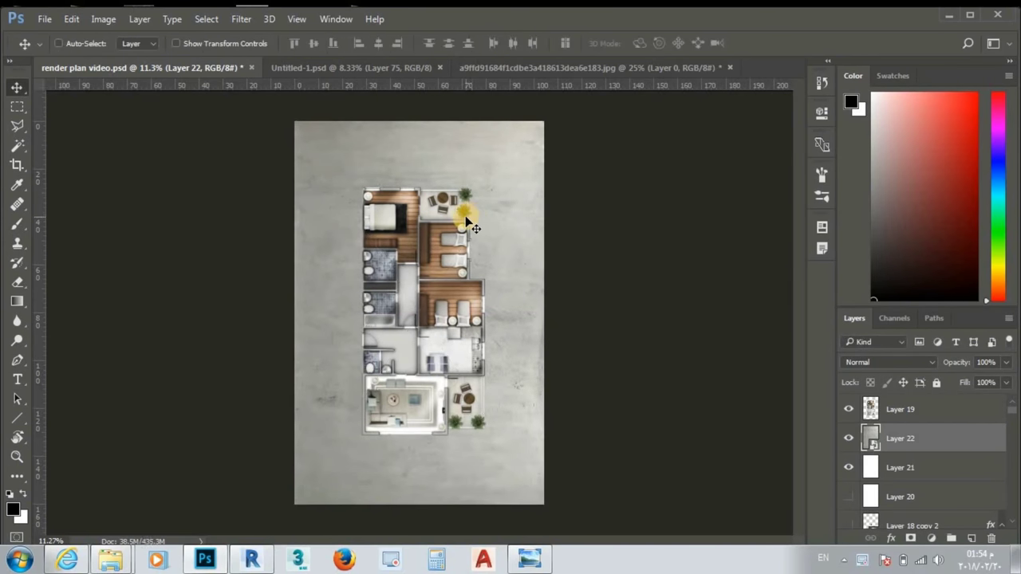
Step: Rasterize the texture and add a Levels layer with midtone 1.10
right_click(967, 447)
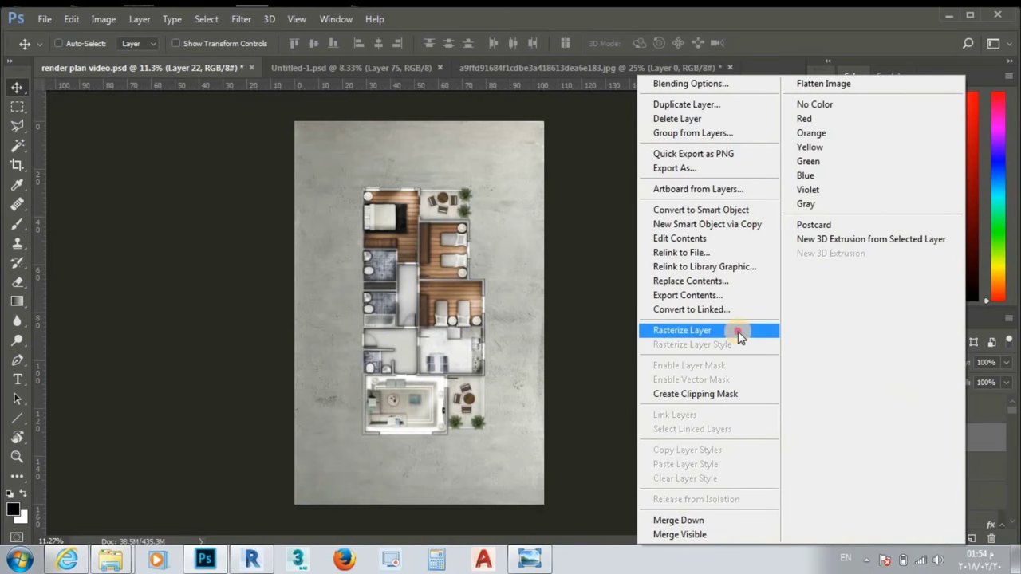
click(738, 331)
click(930, 540)
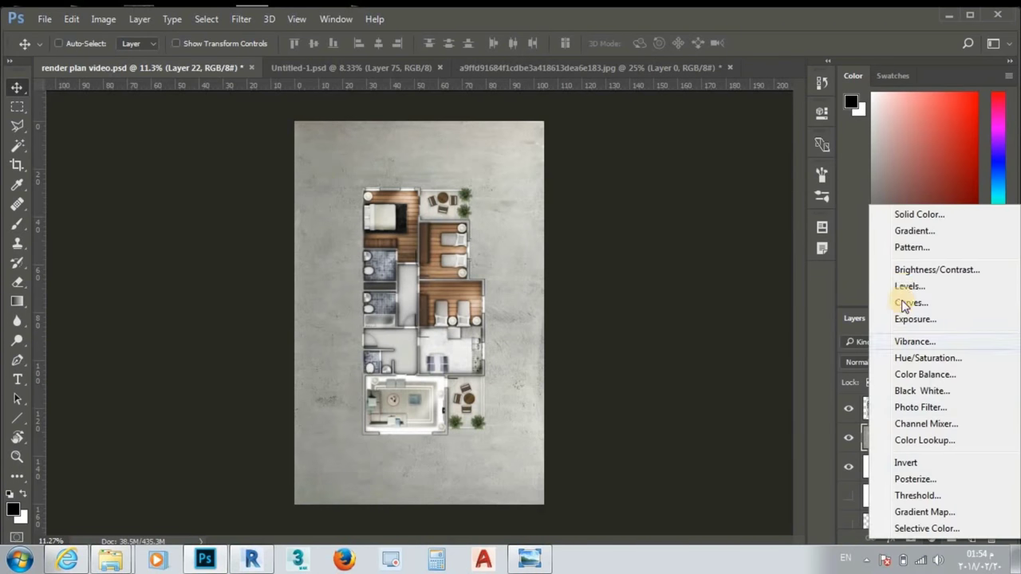
click(903, 285)
drag(705, 260, 699, 263)
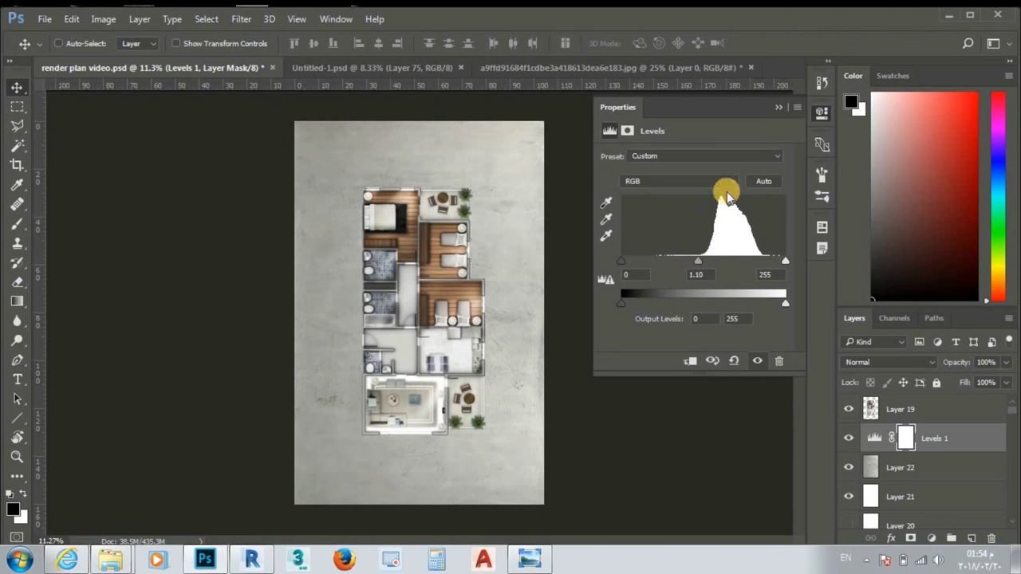
click(778, 109)
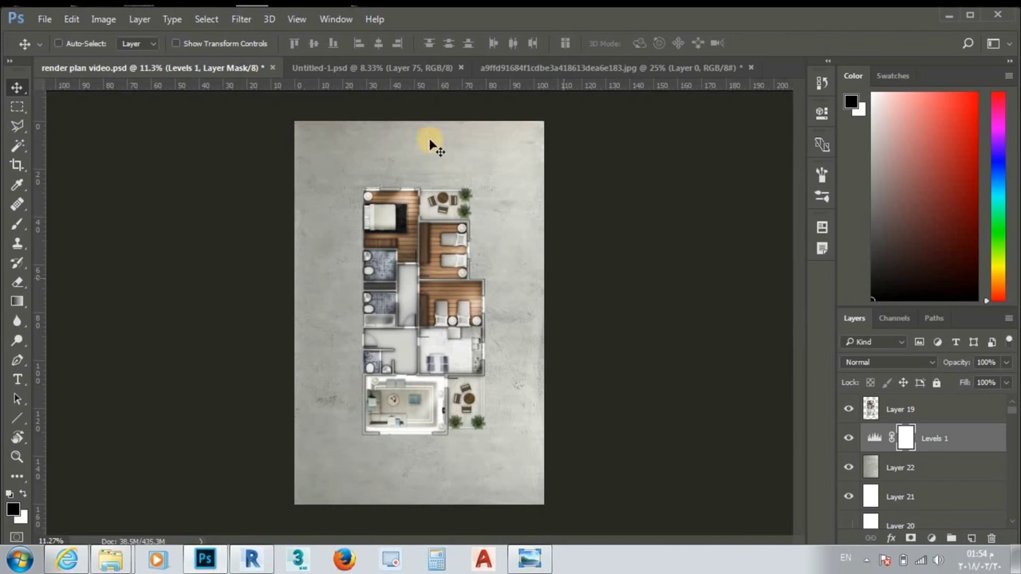
click(413, 73)
Step: Bring a tree symbol into the plan, set it to Darken and scale it down
drag(277, 347, 231, 67)
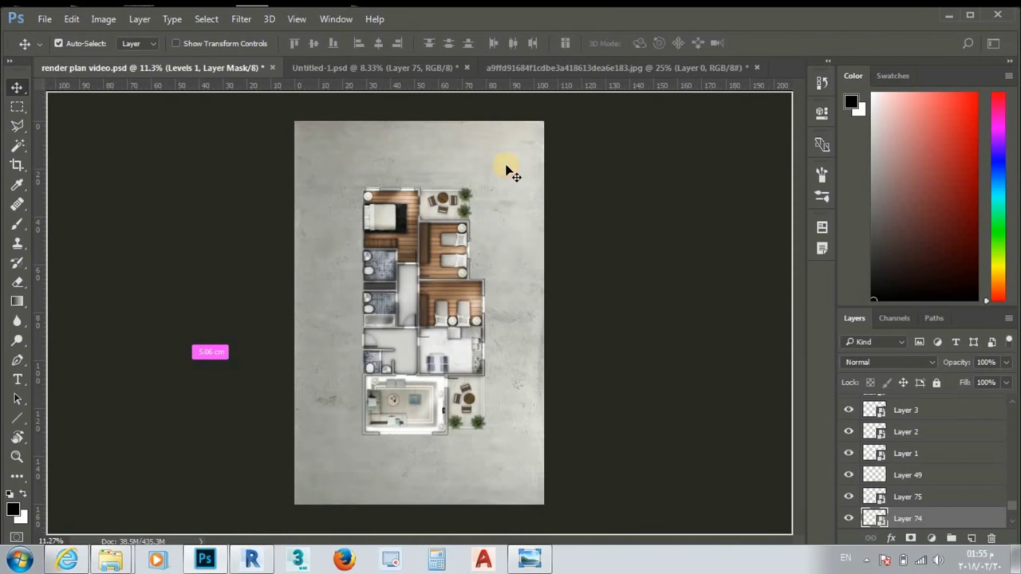
mouse_move(231, 68)
mouse_down()
mouse_move(513, 183)
mouse_move(496, 170)
mouse_up()
click(892, 363)
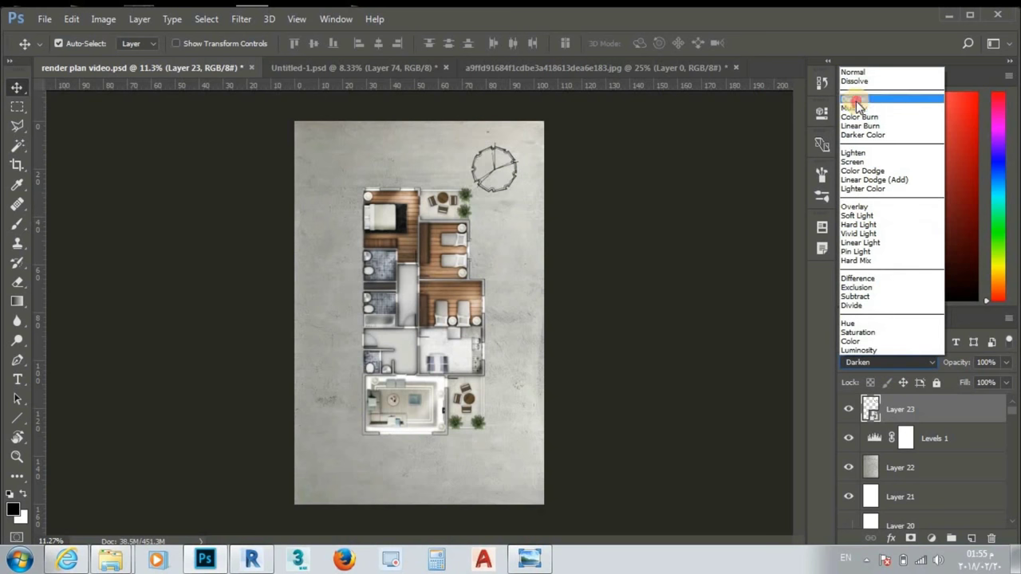
click(857, 99)
drag(508, 173, 517, 163)
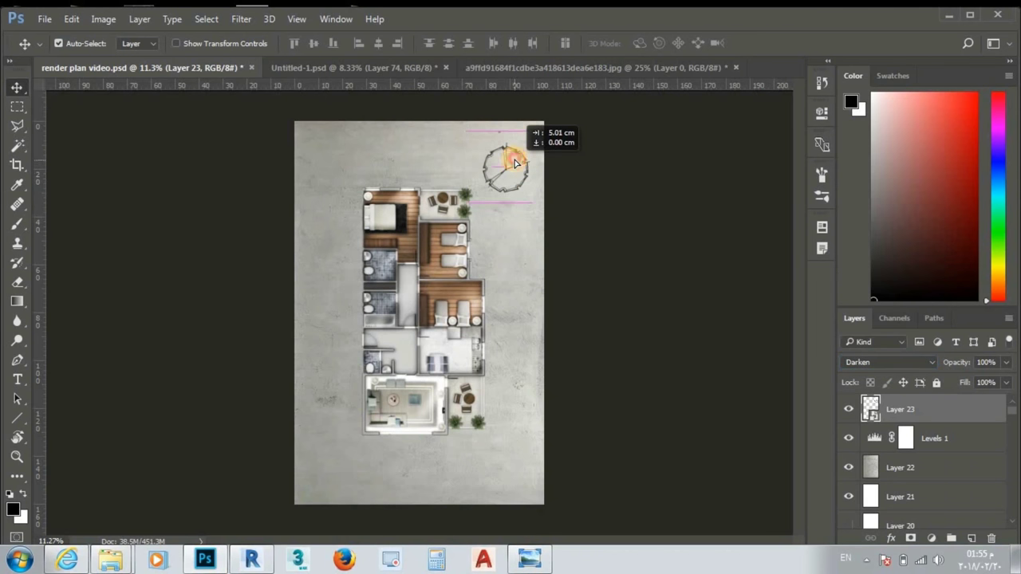
key(ctrl+t)
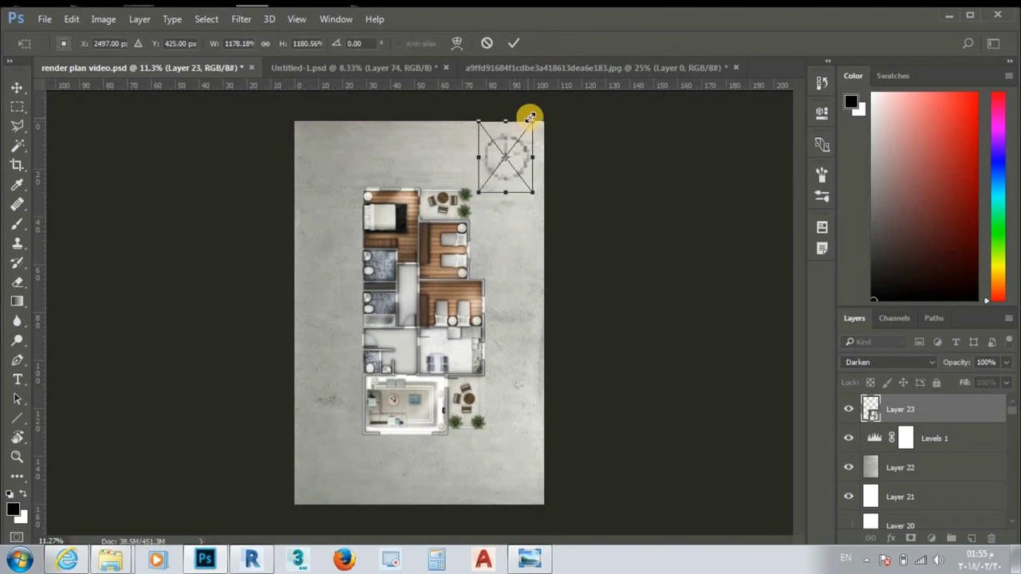
drag(533, 119, 525, 132)
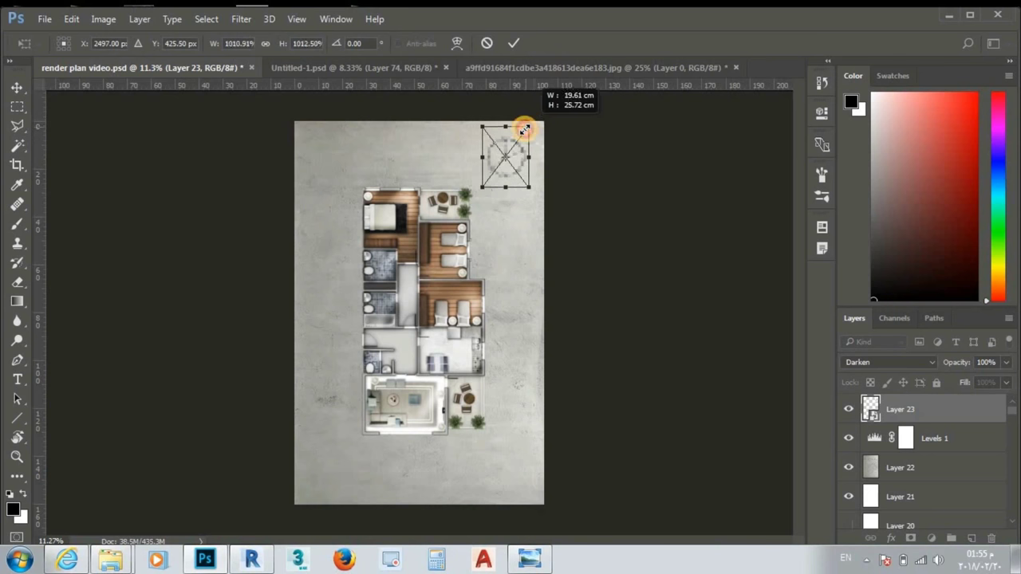
click(515, 44)
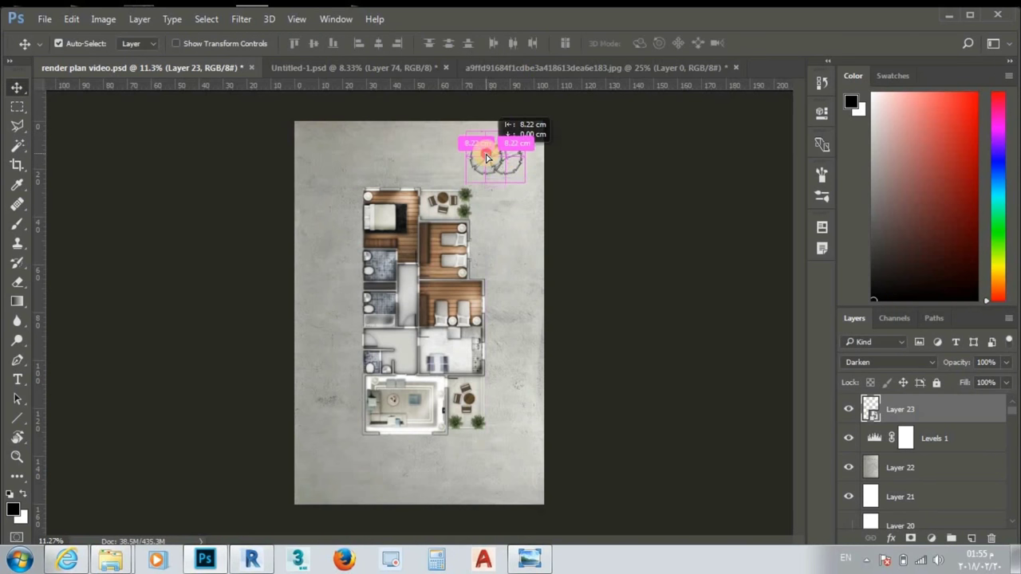
Step: Copy a tree to the lower left and add another Darken-blended tree from the furniture sheet
mouse_move(503, 161)
mouse_down()
mouse_move(506, 152)
mouse_move(519, 188)
mouse_move(511, 160)
mouse_move(324, 468)
mouse_up()
key(ctrl+t)
key(Return)
key(ctrl+Tab)
drag(292, 408, 339, 455)
click(890, 362)
click(854, 100)
Step: Duplicate tree symbols around the plan's left side, lower right, top left and right
drag(317, 449, 327, 274)
mouse_move(511, 206)
mouse_down()
mouse_move(485, 474)
mouse_move(495, 481)
mouse_up()
mouse_move(318, 280)
mouse_down()
mouse_move(303, 165)
mouse_move(388, 148)
mouse_move(326, 160)
mouse_move(482, 242)
mouse_up()
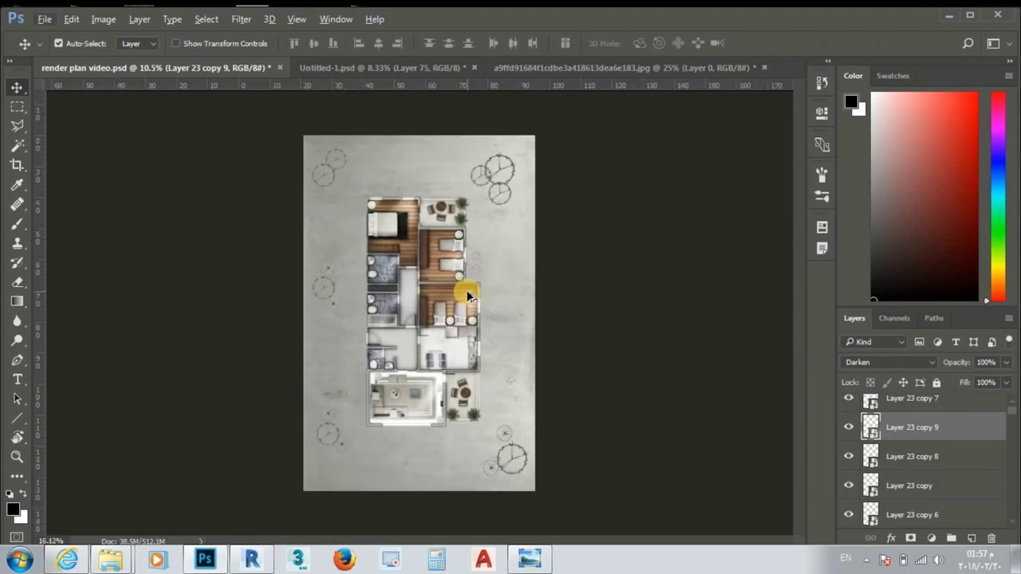
scroll(468, 296, up, 3)
scroll(468, 293, down, 2)
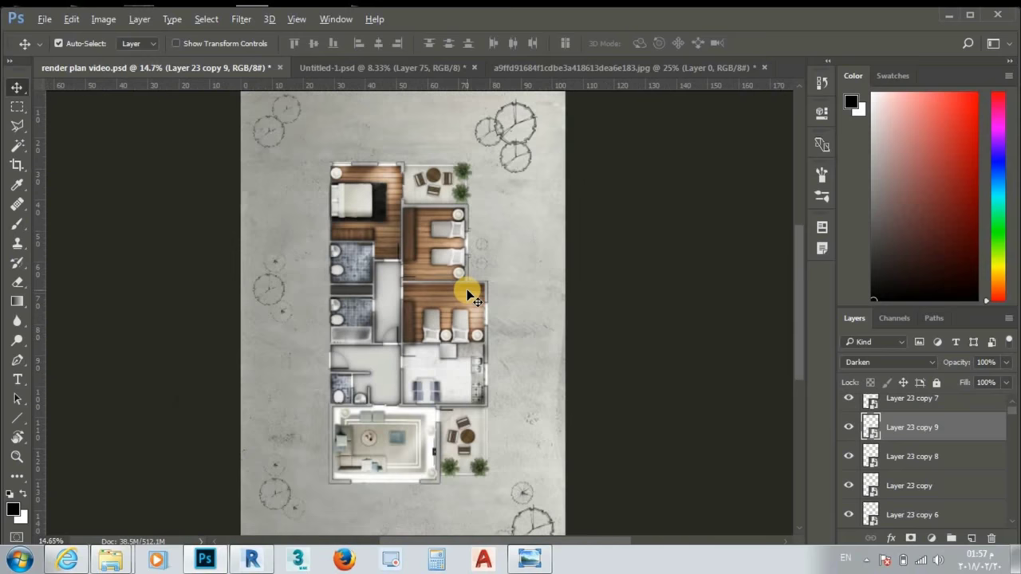
scroll(469, 296, down, 1)
scroll(471, 297, down, 1)
scroll(953, 412, up, 1)
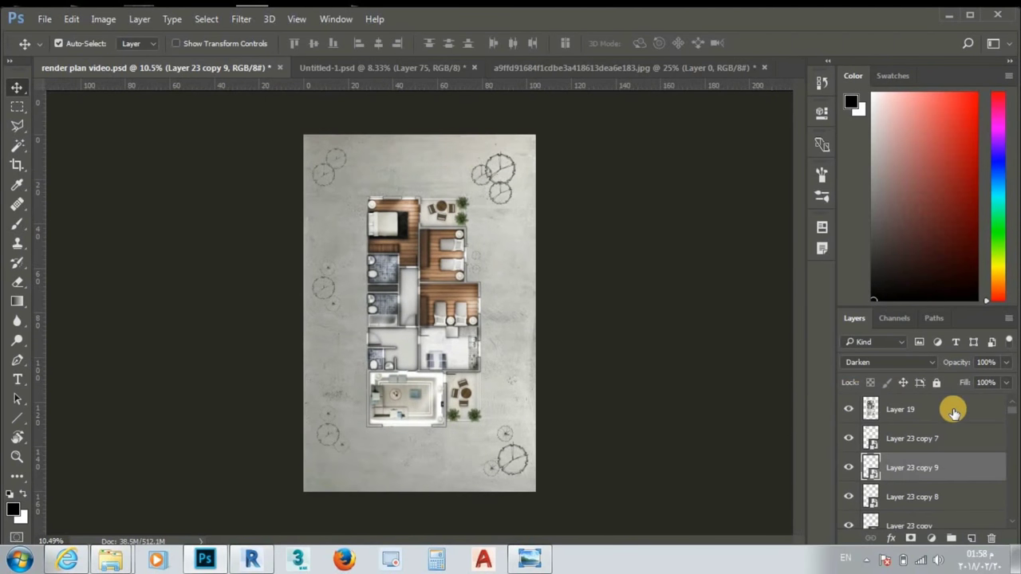
Step: Stamp all visible layers into a new merged layer at the top of the stack
click(944, 412)
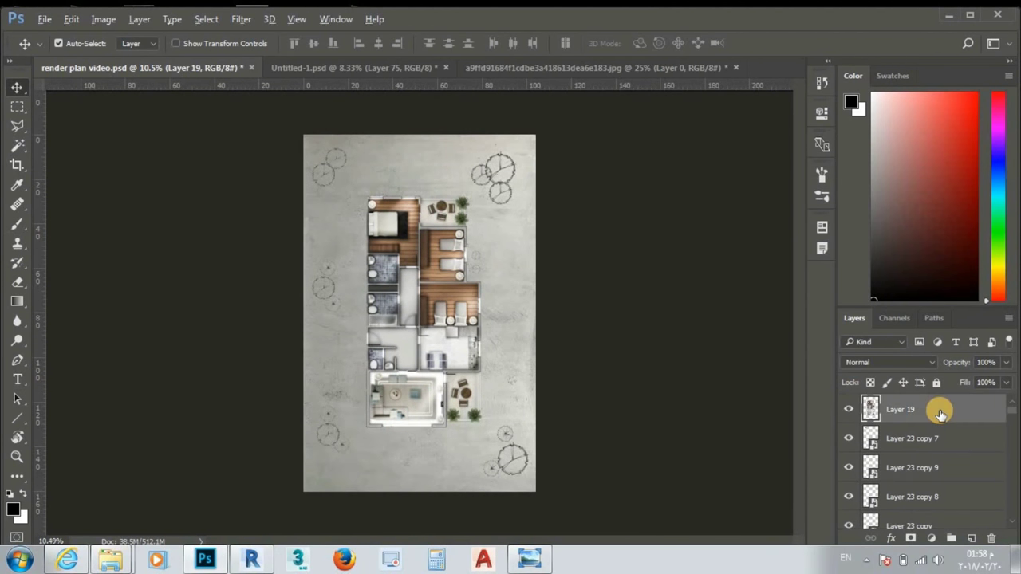
key(ctrl+c)
key(ctrl+v)
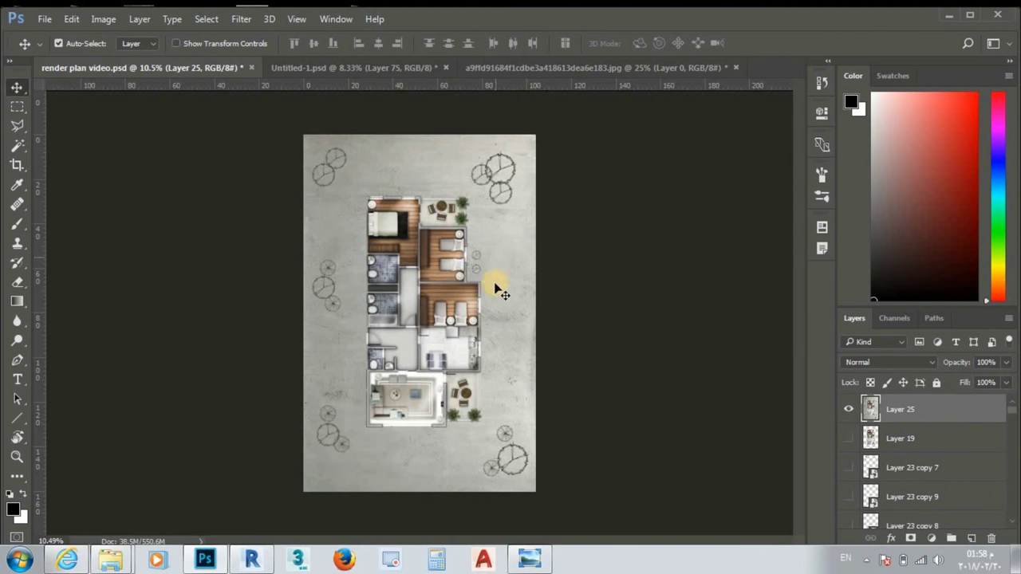
scroll(442, 297, up, 1)
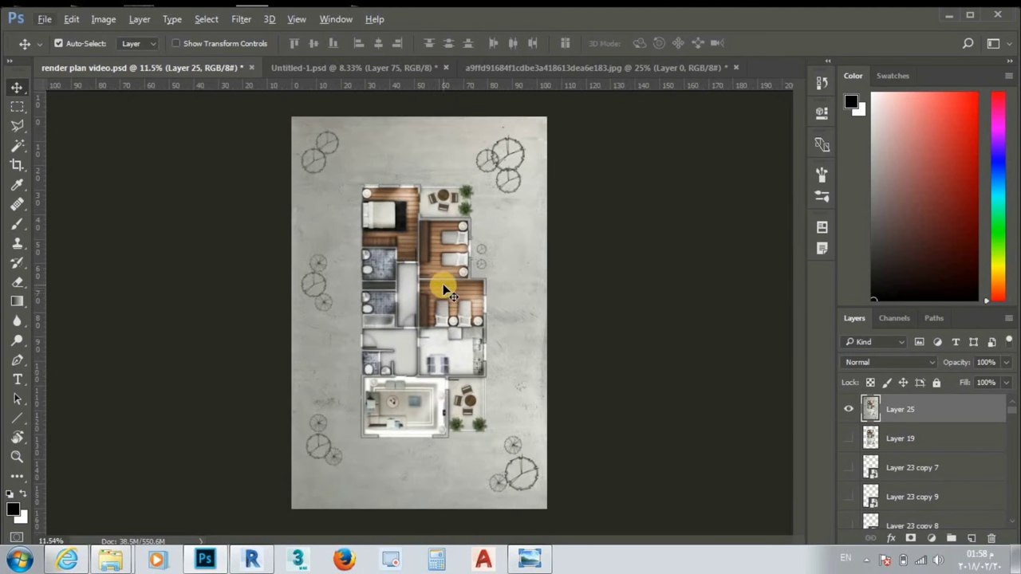
Step: In Camera Raw, ease exposure down, set contrast +14, deepen shadows and pull whites to -7
click(242, 19)
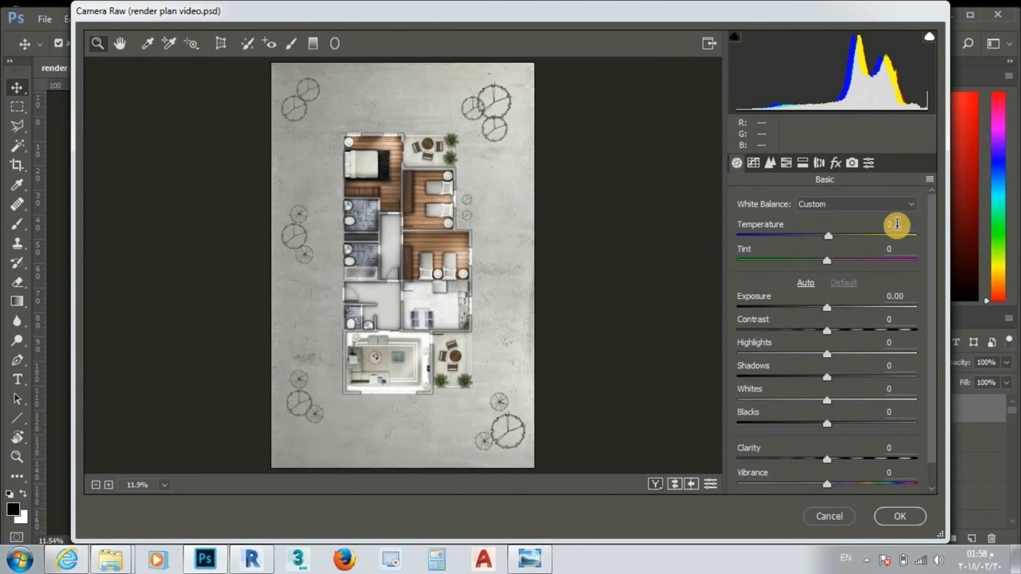
drag(832, 310, 826, 311)
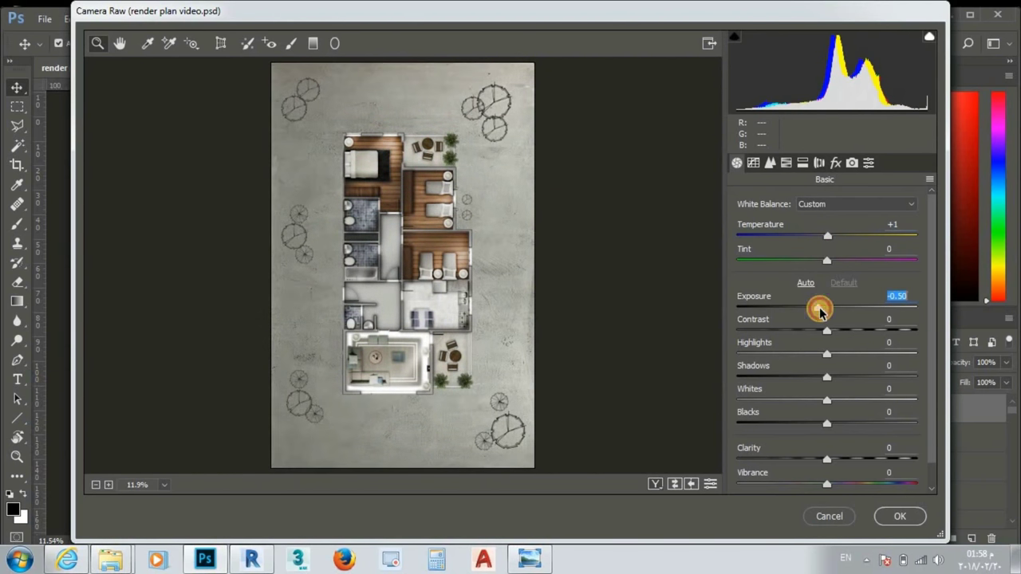
mouse_move(827, 333)
mouse_down()
mouse_move(843, 333)
mouse_move(782, 334)
mouse_move(838, 335)
mouse_move(867, 358)
mouse_move(798, 379)
mouse_up()
drag(861, 353, 851, 352)
mouse_move(826, 399)
mouse_down()
mouse_move(851, 394)
mouse_move(827, 405)
mouse_up()
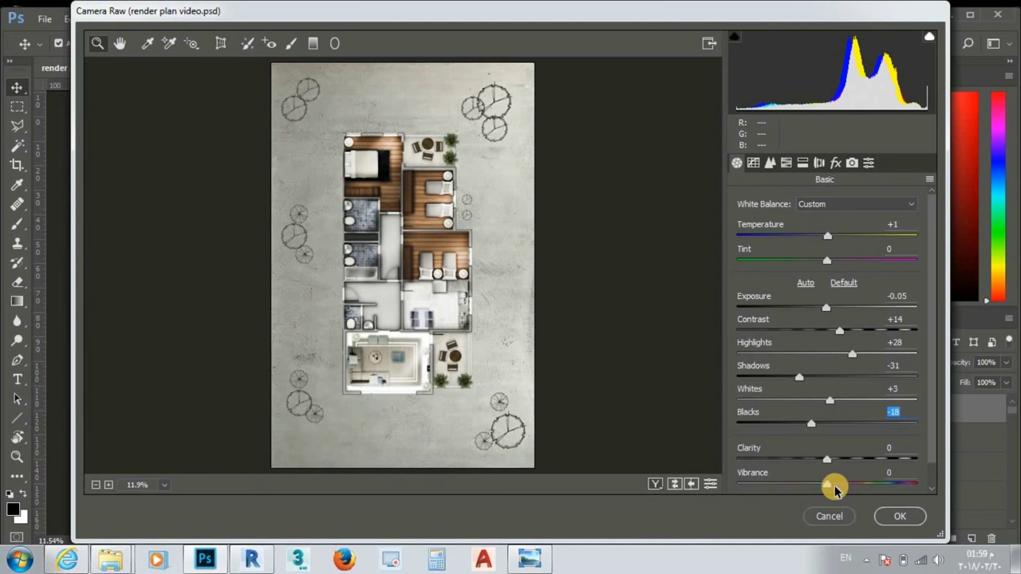
drag(829, 401, 823, 418)
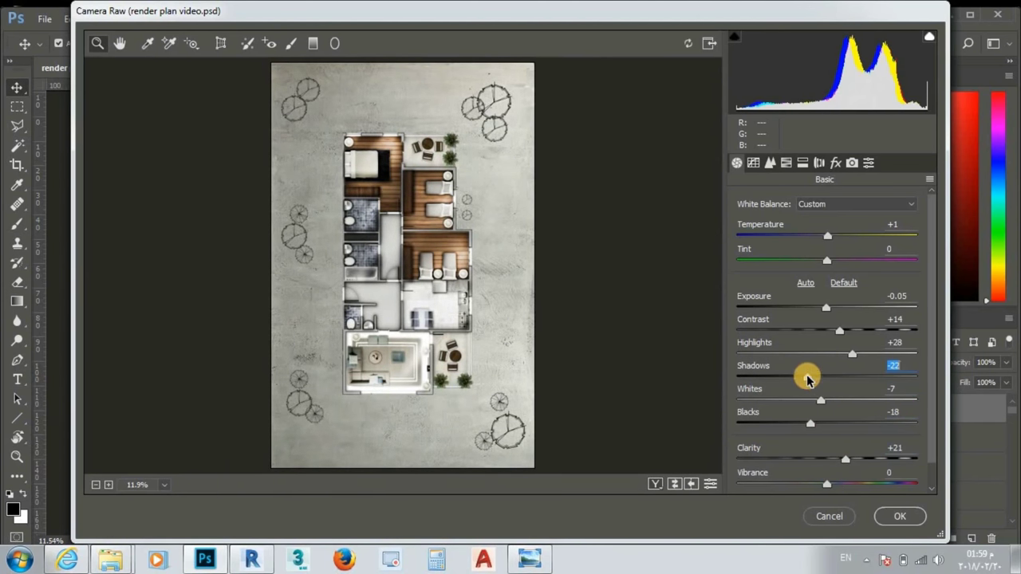
Step: Darken the corners with a -48 lens vignette and apply the Camera Raw grade
click(820, 163)
drag(930, 332, 930, 399)
drag(827, 430, 778, 435)
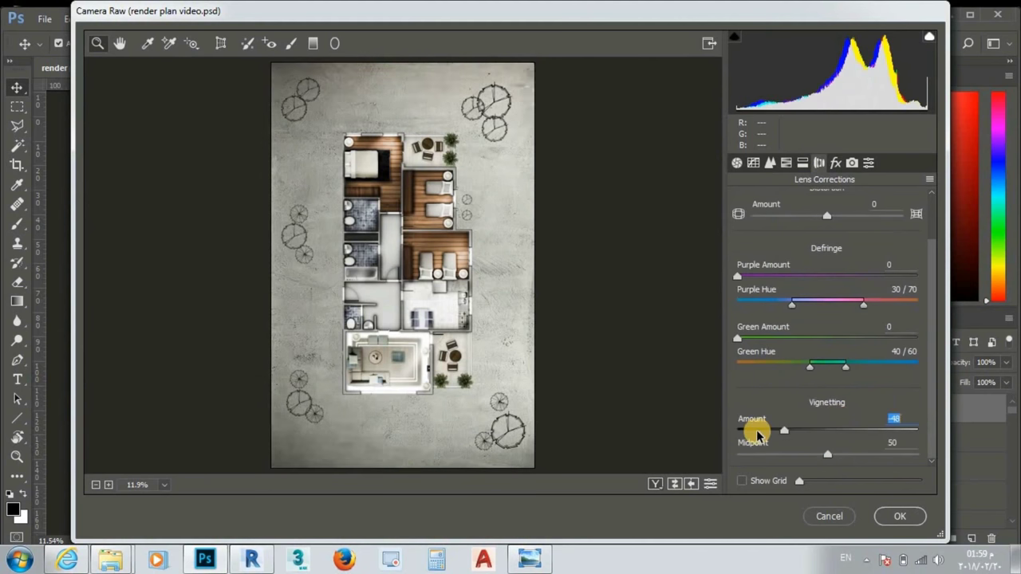
click(895, 516)
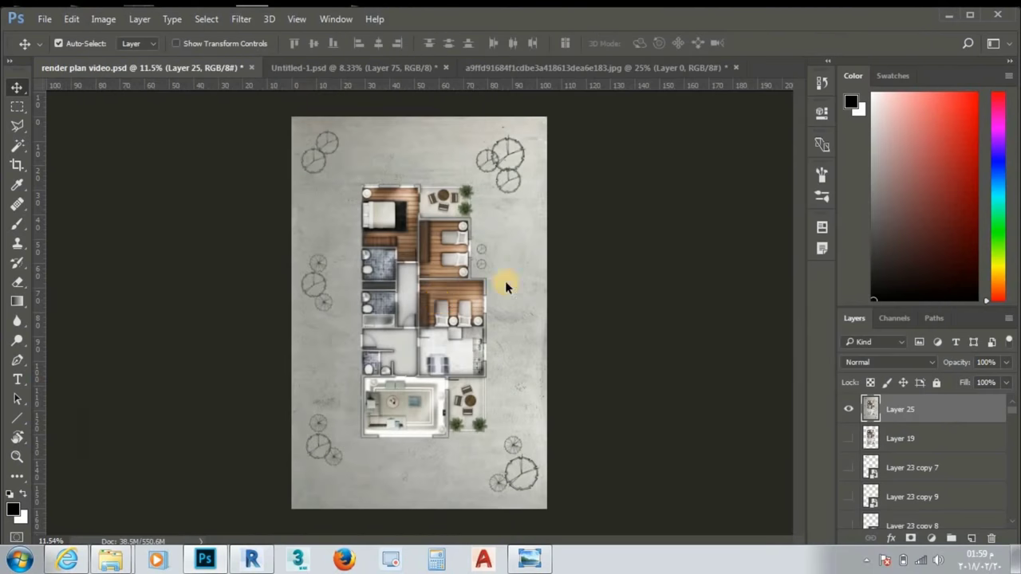